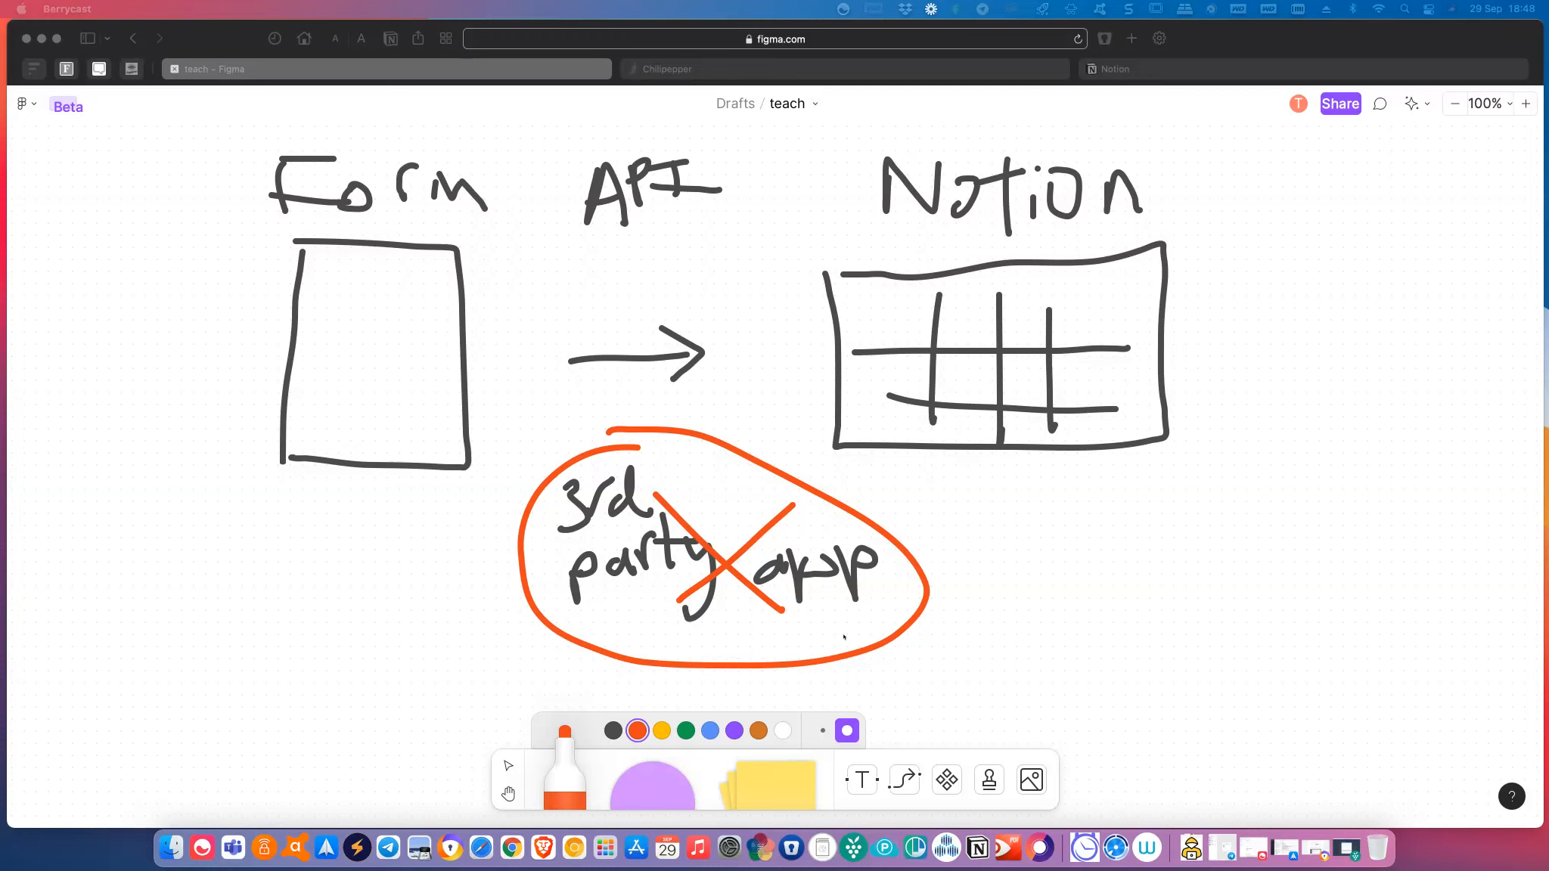
# Bring Safari forward and show the Chilipepper 'Forms for Notion' homepage beside the FigJam sketch.
pyautogui.click(942, 78)
pyautogui.click(942, 74)
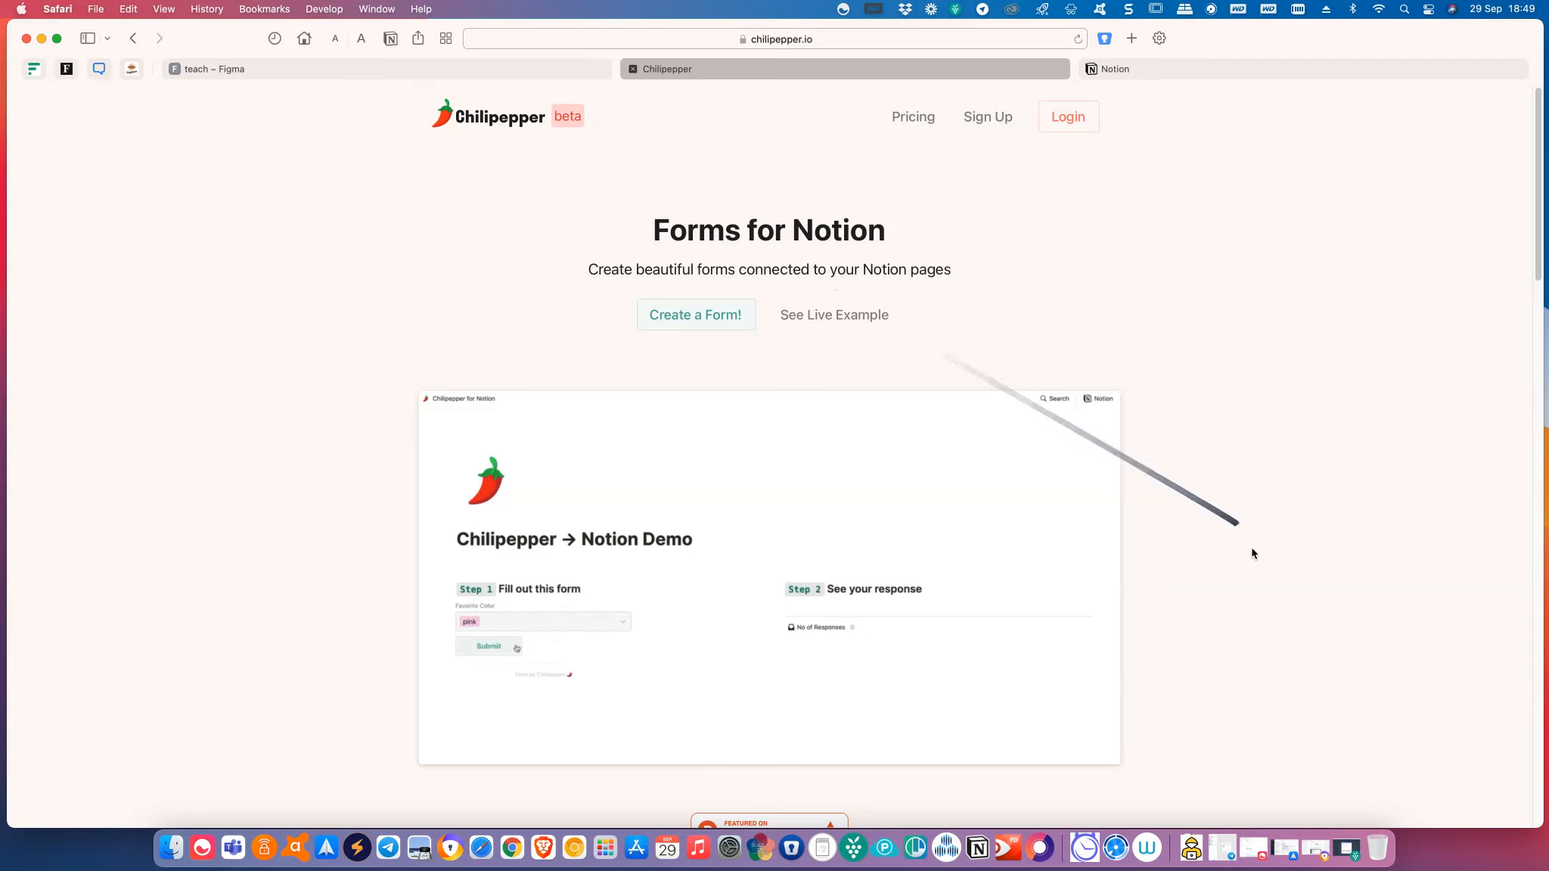
# Browse the Chilipepper homepage and open the Sign Up page.
pyautogui.scroll(-6, 1251, 552)
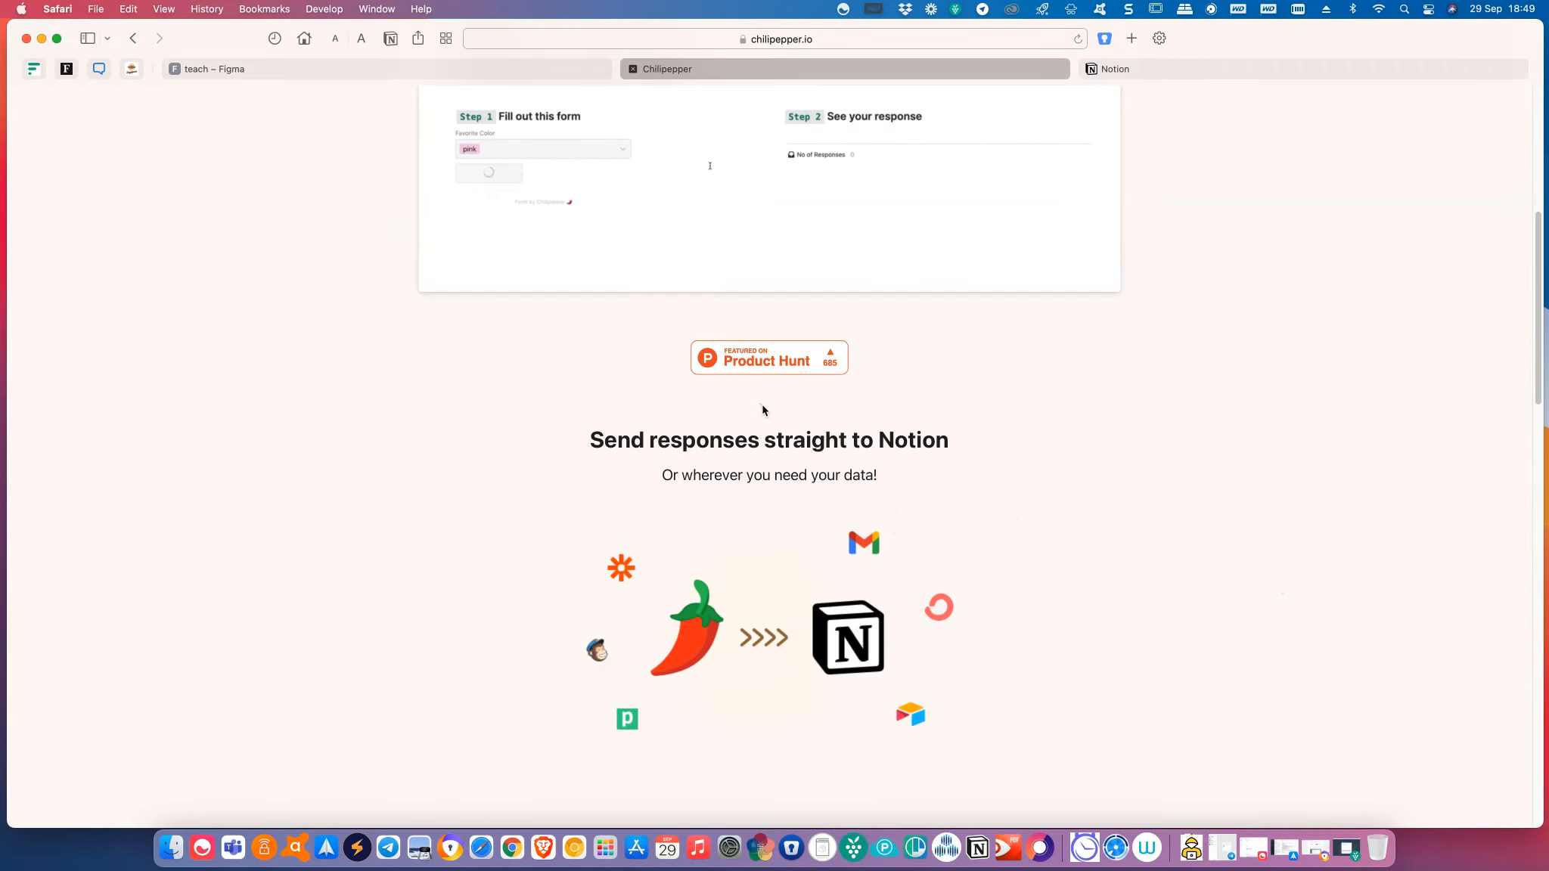
pyautogui.scroll(-1, 733, 709)
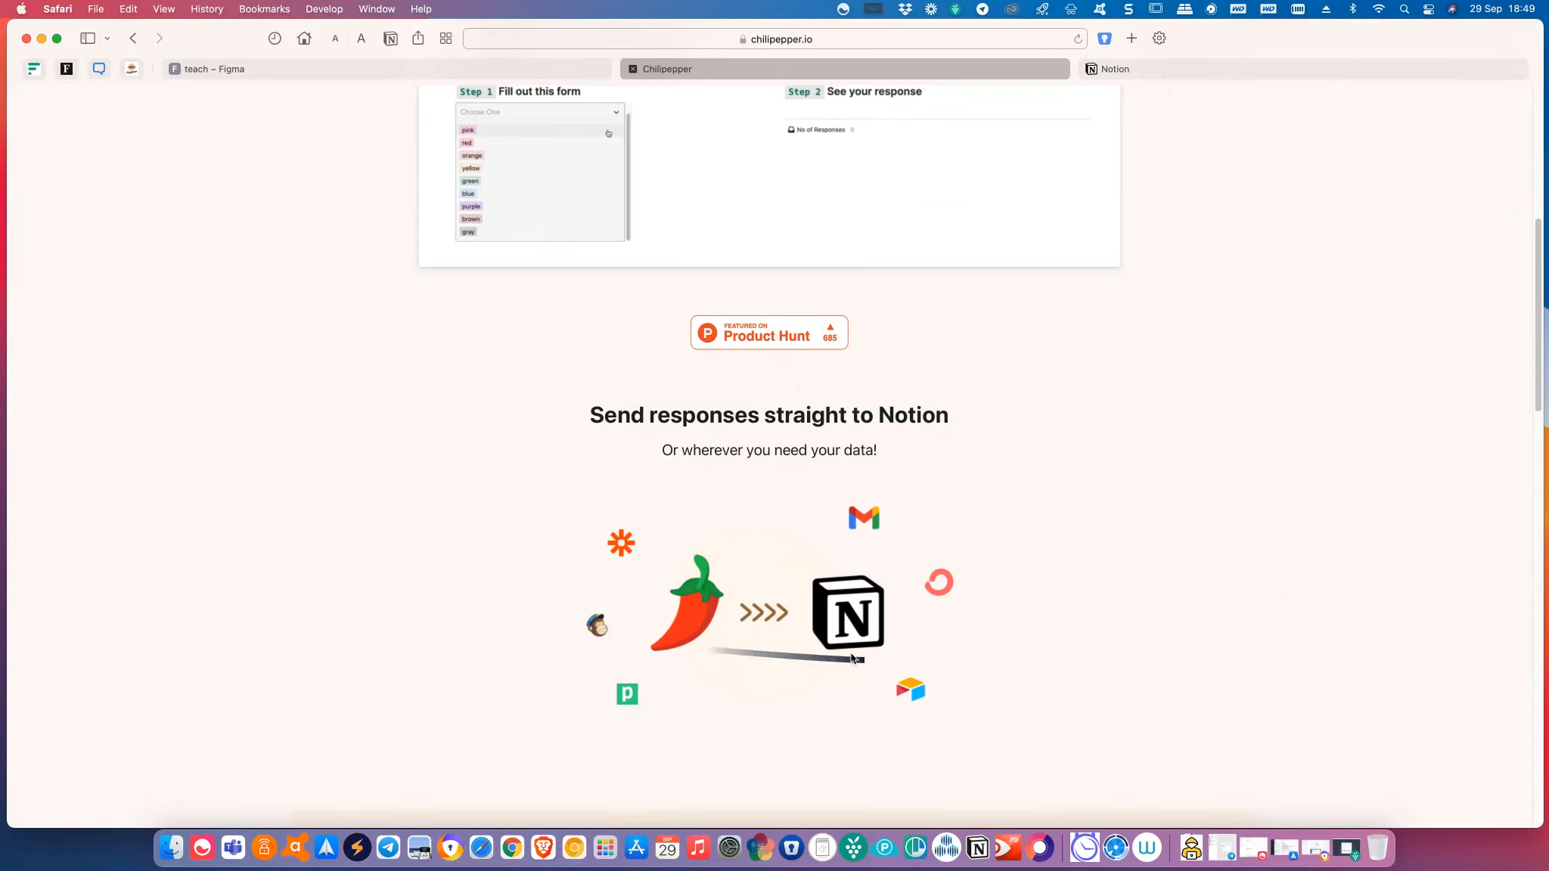
pyautogui.scroll(-2, 844, 660)
pyautogui.scroll(10, 845, 663)
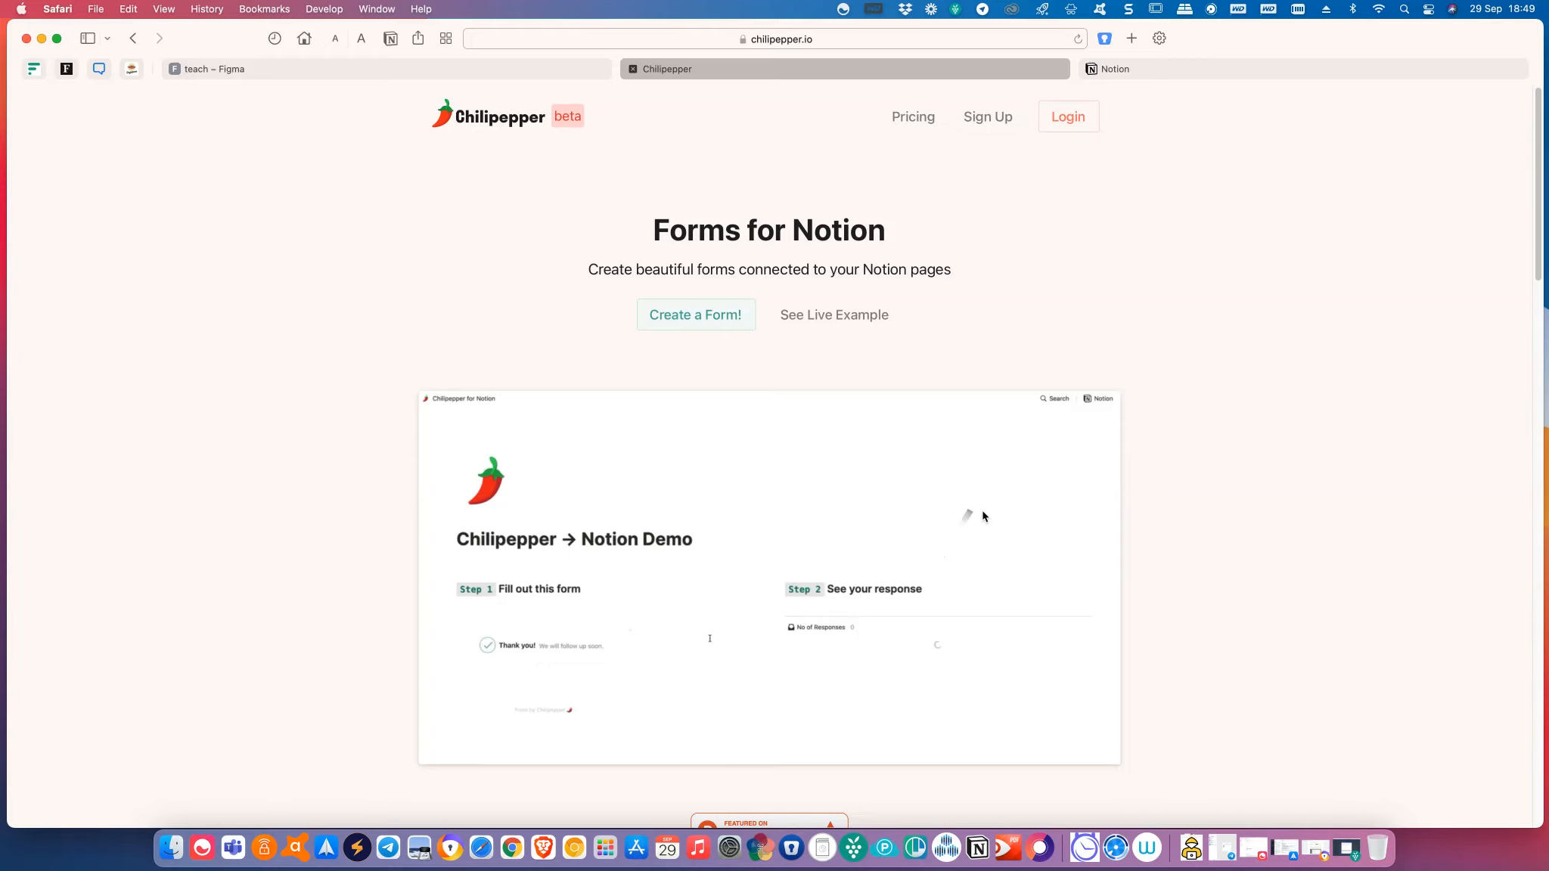
pyautogui.click(995, 124)
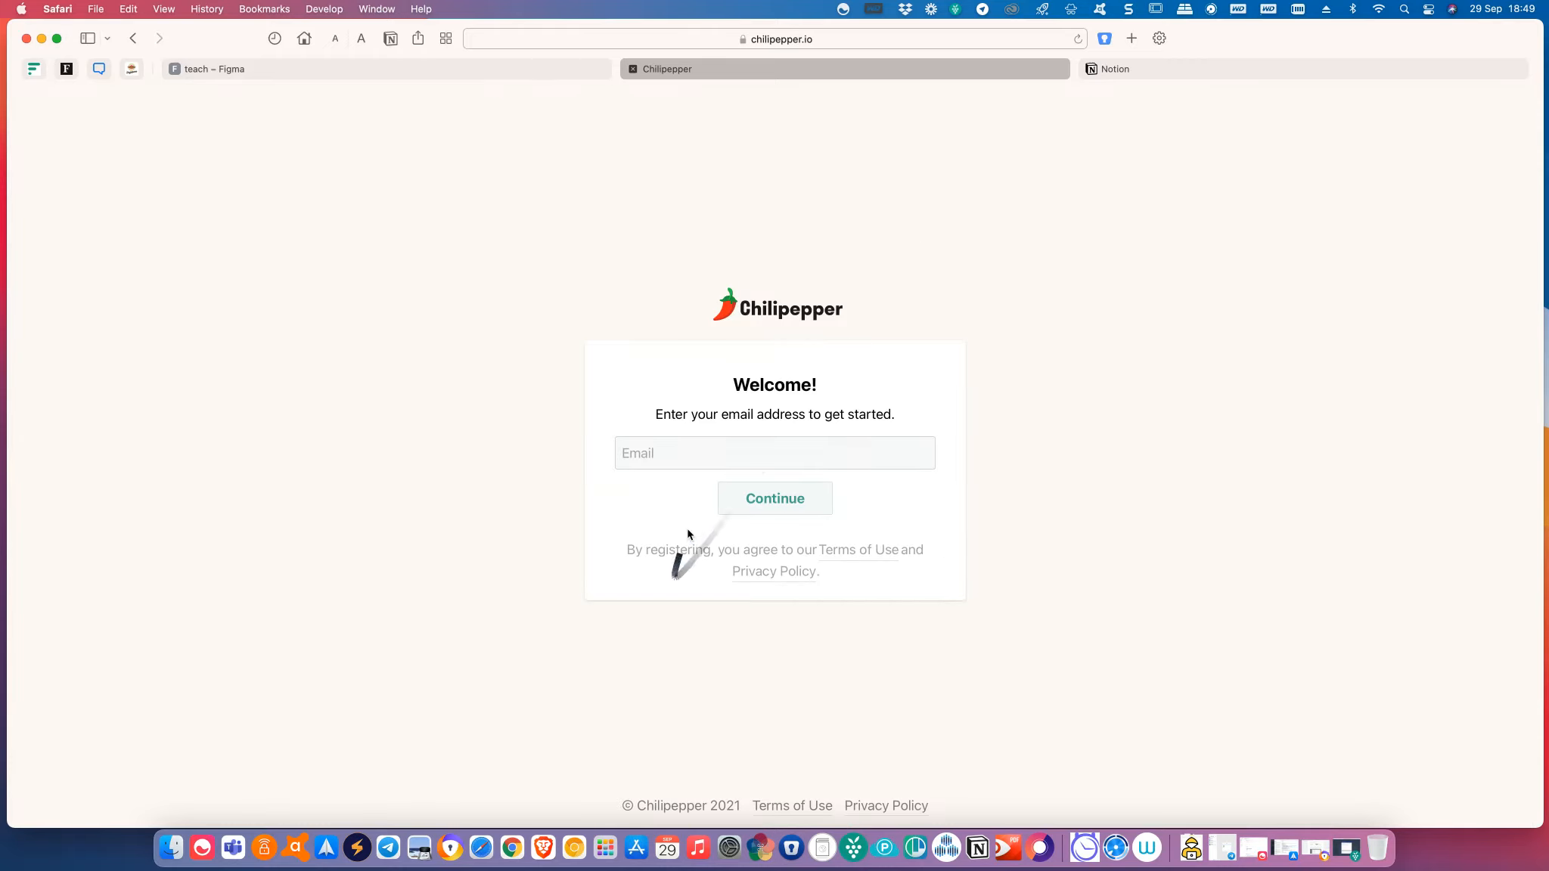
# Submit a Gmail address to sign up, then bring the Gmail window forward.
pyautogui.click(668, 457)
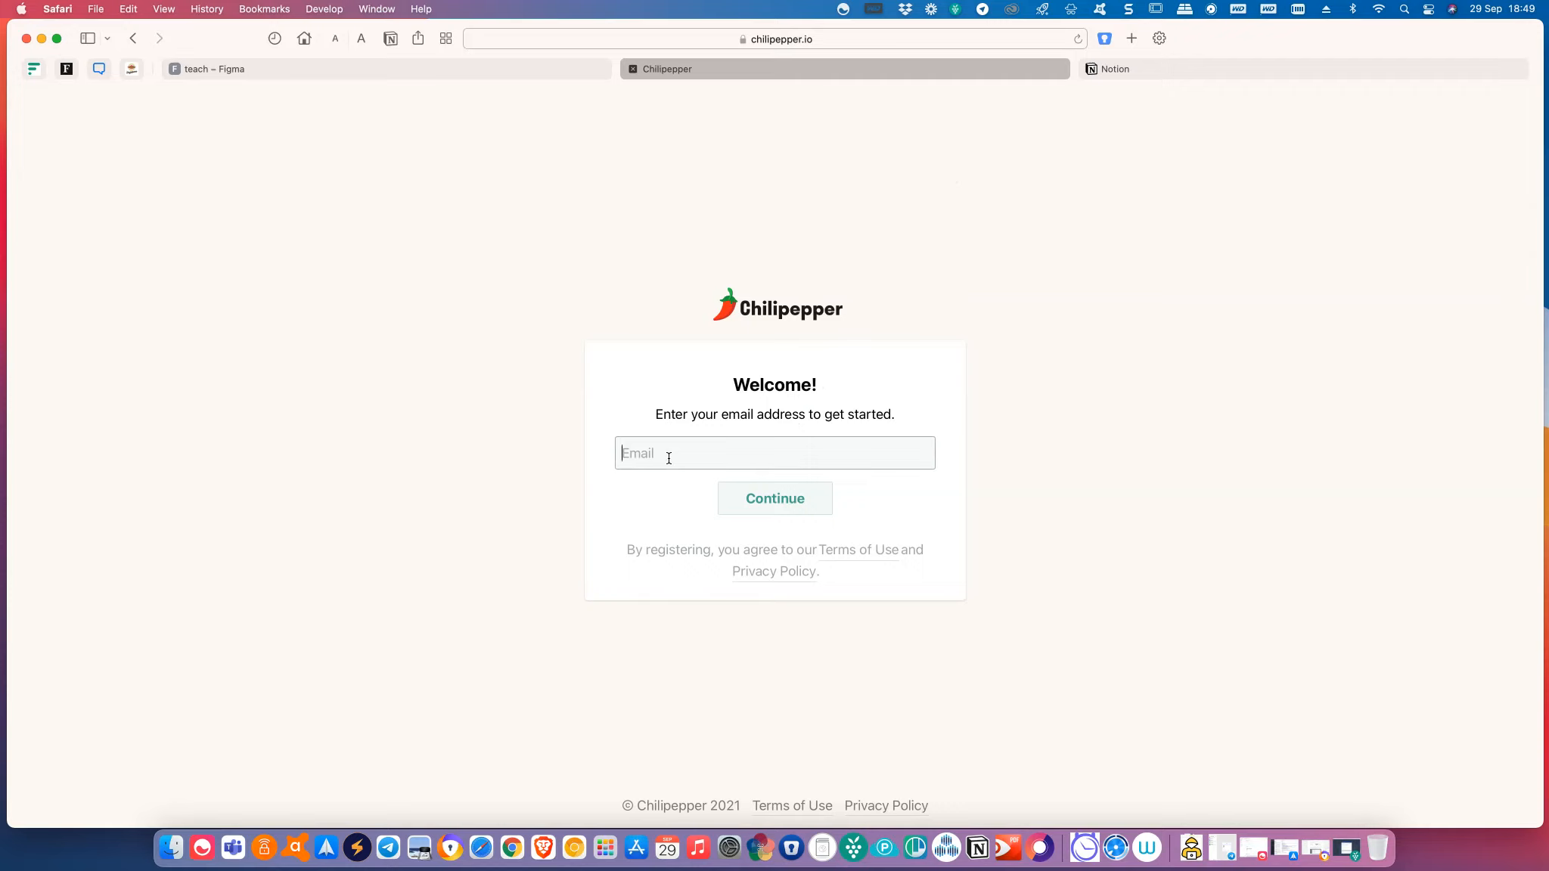
pyautogui.click(781, 506)
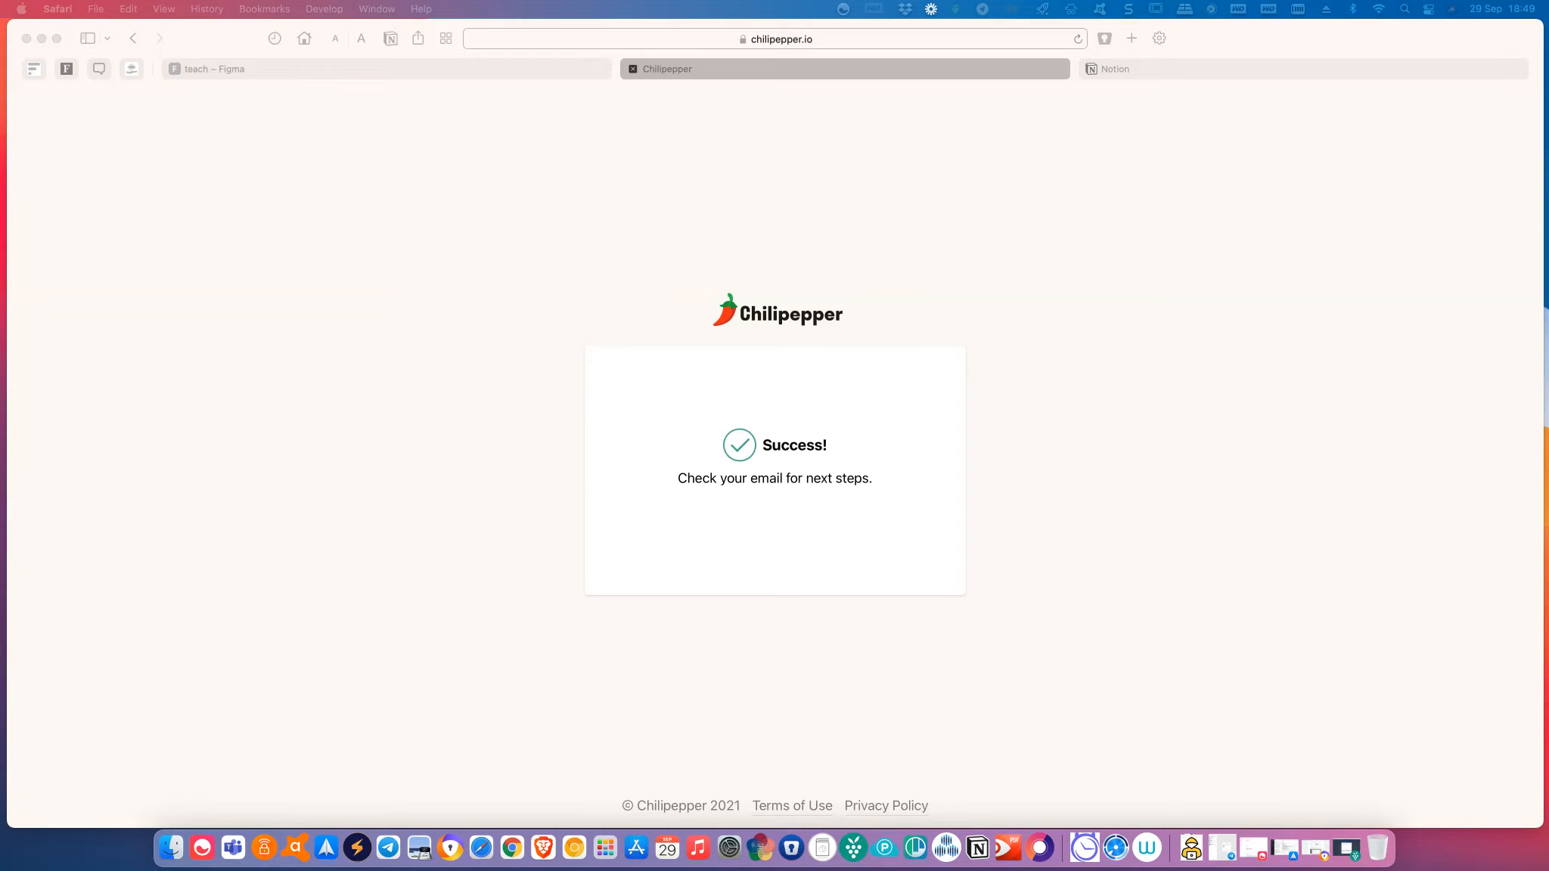
pyautogui.moveTo(2, 170); pyautogui.dragTo(433, 77)
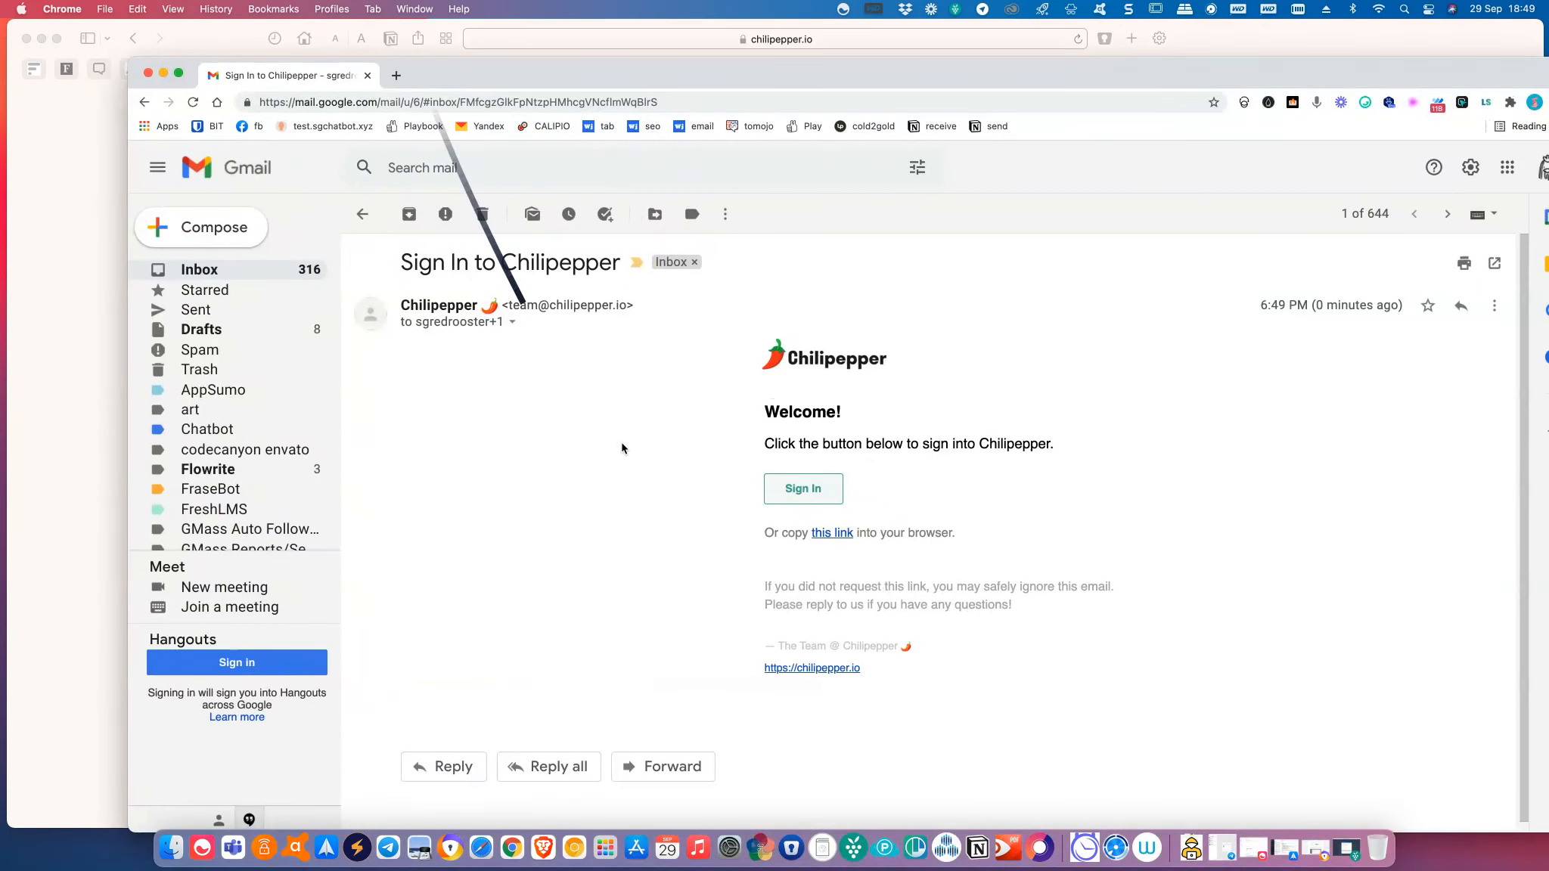
# Copy the email's sign-in link and load it in a new Safari tab.
pyautogui.rightClick(837, 536)
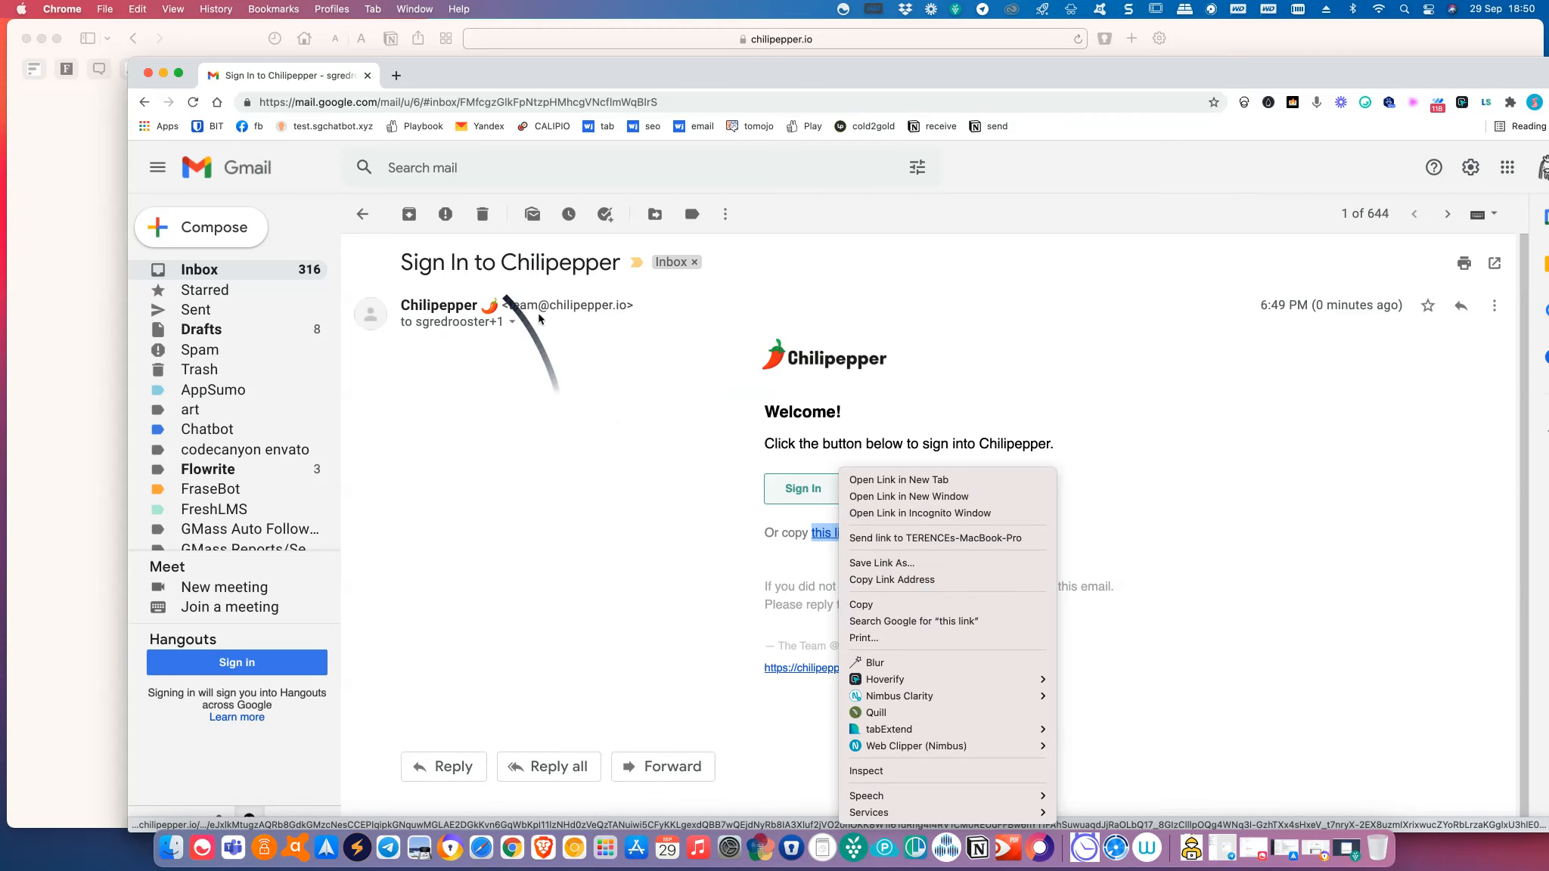
pyautogui.click(939, 580)
pyautogui.moveTo(593, 87); pyautogui.dragTo(0, 106)
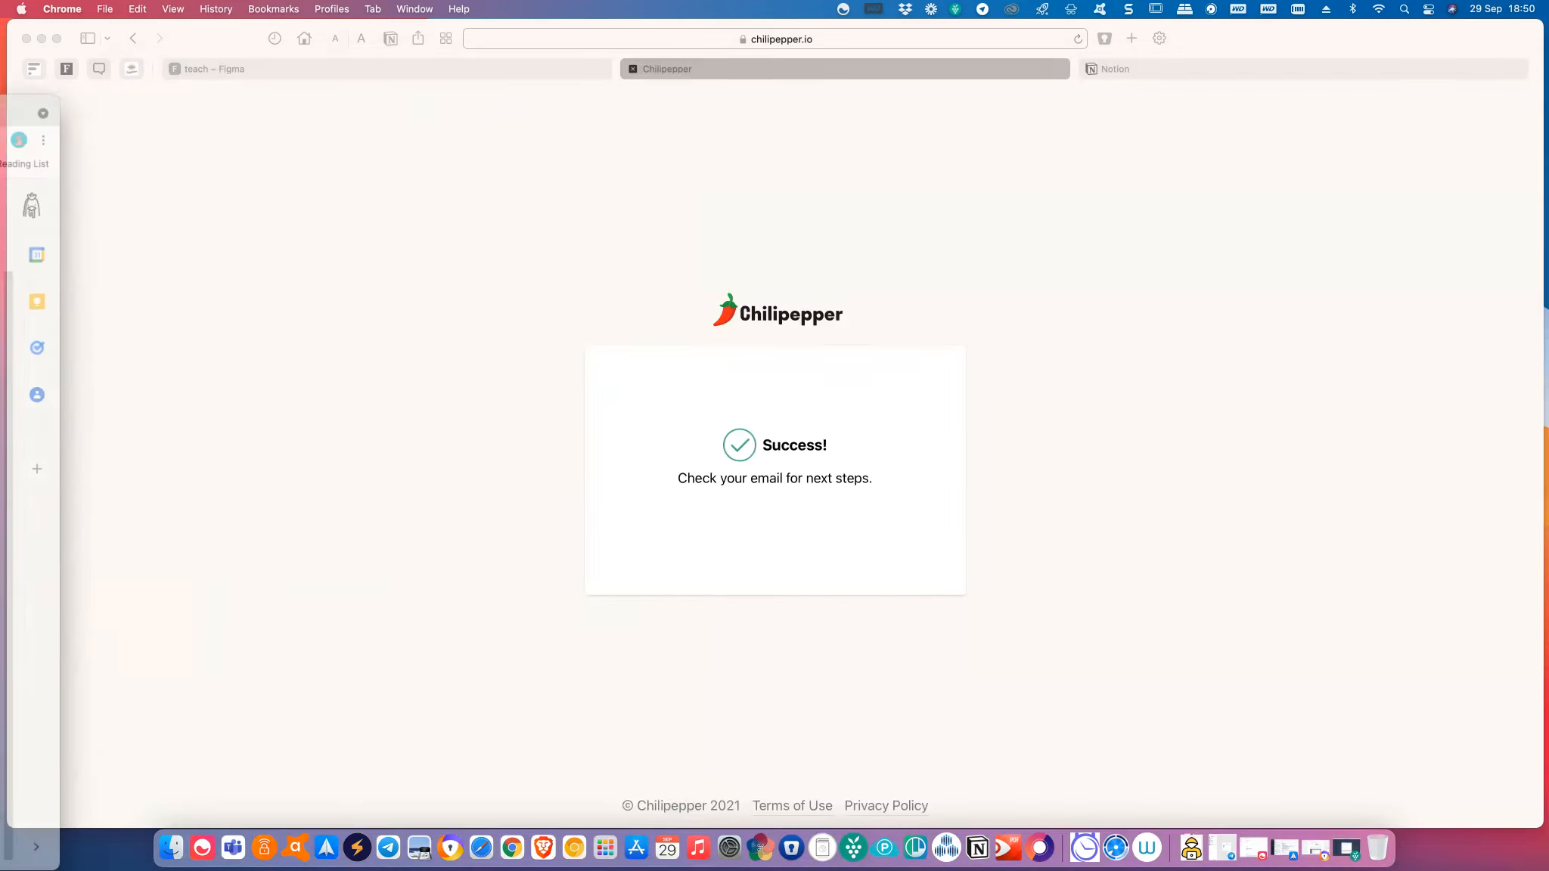
pyautogui.click(1131, 39)
pyautogui.rightClick(1017, 41)
pyautogui.click(1046, 66)
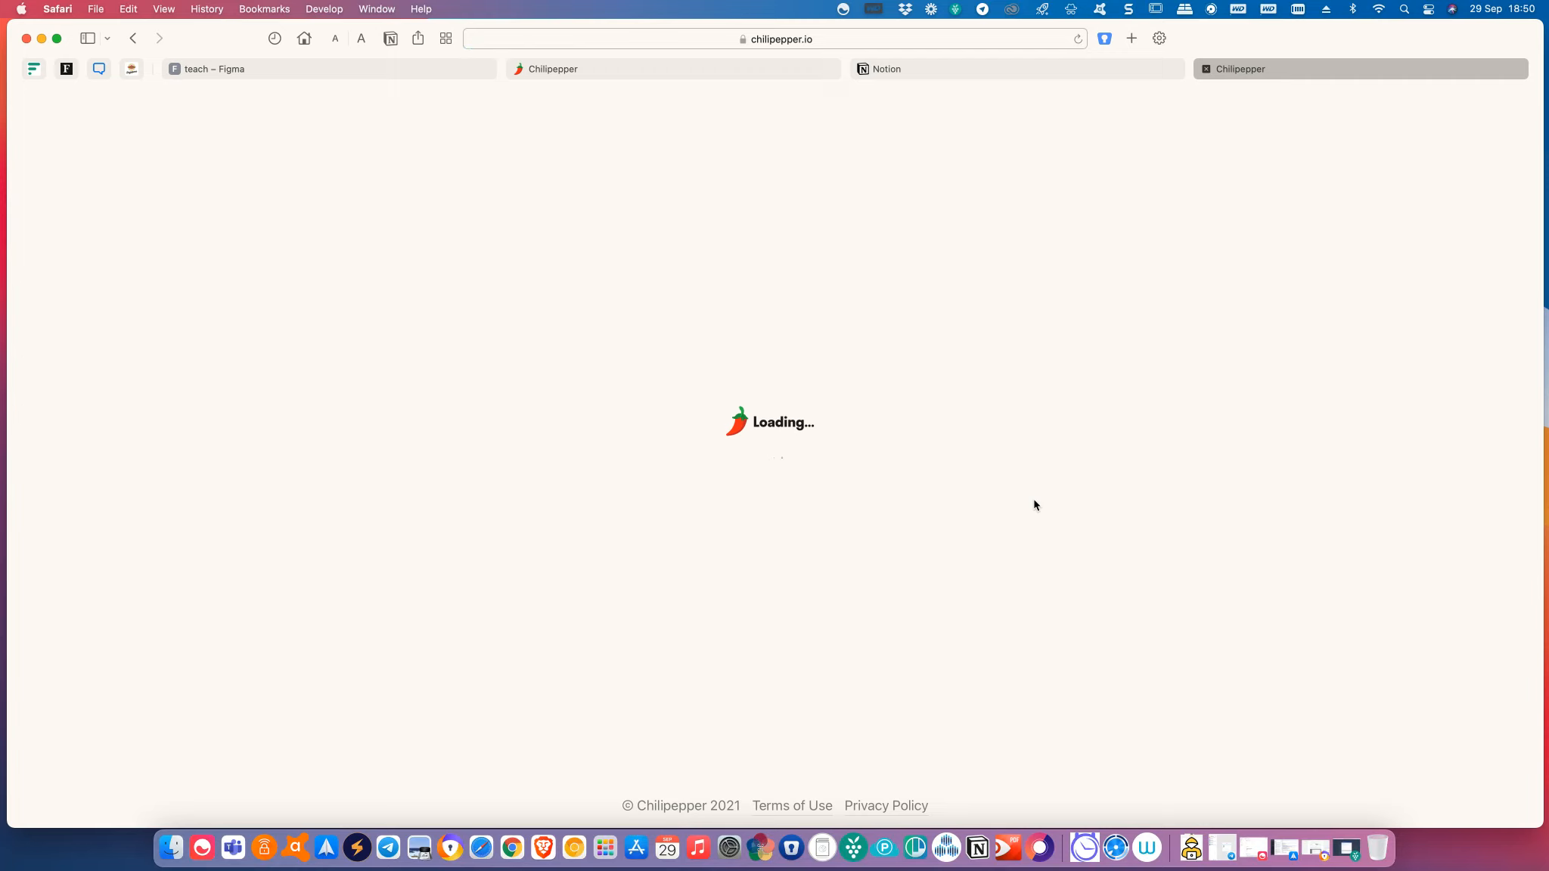
# Close the old Chilipepper Success confirmation tab.
pyautogui.rightClick(640, 71)
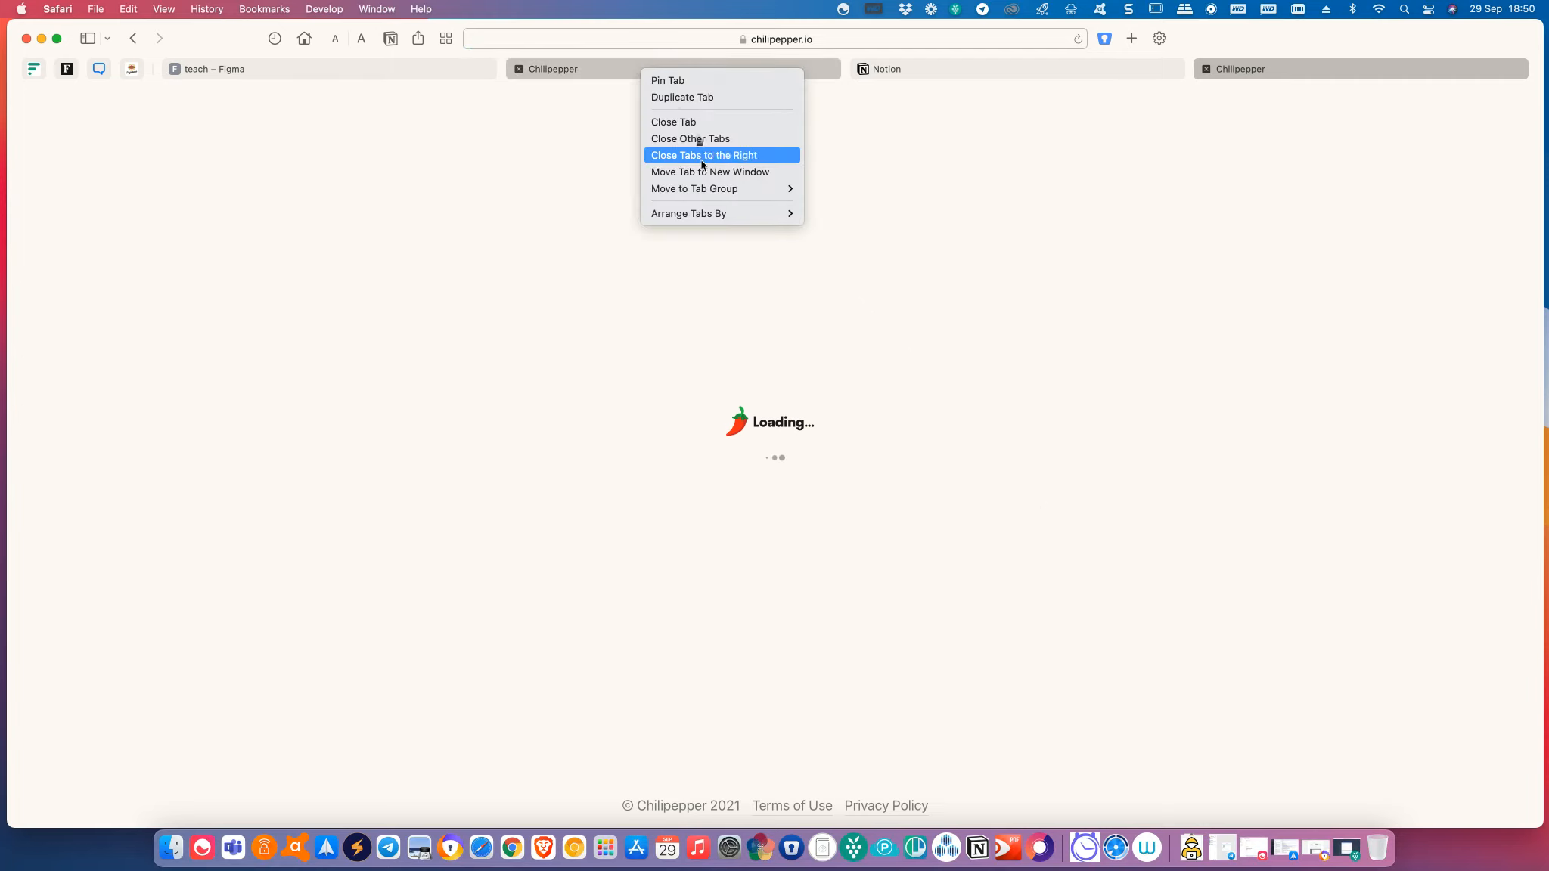
pyautogui.click(1405, 75)
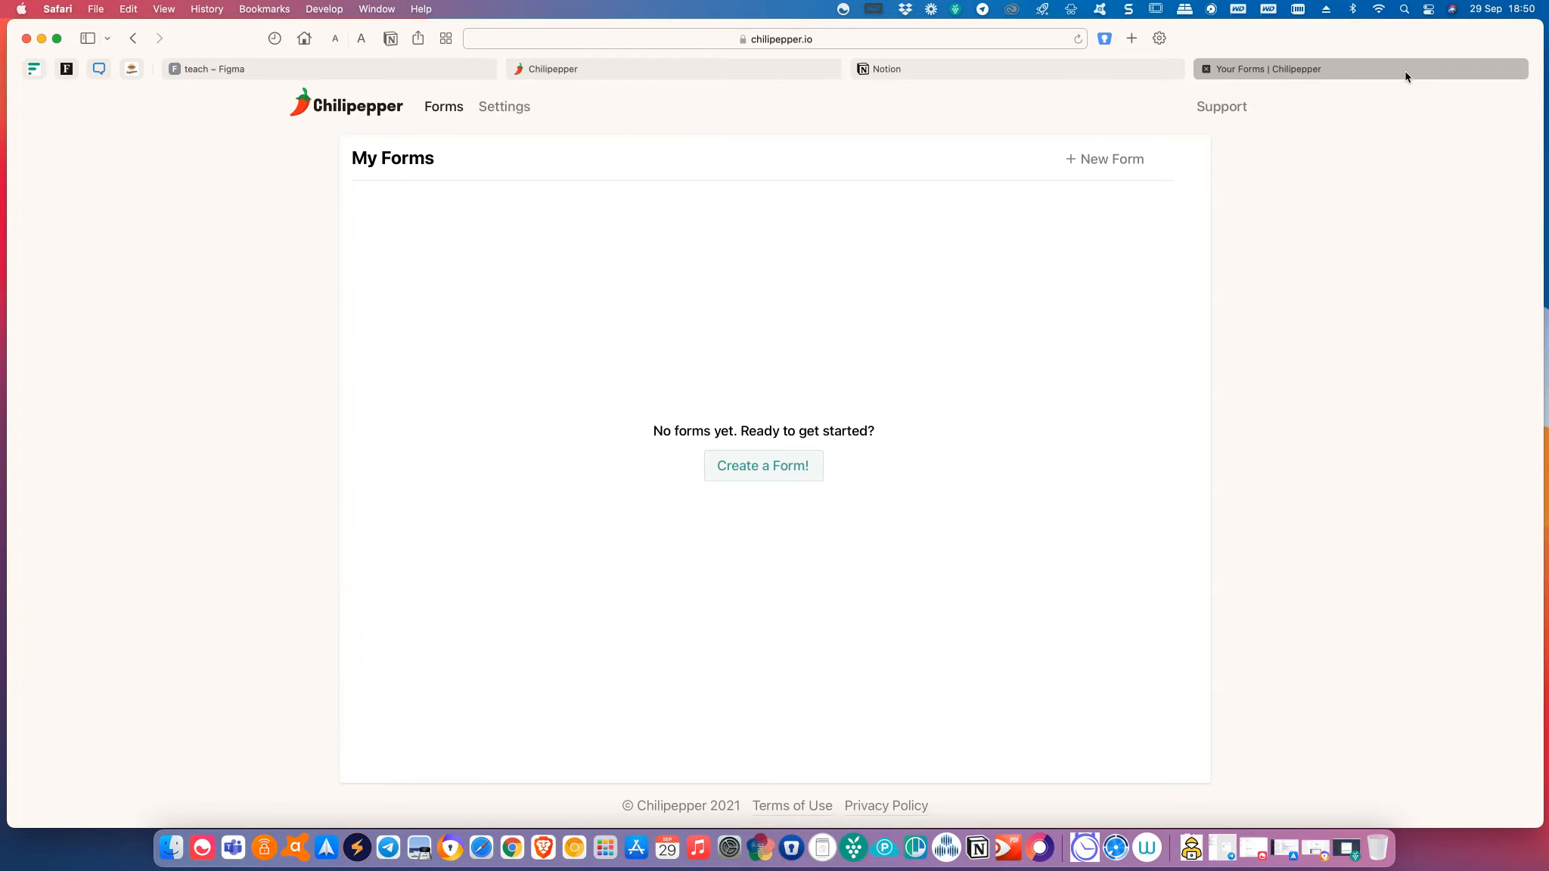
pyautogui.click(638, 74)
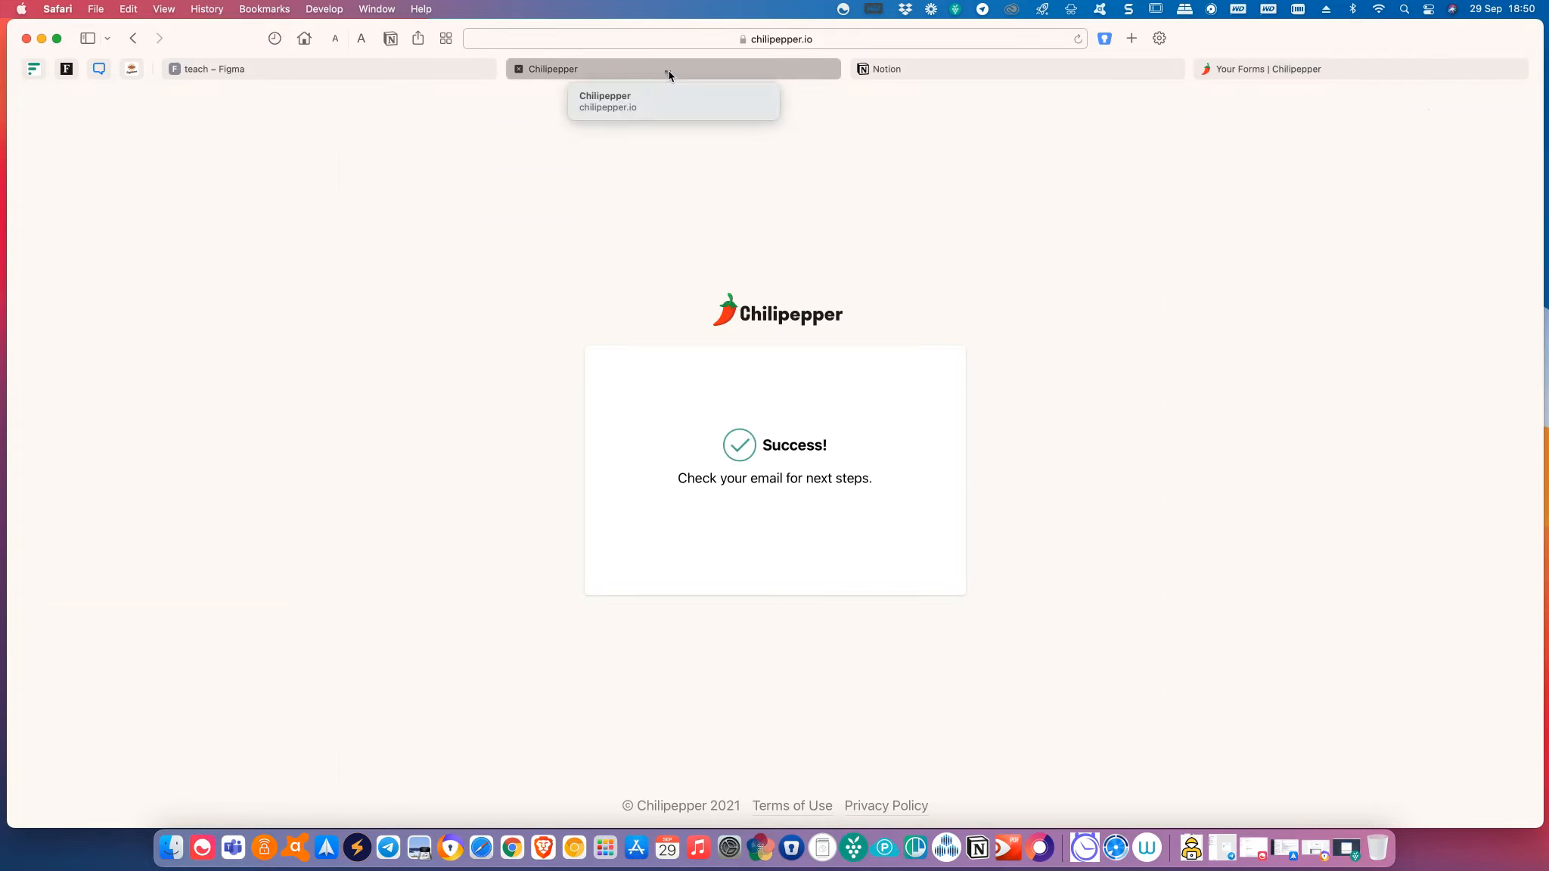
pyautogui.rightClick(670, 69)
pyautogui.click(720, 130)
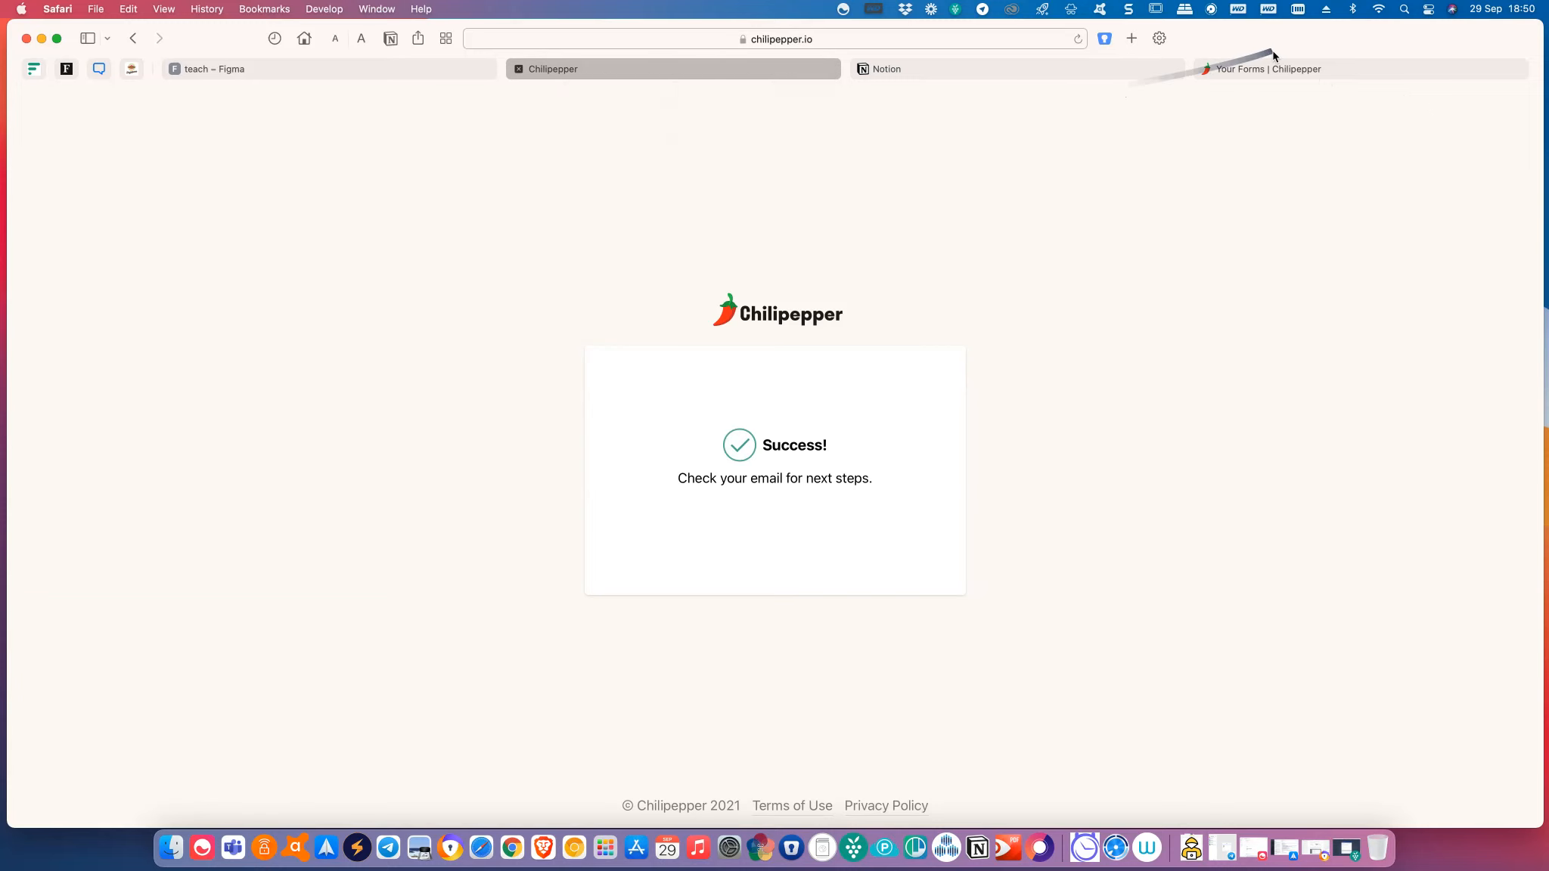
# Visit account Settings, return to My Forms, and start a new form.
pyautogui.click(1172, 76)
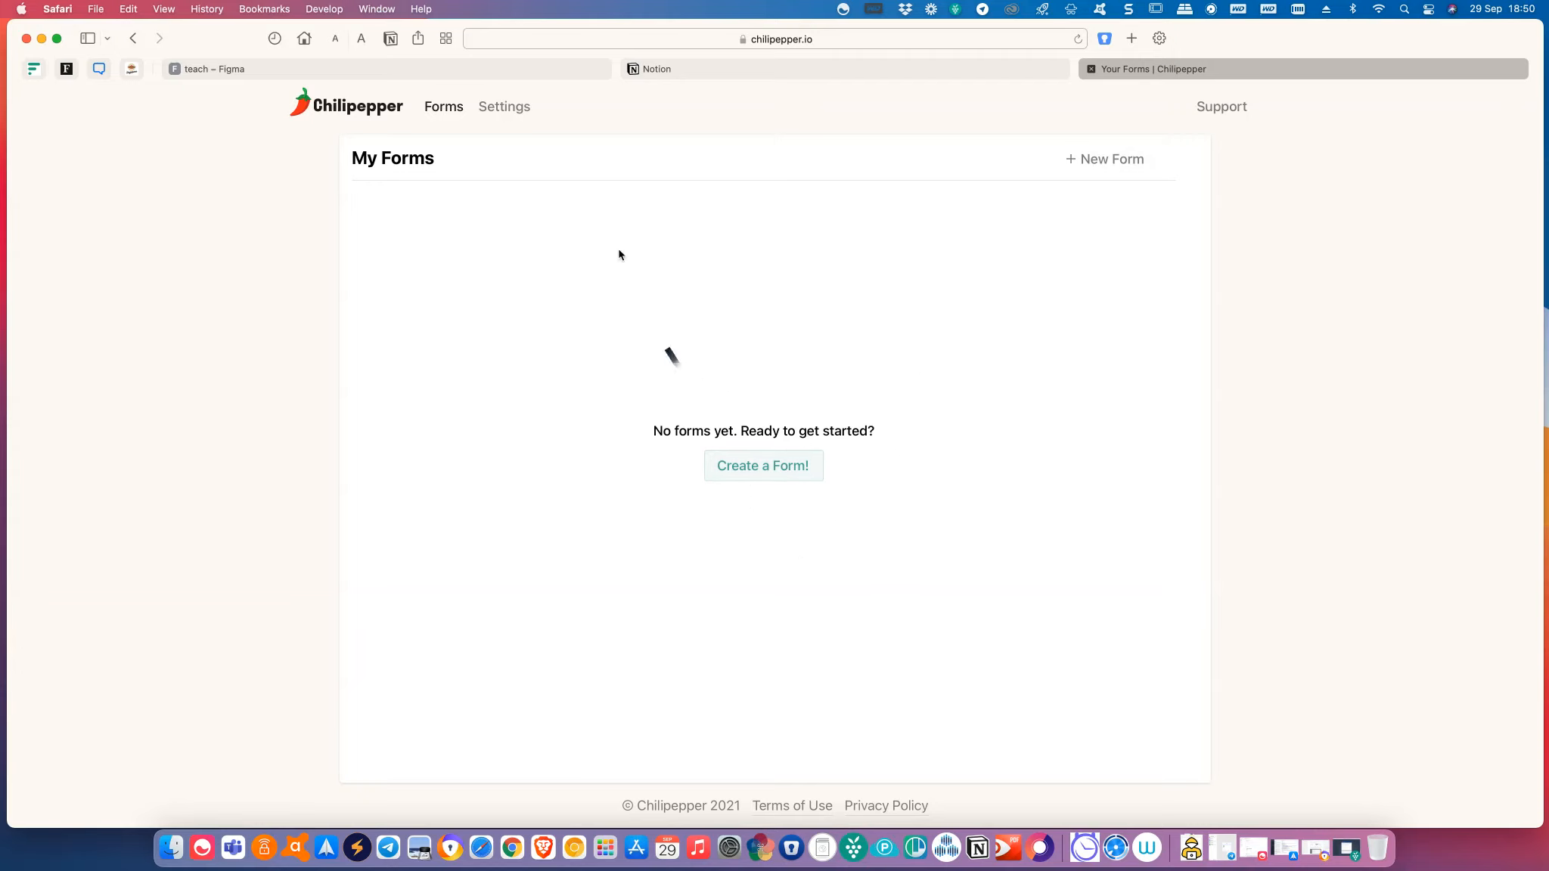
pyautogui.click(502, 110)
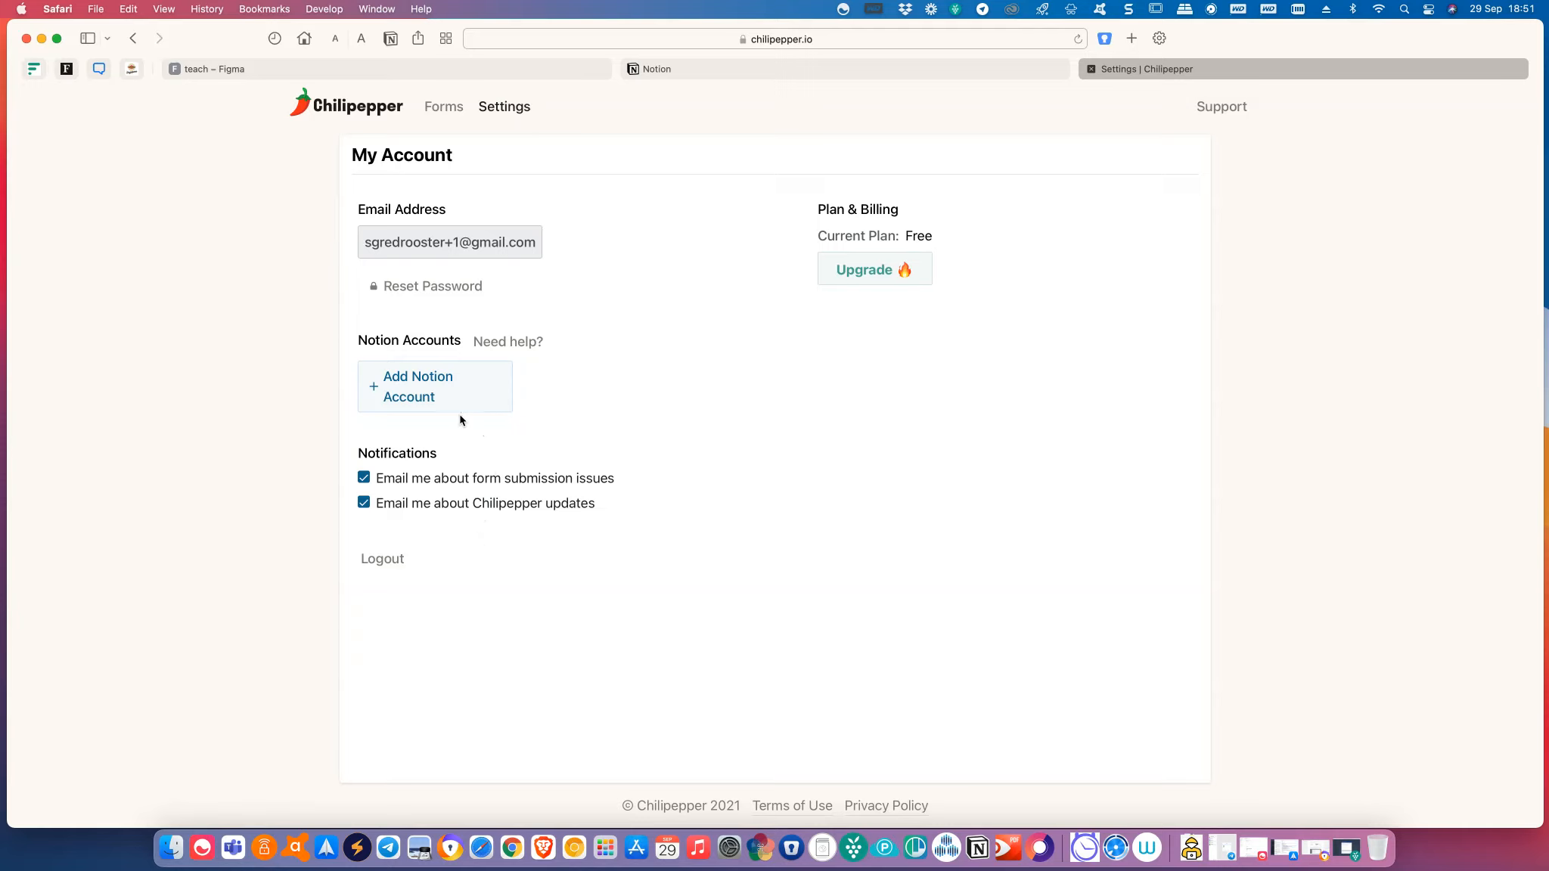
pyautogui.click(437, 112)
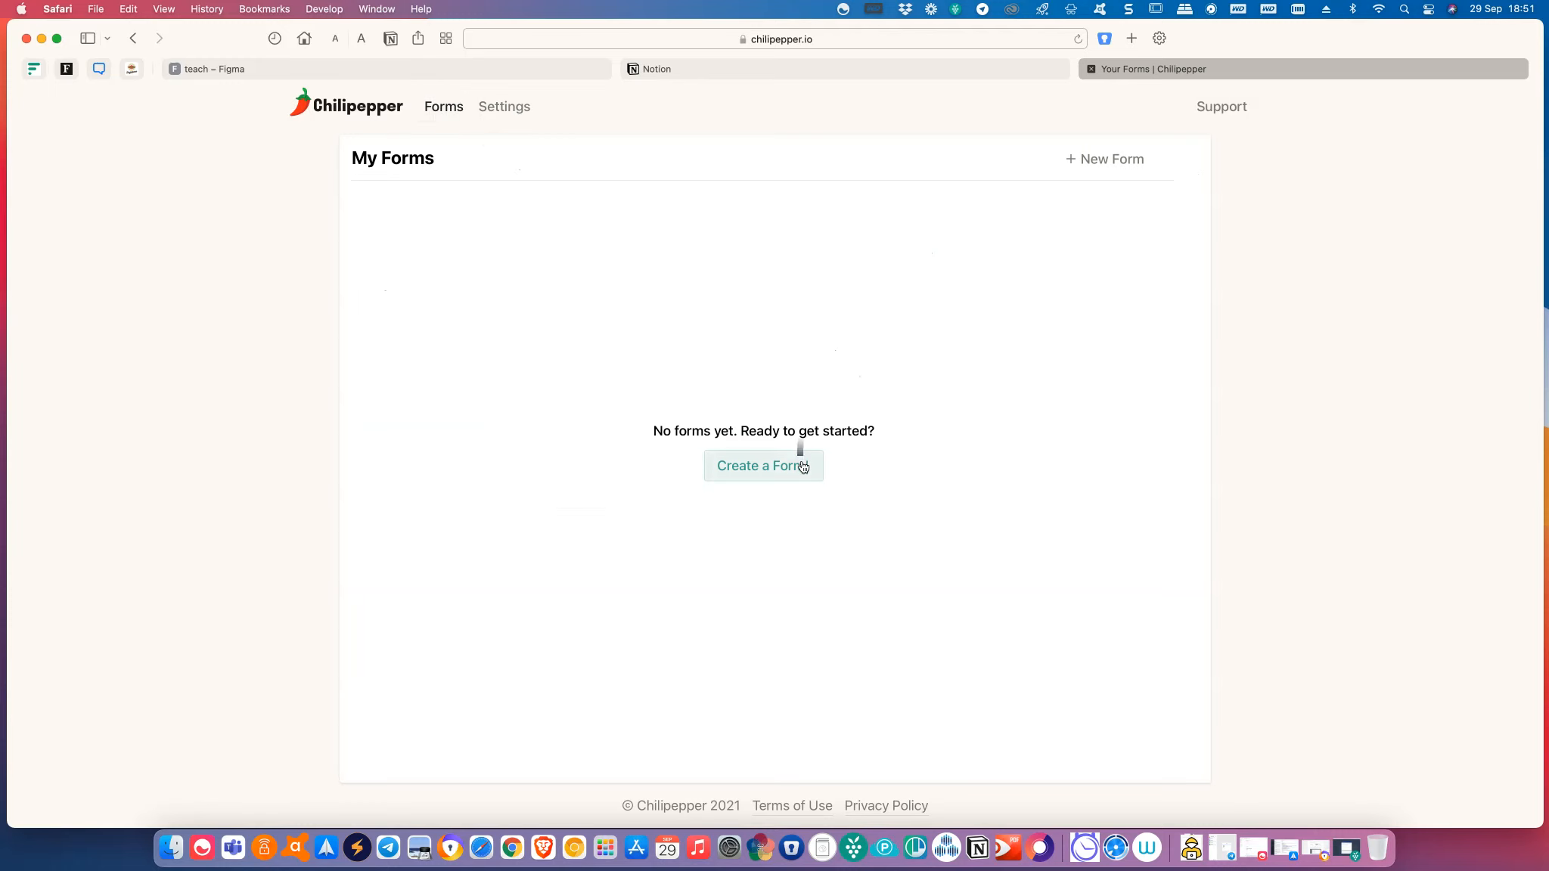
pyautogui.click(803, 467)
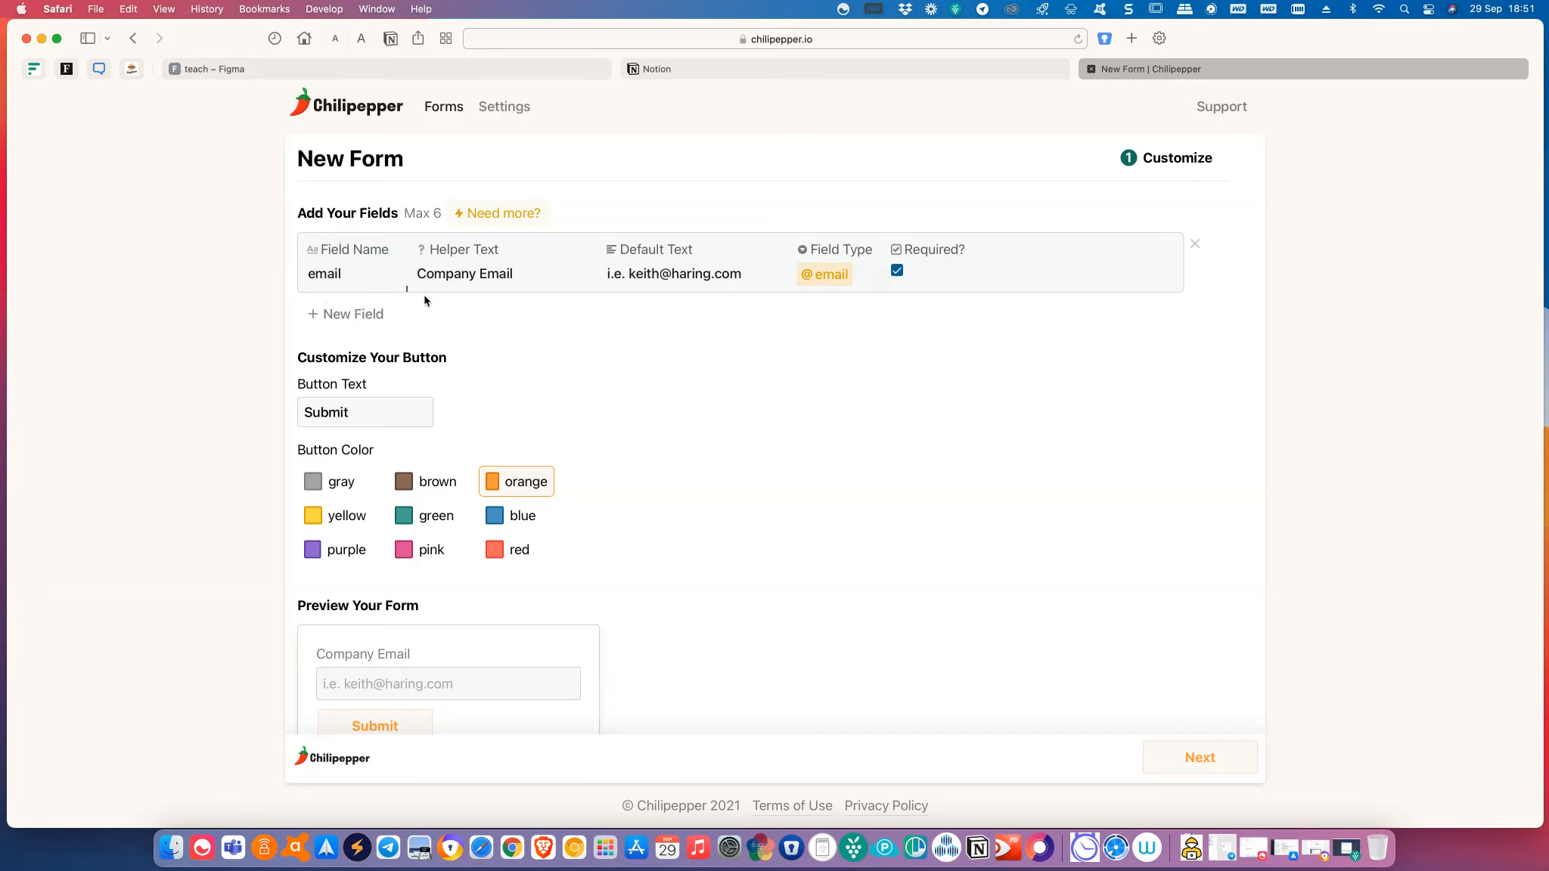
# Scroll through the New Form page's fields, button options and preview.
pyautogui.scroll(-1, 531, 288)
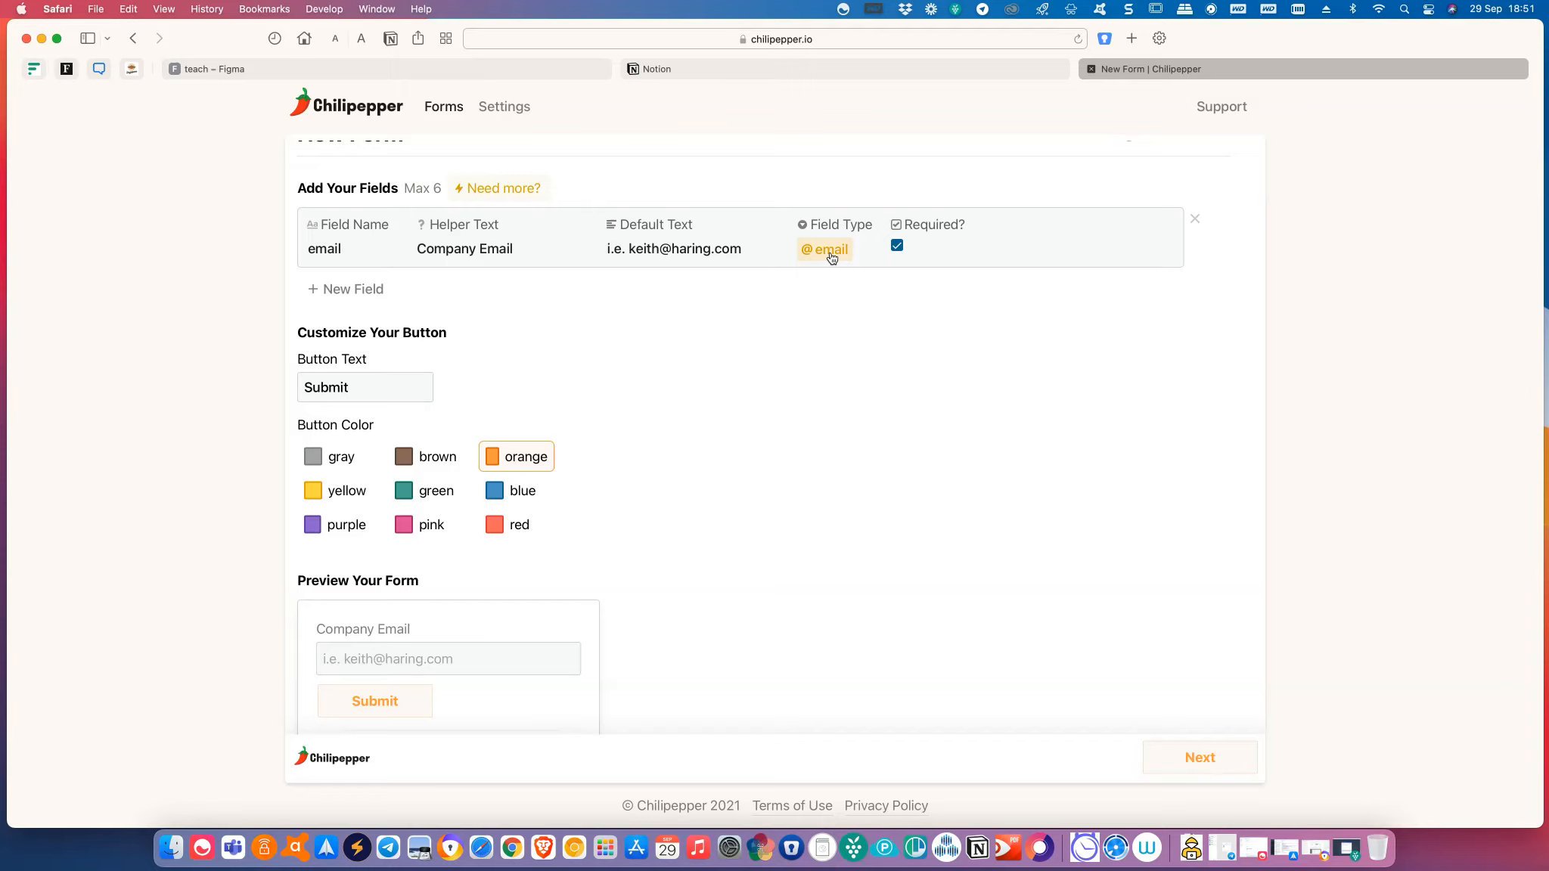
pyautogui.scroll(-2, 860, 325)
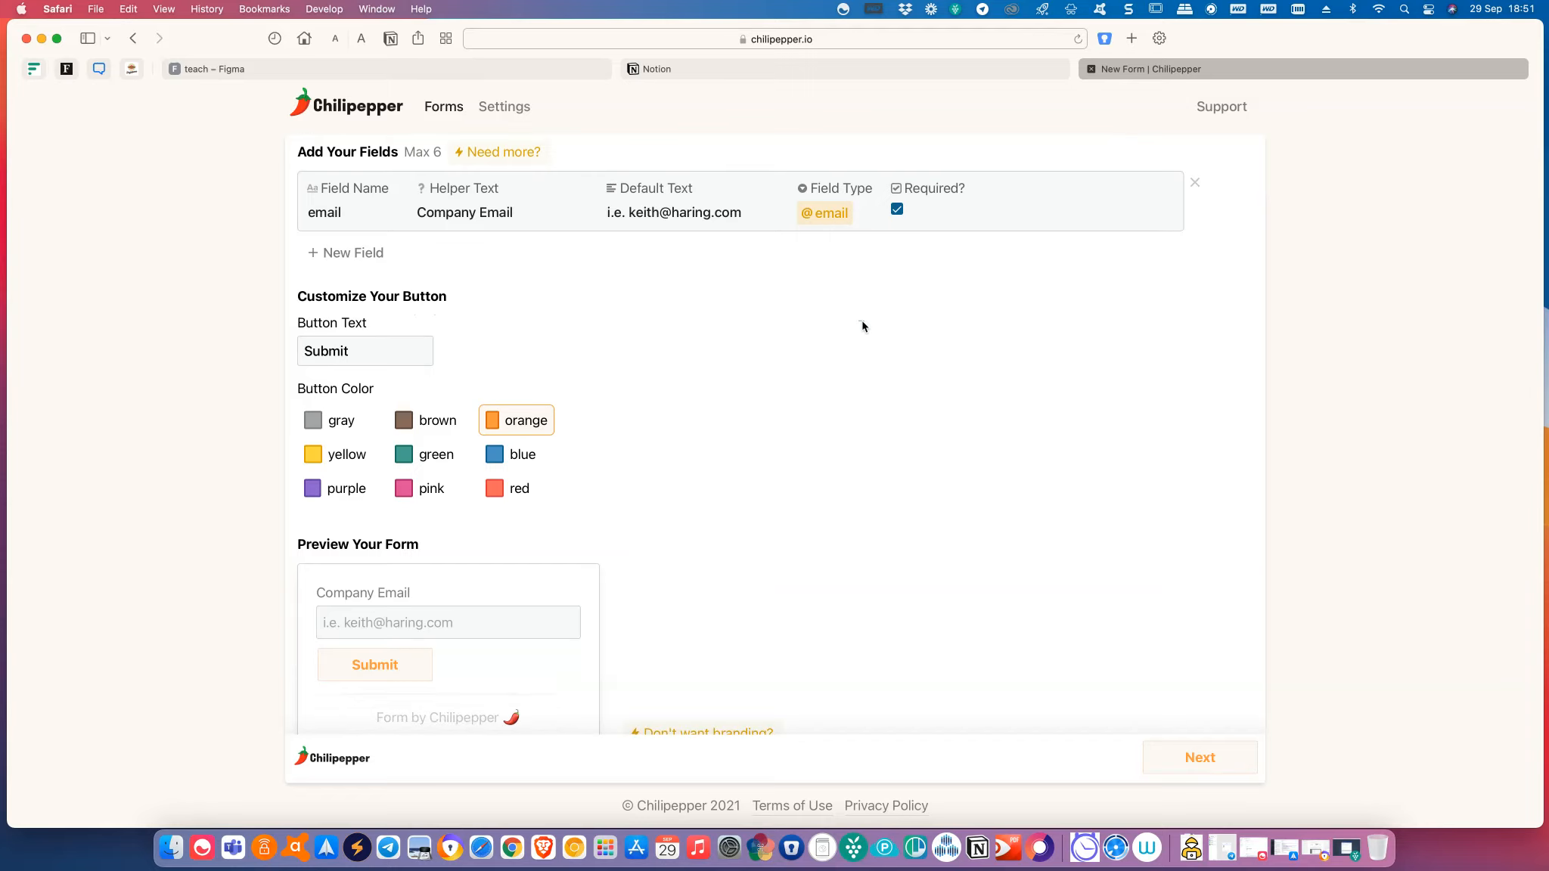
pyautogui.scroll(-1, 862, 327)
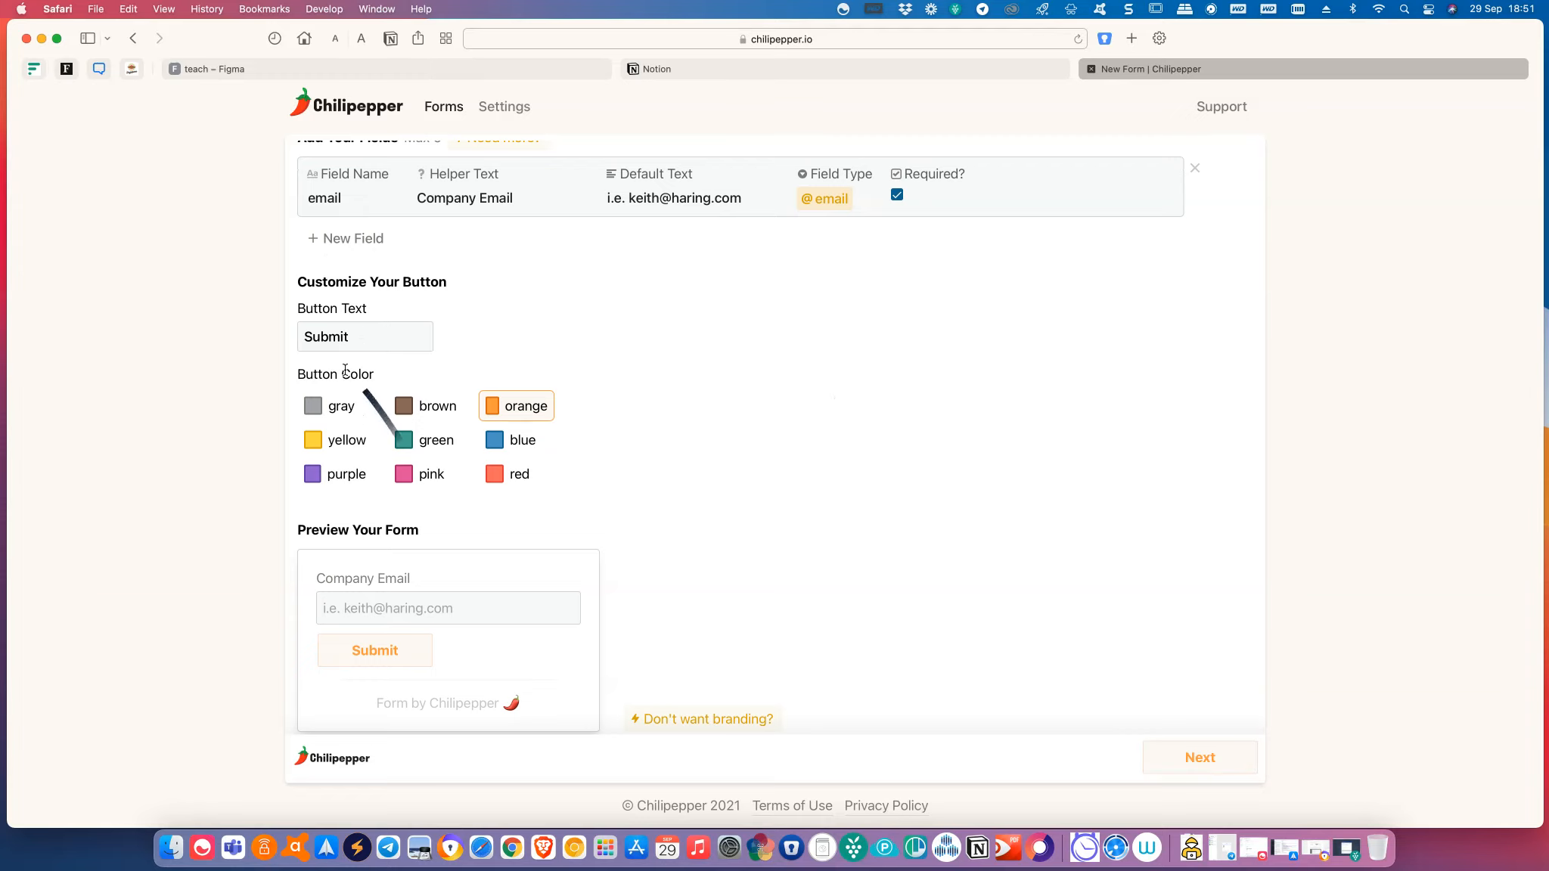
pyautogui.scroll(-3, 603, 561)
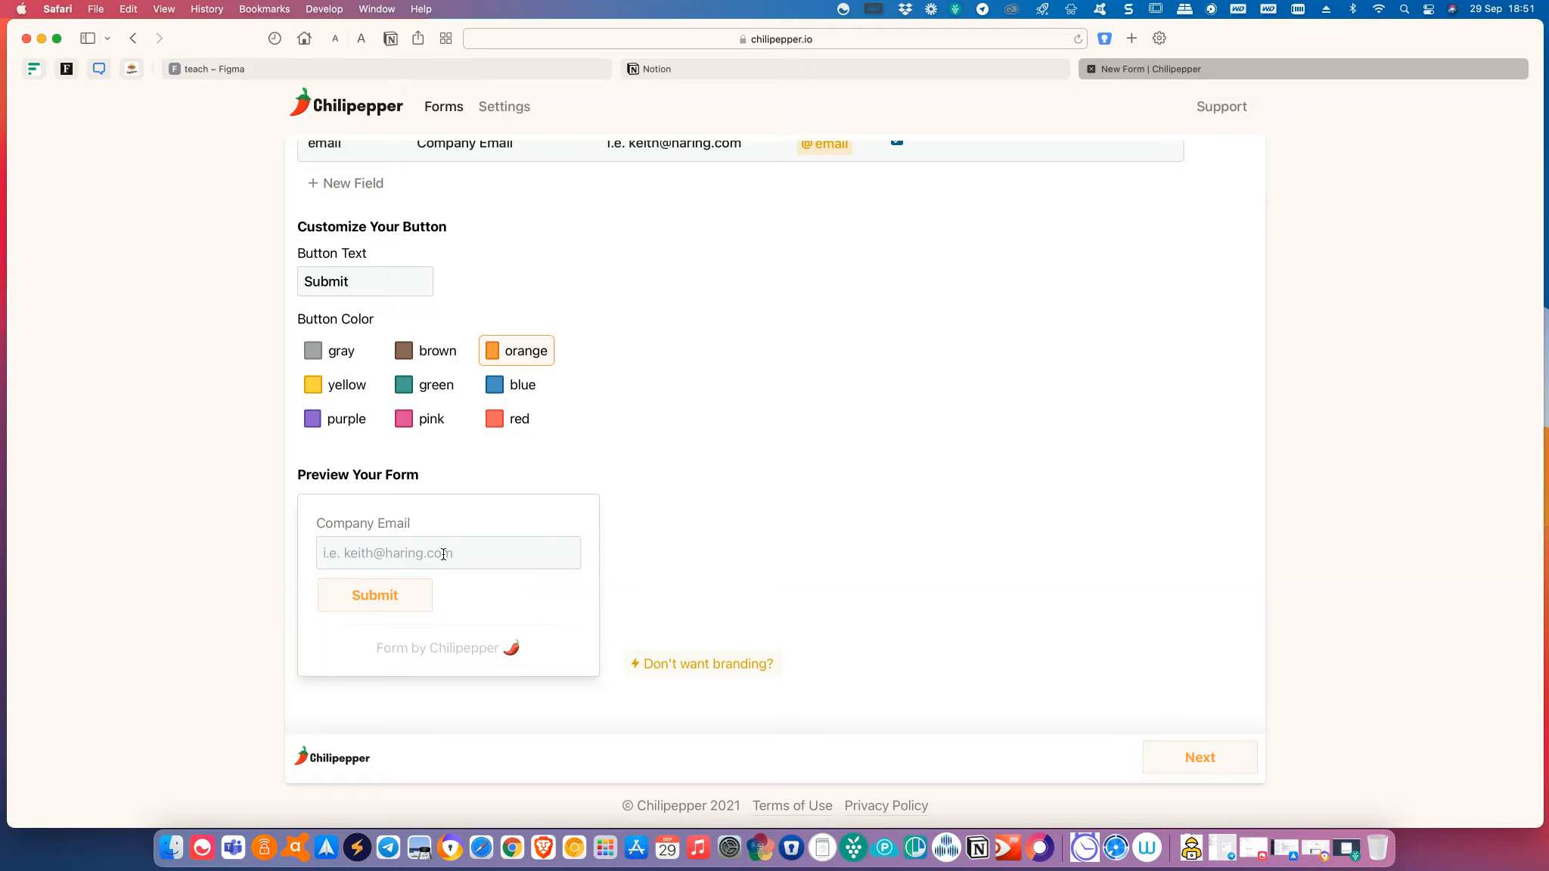
pyautogui.scroll(3, 453, 529)
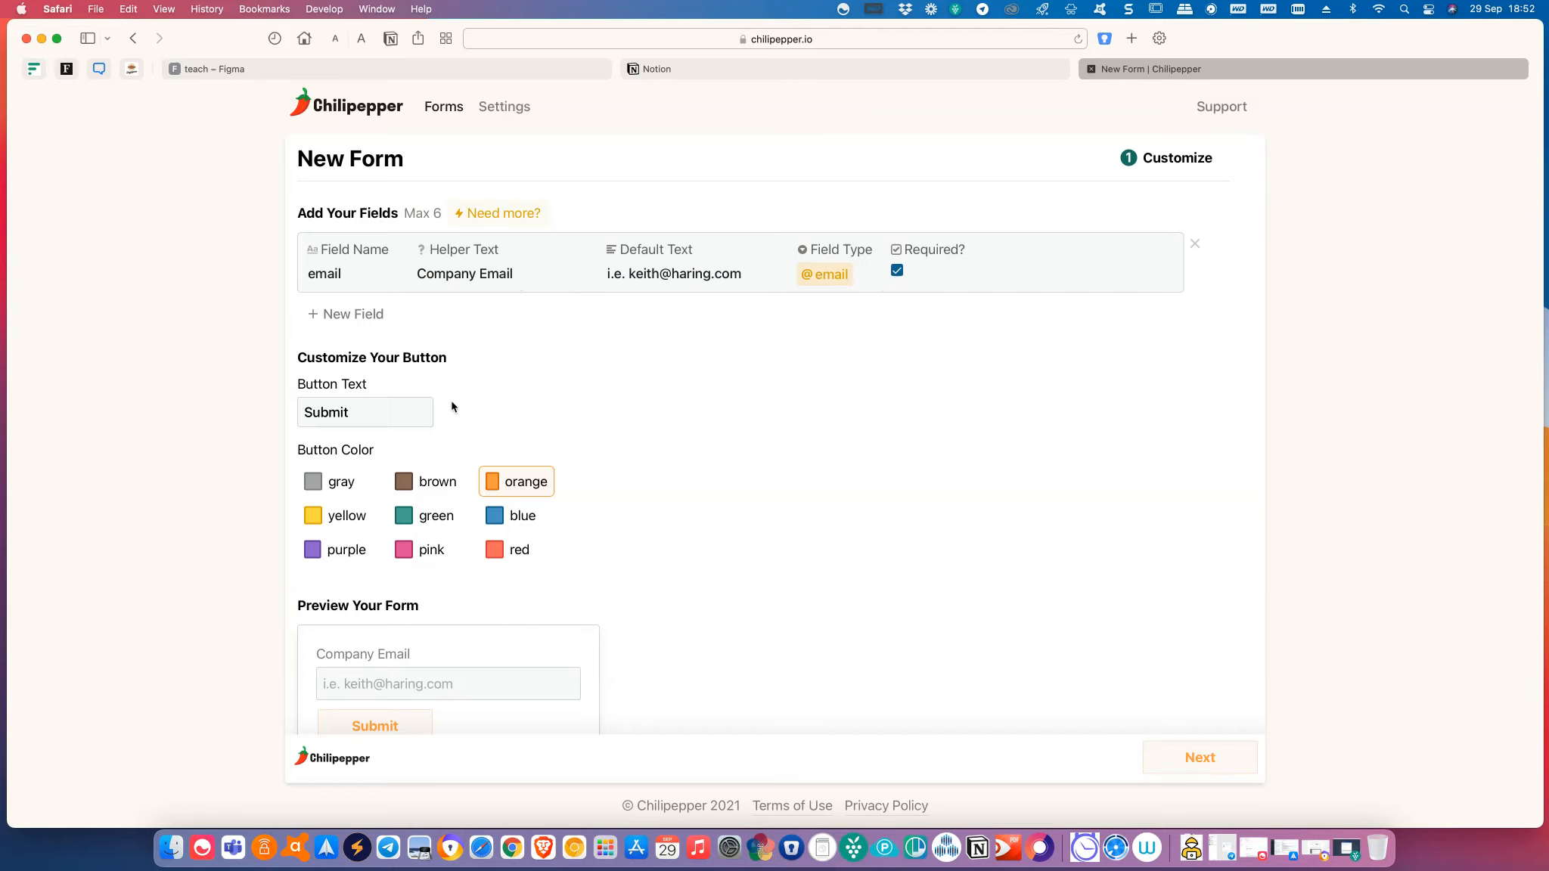
pyautogui.scroll(-1, 561, 481)
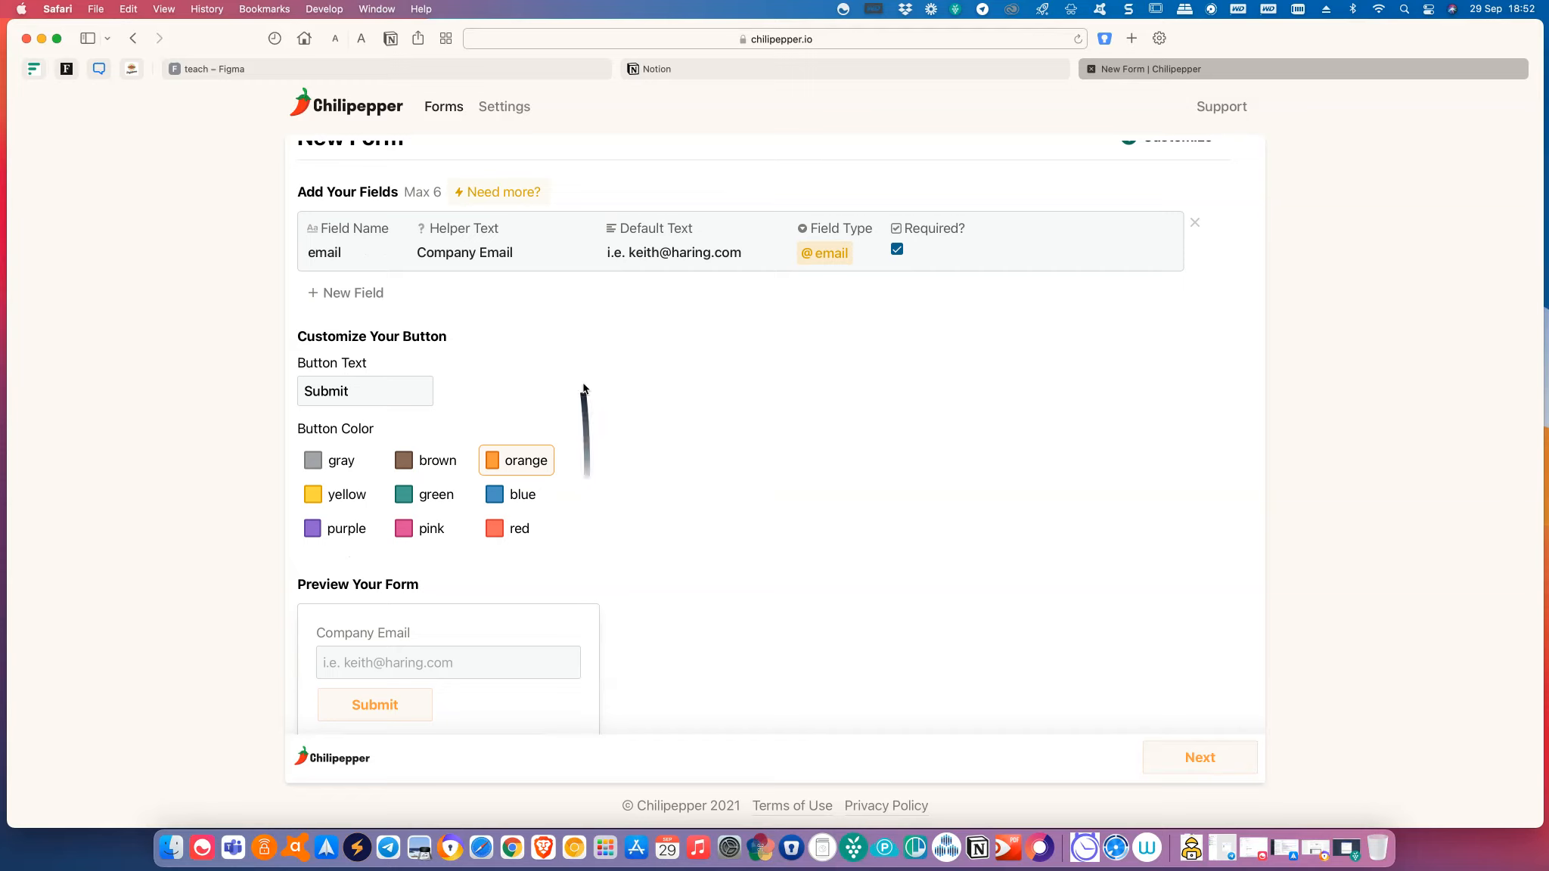
pyautogui.scroll(-1, 585, 409)
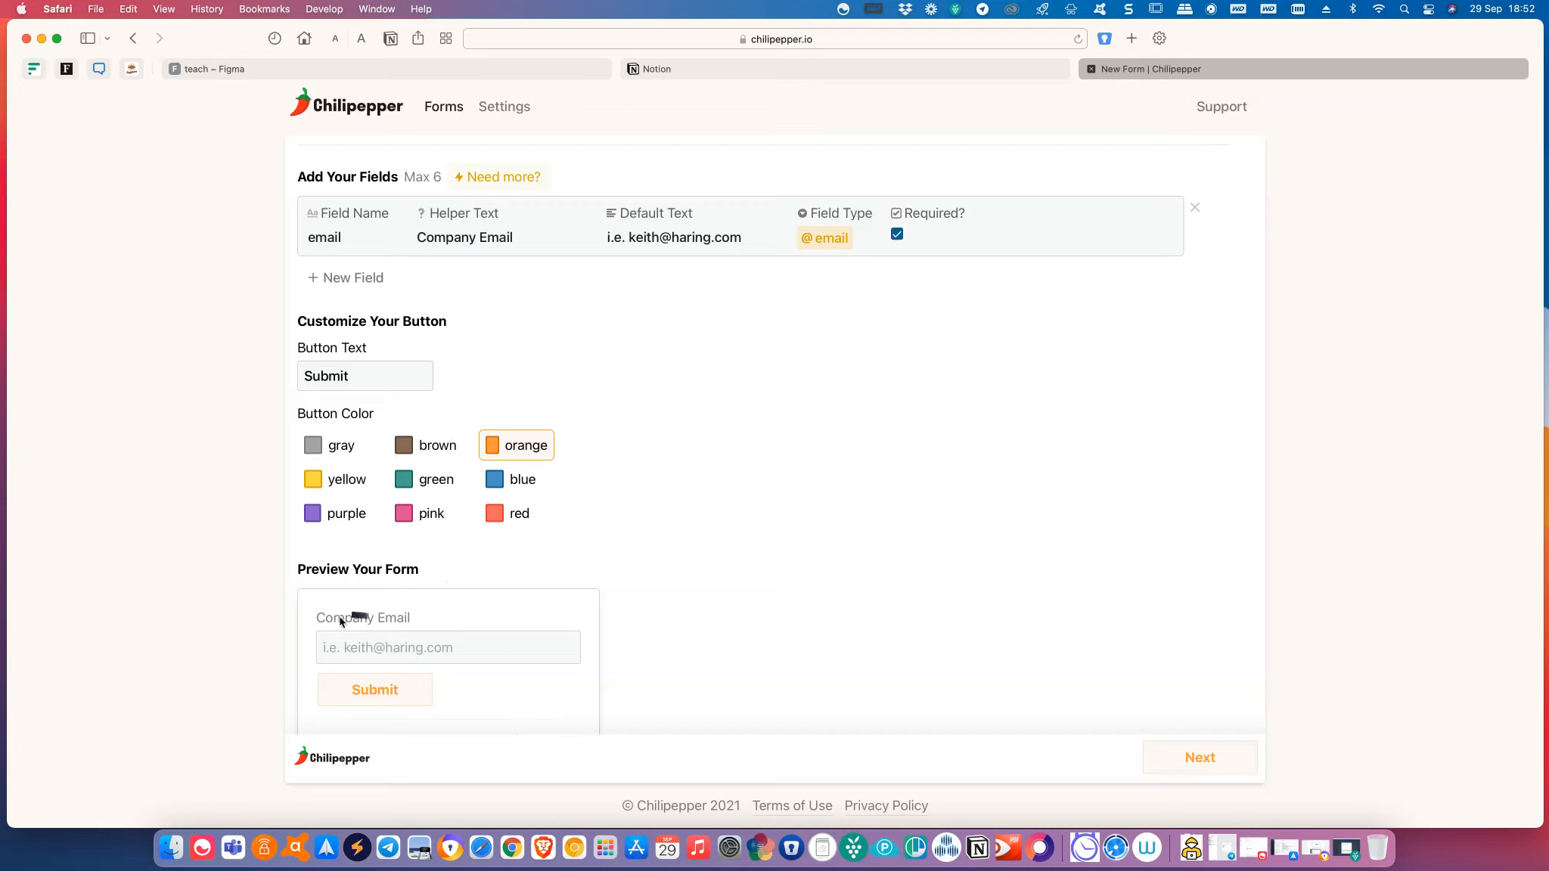
# Shorten the email field's helper text from 'Company Email' to 'Email'.
pyautogui.click(501, 238)
pyautogui.click(482, 239)
pyautogui.press('BackSpace')
pyautogui.press('BackSpace')
pyautogui.press('BackSpace')
pyautogui.press('BackSpace')
pyautogui.press('BackSpace')
pyautogui.press('BackSpace')
pyautogui.press('BackSpace')
pyautogui.press('BackSpace')
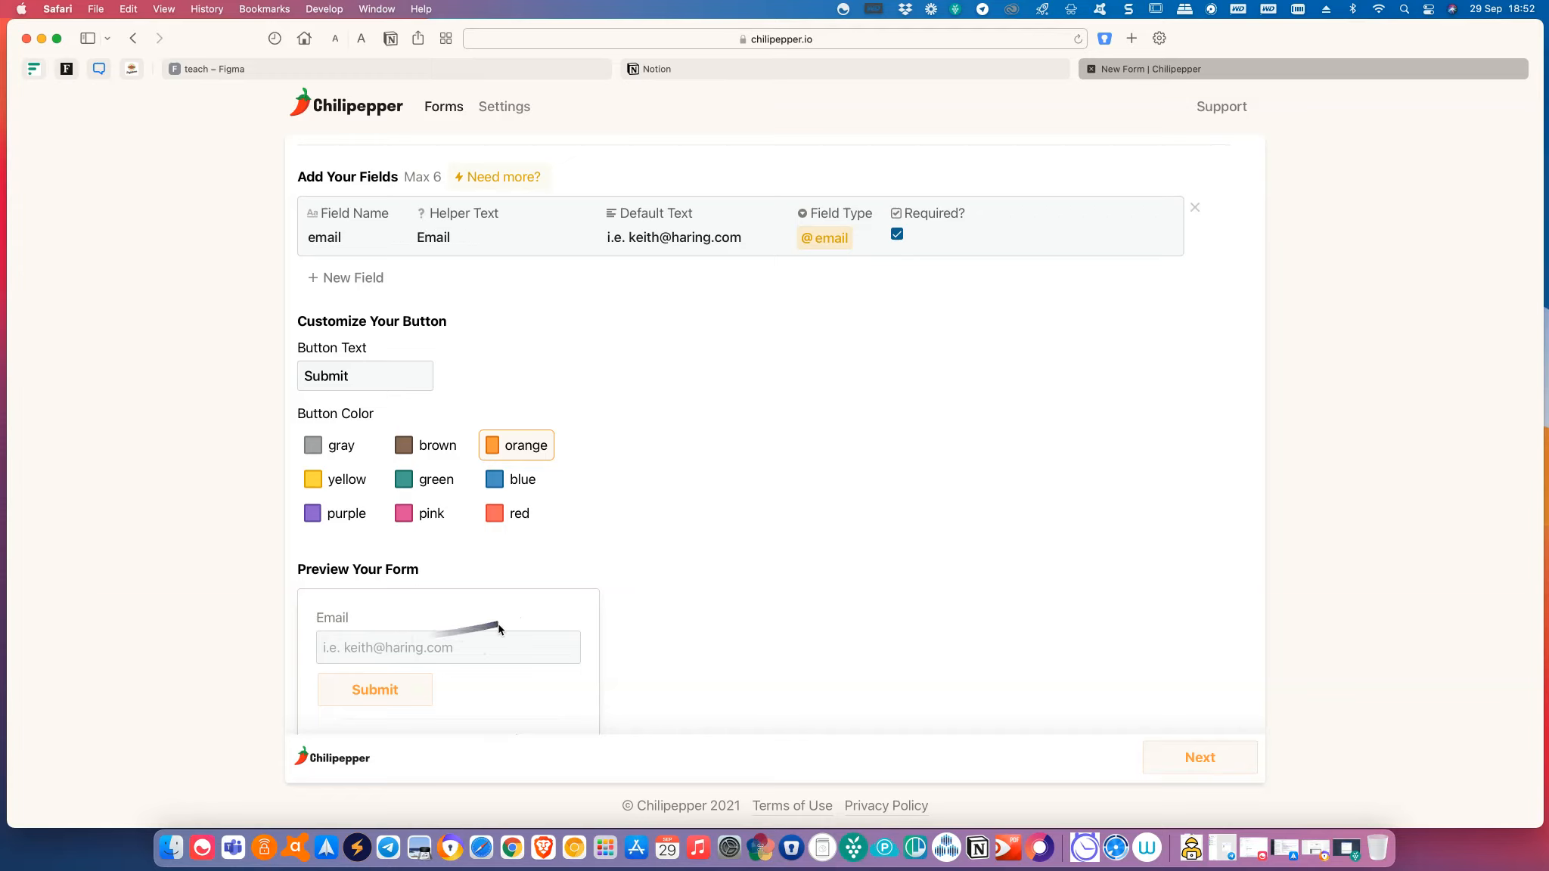
pyautogui.scroll(-1, 498, 626)
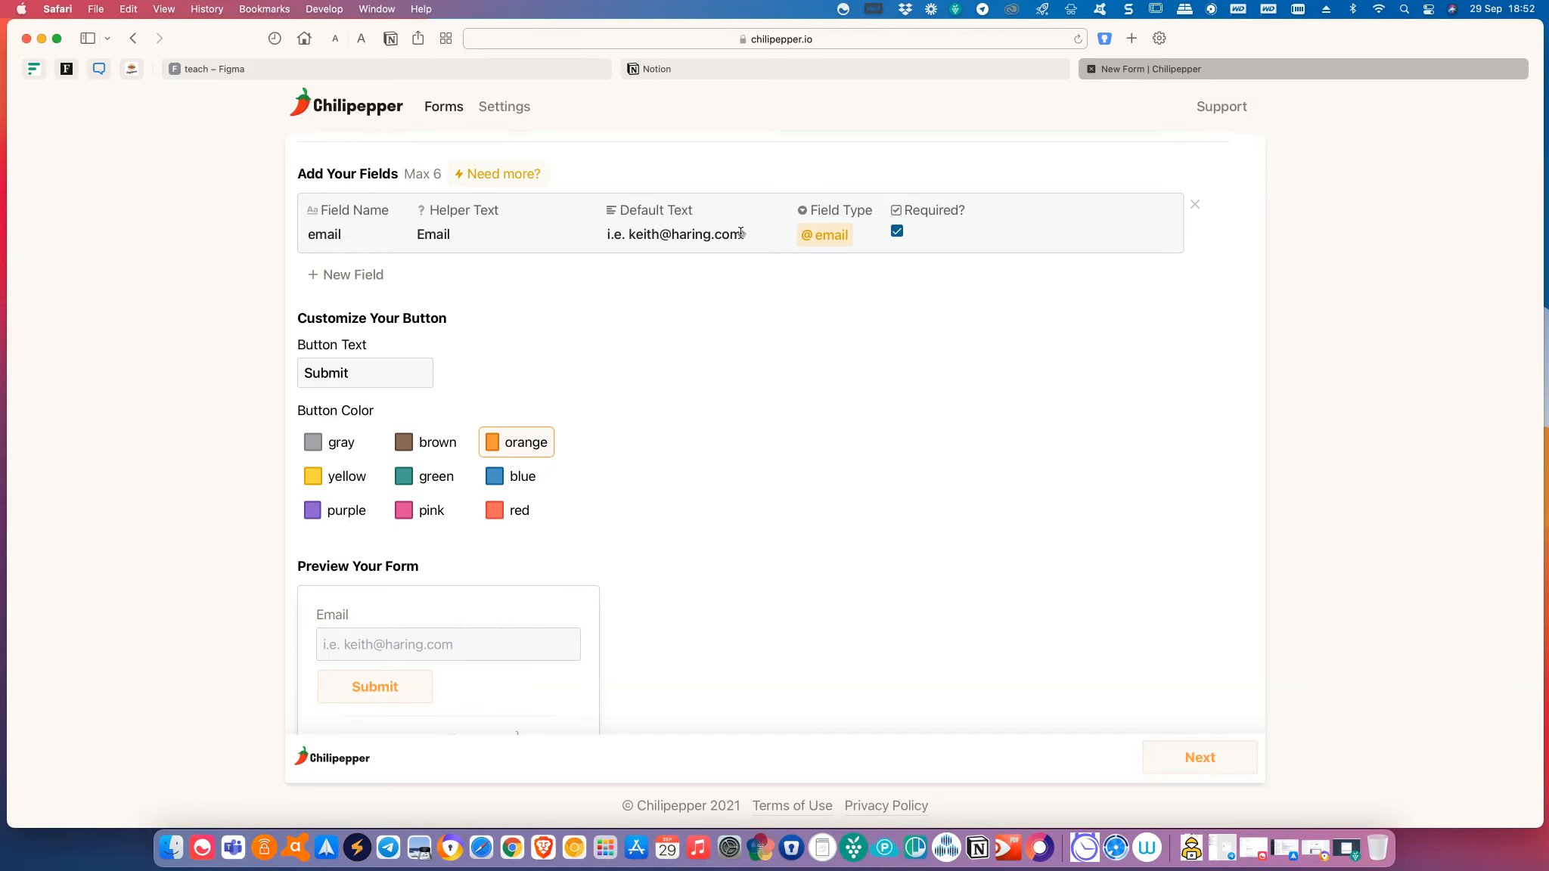
pyautogui.moveTo(741, 233); pyautogui.dragTo(595, 238)
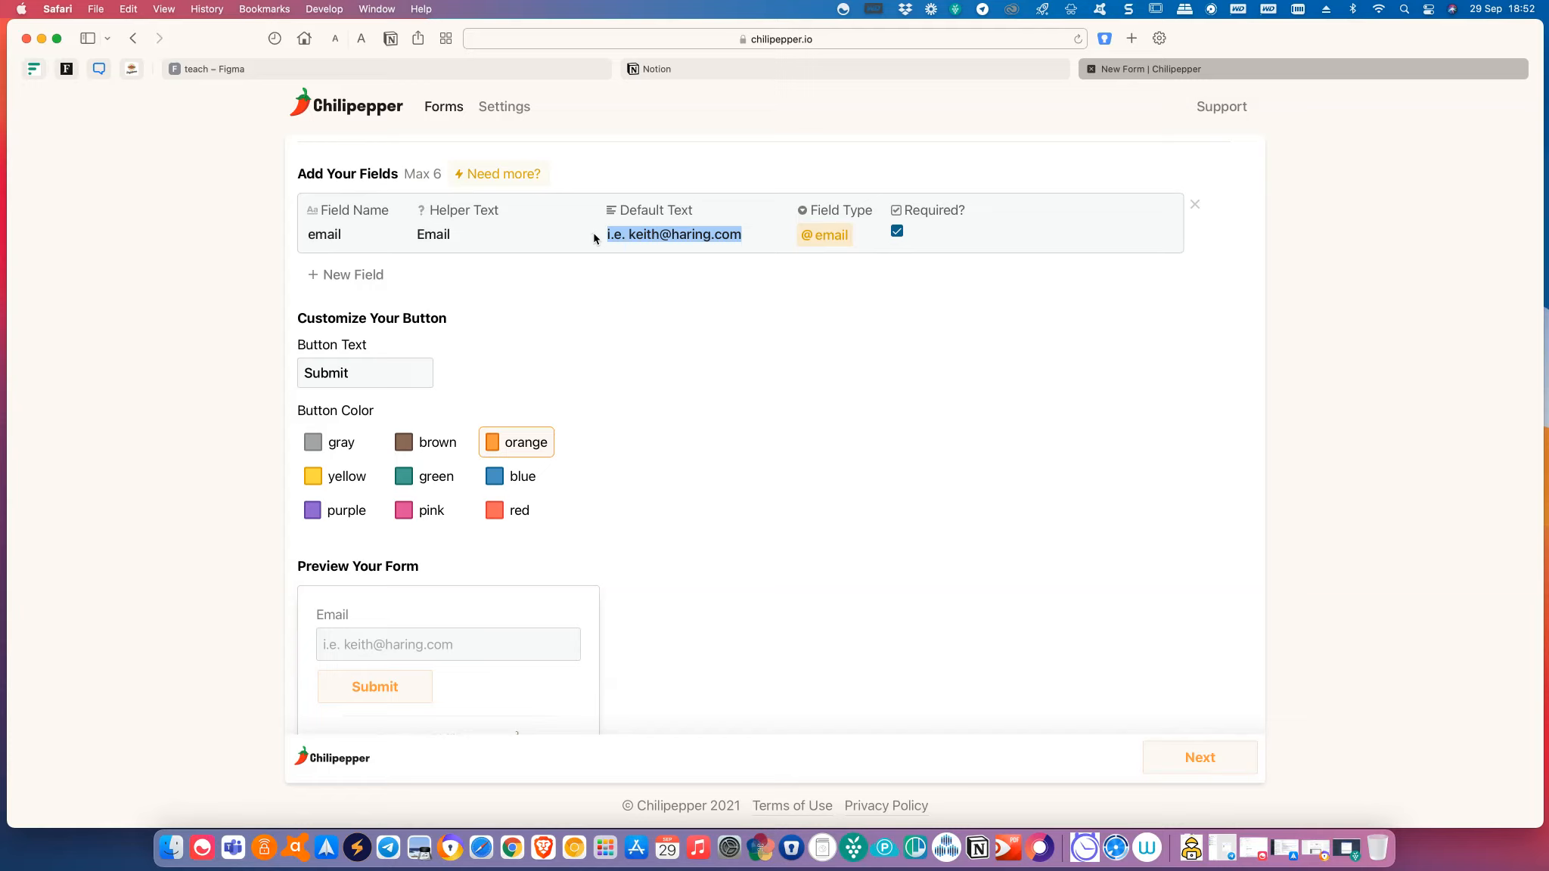
pyautogui.write('user@')
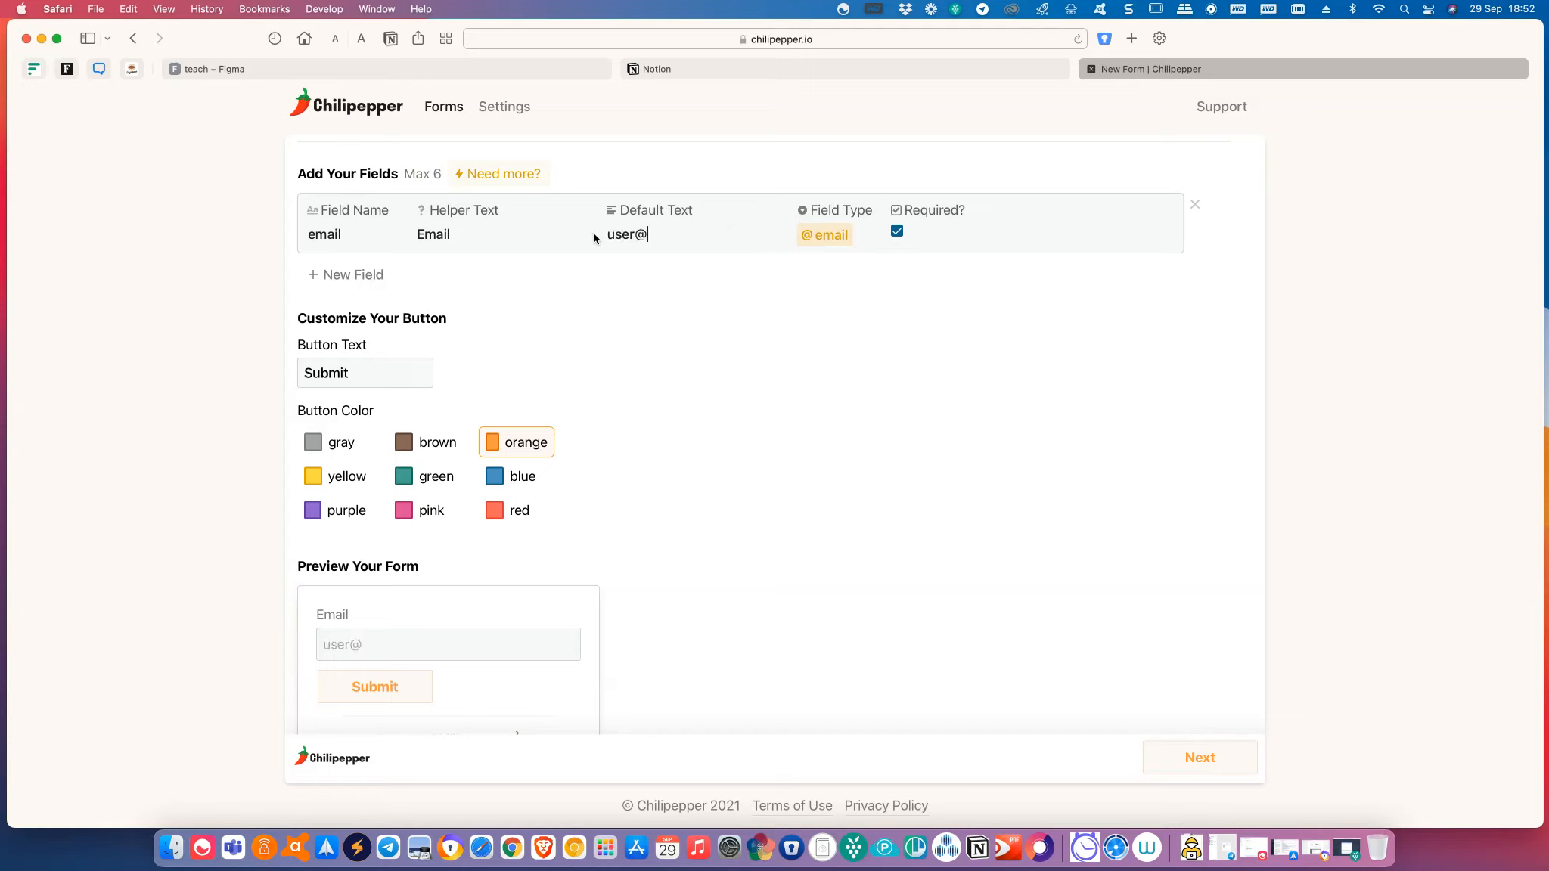
pyautogui.write('email.com')
pyautogui.click(829, 239)
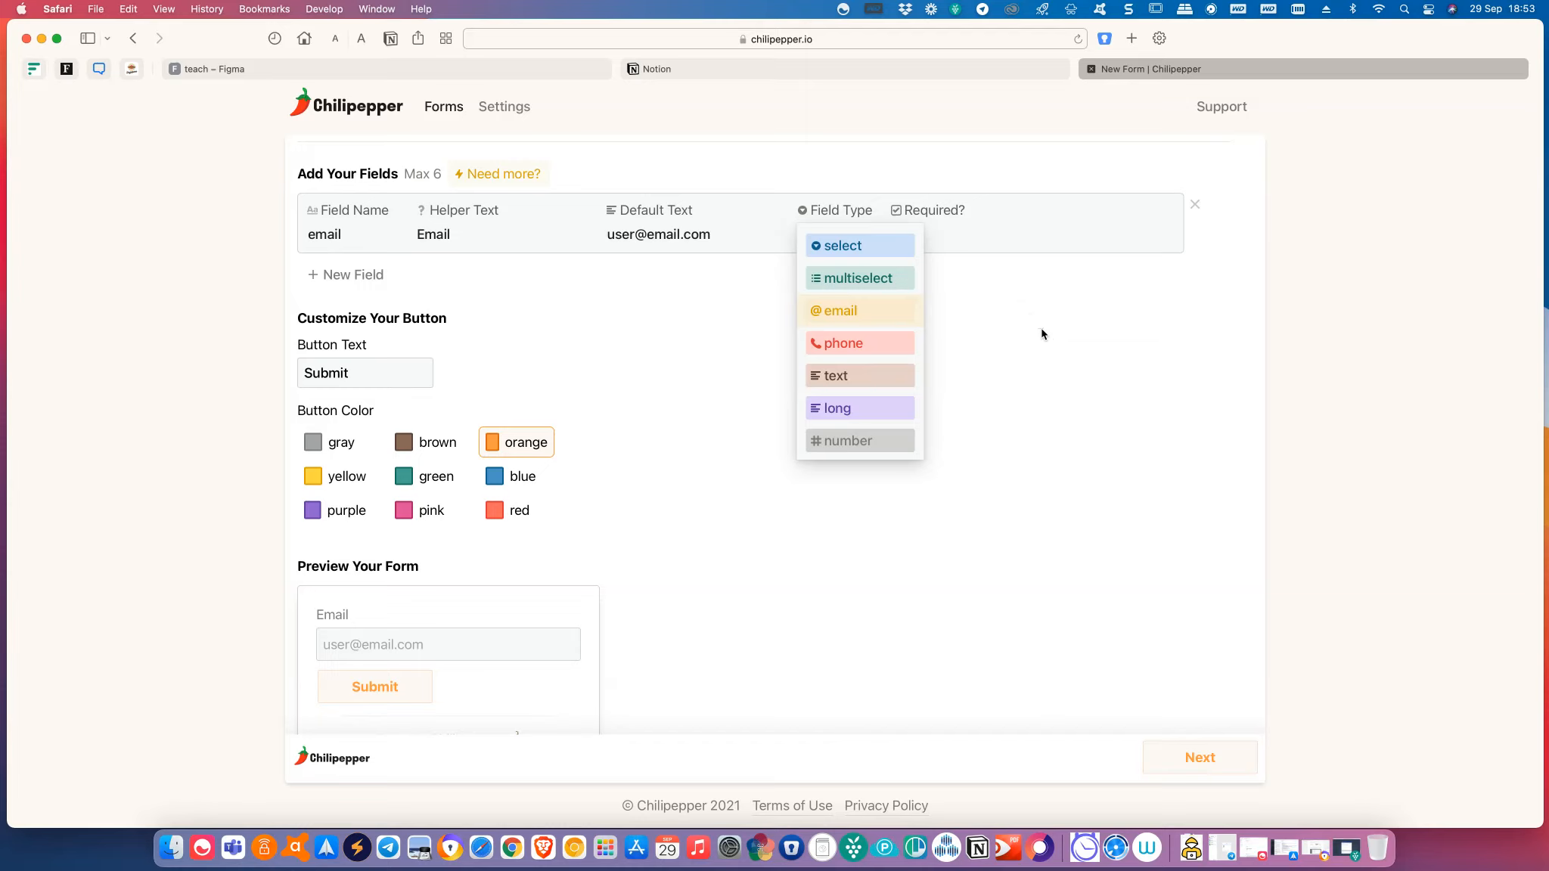
# Keep email's type, then add a 'name' text field with helper 'Name' and default 'John Doe'.
pyautogui.click(1042, 334)
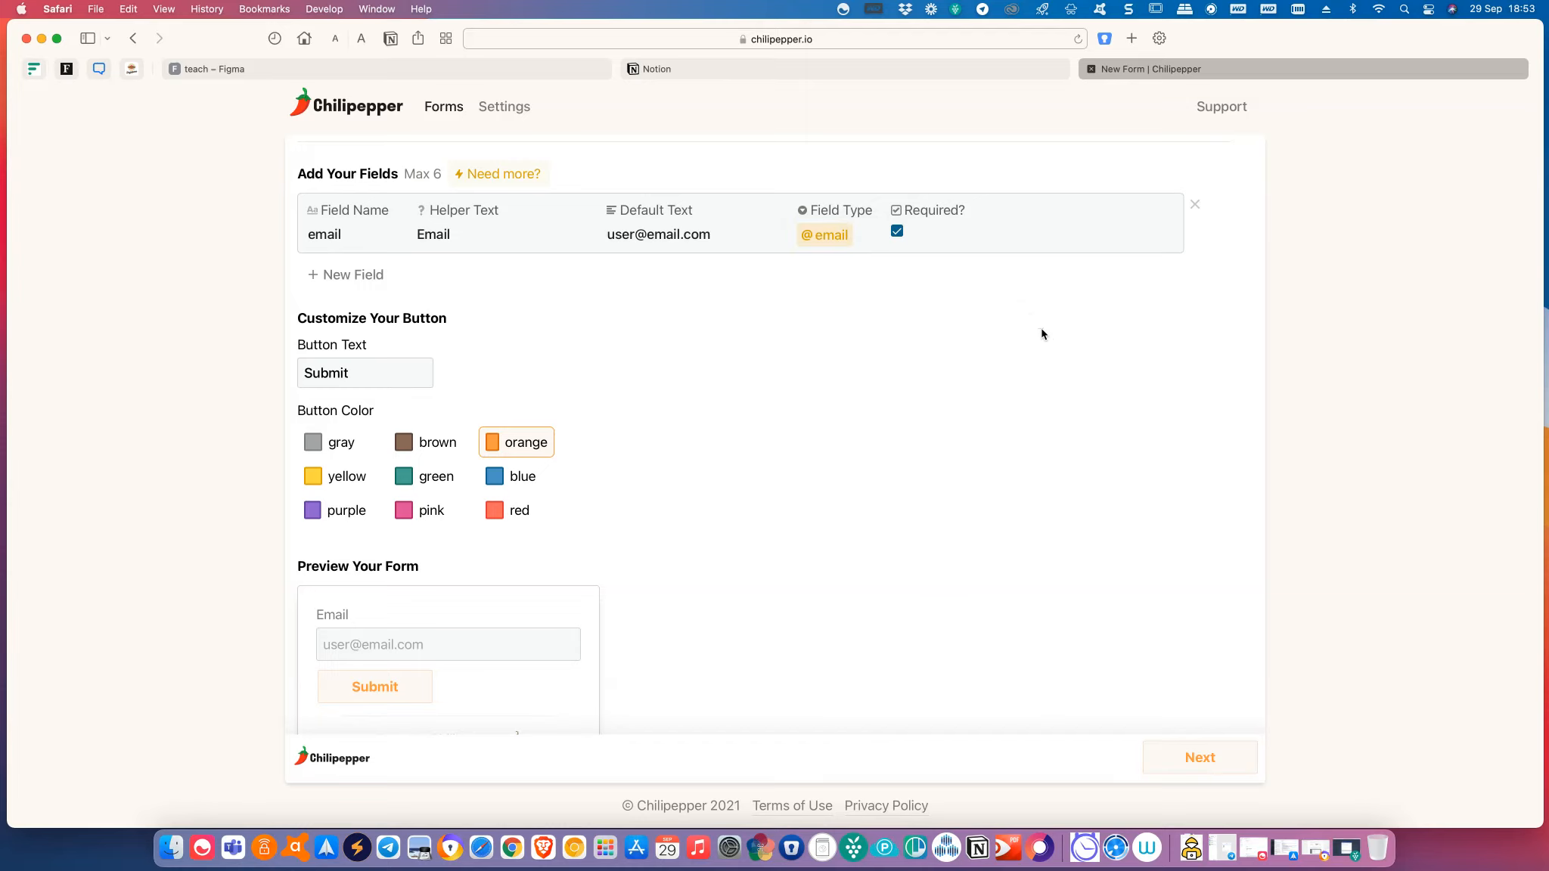
pyautogui.click(382, 283)
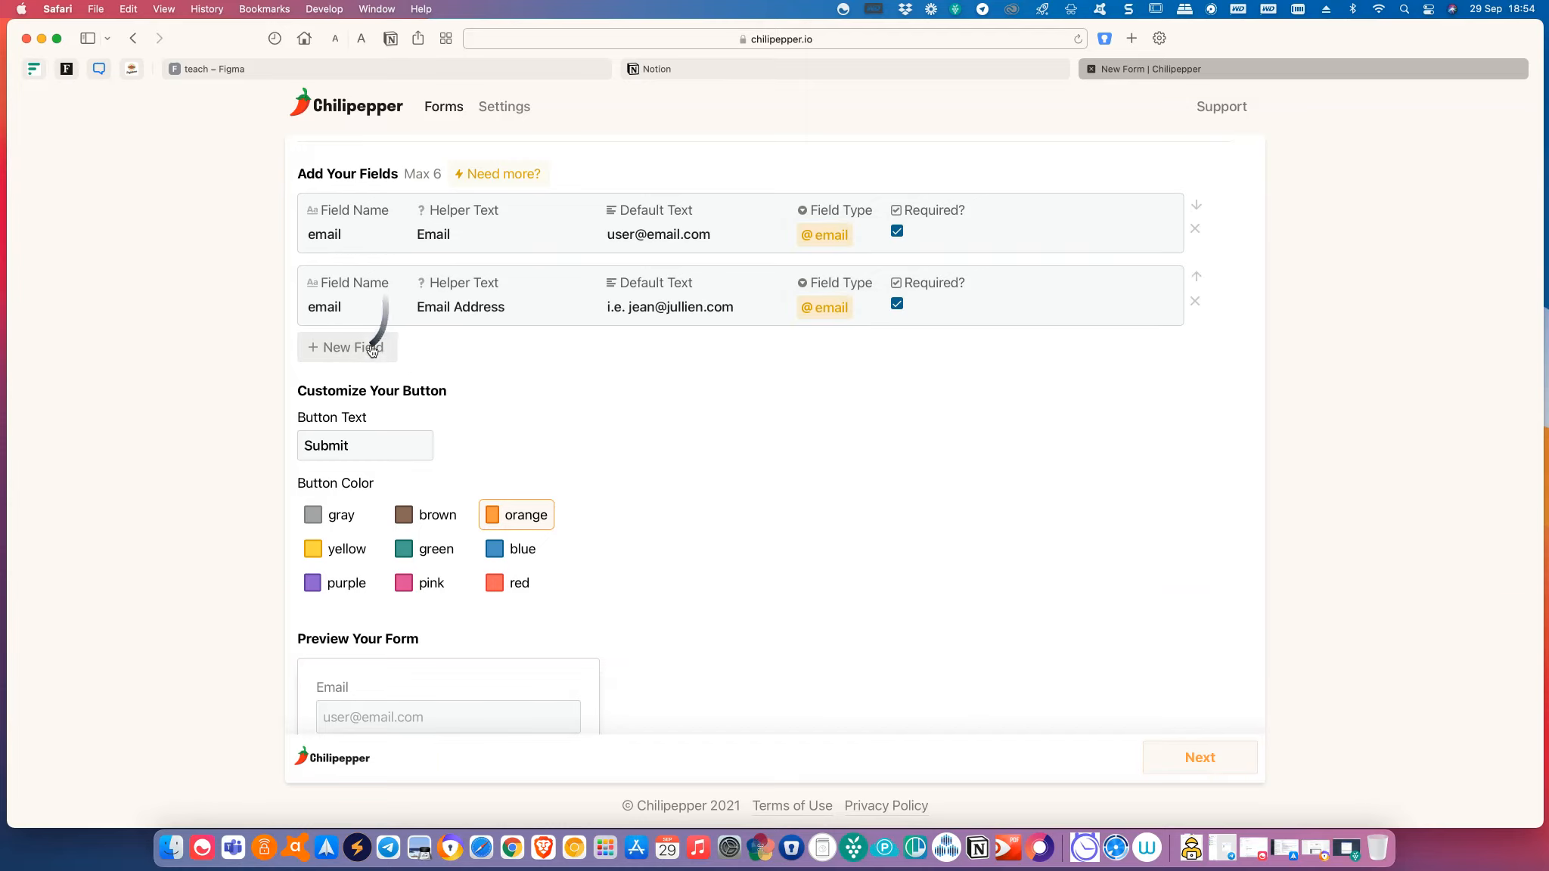
pyautogui.click(328, 307)
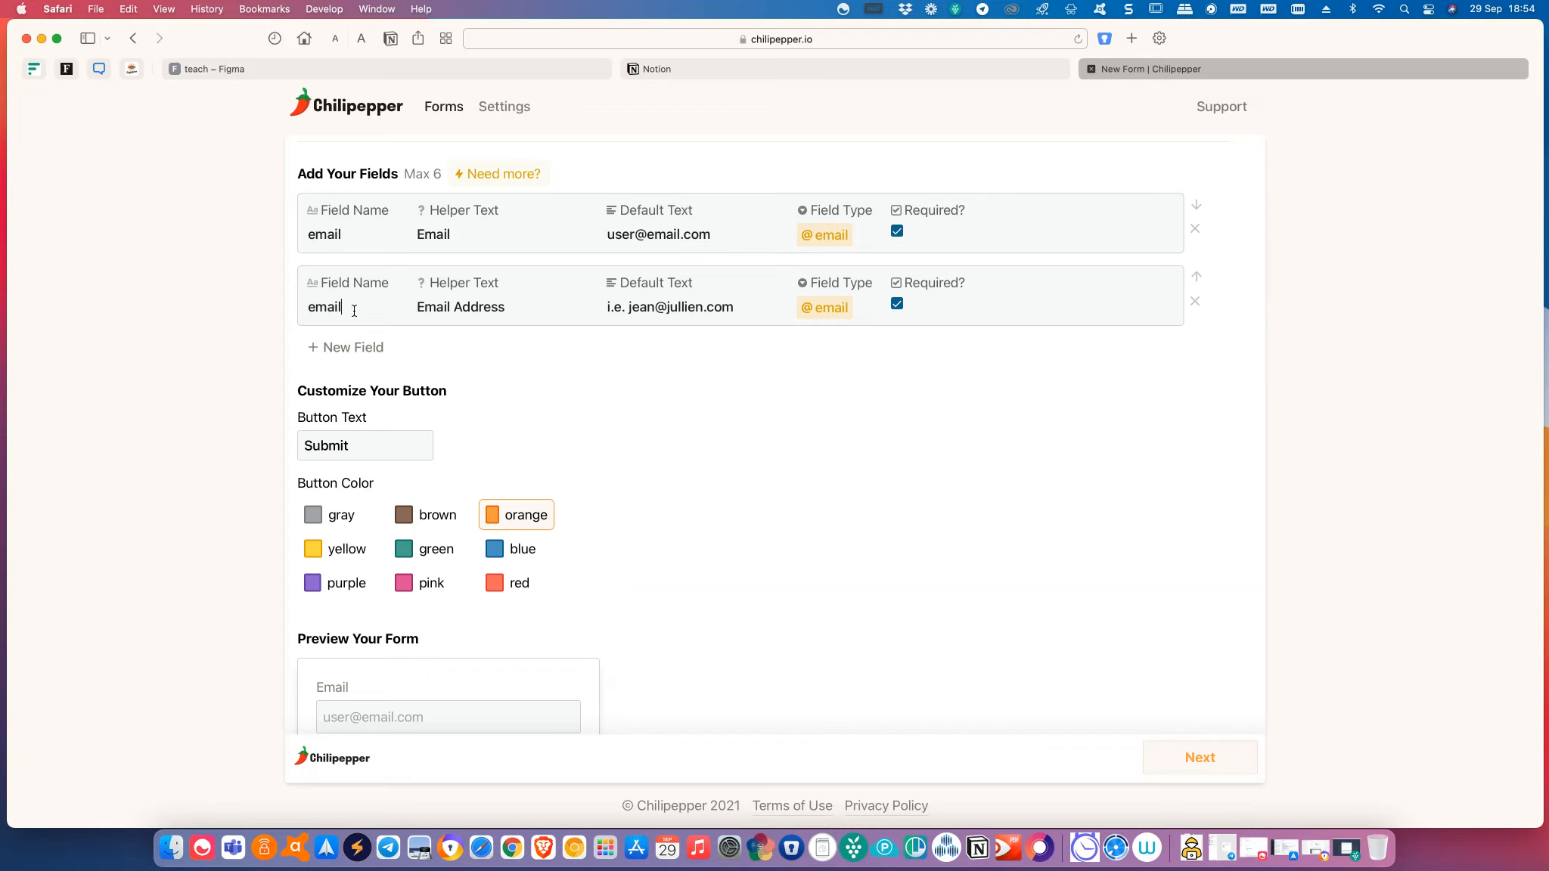
pyautogui.press('BackSpace')
pyautogui.press('BackSpace')
pyautogui.press('BackSpace')
pyautogui.press('BackSpace')
pyautogui.press('BackSpace')
pyautogui.write('name')
pyautogui.click(505, 307)
pyautogui.moveTo(506, 306); pyautogui.dragTo(401, 306)
pyautogui.write('Name')
pyautogui.moveTo(737, 307); pyautogui.dragTo(589, 304)
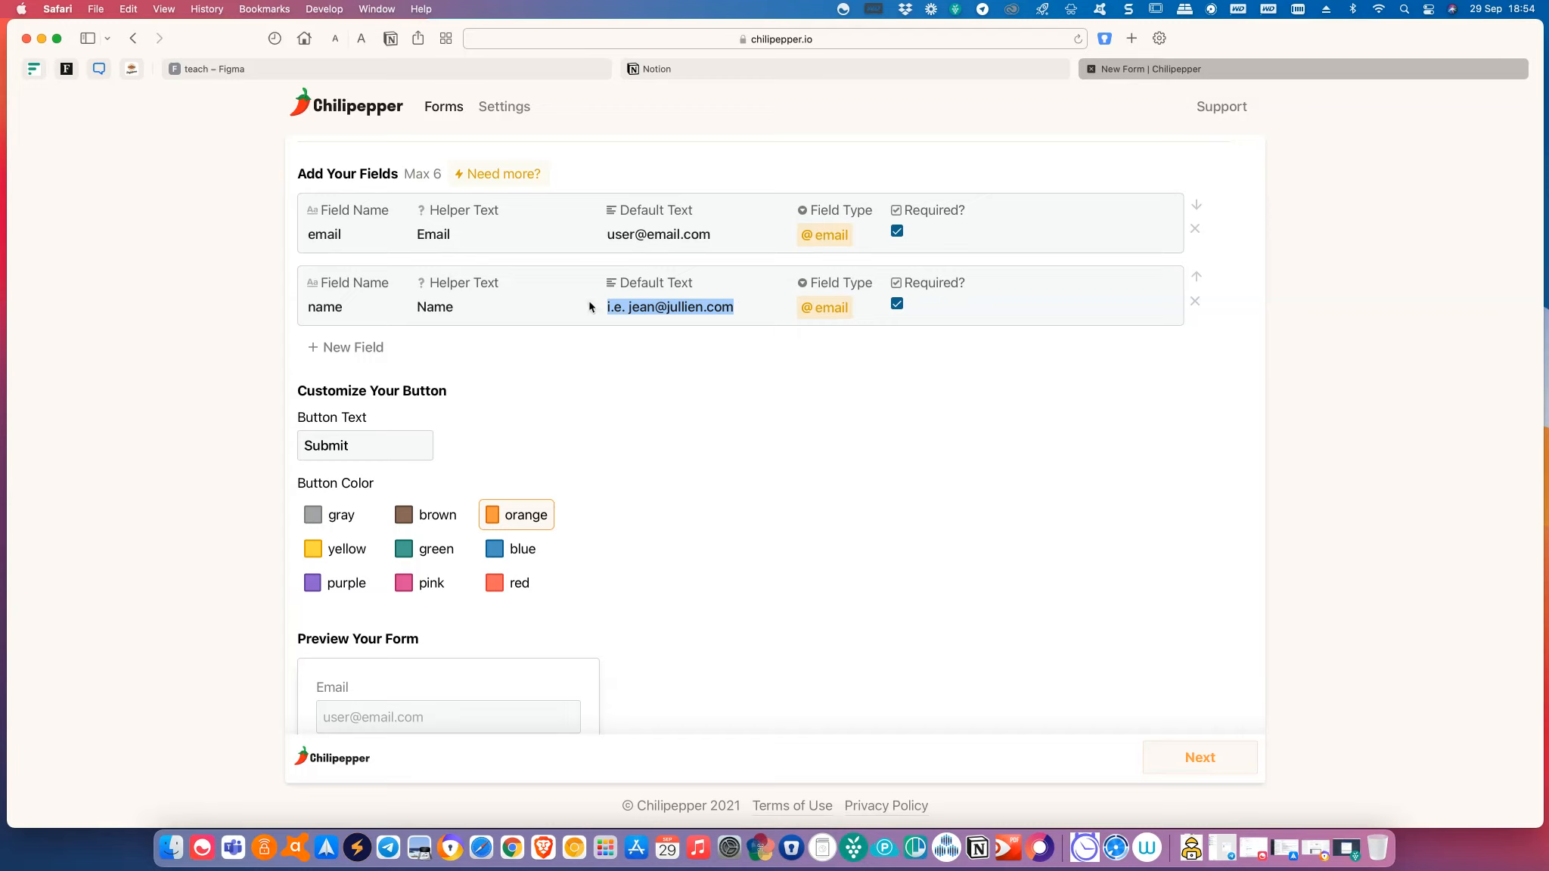
pyautogui.write('Jo')
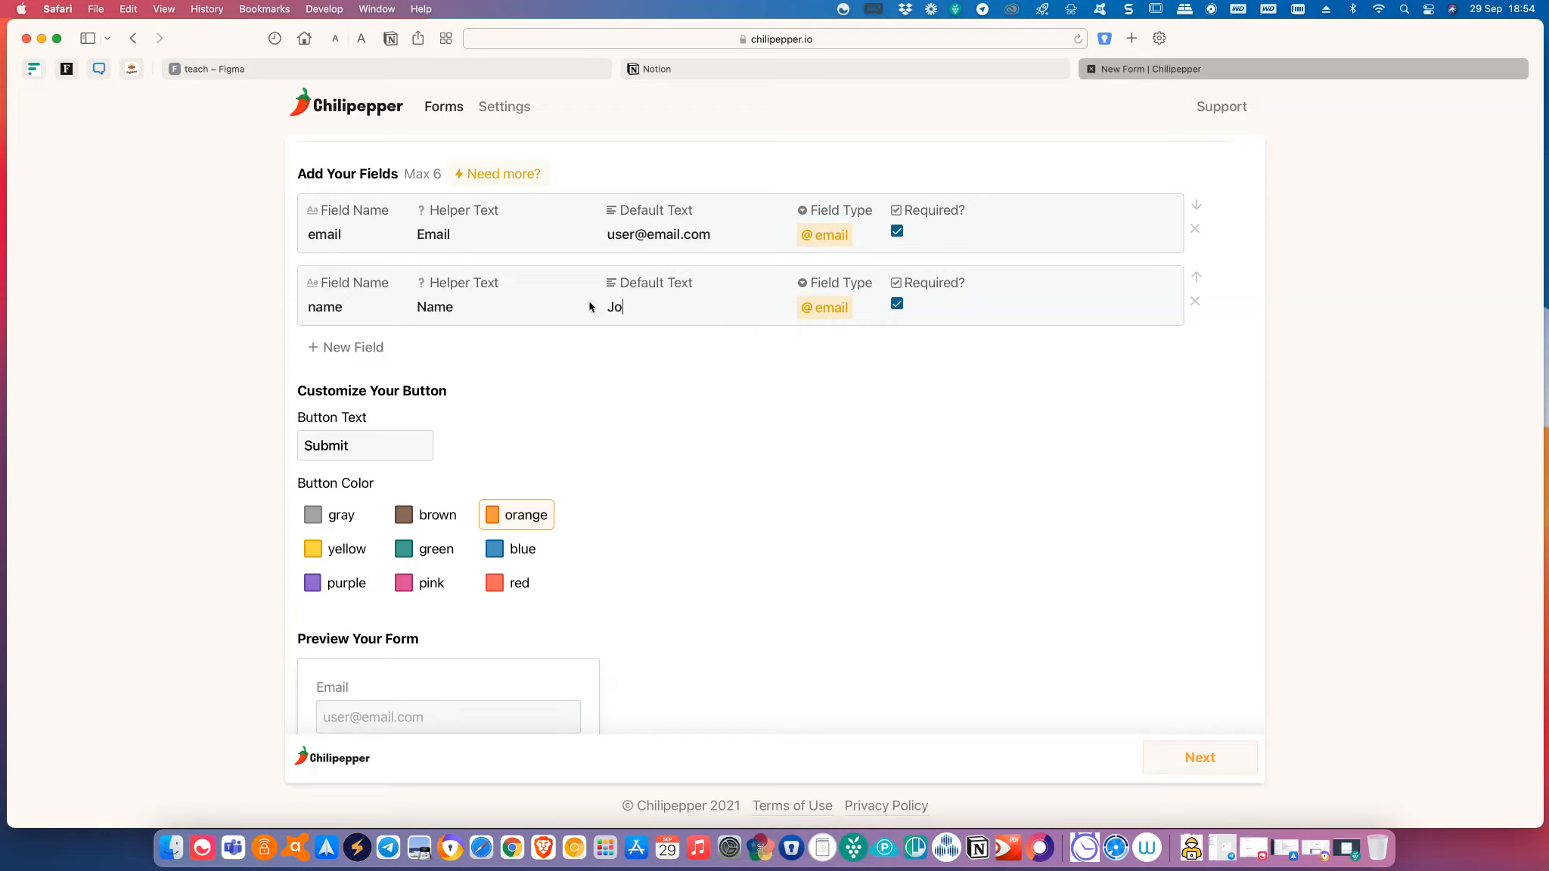
pyautogui.write('hn Doe')
pyautogui.click(831, 307)
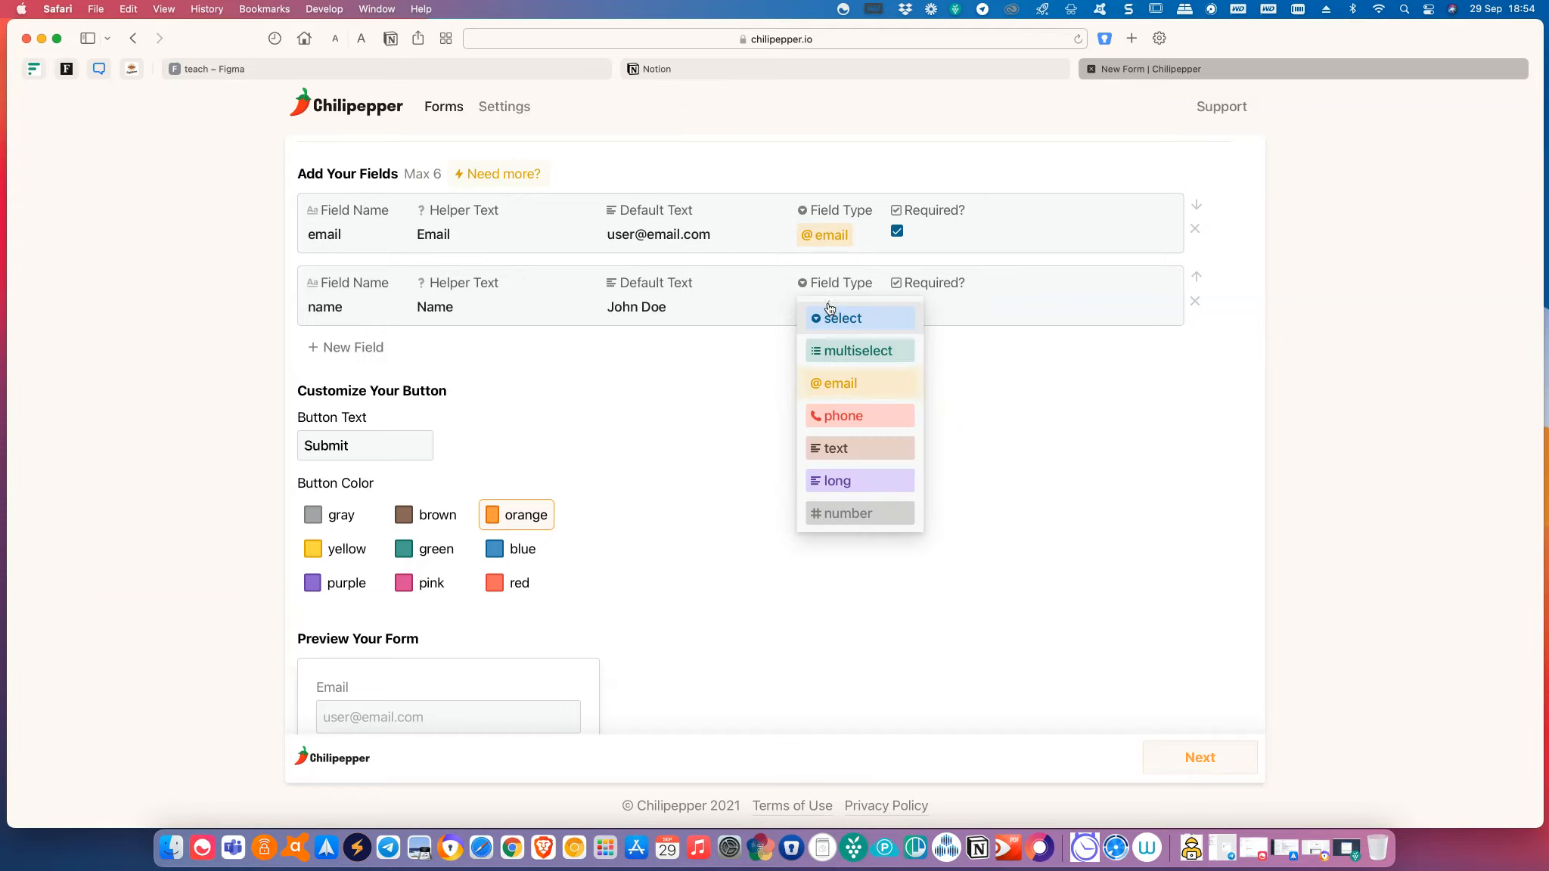
pyautogui.click(848, 451)
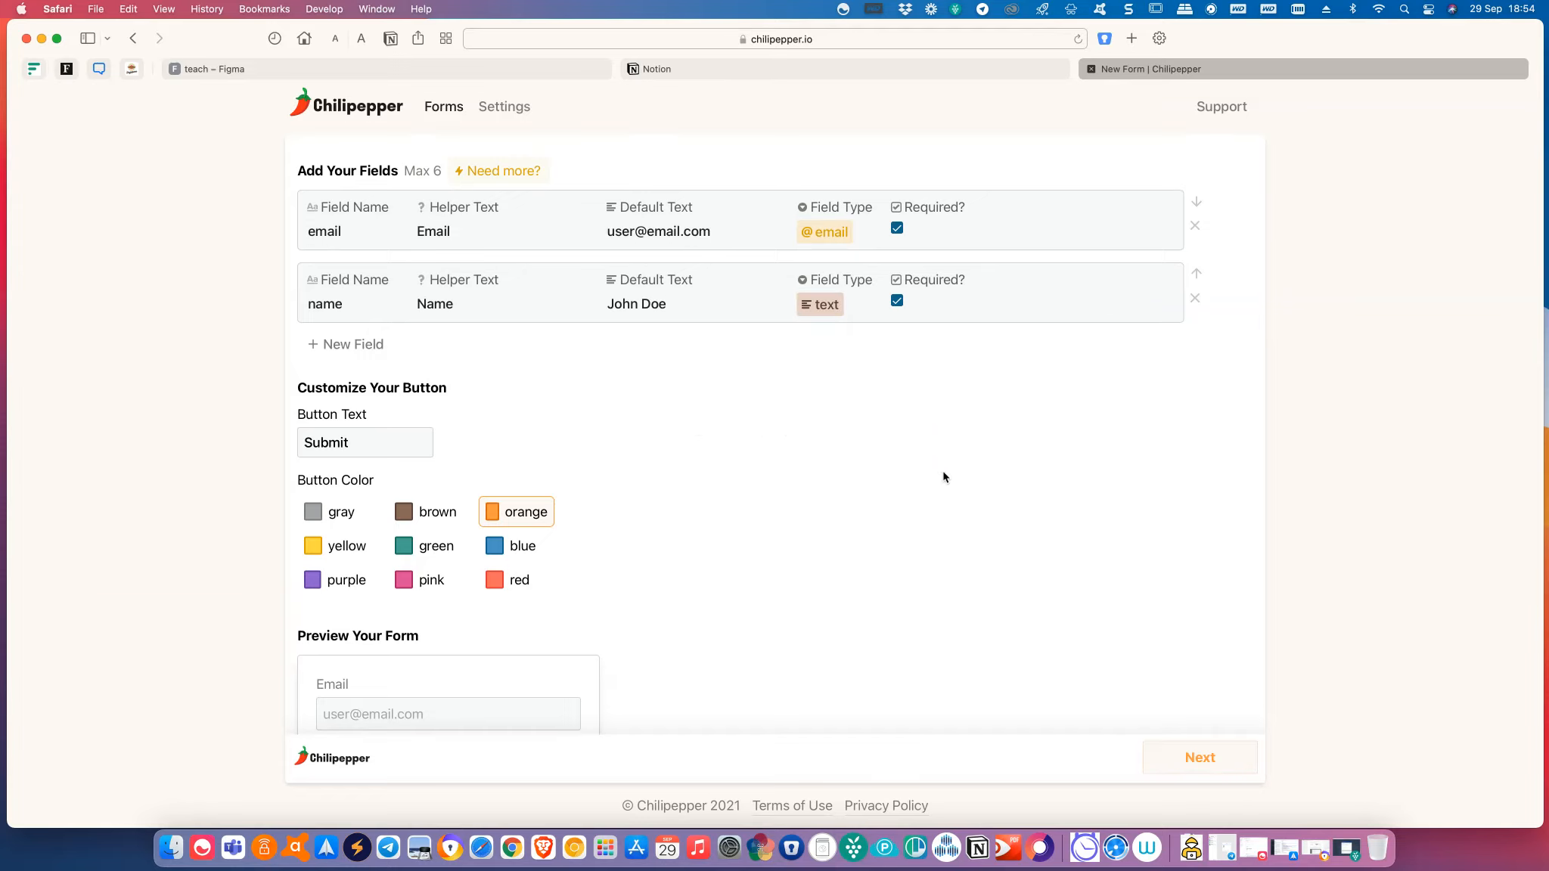
# Move the name field above the email field.
pyautogui.scroll(-3, 944, 477)
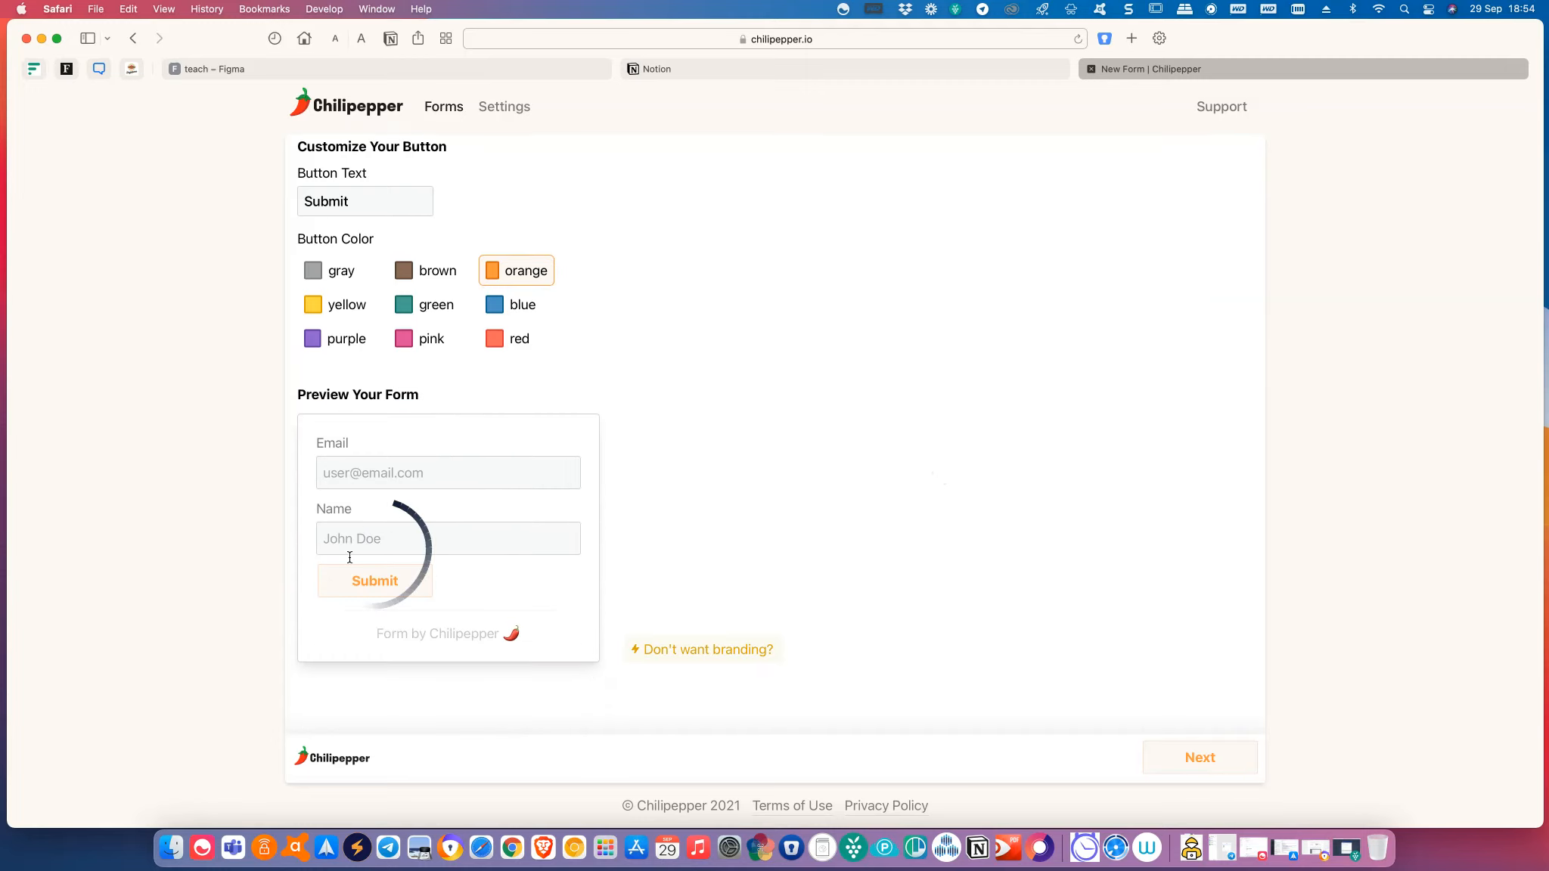
pyautogui.scroll(3, 416, 512)
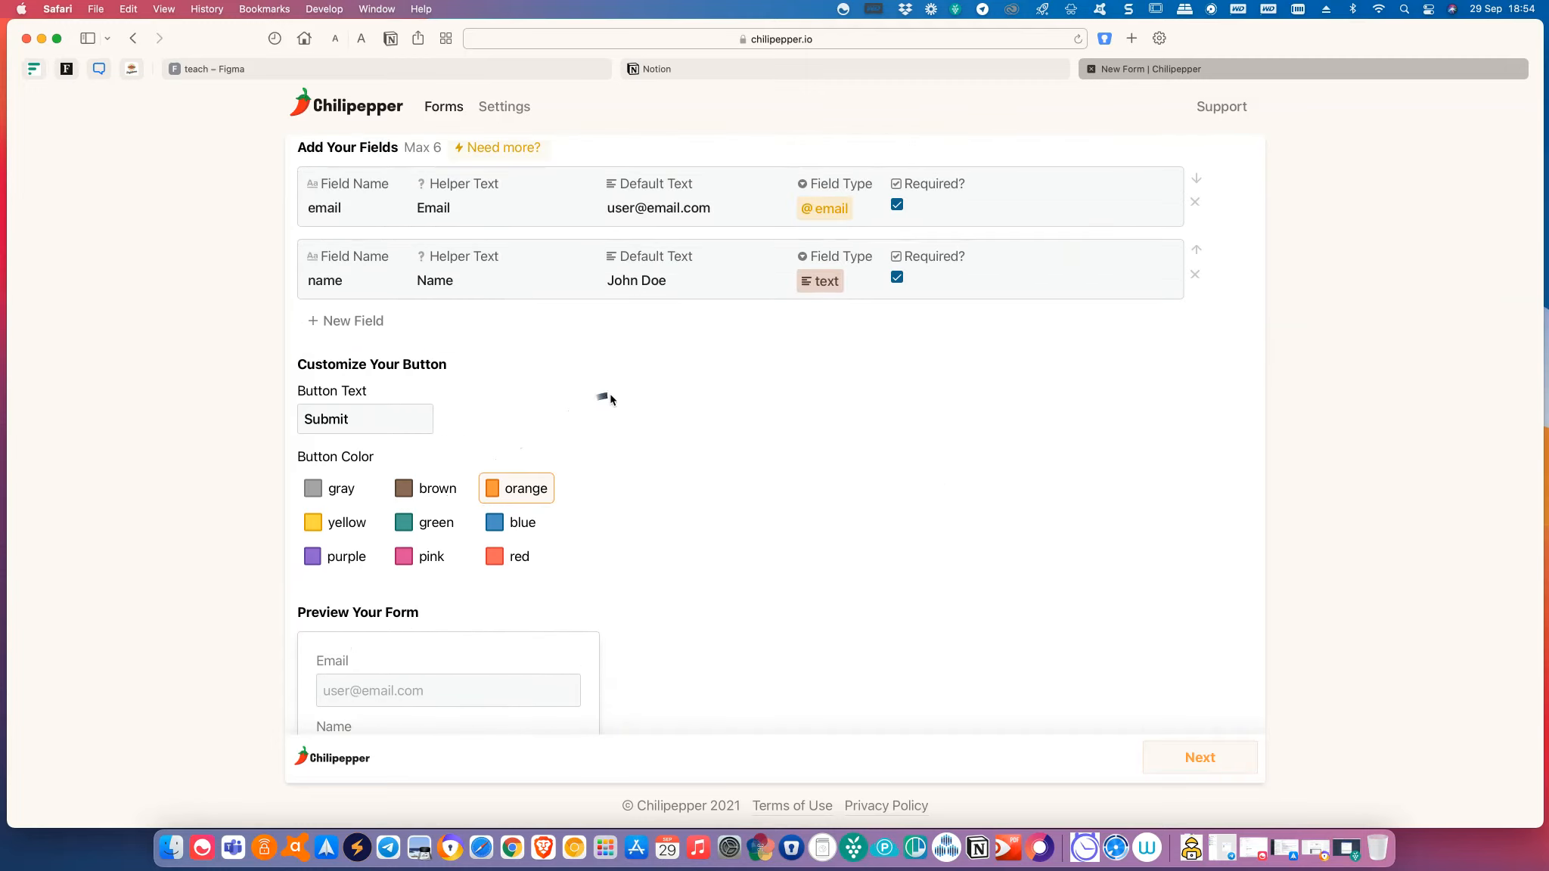
pyautogui.scroll(1, 1072, 342)
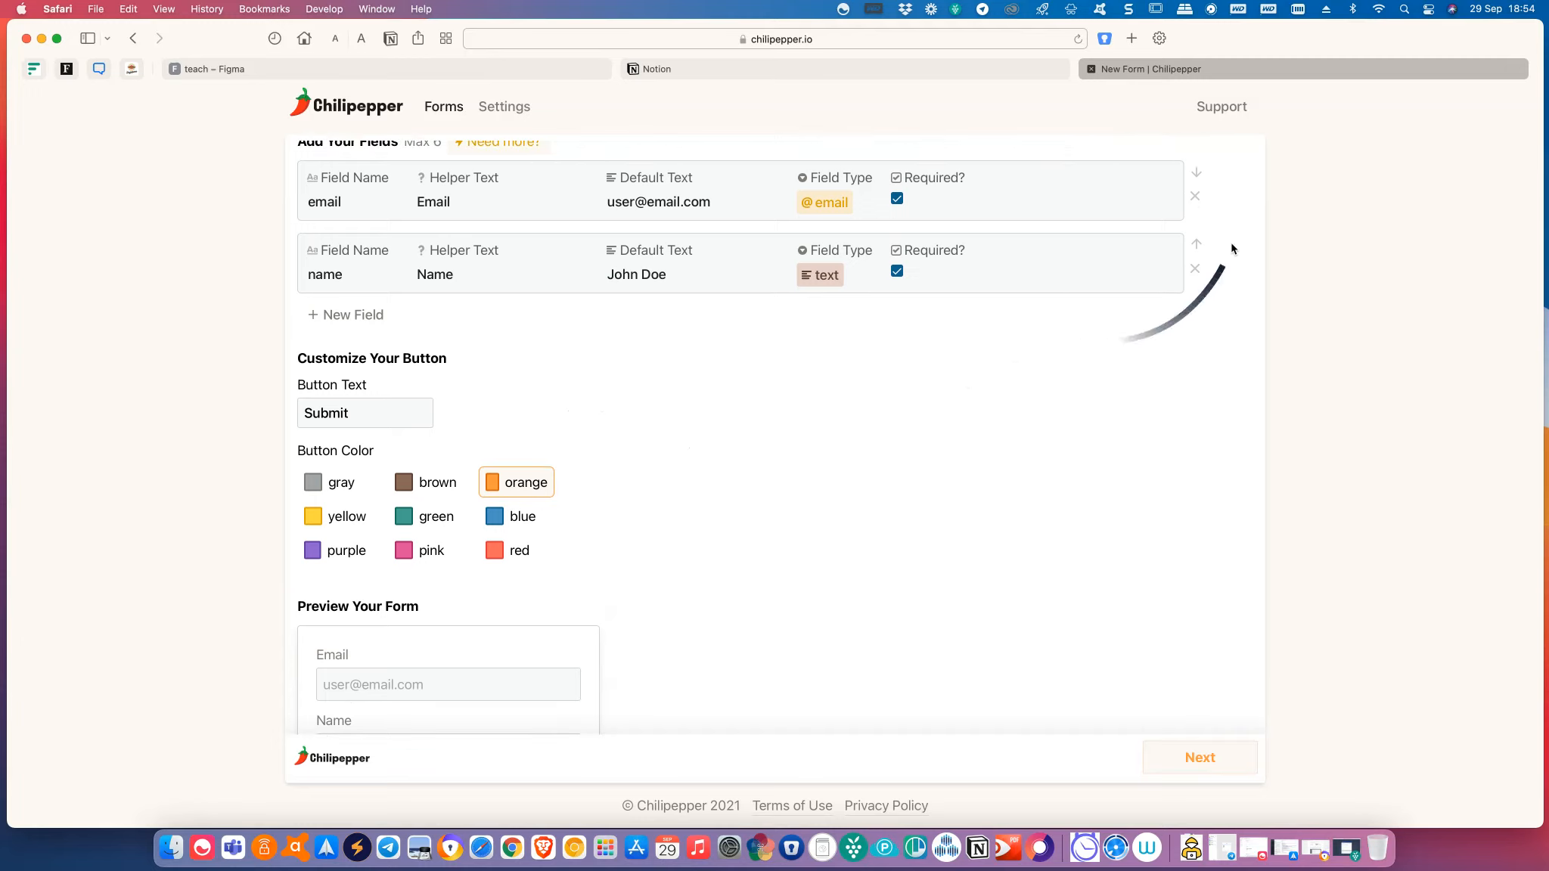
pyautogui.click(1202, 245)
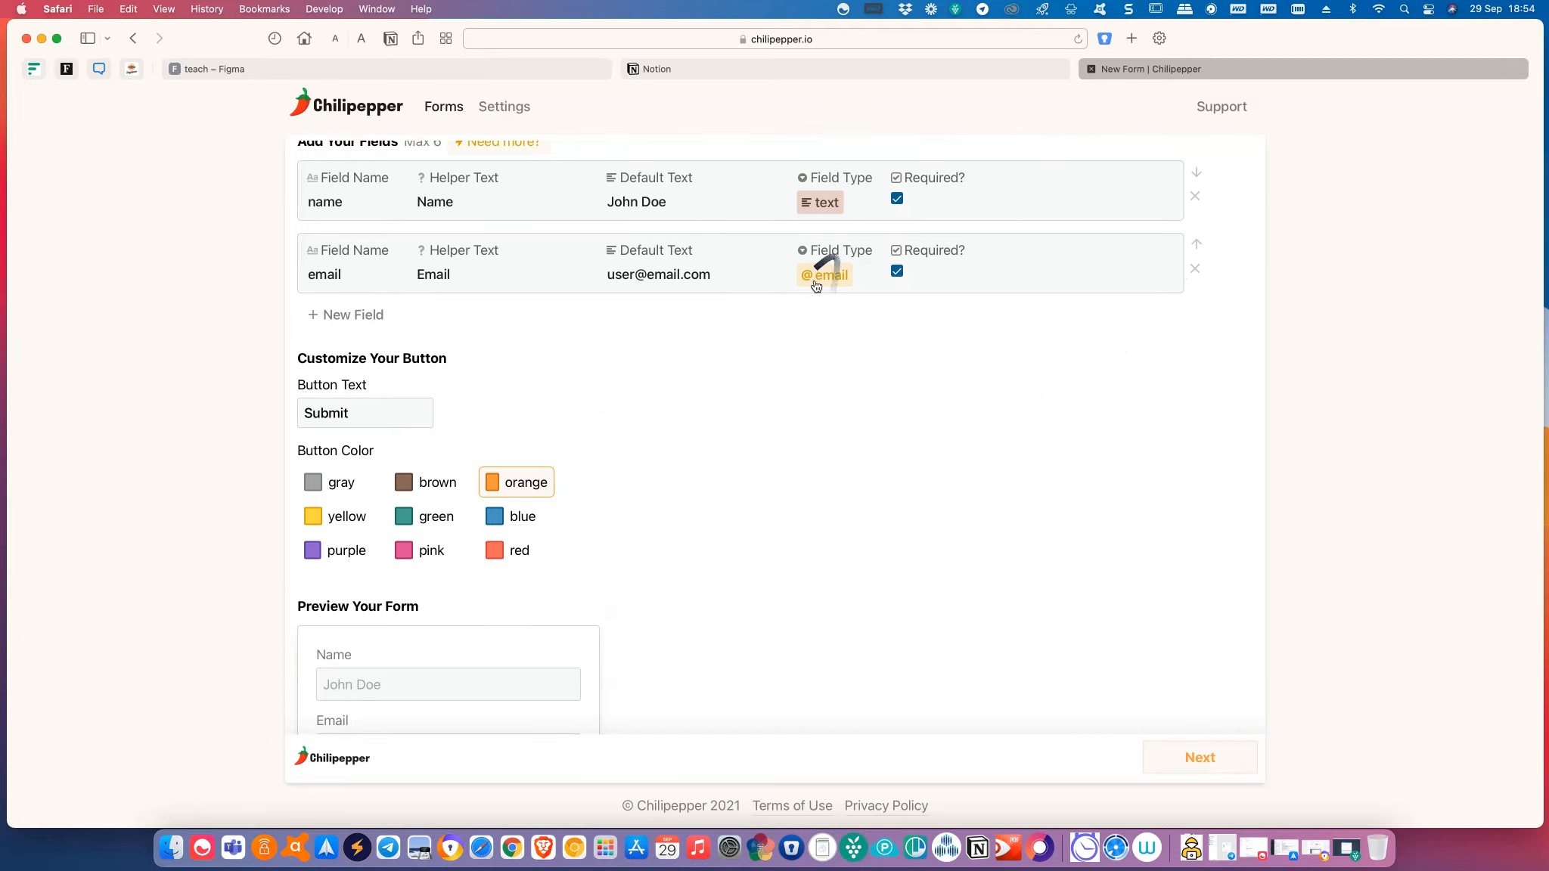
# Add a third field, message, set to long text.
pyautogui.click(346, 315)
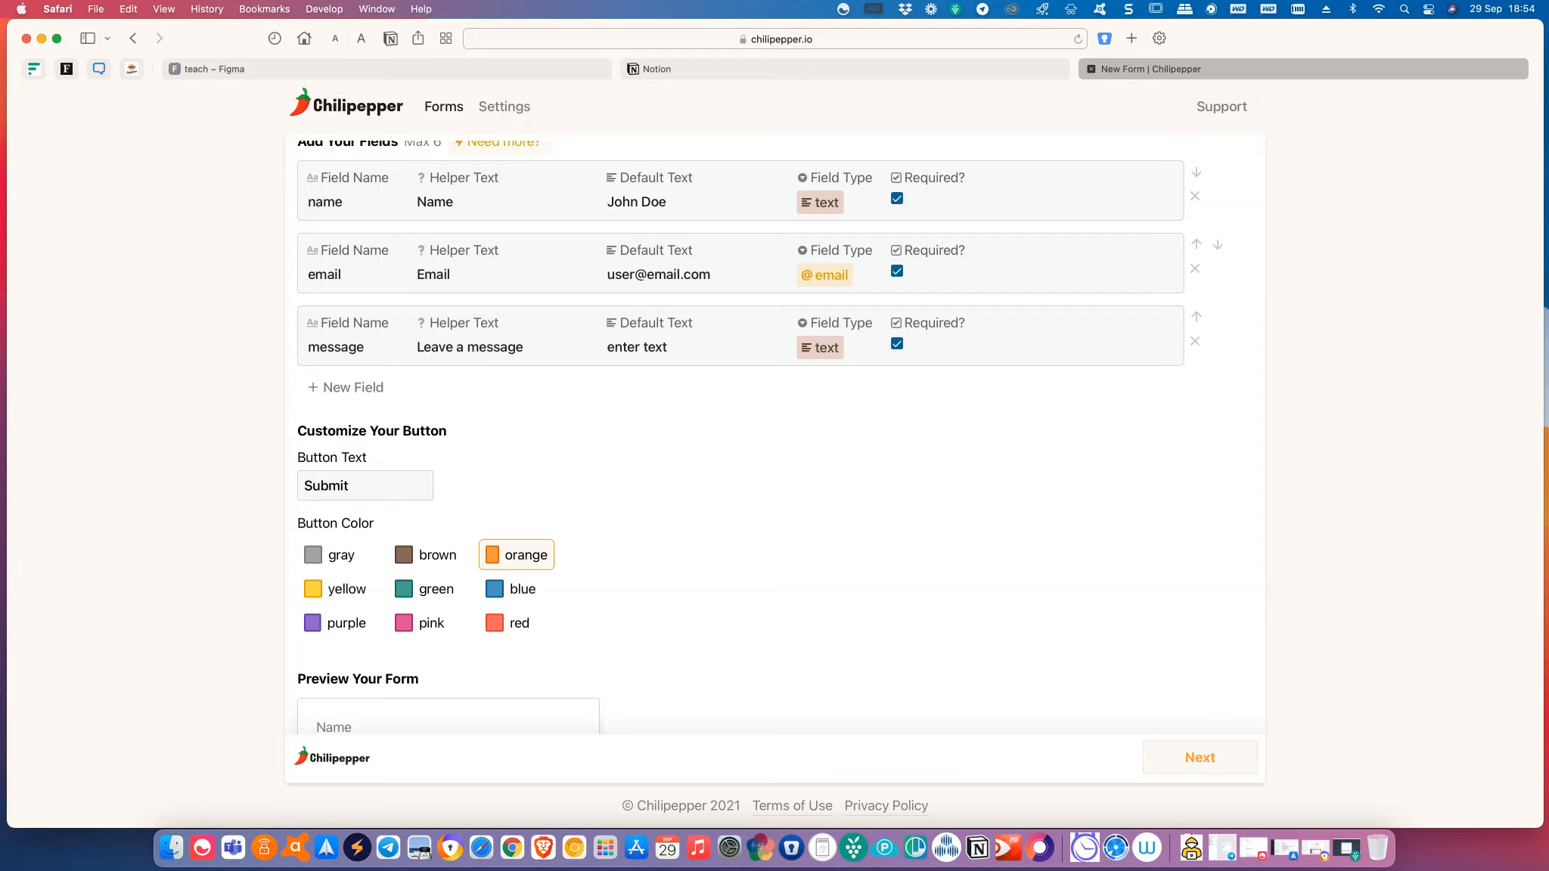
pyautogui.moveTo(4, 639); pyautogui.dragTo(268, 579)
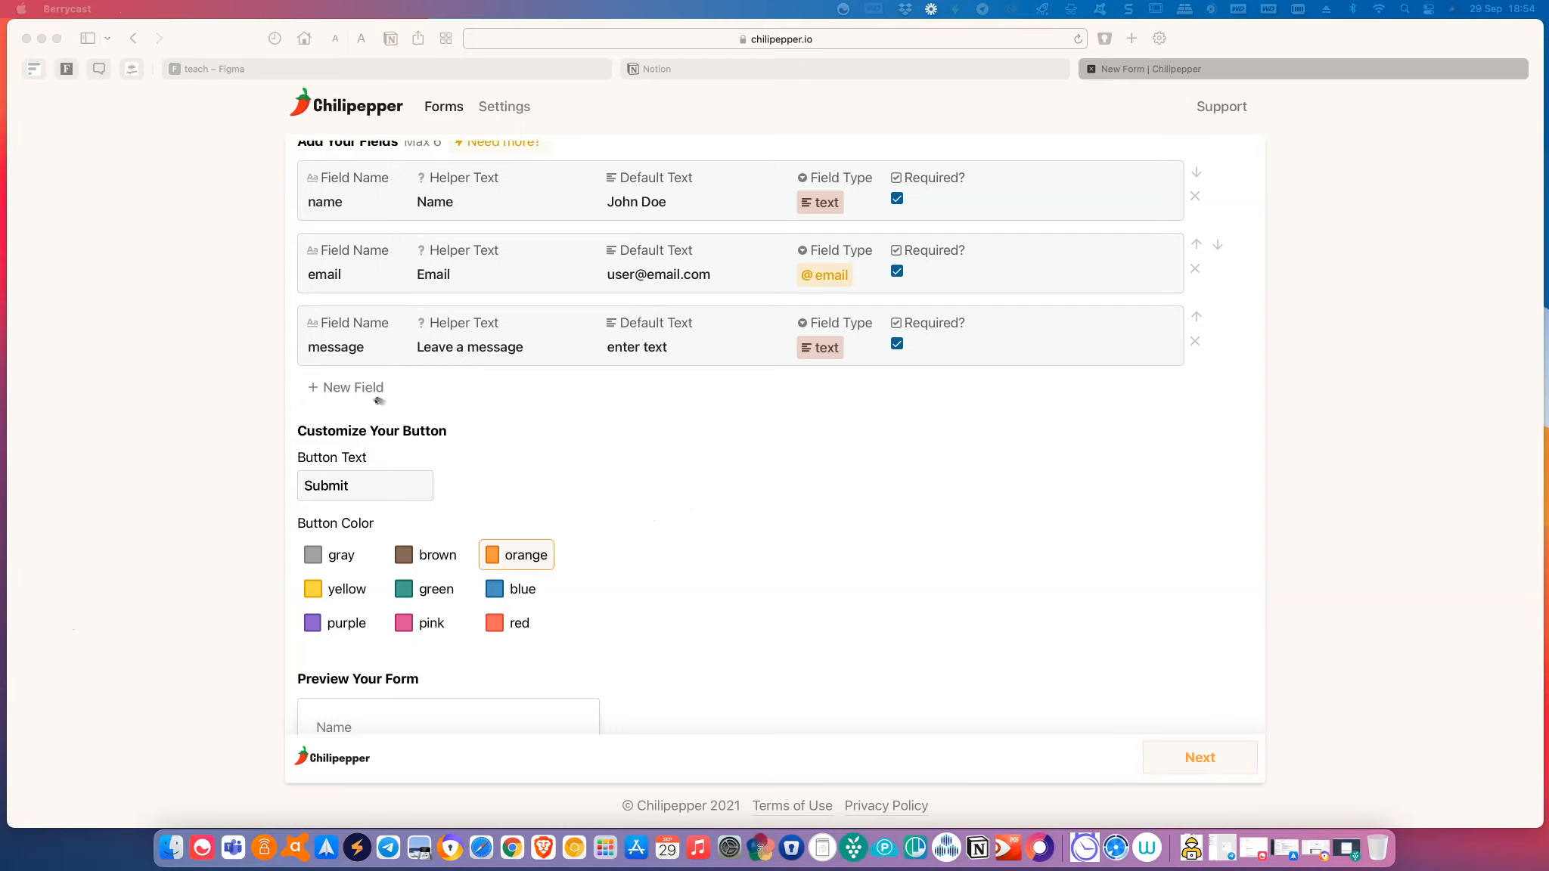
pyautogui.scroll(1, 378, 390)
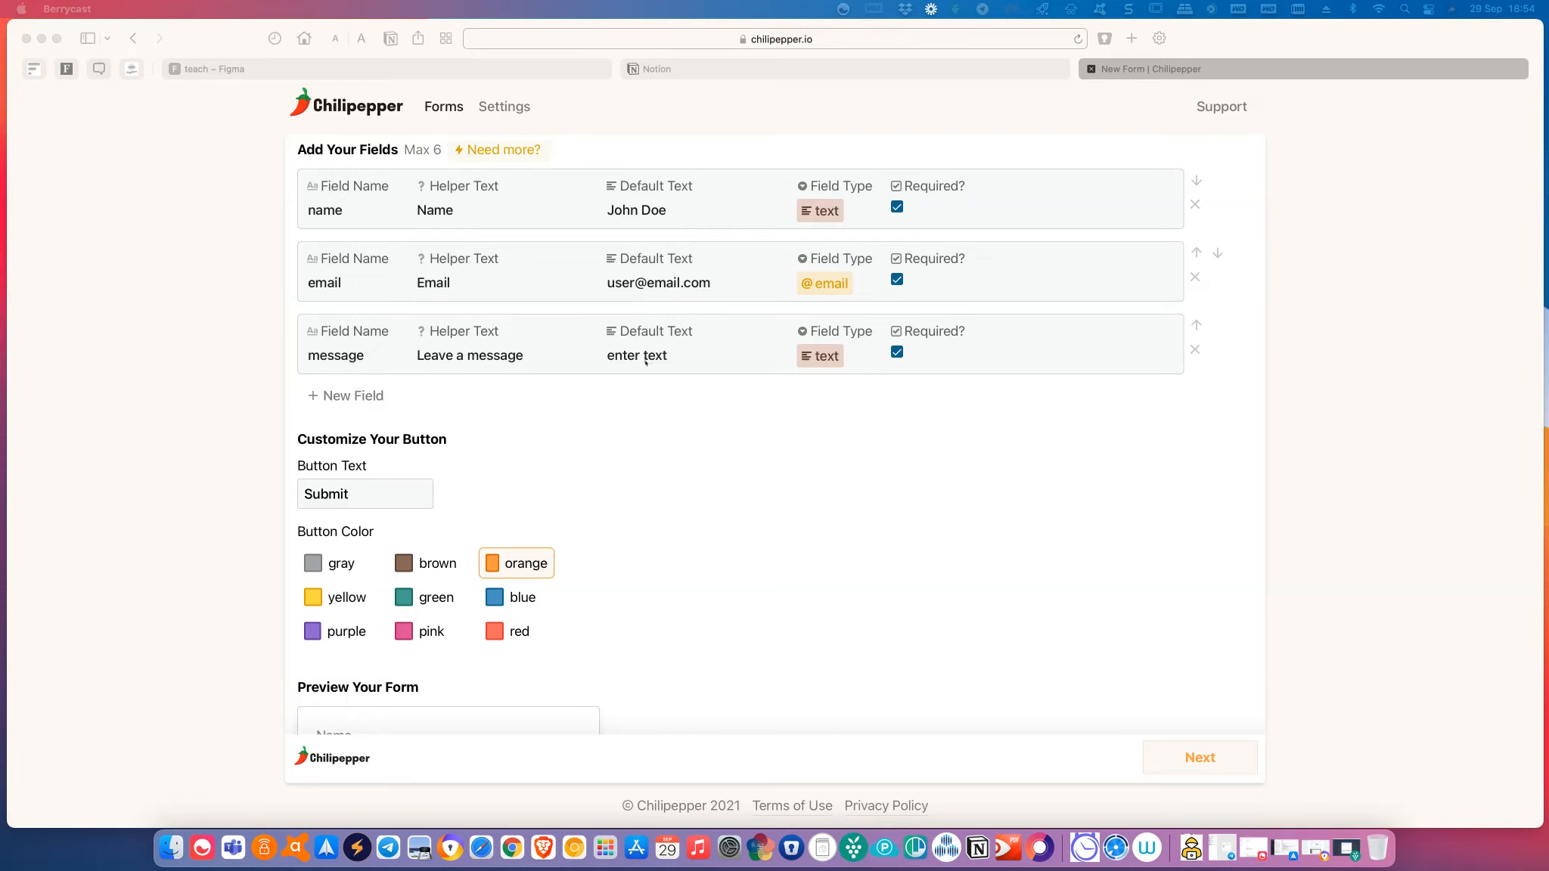
pyautogui.click(823, 358)
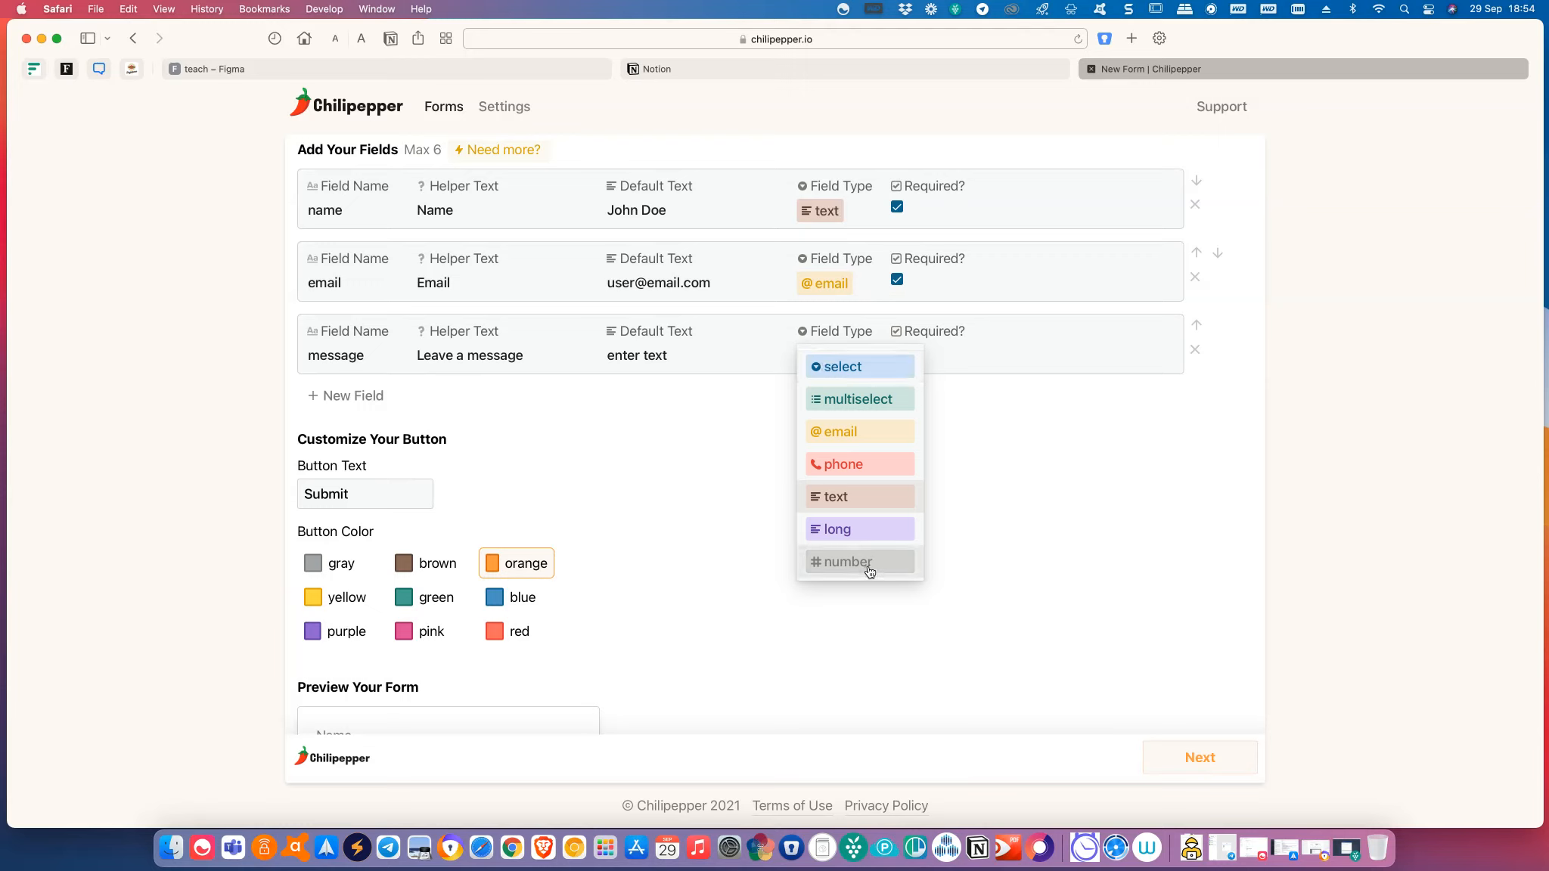
pyautogui.click(860, 531)
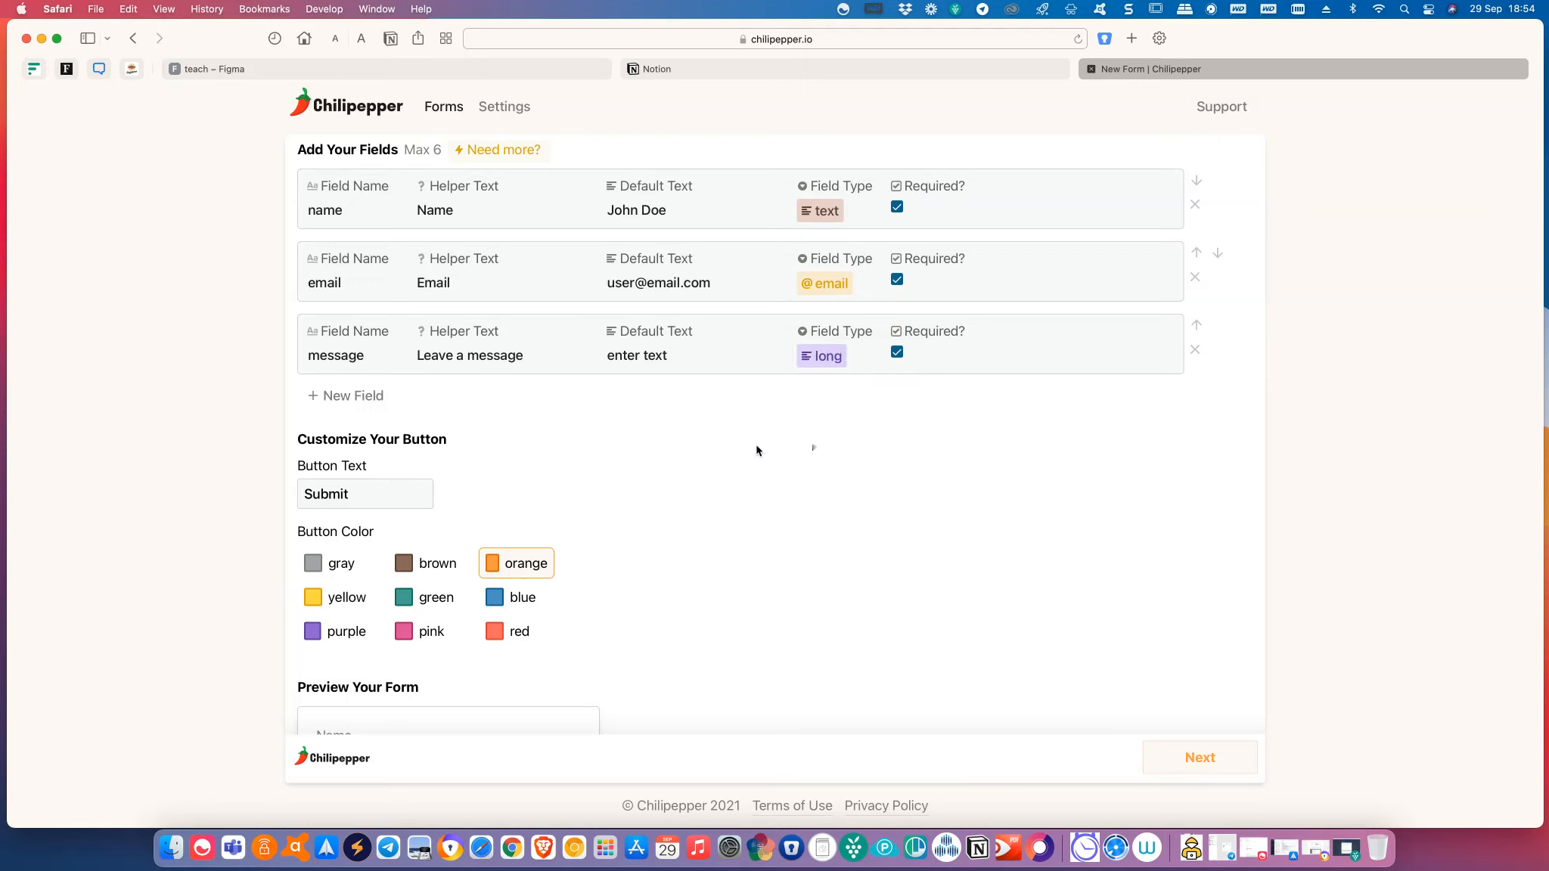
# Add a phone-type field with helper text 'Mobile' and a sample default number.
pyautogui.click(382, 396)
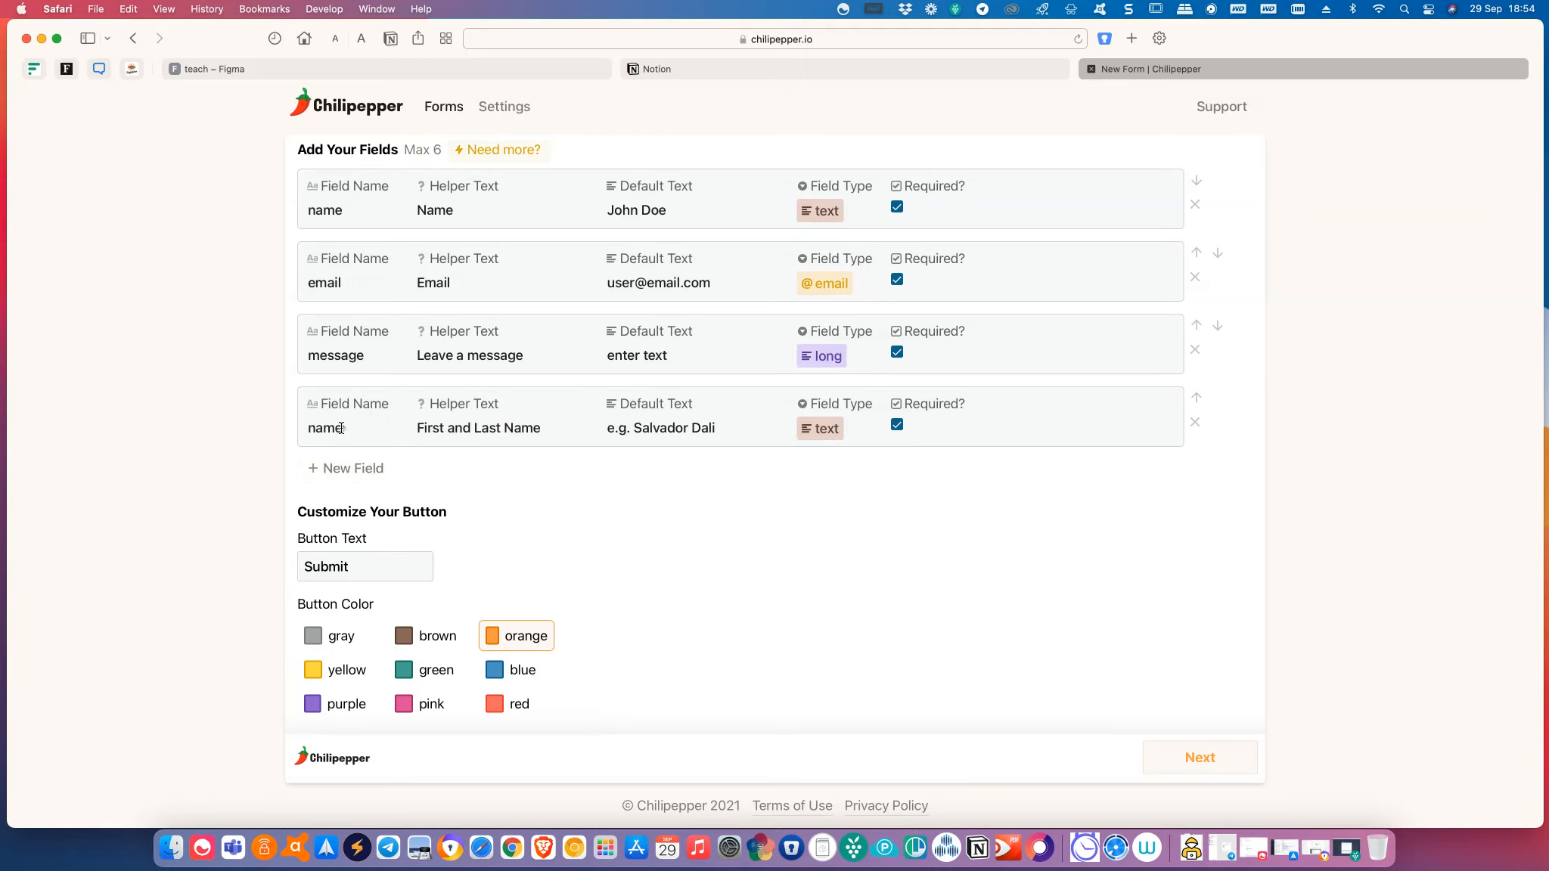
pyautogui.press('BackSpace')
pyautogui.press('BackSpace')
pyautogui.press('BackSpace')
pyautogui.write('phon')
pyautogui.moveTo(542, 428); pyautogui.dragTo(520, 429)
pyautogui.tripleClick(416, 431)
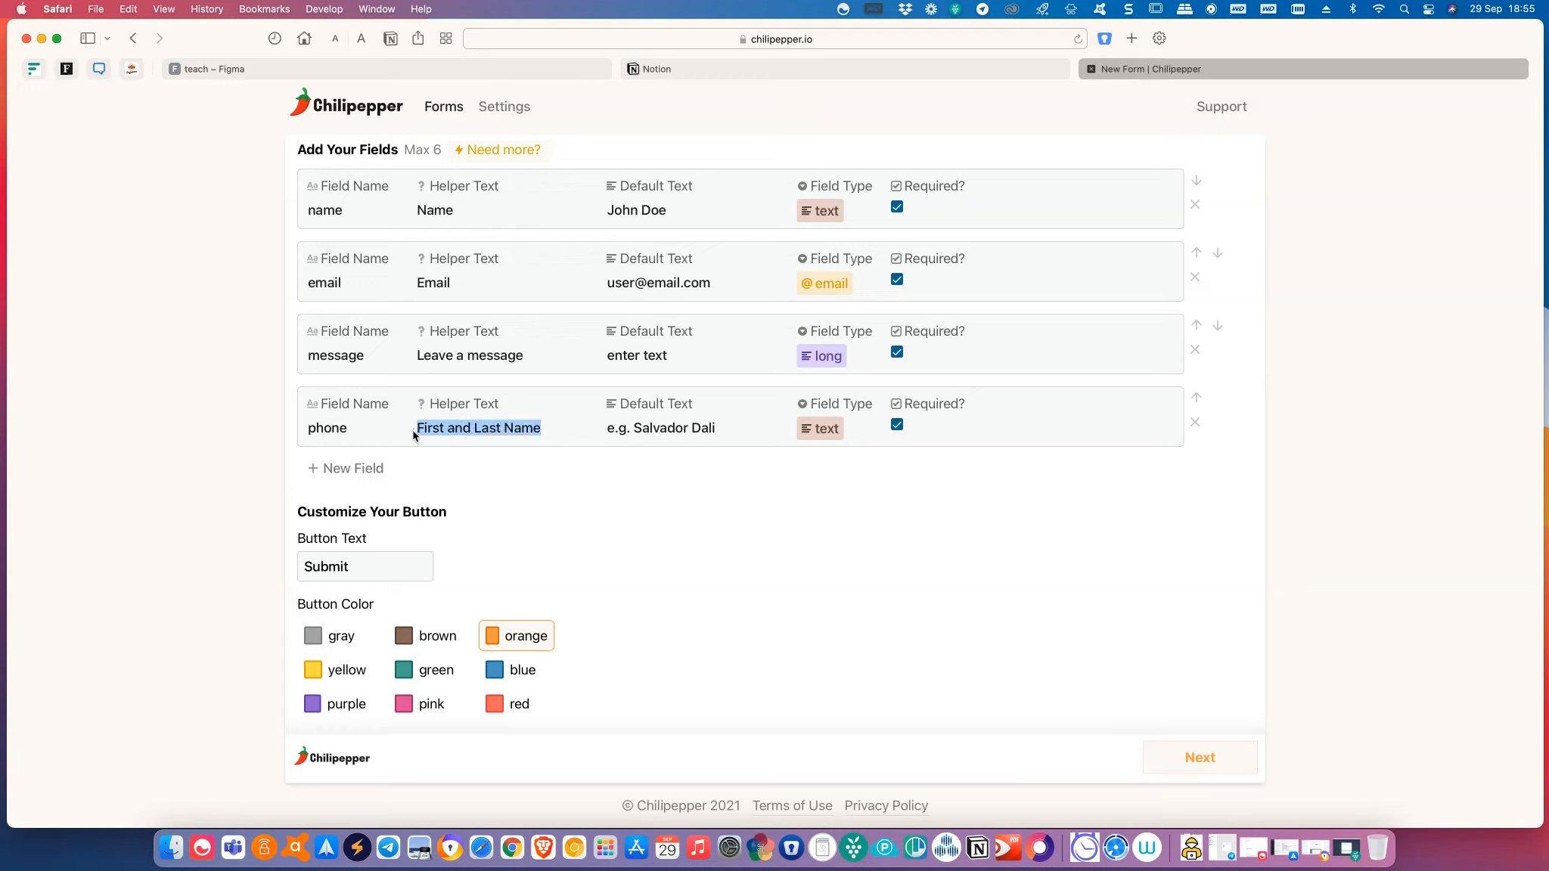
pyautogui.write('Mobile')
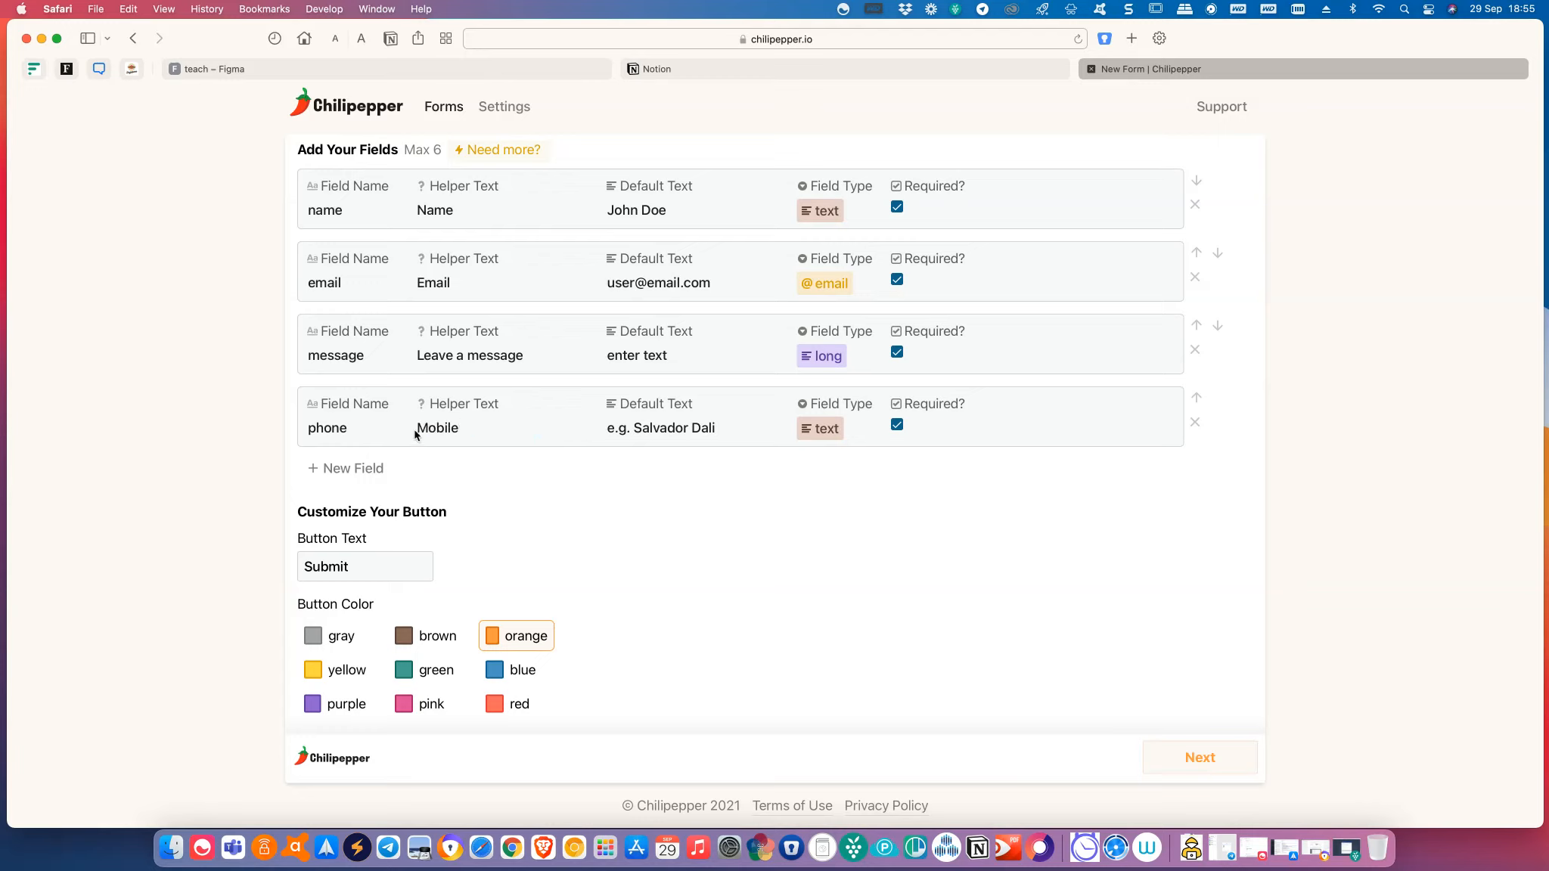
pyautogui.click(838, 439)
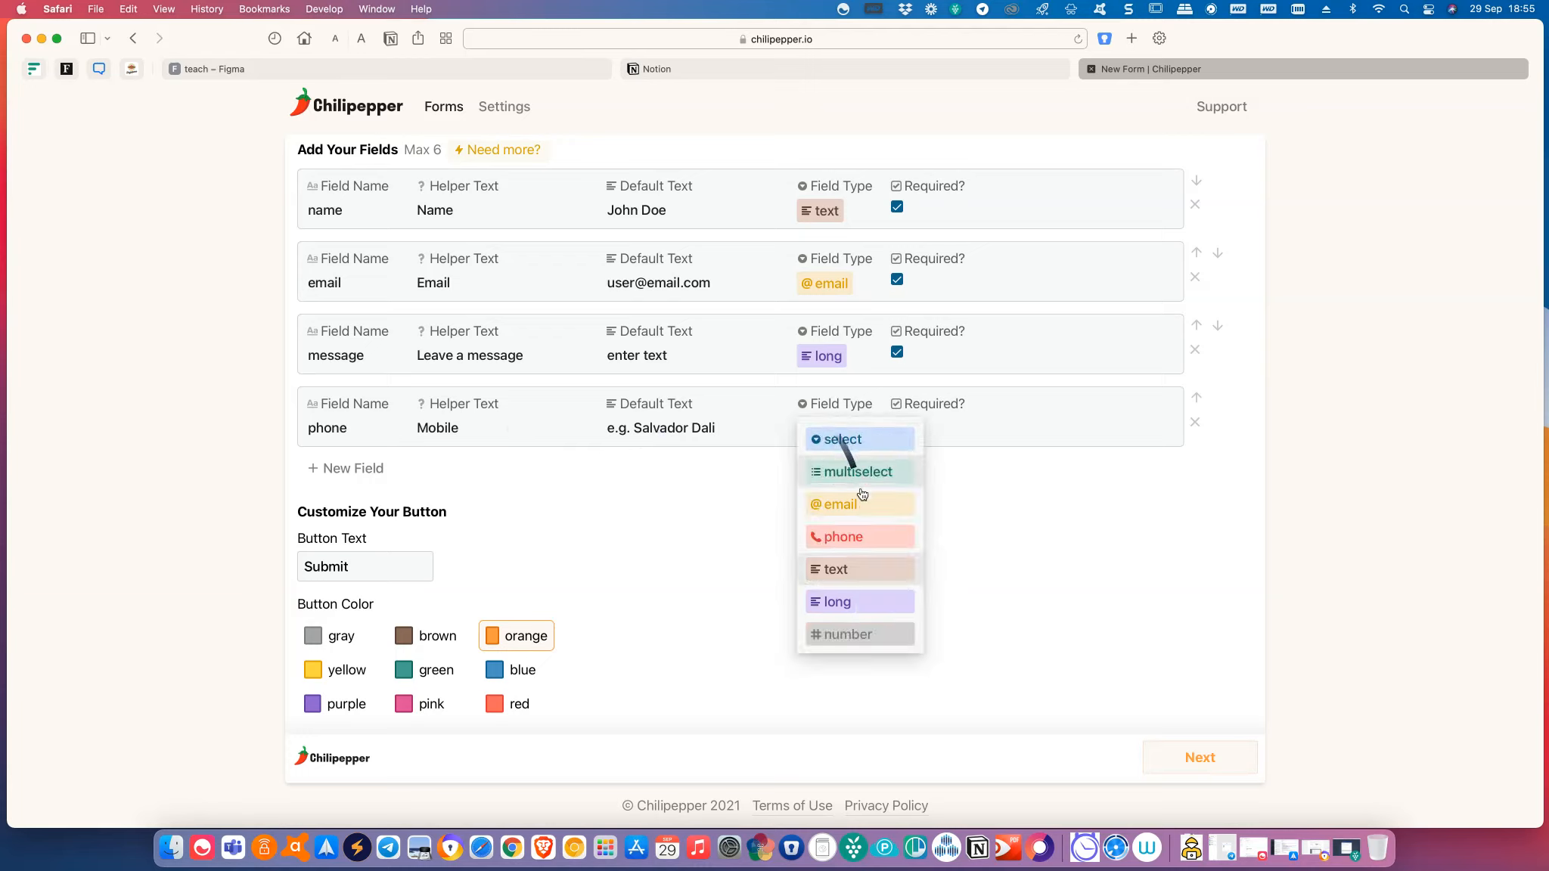
pyautogui.click(863, 538)
pyautogui.moveTo(717, 428); pyautogui.dragTo(598, 418)
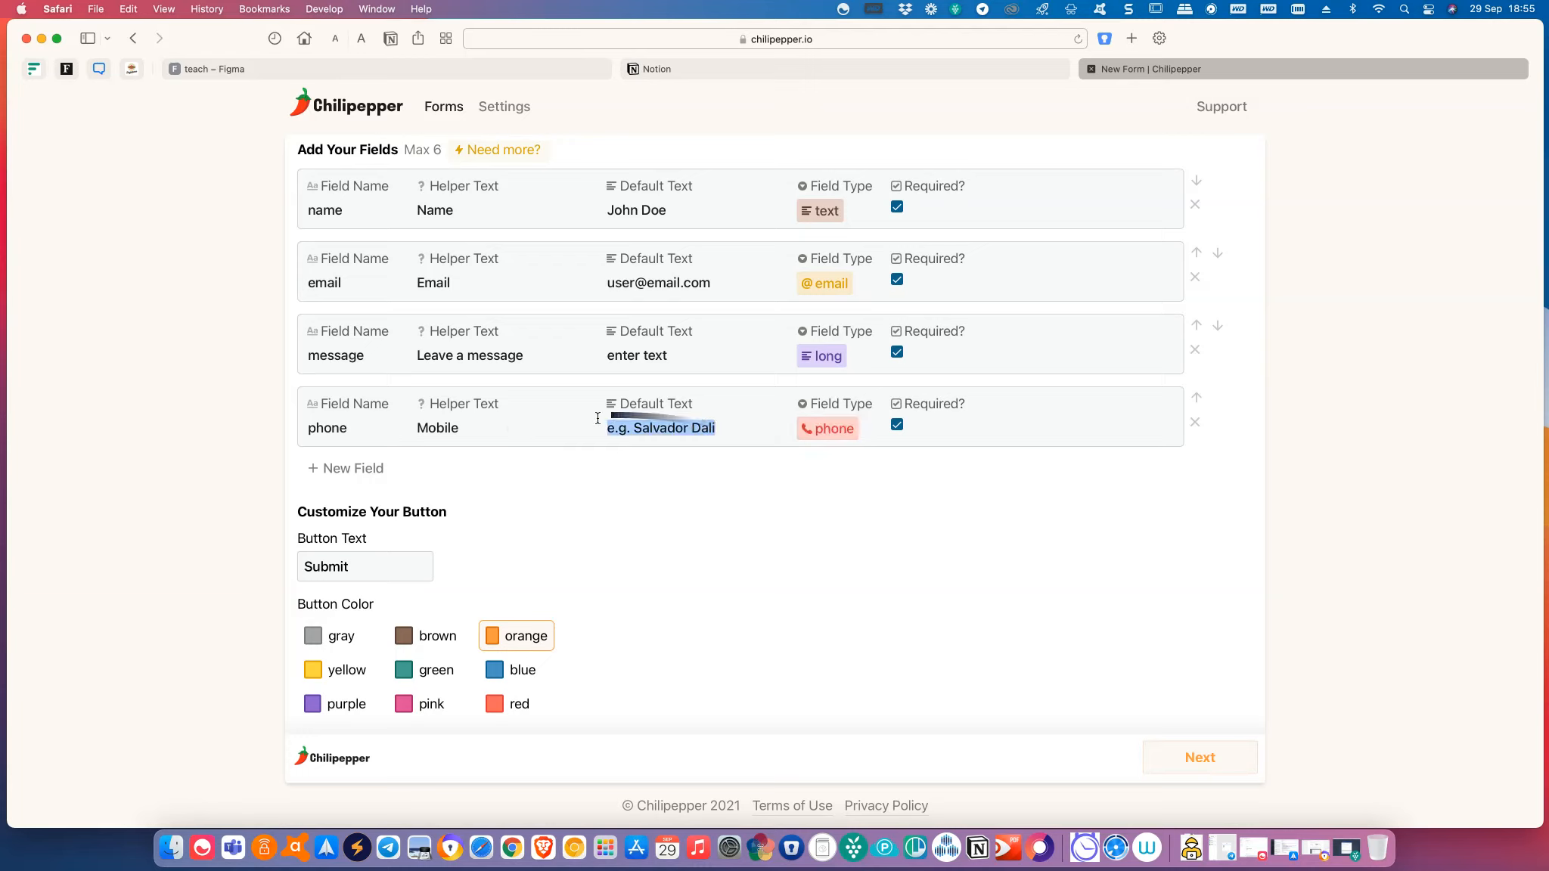
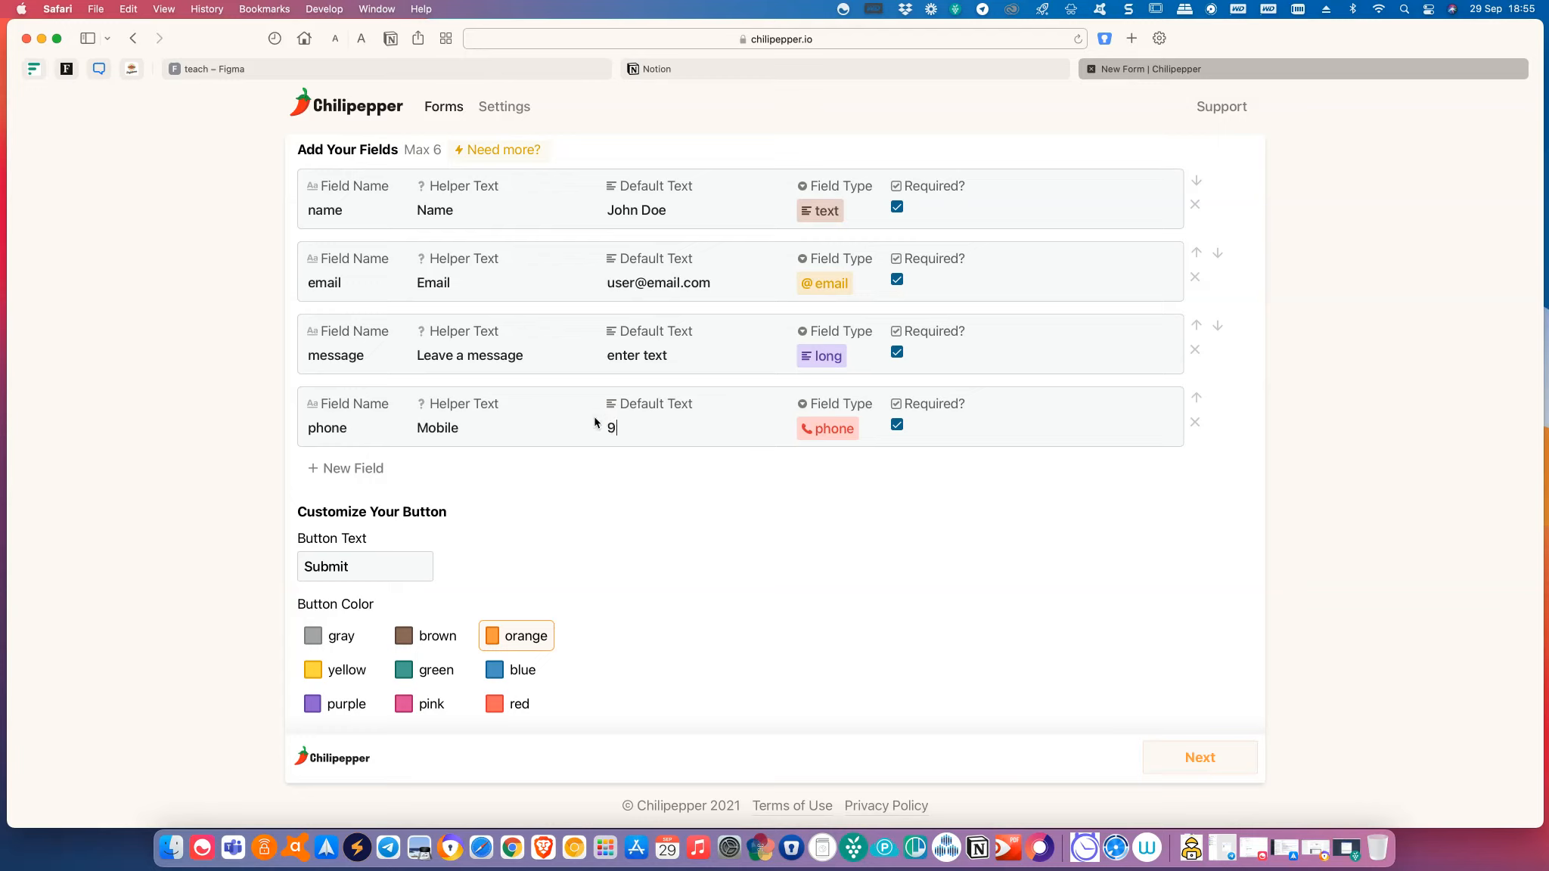
pyautogui.press('BackSpace')
pyautogui.scroll(-10, 799, 565)
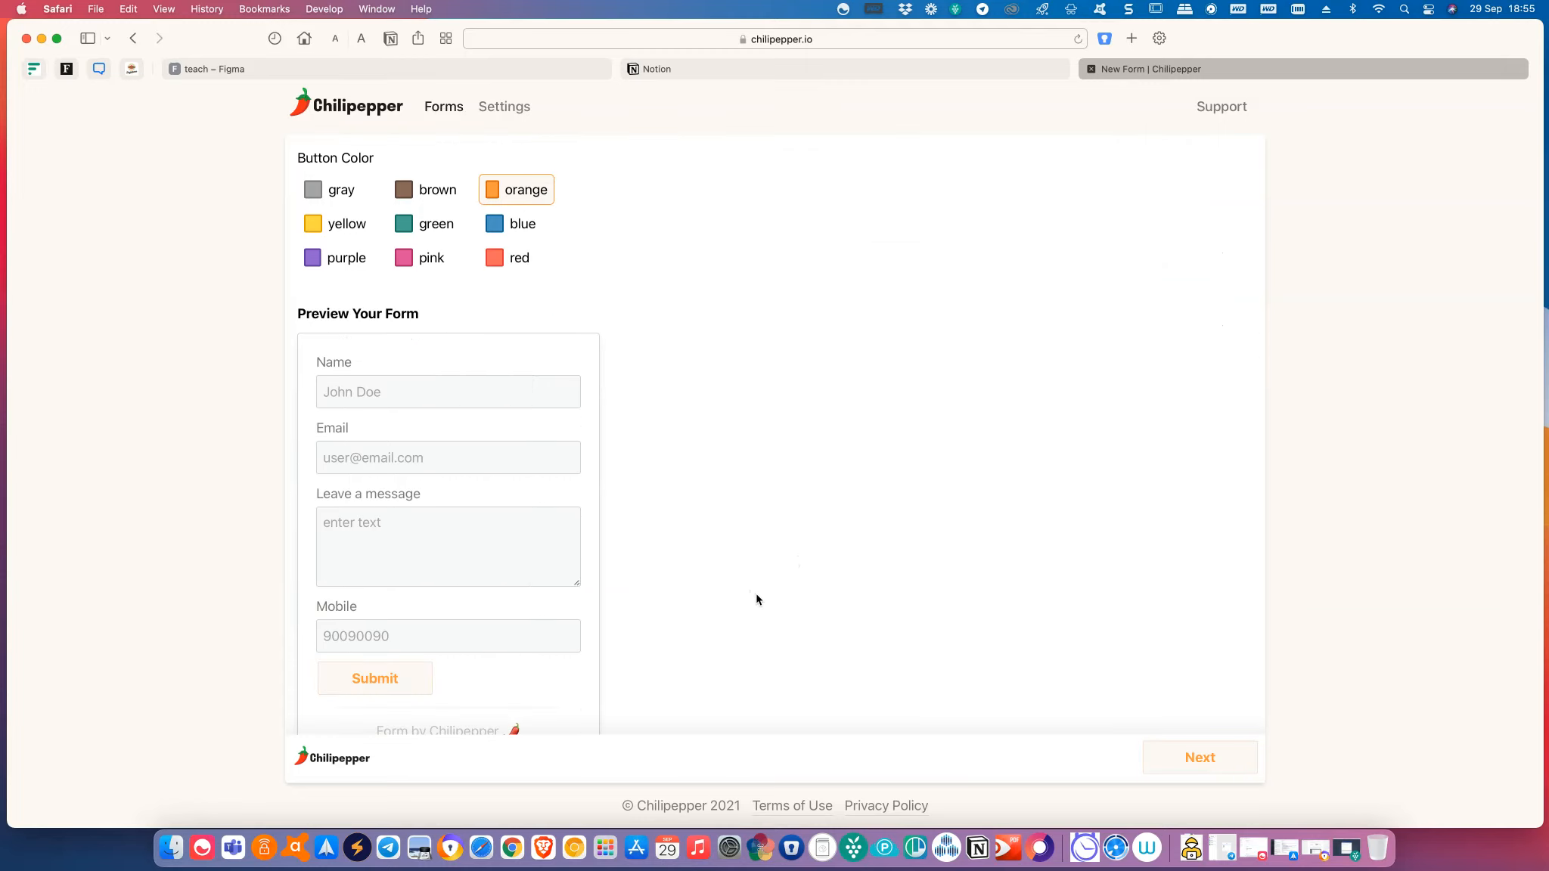
pyautogui.scroll(5, 700, 614)
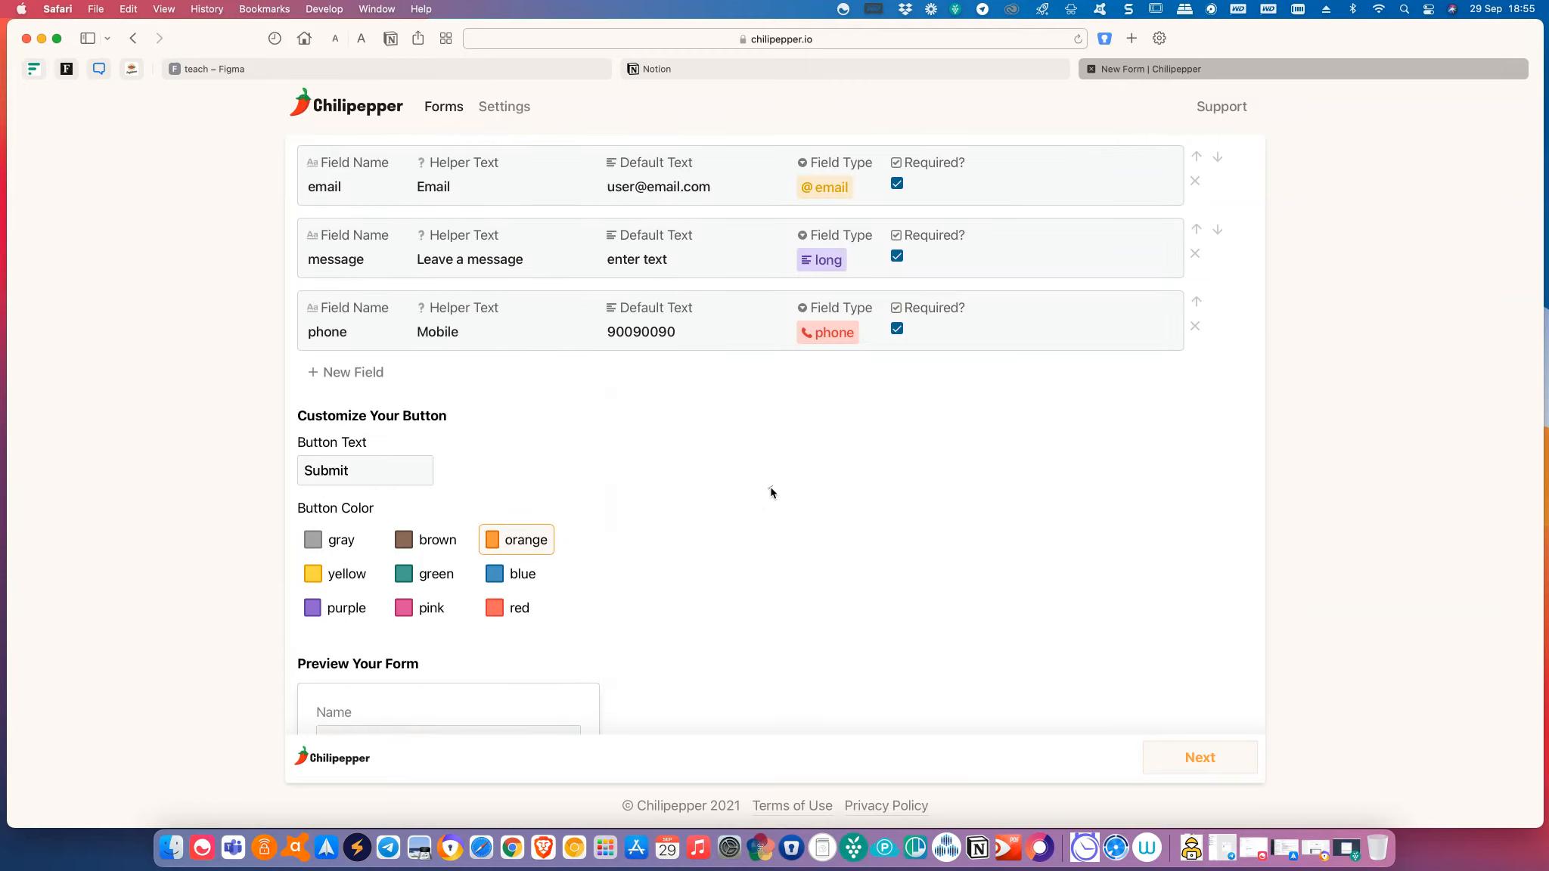
pyautogui.click(1196, 302)
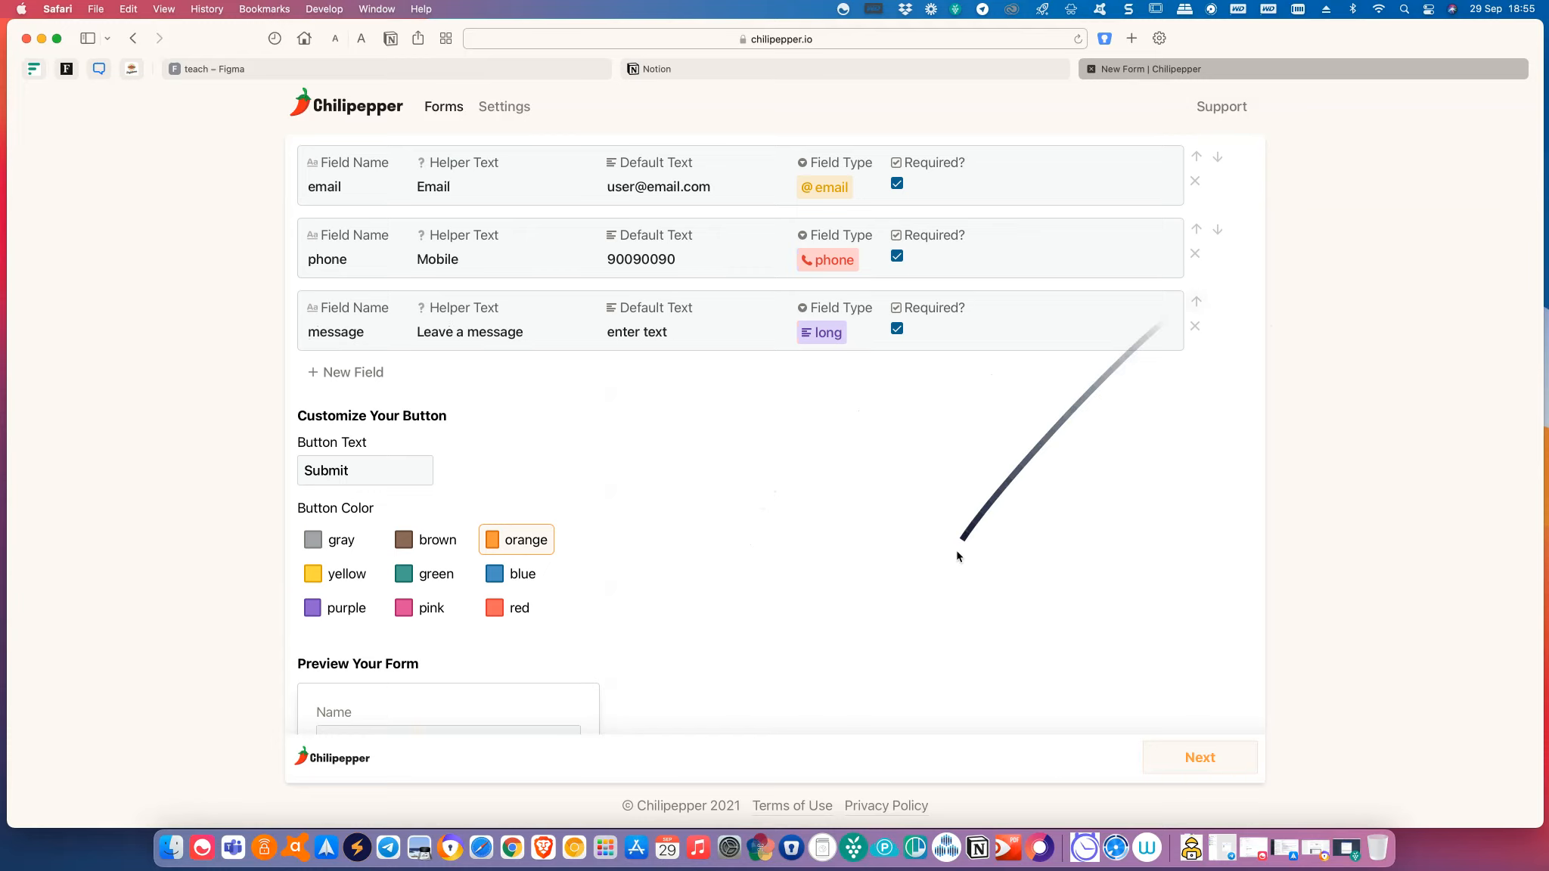
pyautogui.scroll(-5, 957, 556)
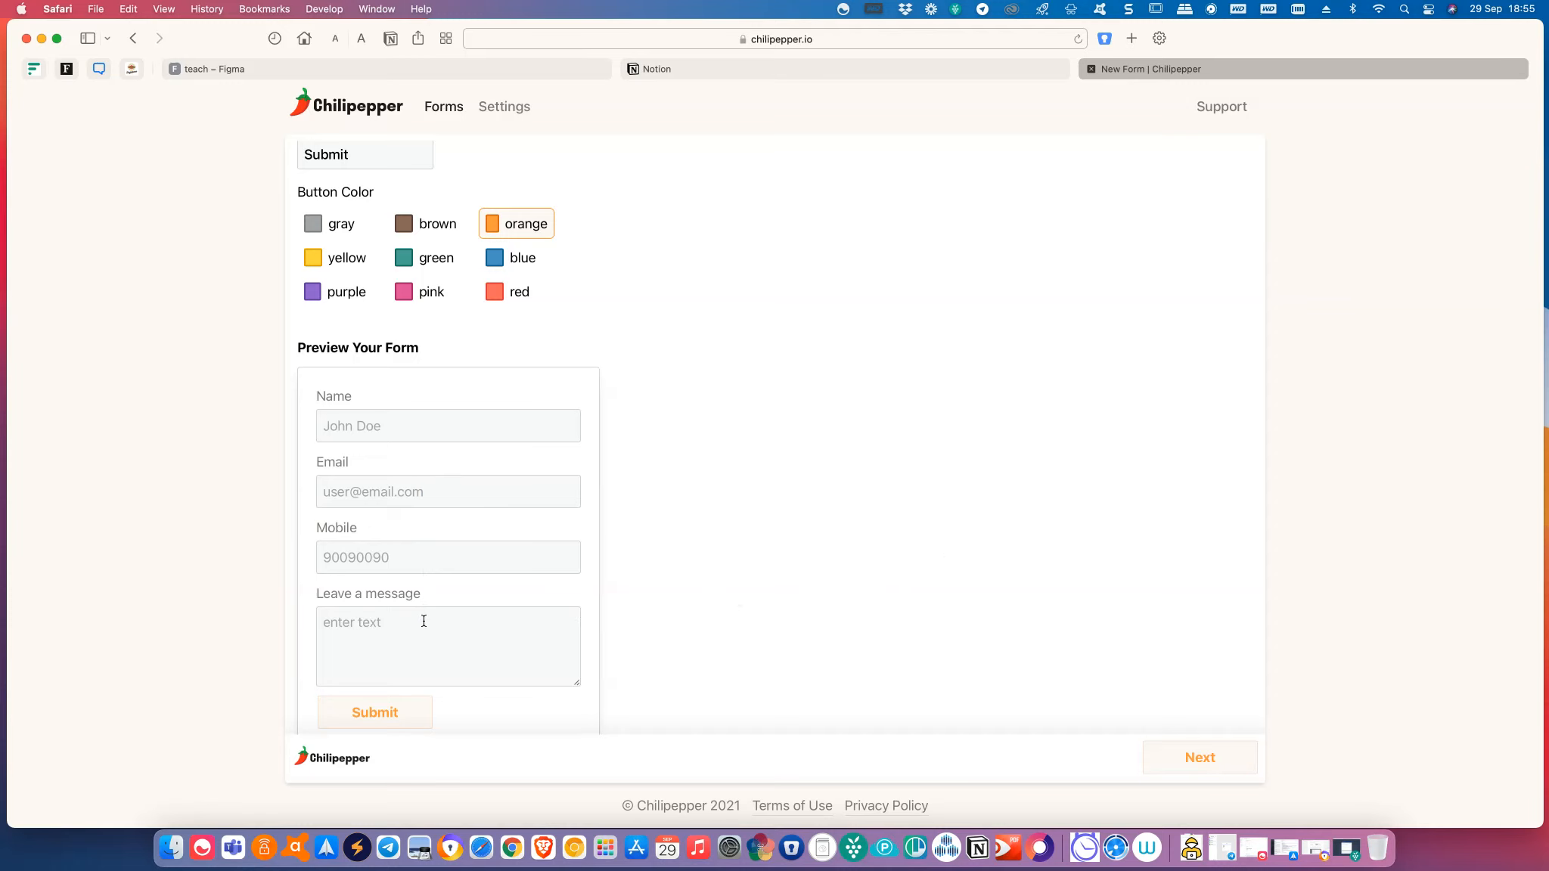
pyautogui.scroll(7, 423, 621)
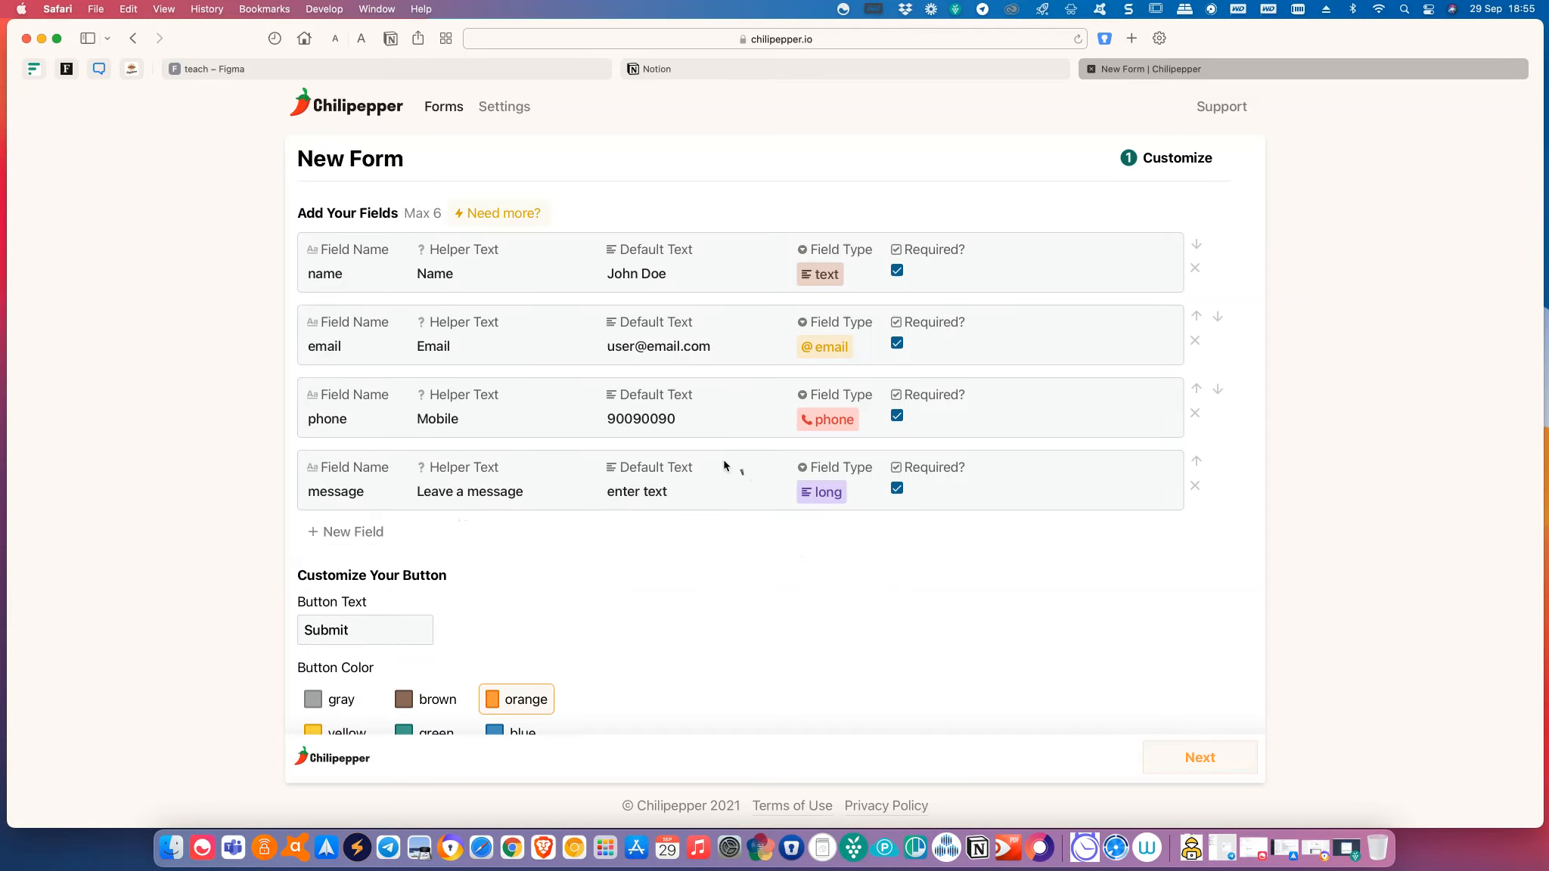
pyautogui.click(609, 419)
pyautogui.write('+65')
pyautogui.scroll(-7, 615, 499)
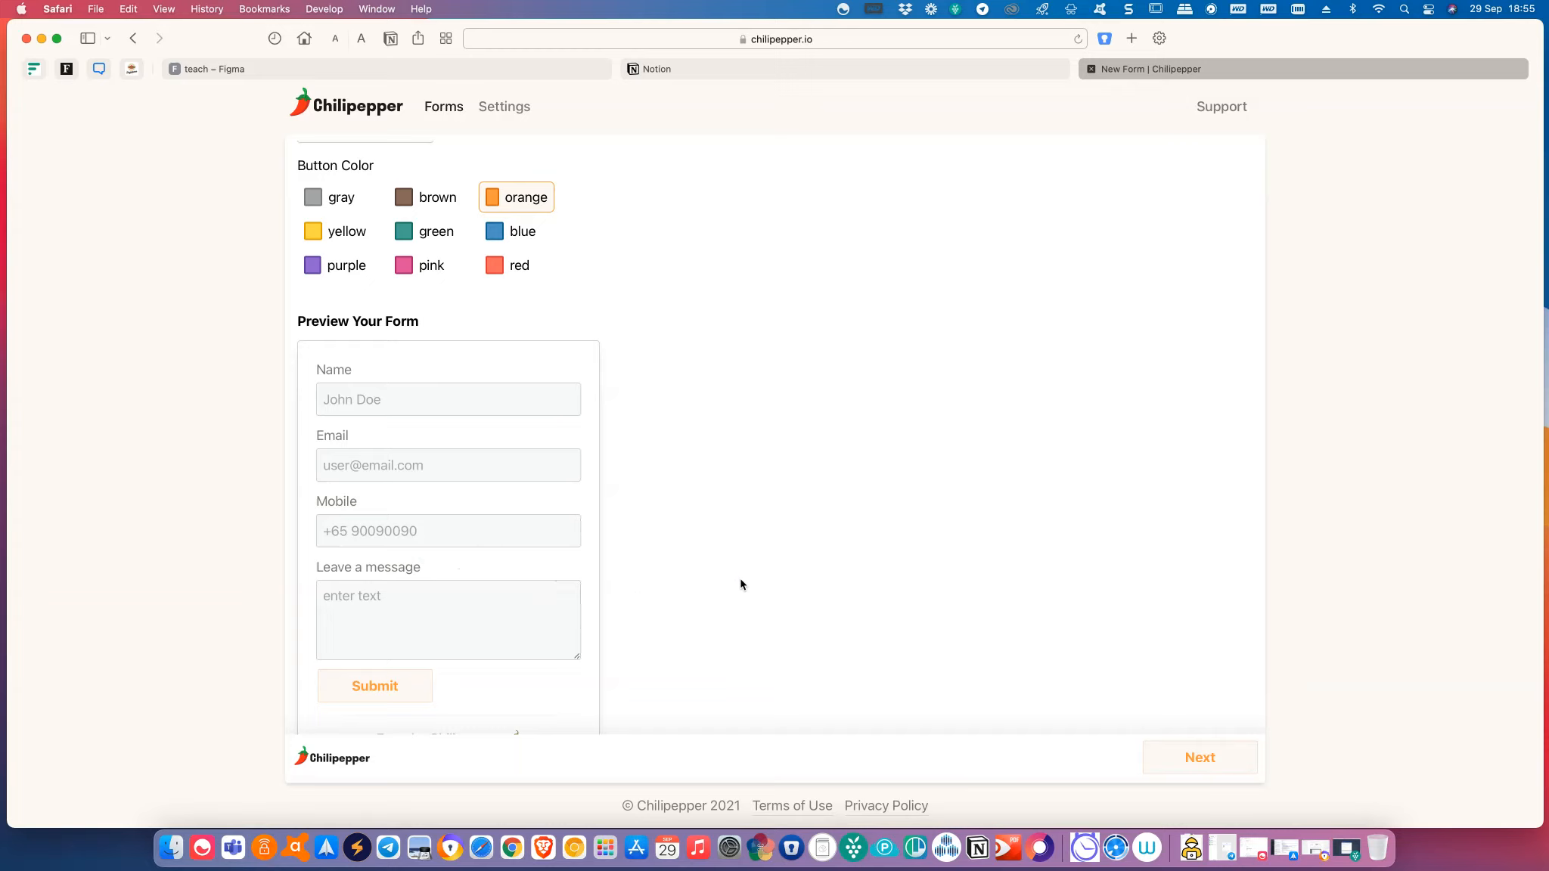
pyautogui.scroll(3, 741, 584)
pyautogui.scroll(-5, 740, 584)
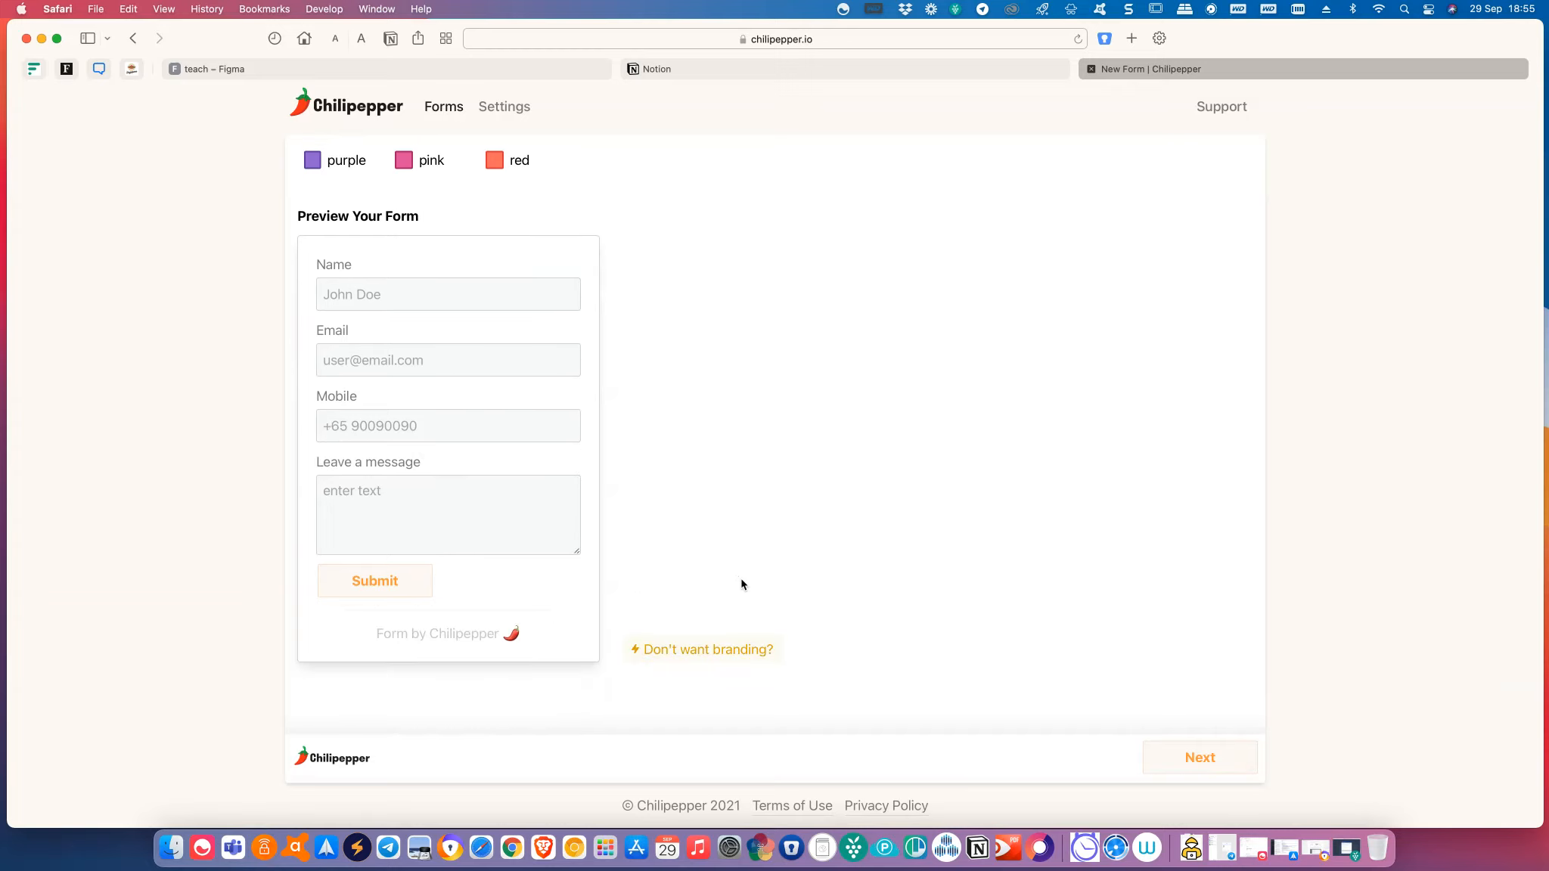
pyautogui.scroll(4, 738, 584)
pyautogui.scroll(2, 733, 584)
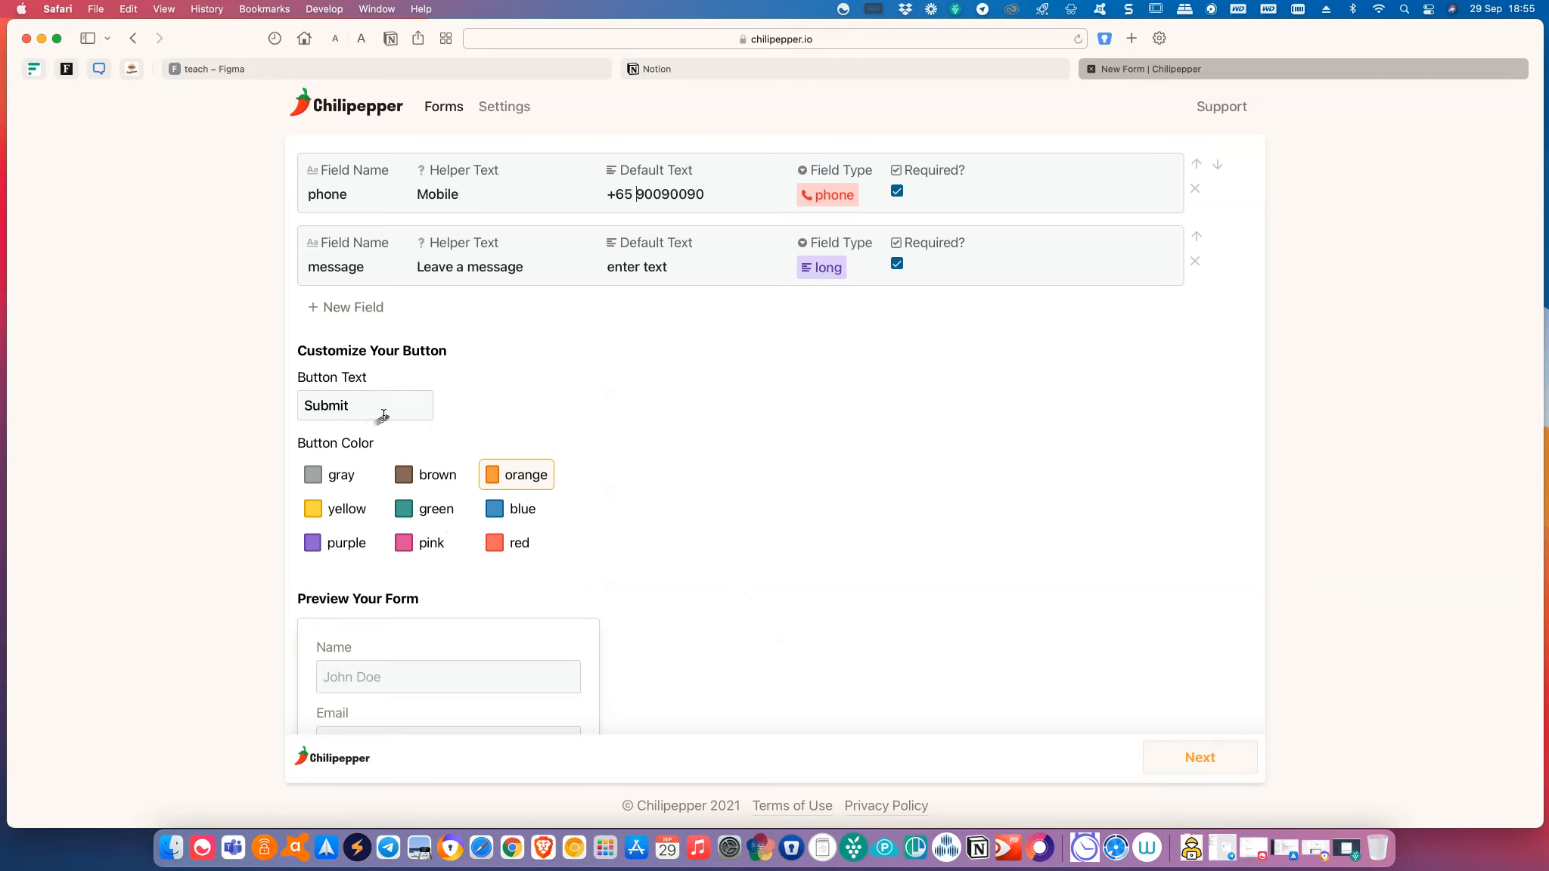
# Change the button text to 'Send' and its colour from orange to blue.
pyautogui.moveTo(354, 406); pyautogui.dragTo(300, 406)
pyautogui.write('Send')
pyautogui.scroll(-5, 706, 560)
pyautogui.scroll(5, 413, 605)
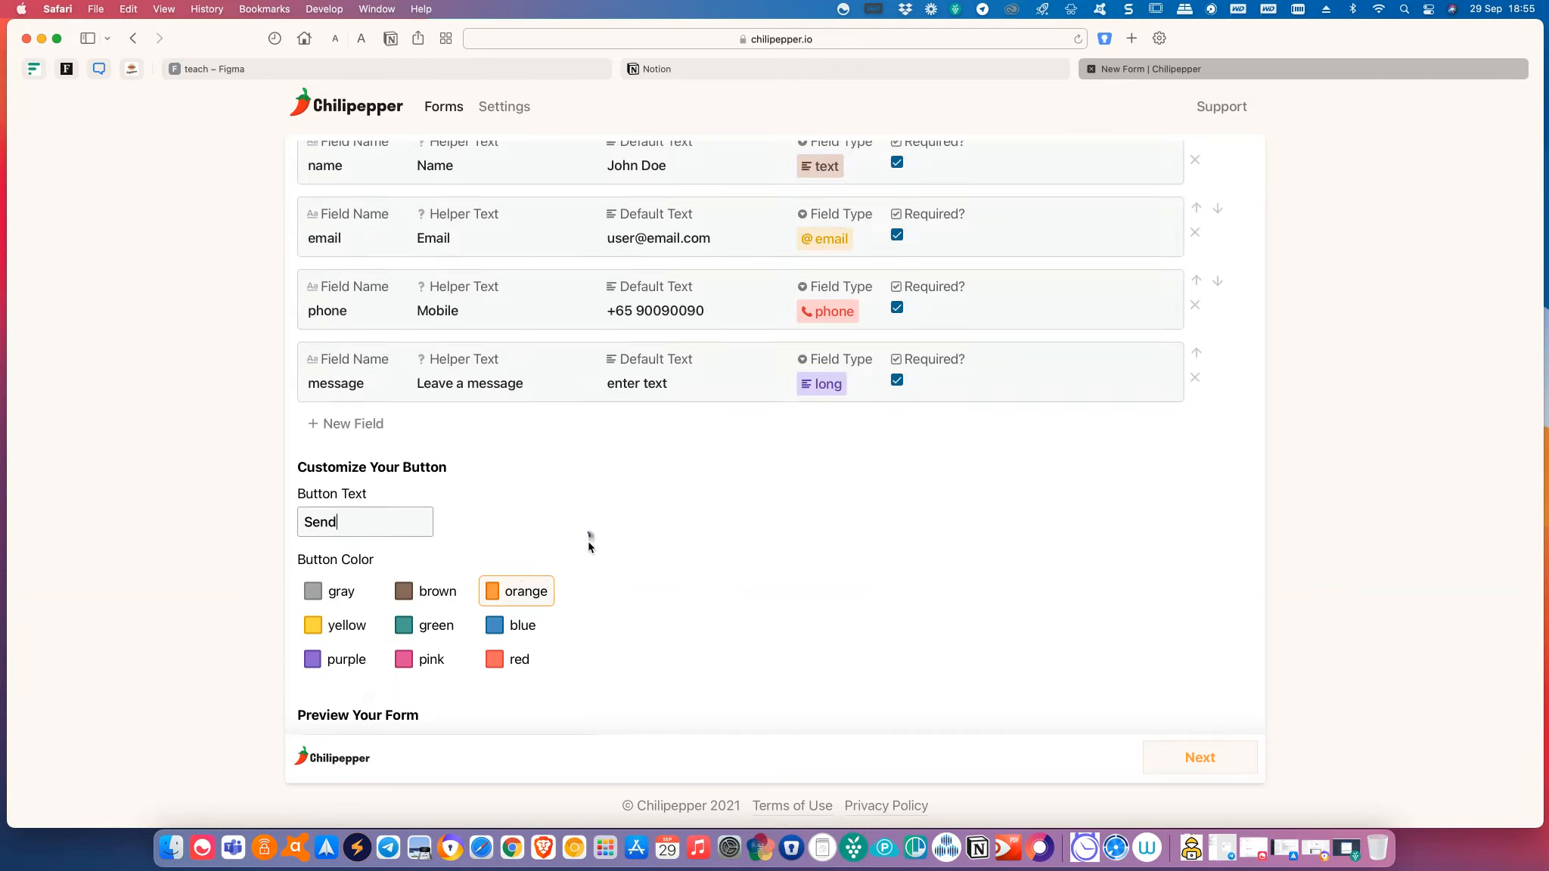
pyautogui.scroll(-1, 588, 536)
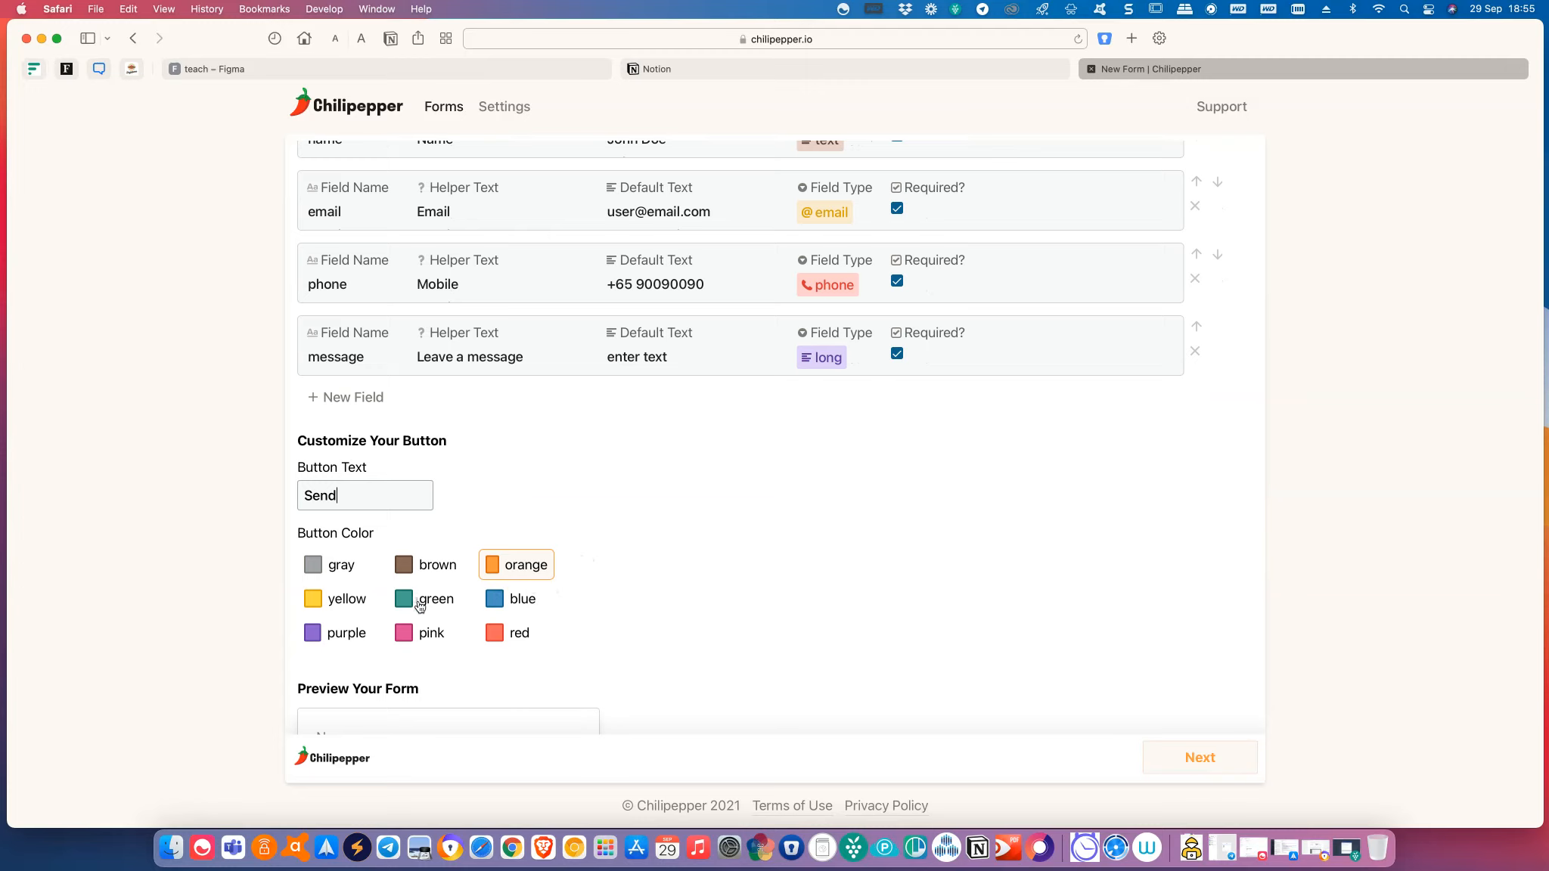
pyautogui.click(346, 597)
pyautogui.scroll(-5, 671, 591)
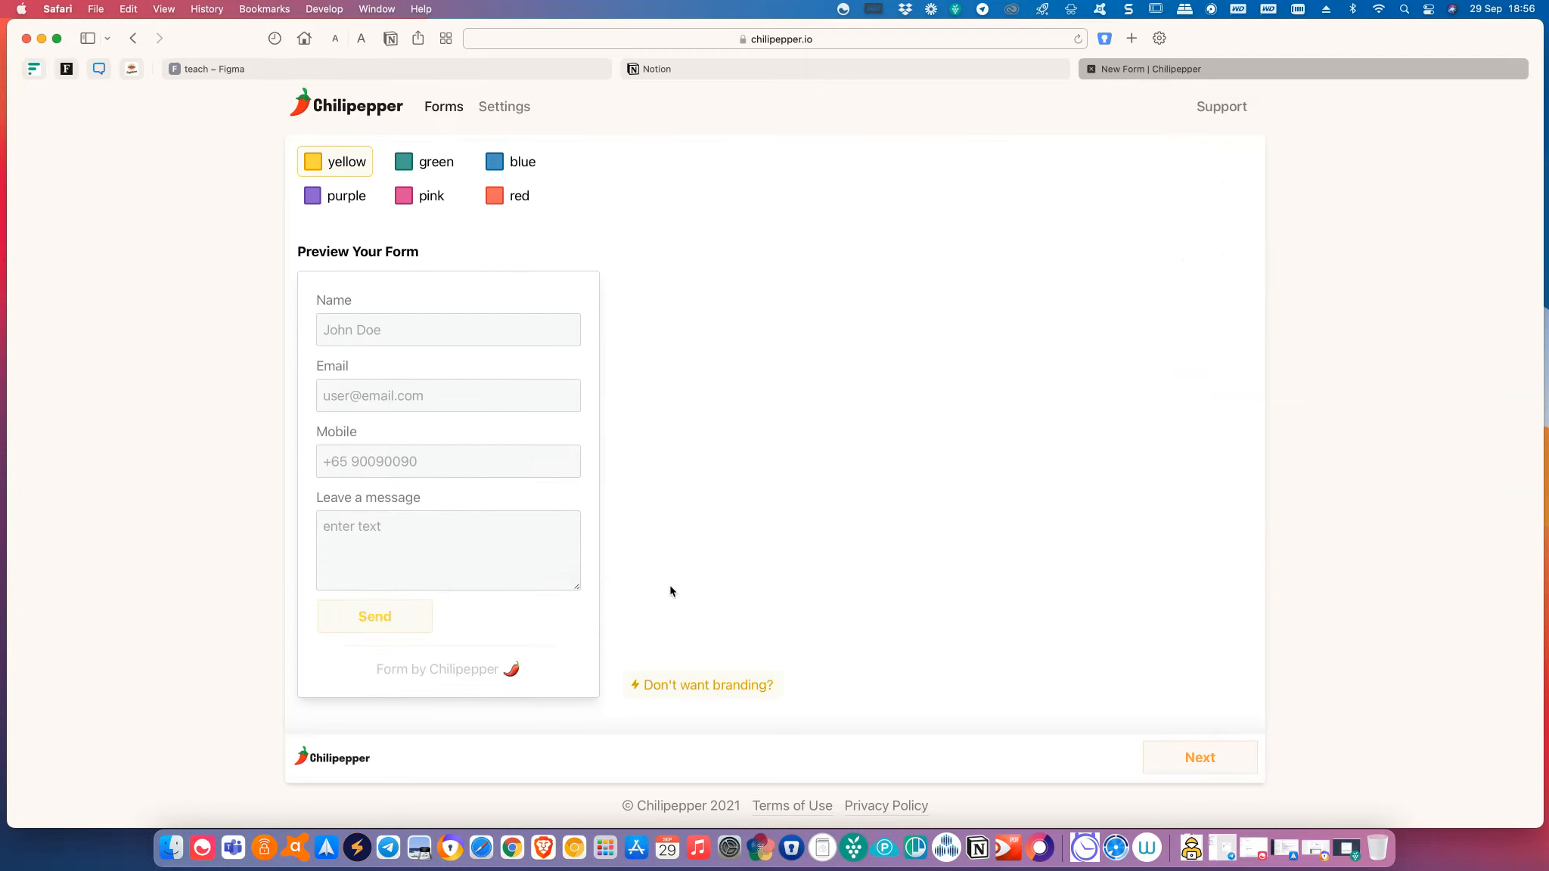
pyautogui.scroll(5, 671, 592)
pyautogui.click(518, 460)
pyautogui.scroll(-5, 700, 558)
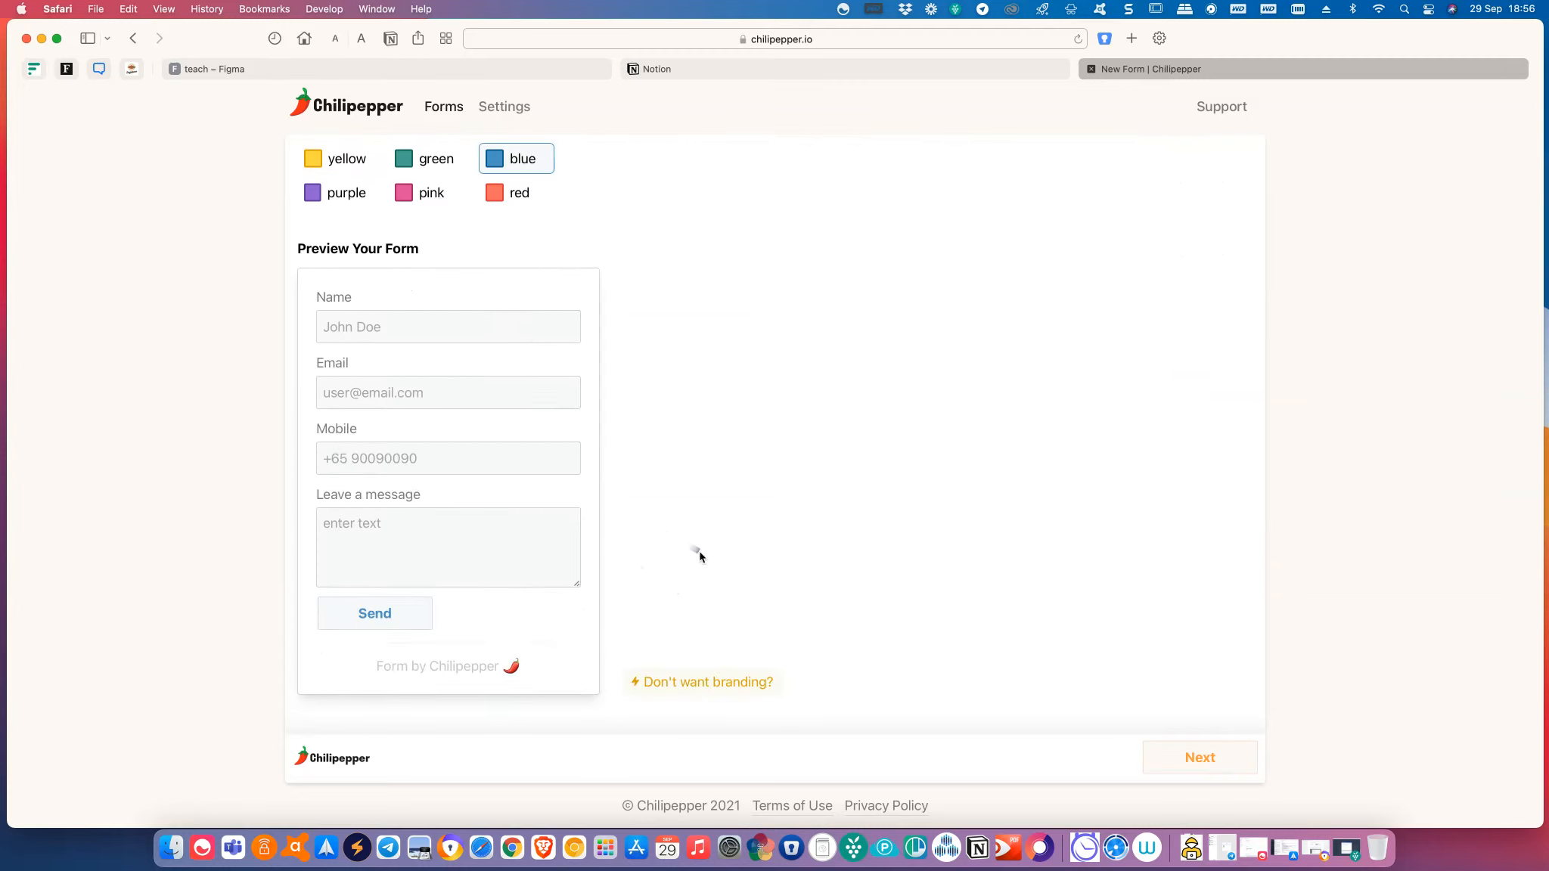
pyautogui.scroll(5, 1118, 586)
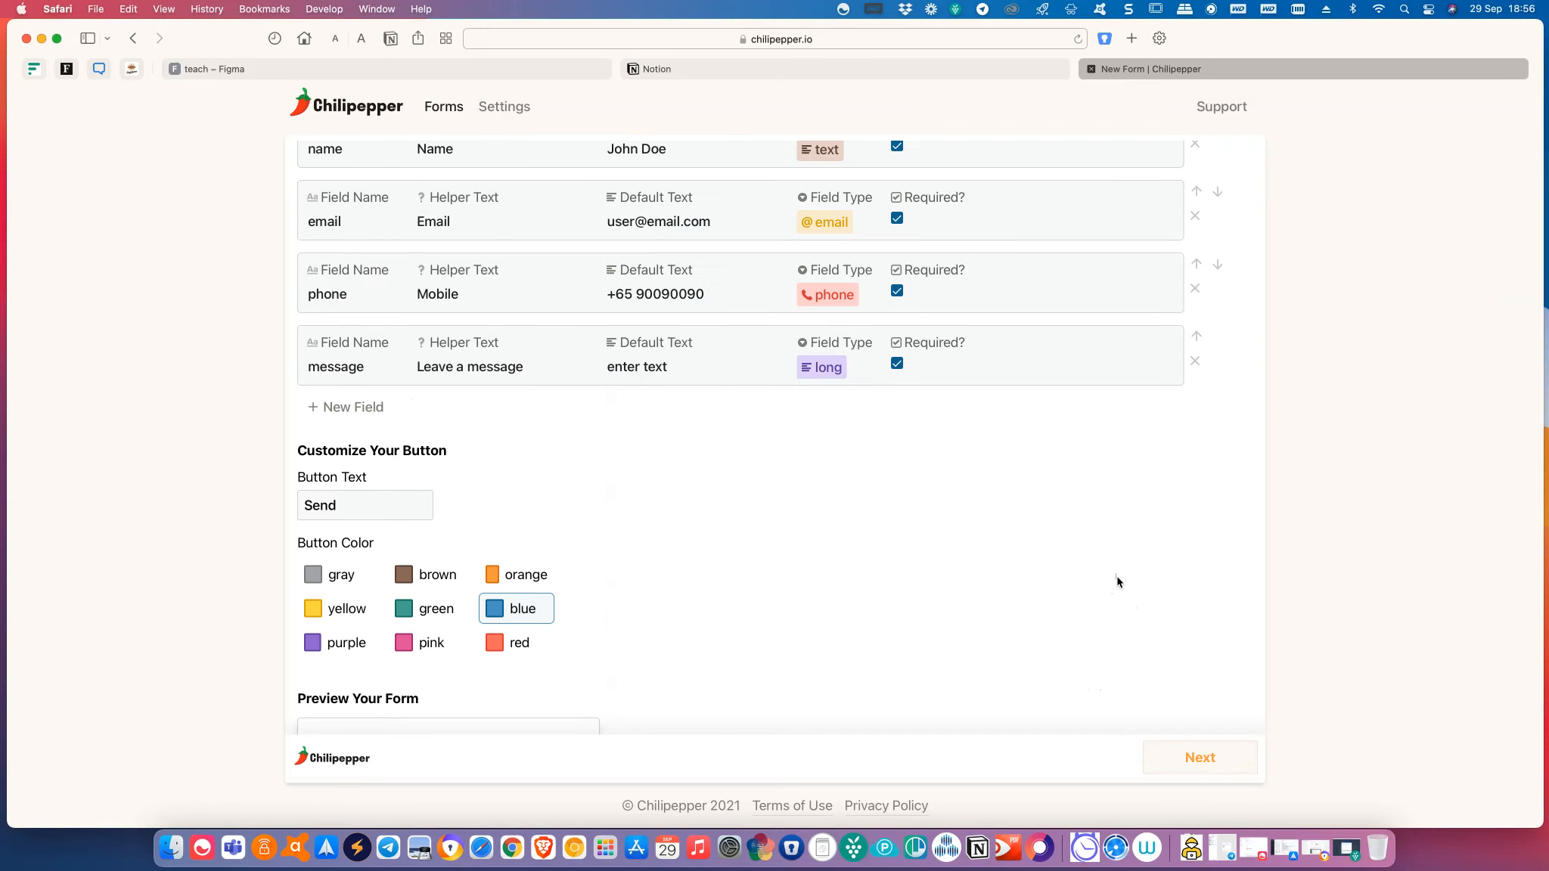
pyautogui.scroll(2, 1117, 582)
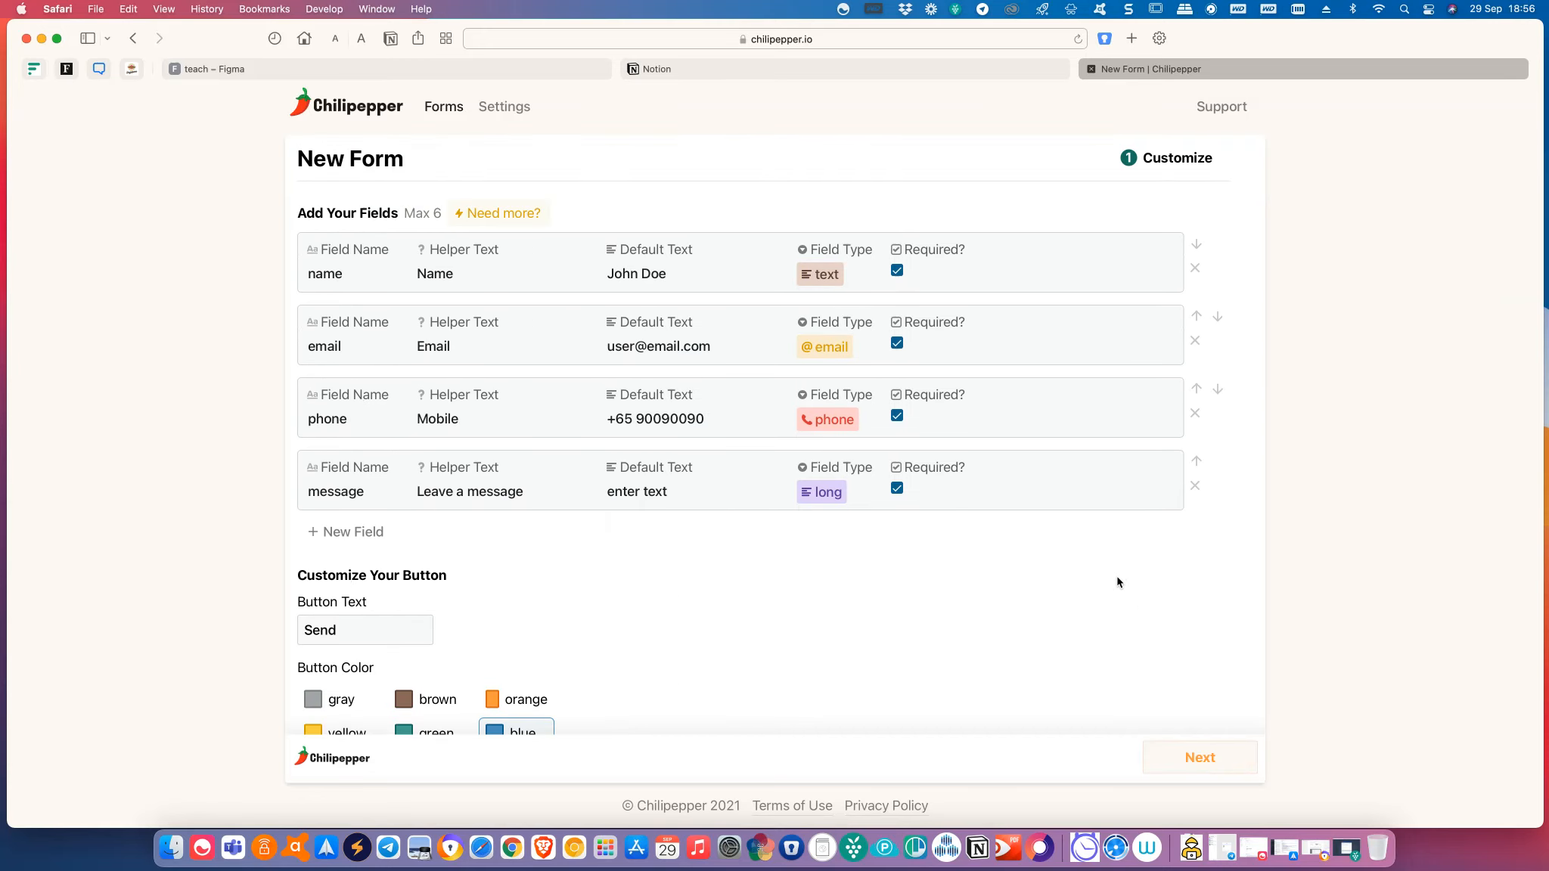
pyautogui.scroll(-3, 1117, 582)
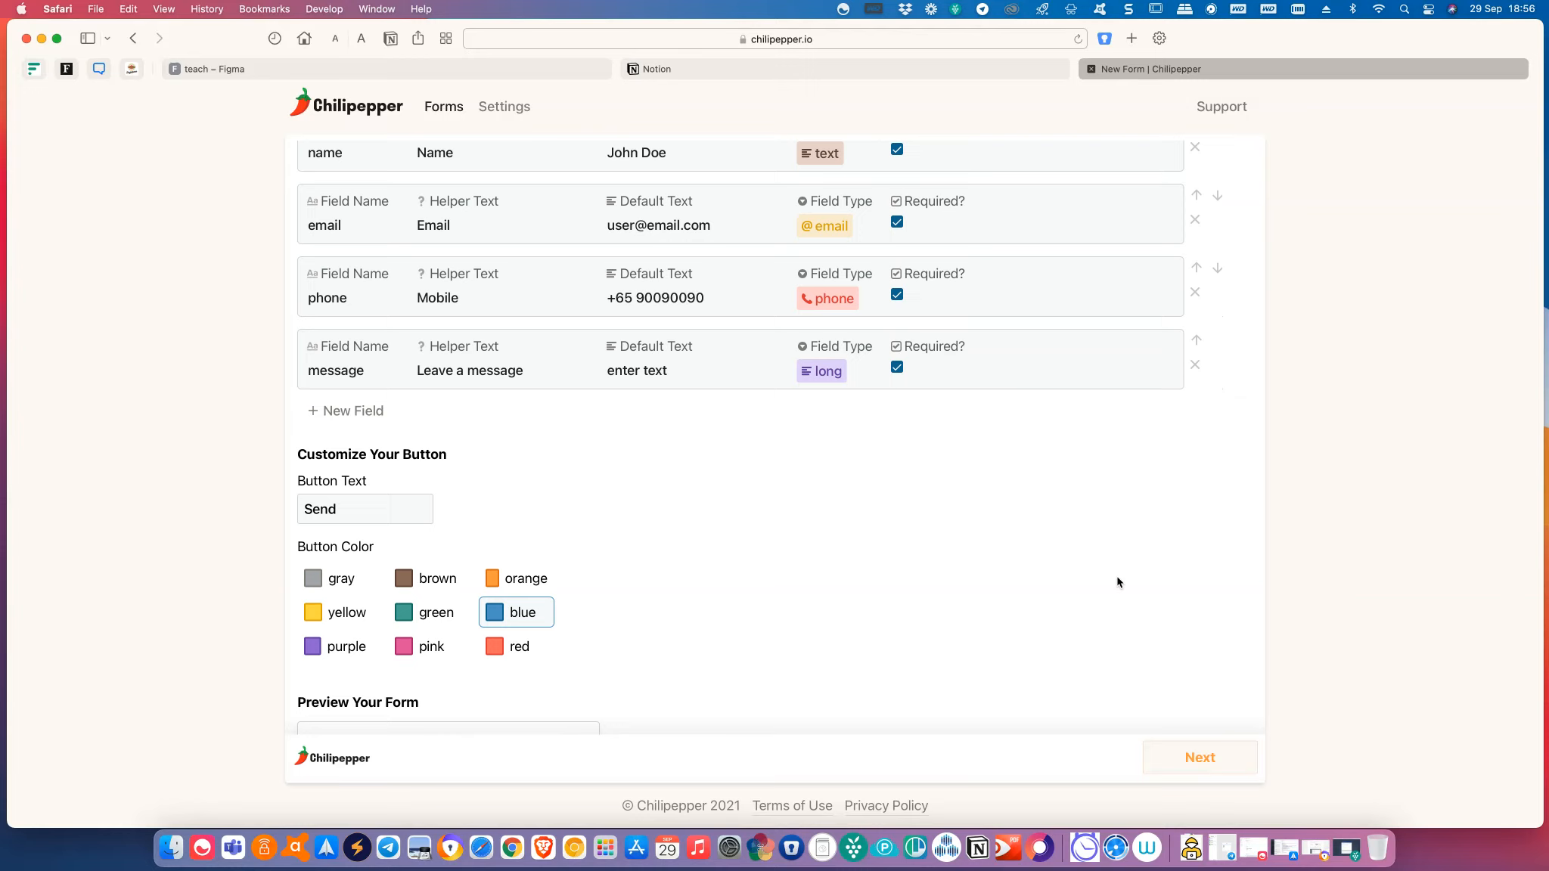
# Advance the form to the Submissions / Your Data step and switch to Notion.
pyautogui.click(1225, 770)
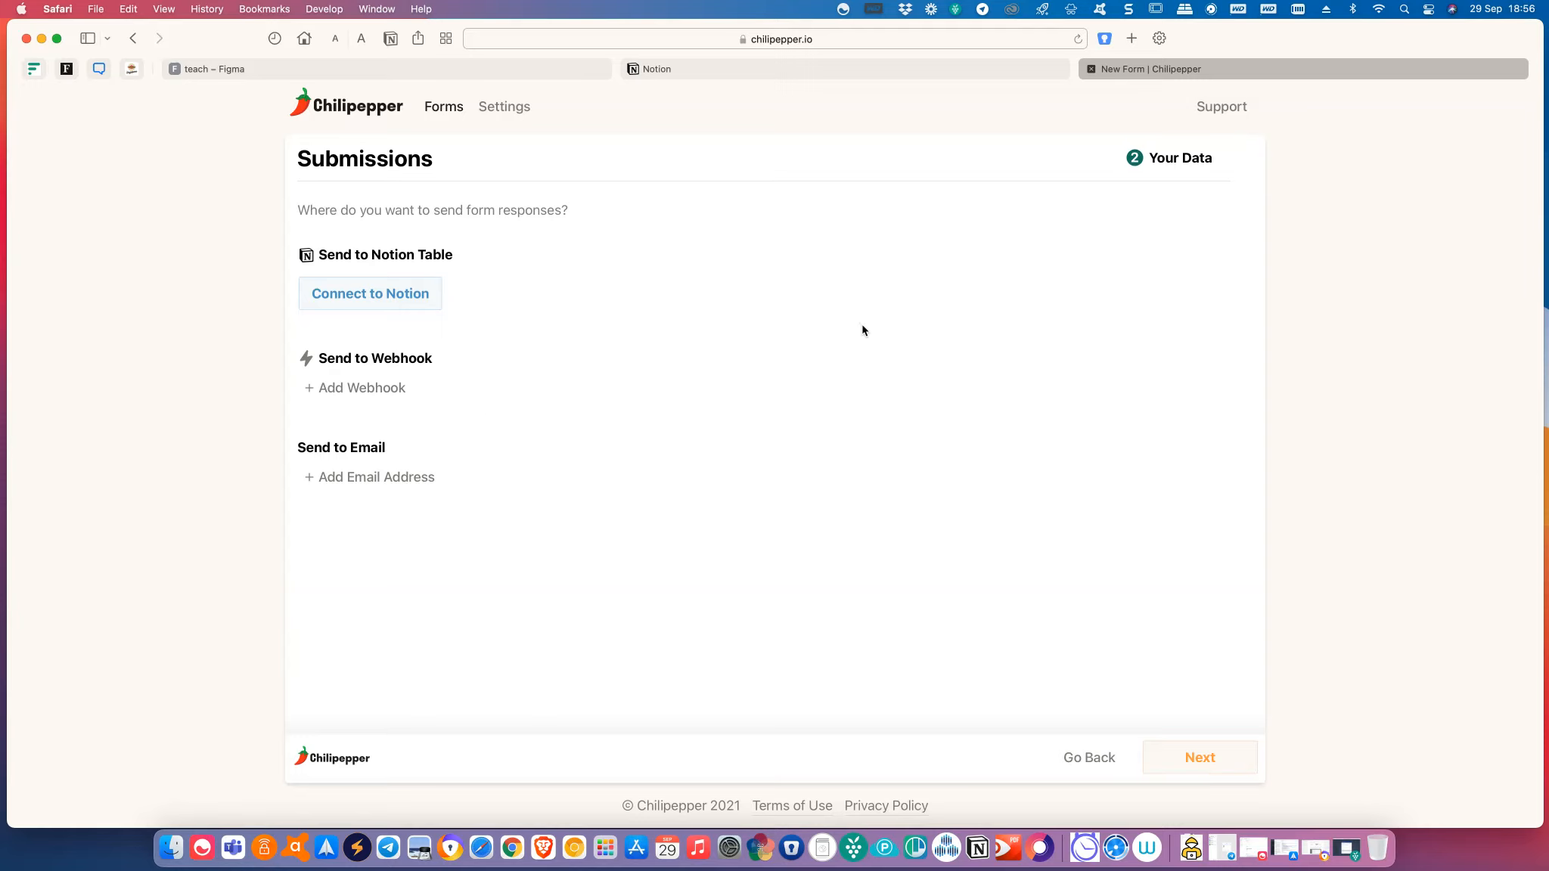
pyautogui.click(830, 75)
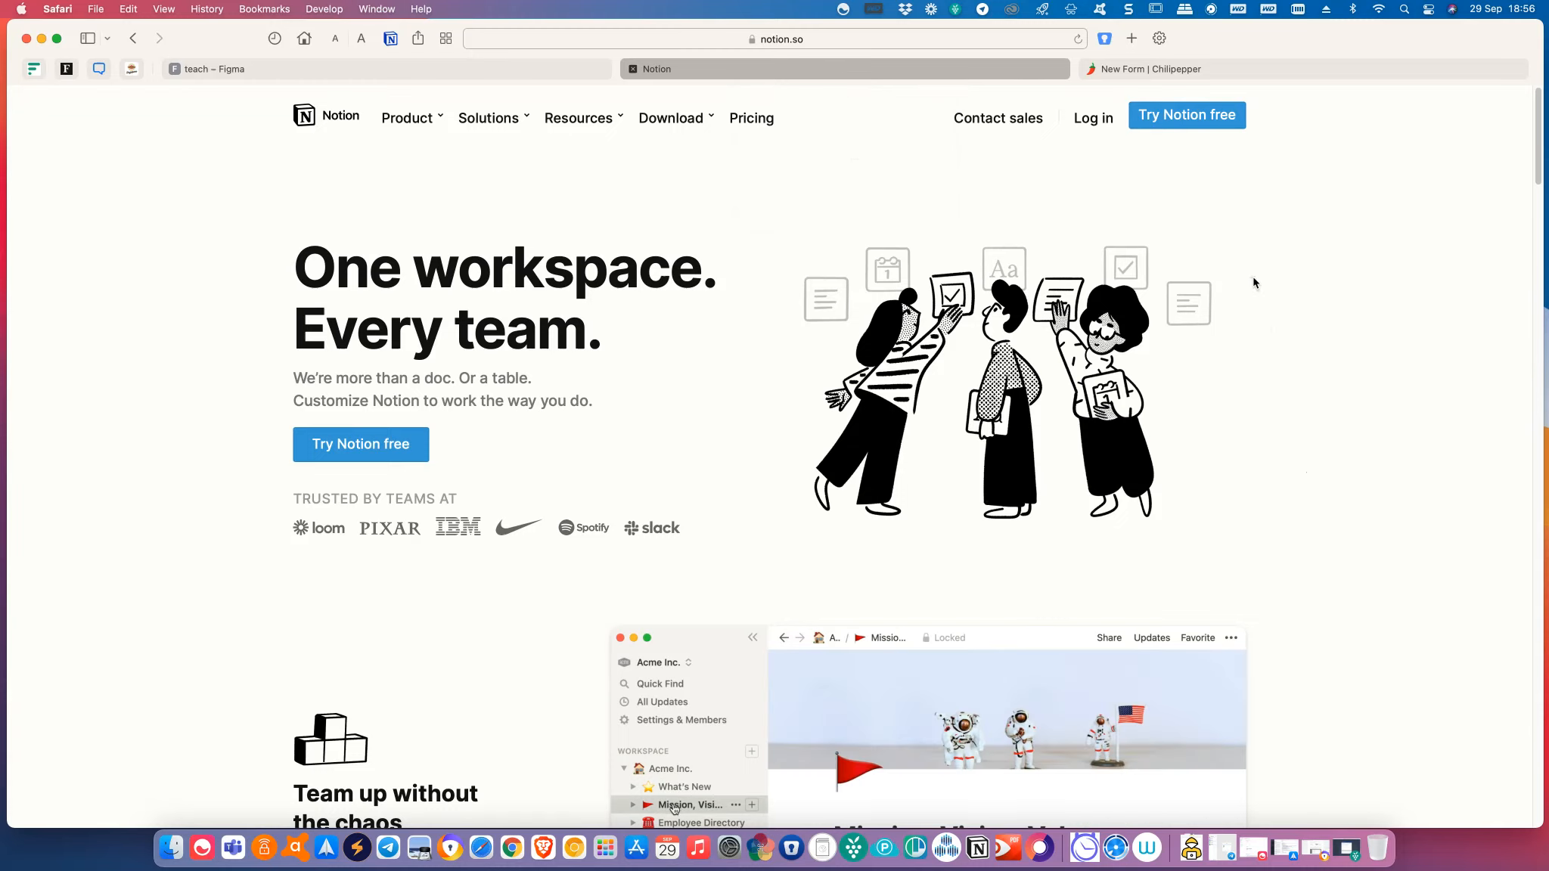
# Sign in to Notion with the saved account's autofilled e-mail and password.
pyautogui.click(392, 450)
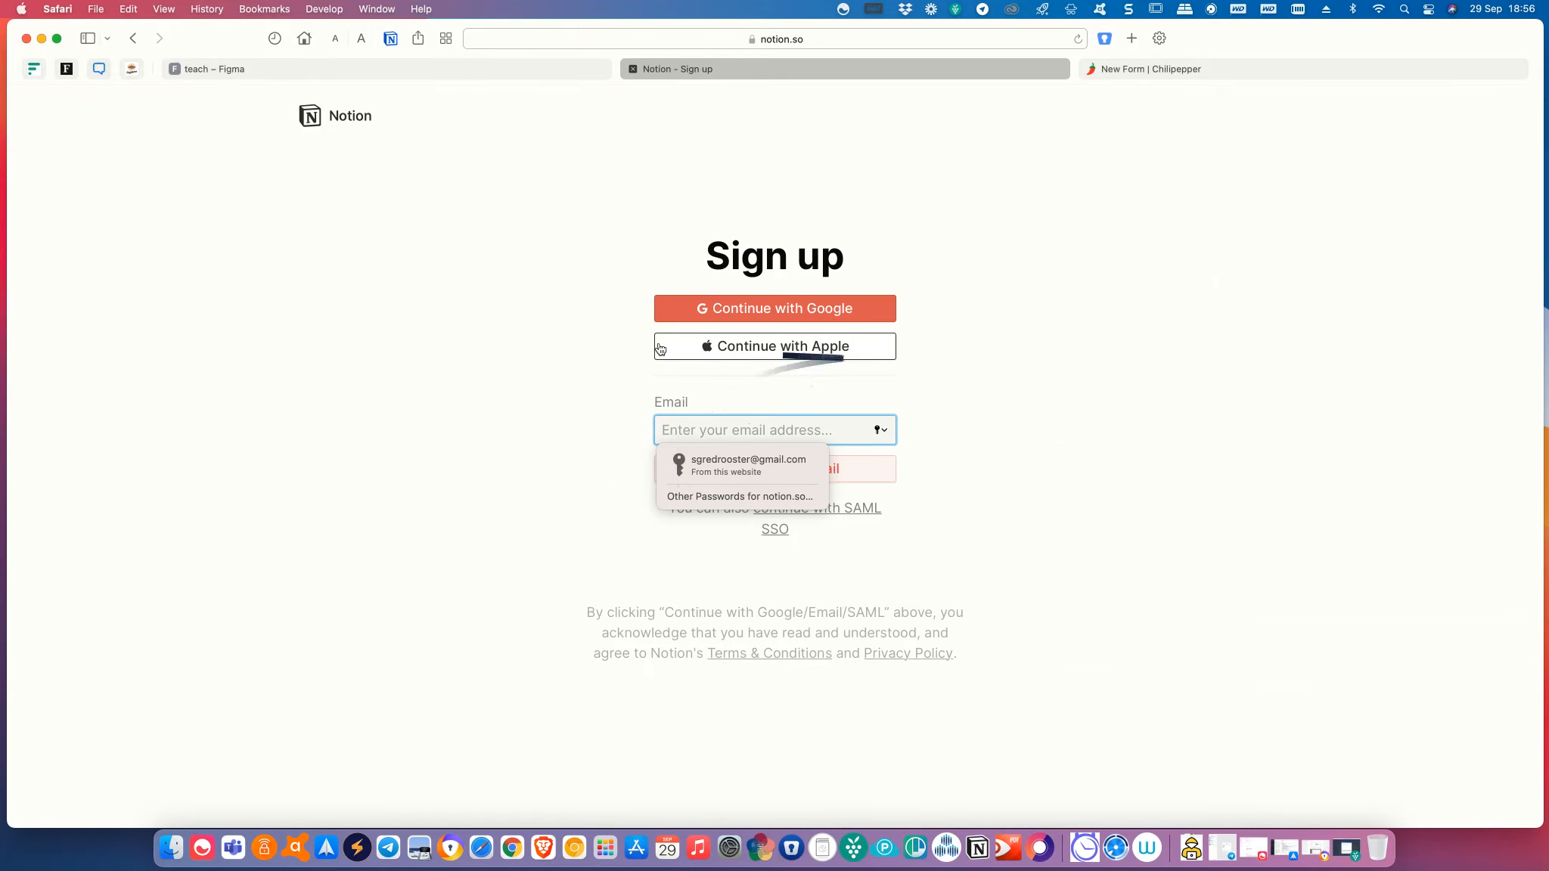
pyautogui.click(973, 475)
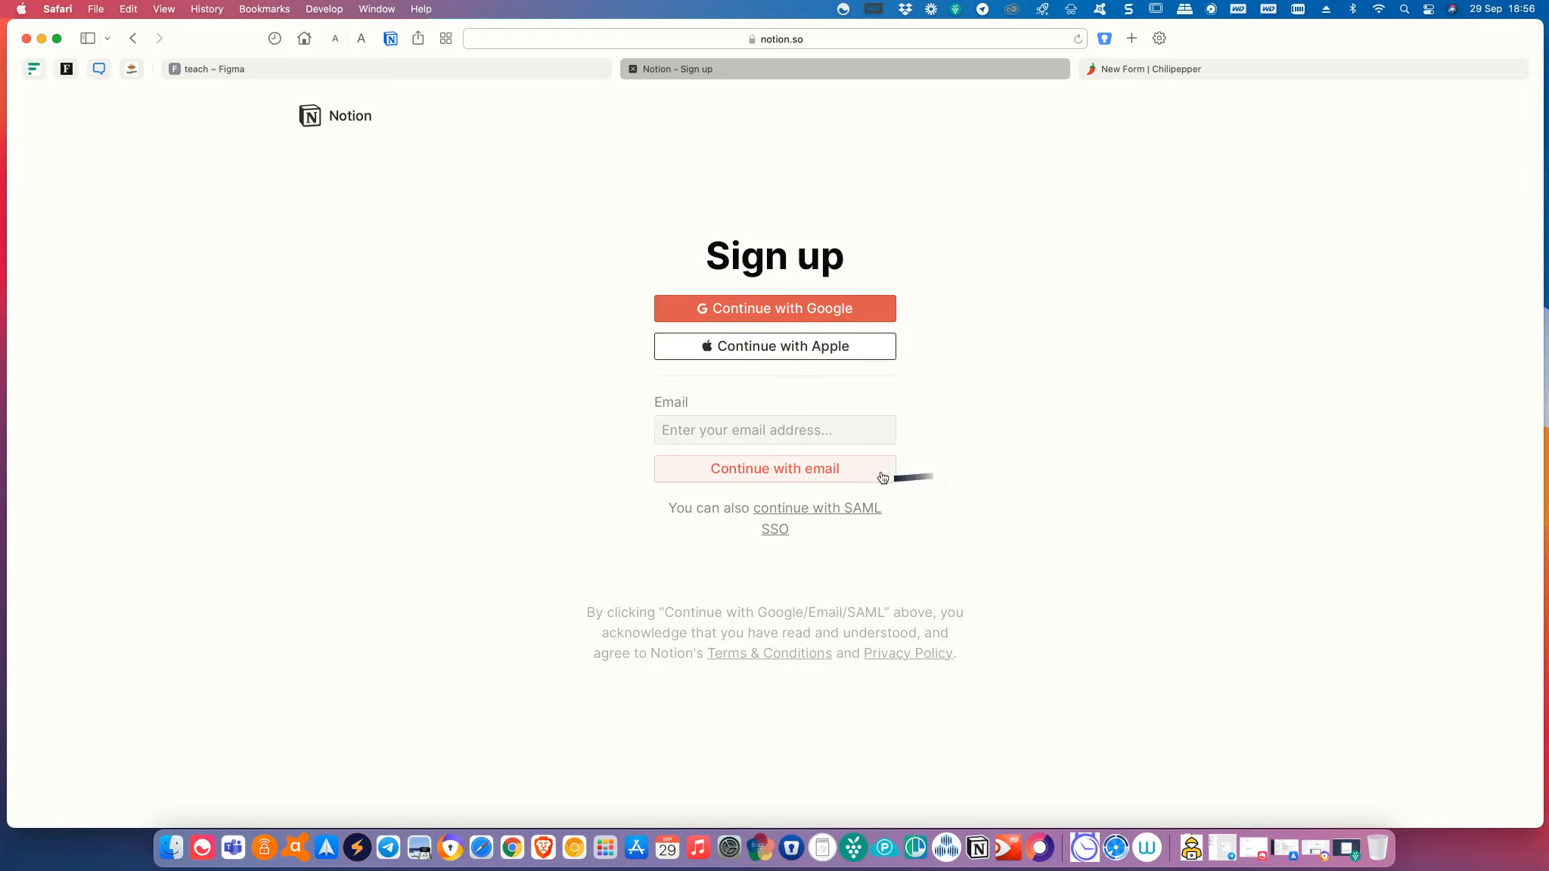
pyautogui.click(853, 438)
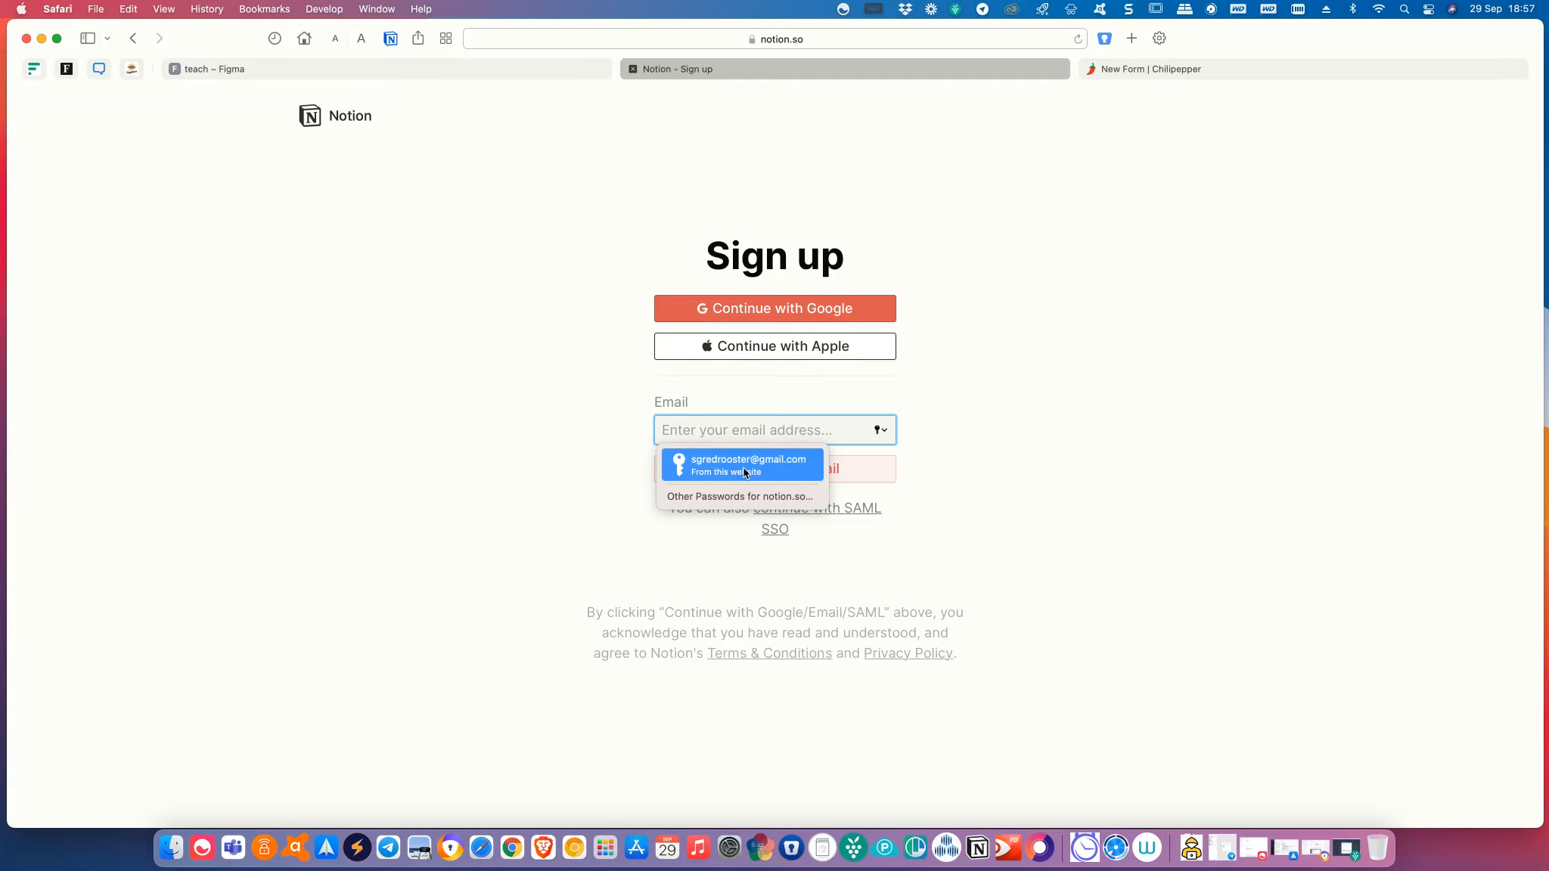
pyautogui.click(704, 474)
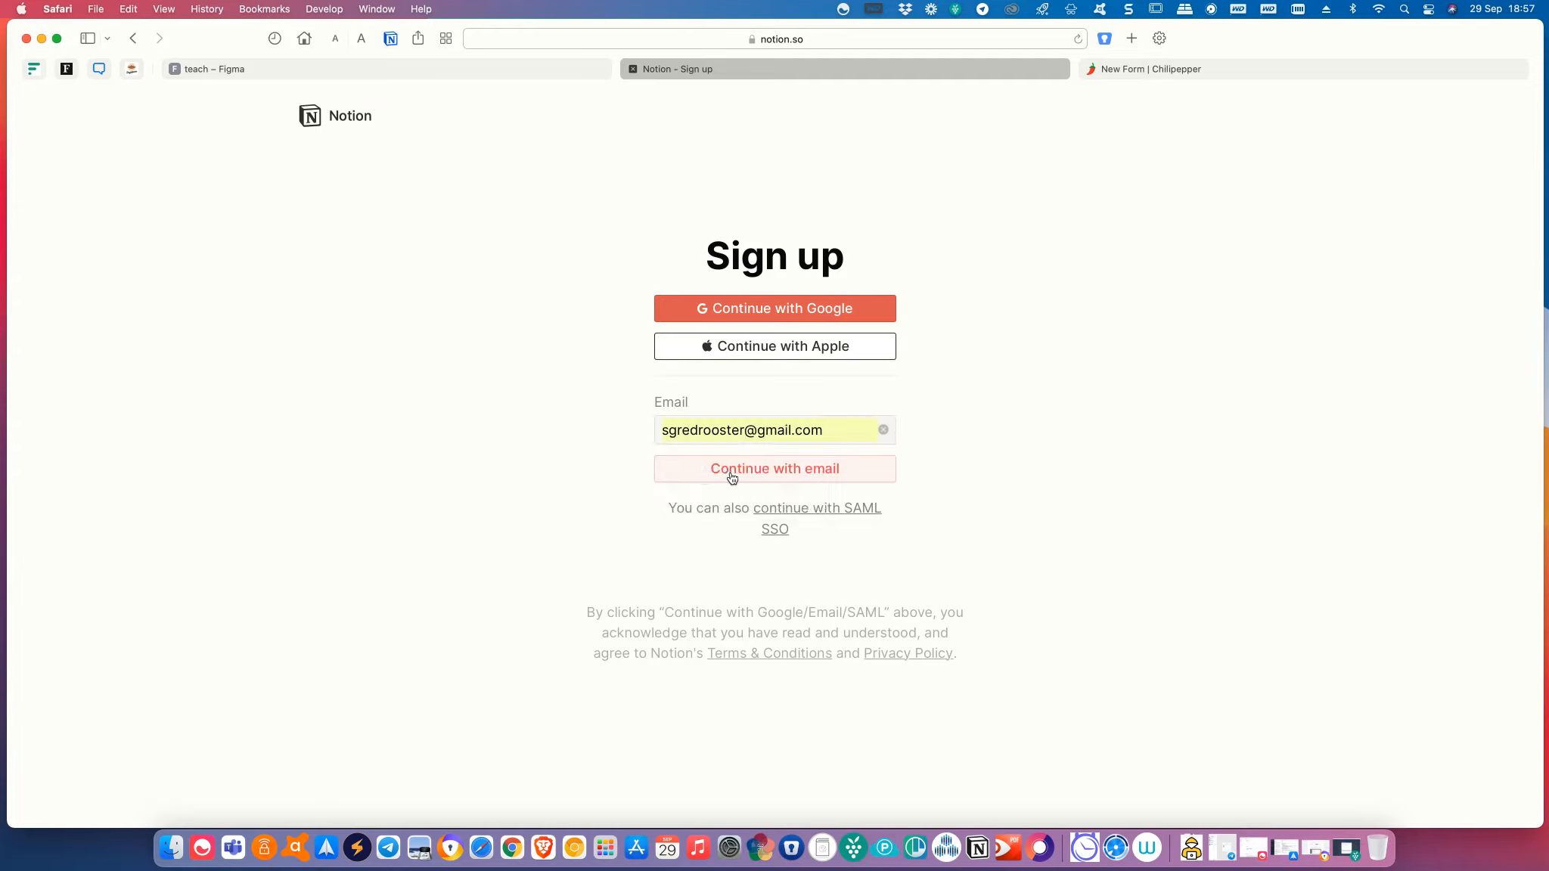
pyautogui.click(732, 476)
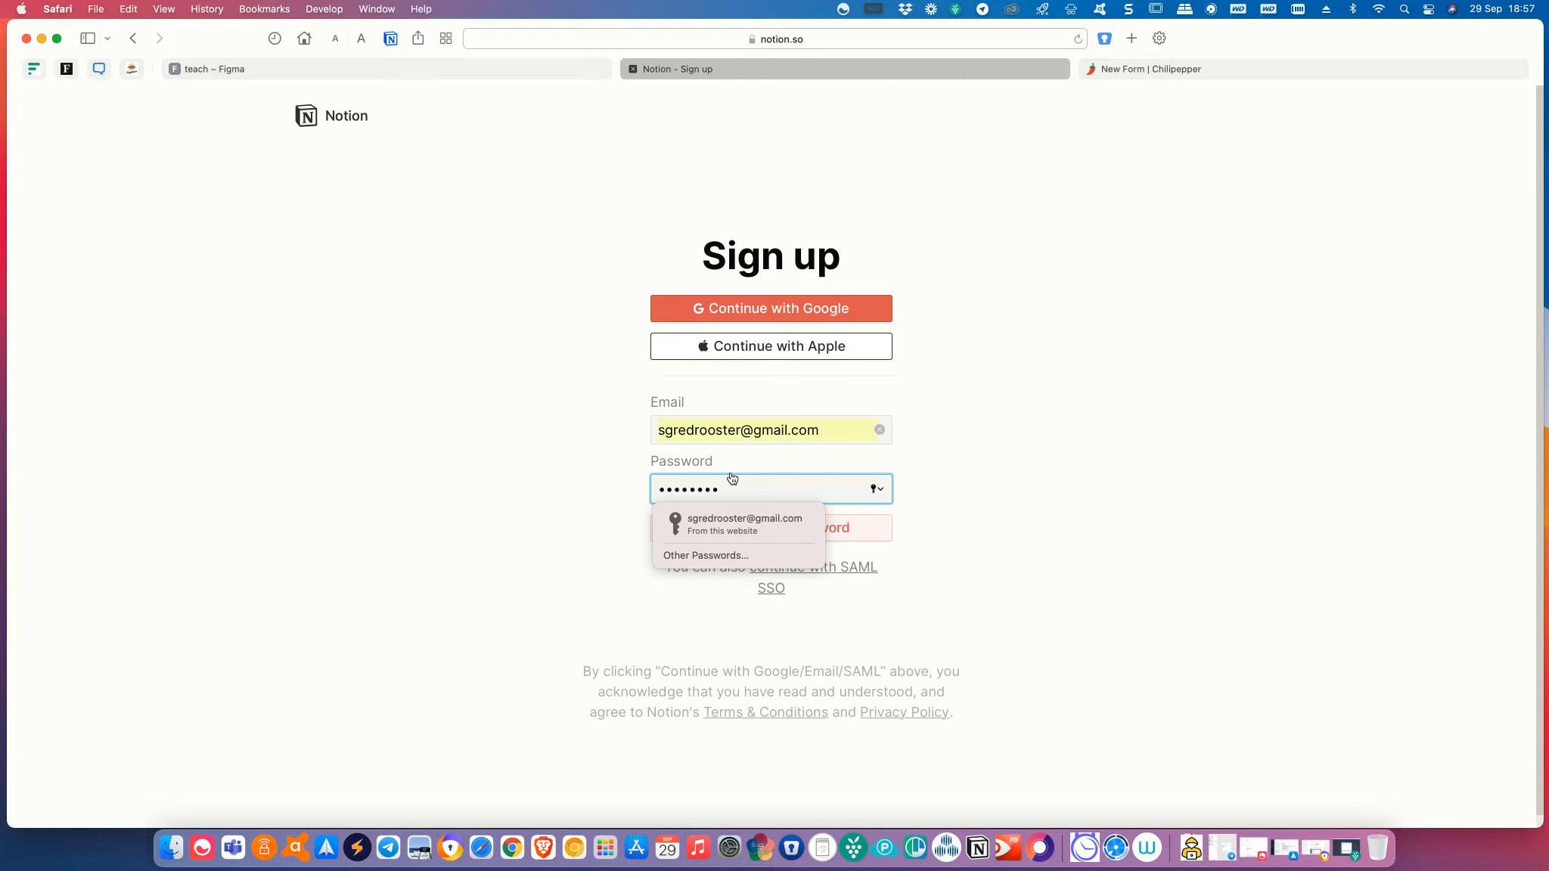
pyautogui.click(738, 519)
pyautogui.click(749, 531)
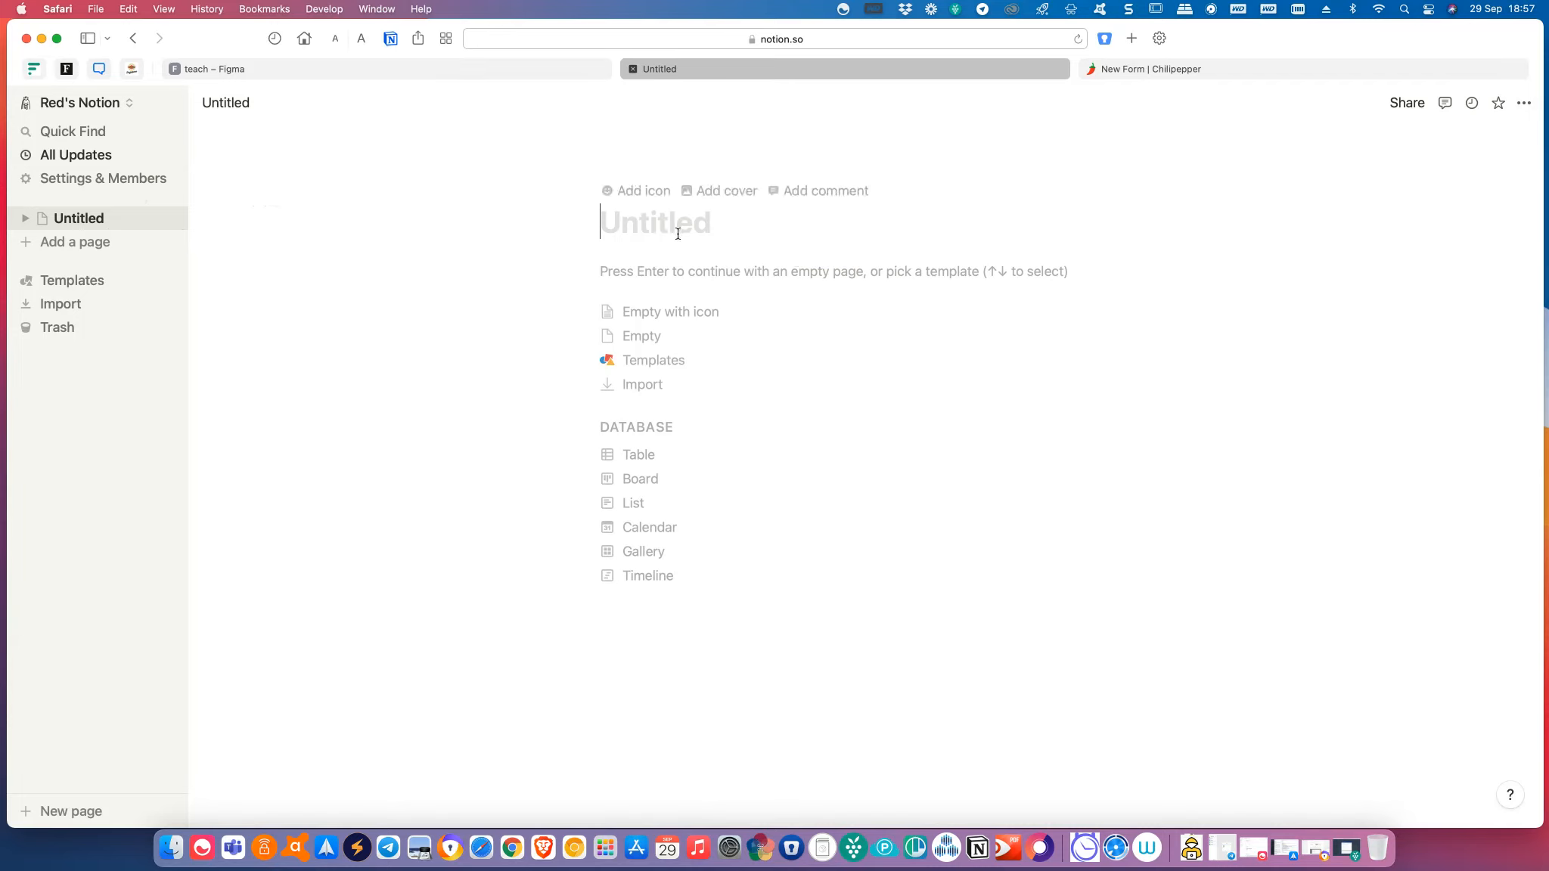
# Title the page 'Chilli Demo', start it empty, and insert an inline table via /tabl.
pyautogui.write('Chilli')
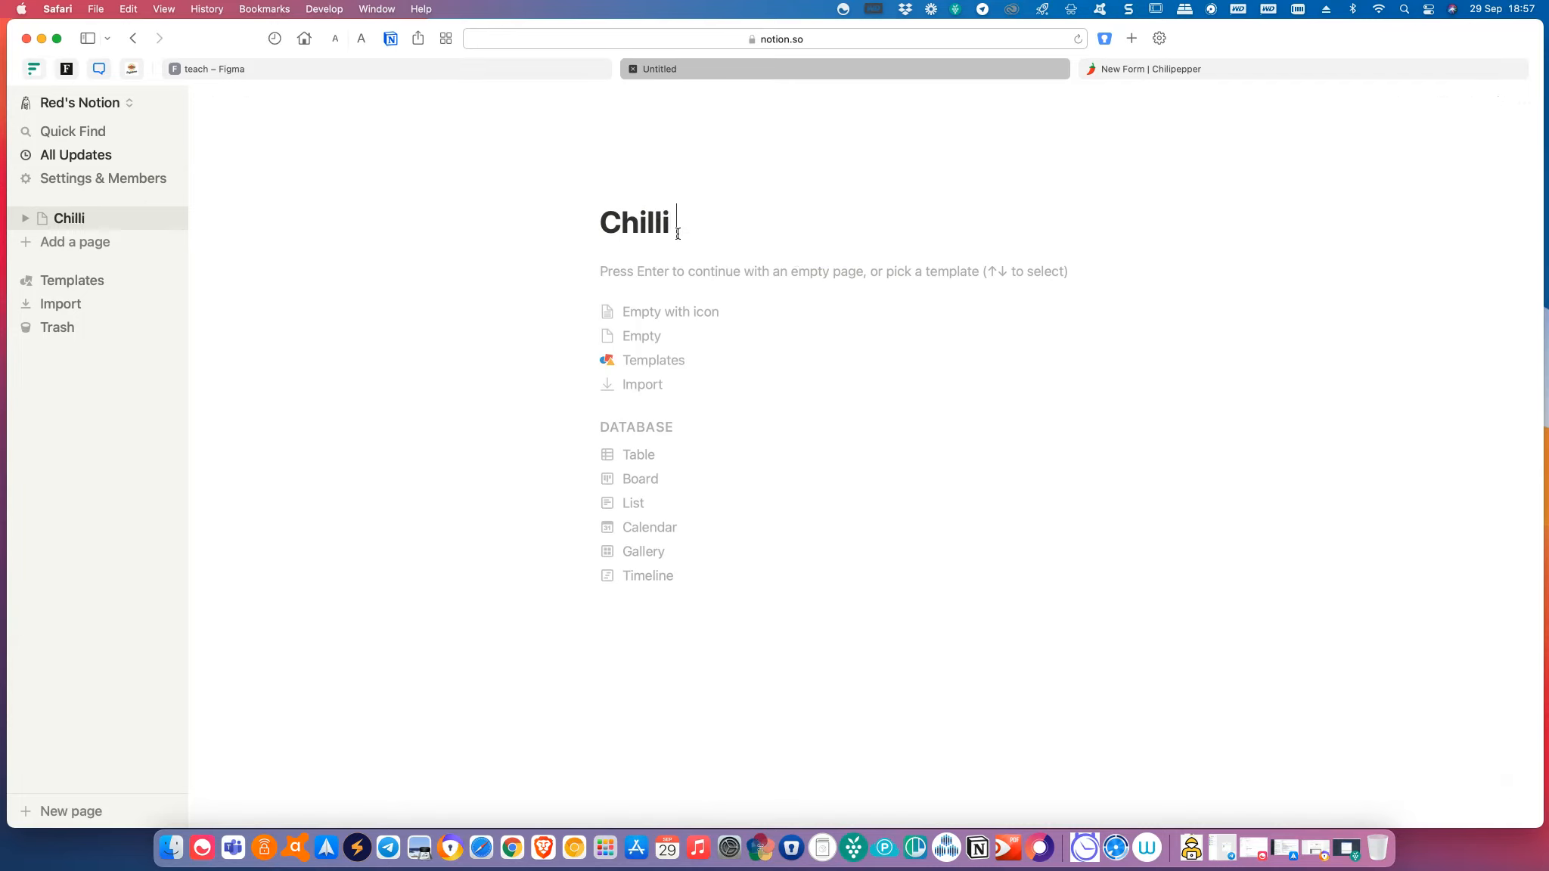
pyautogui.write(' Demo')
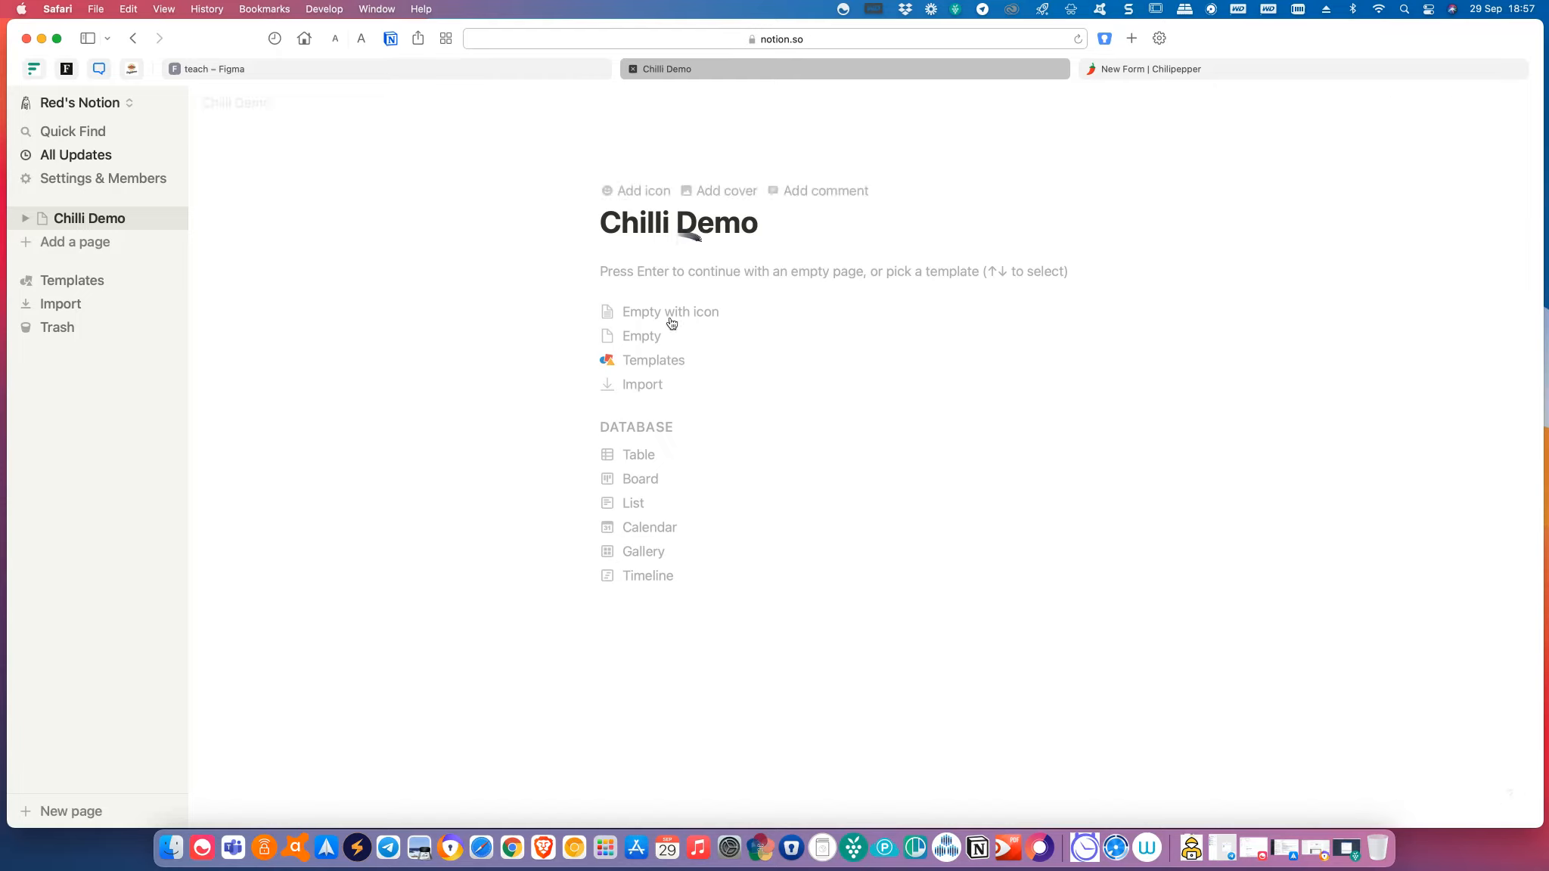
pyautogui.click(656, 340)
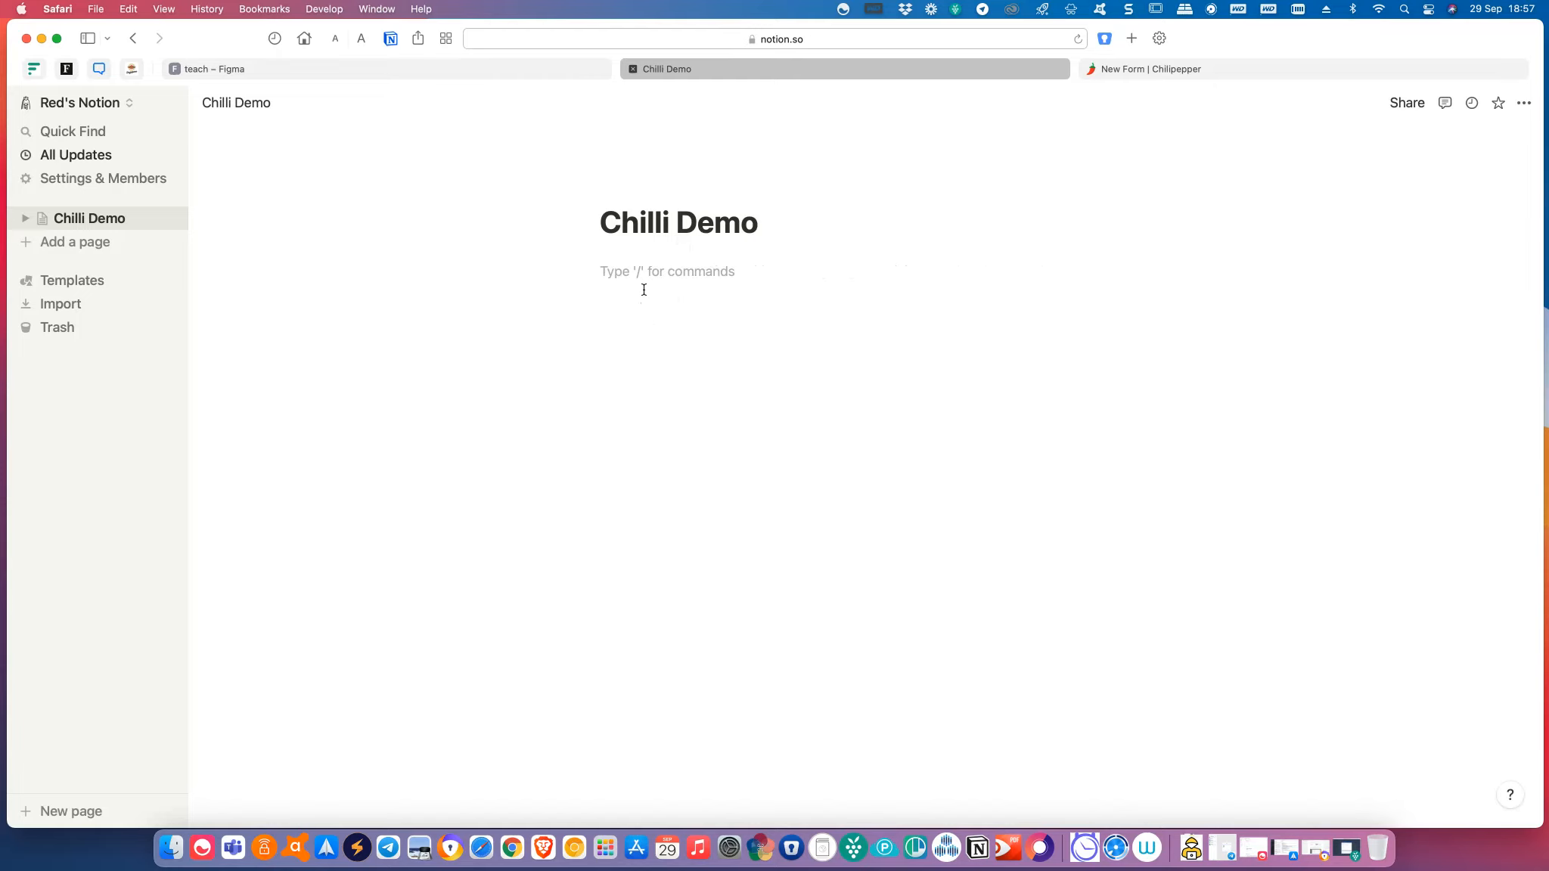
pyautogui.press('Return')
pyautogui.press('Return')
pyautogui.write('/')
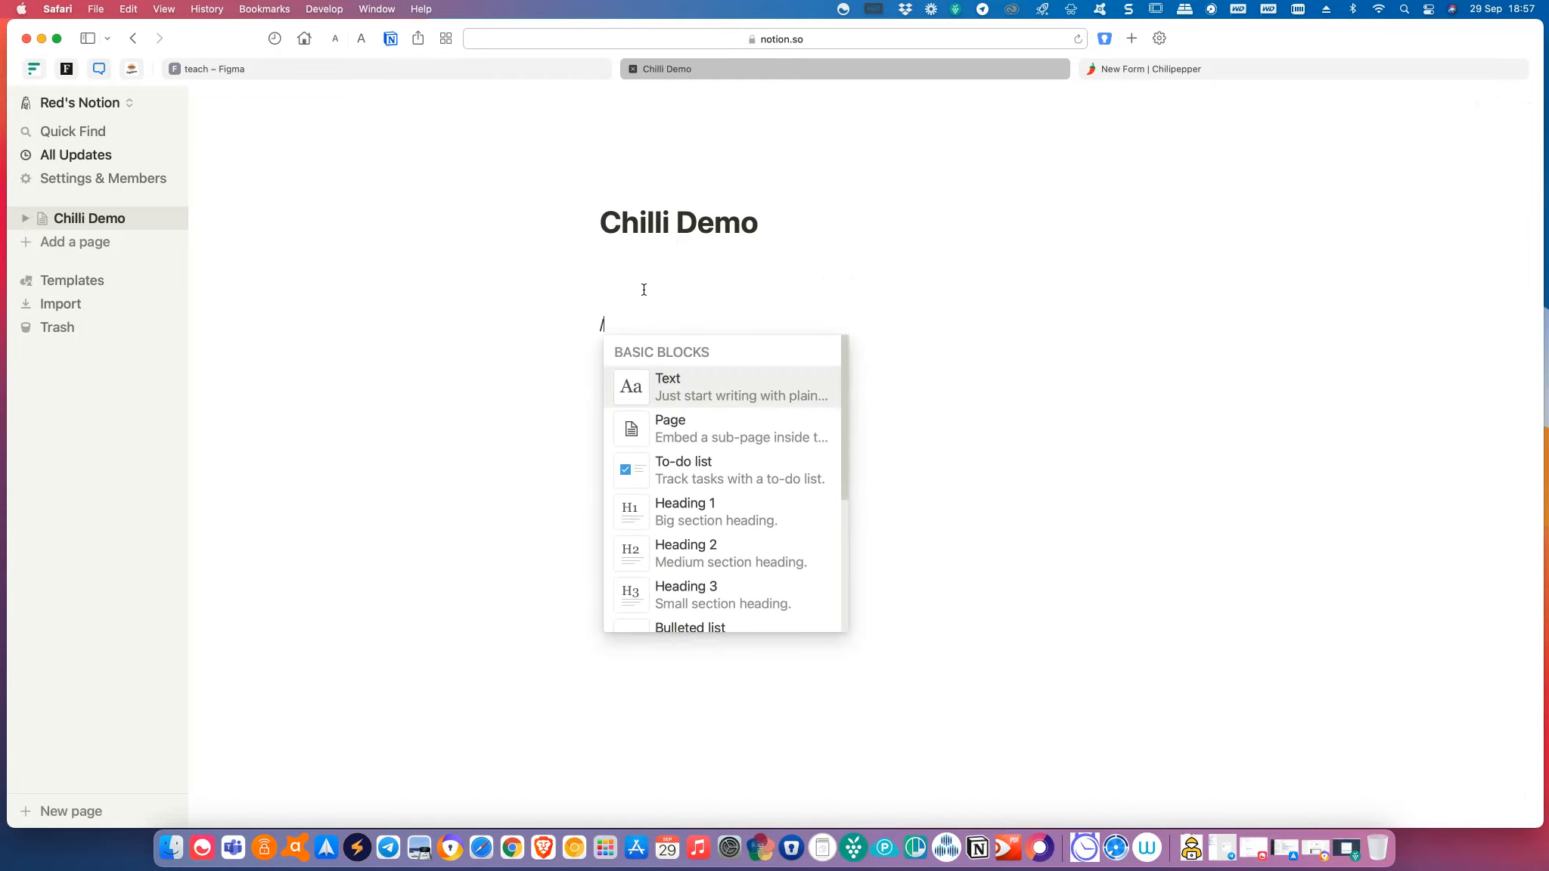
pyautogui.write('t')
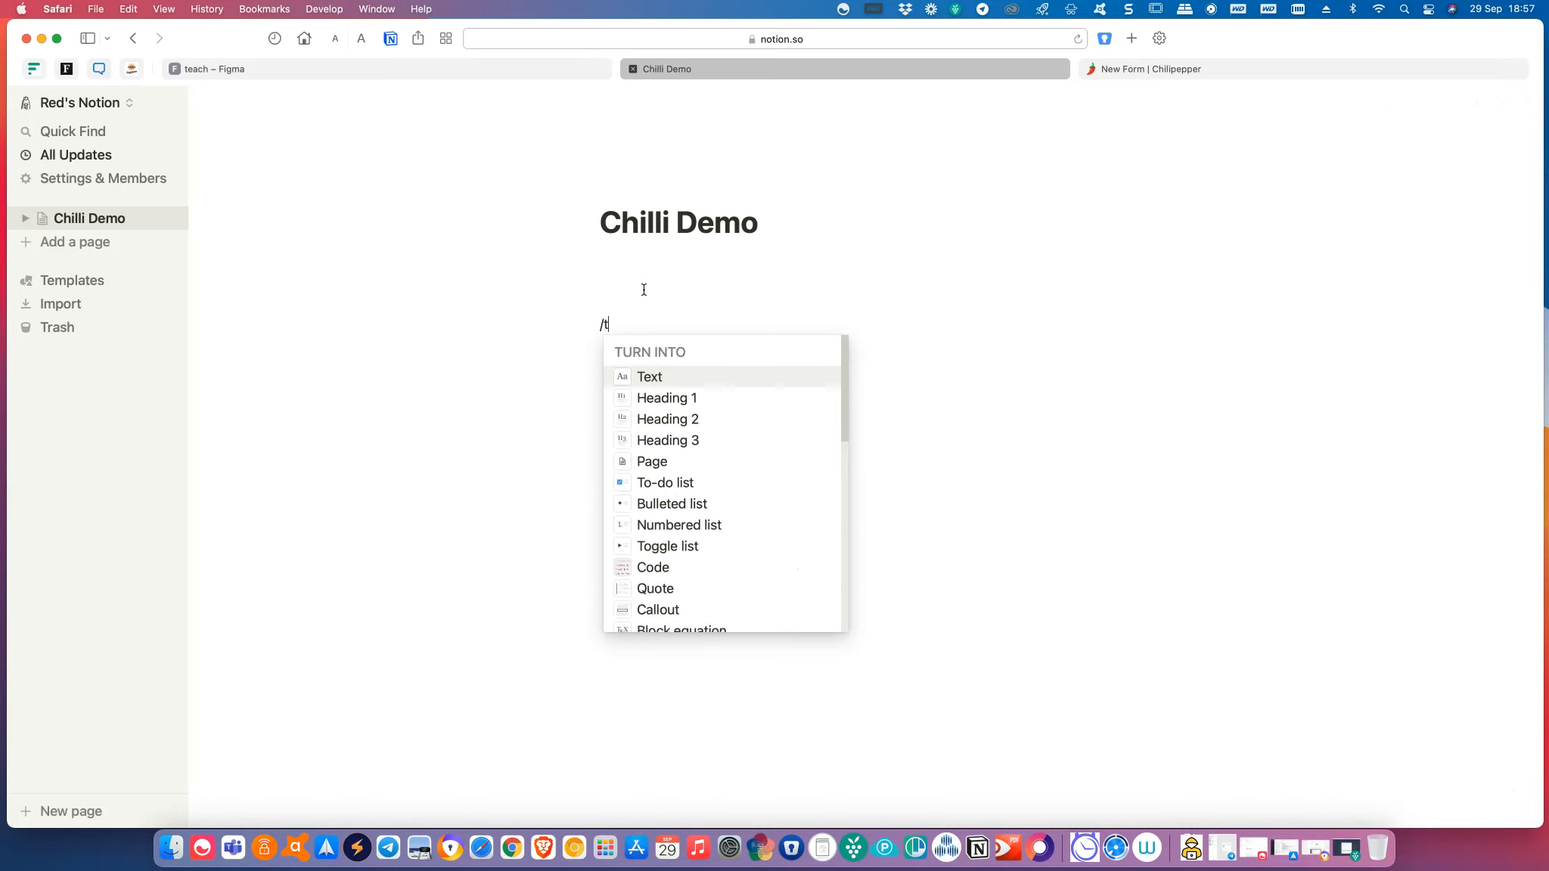
pyautogui.write('ab')
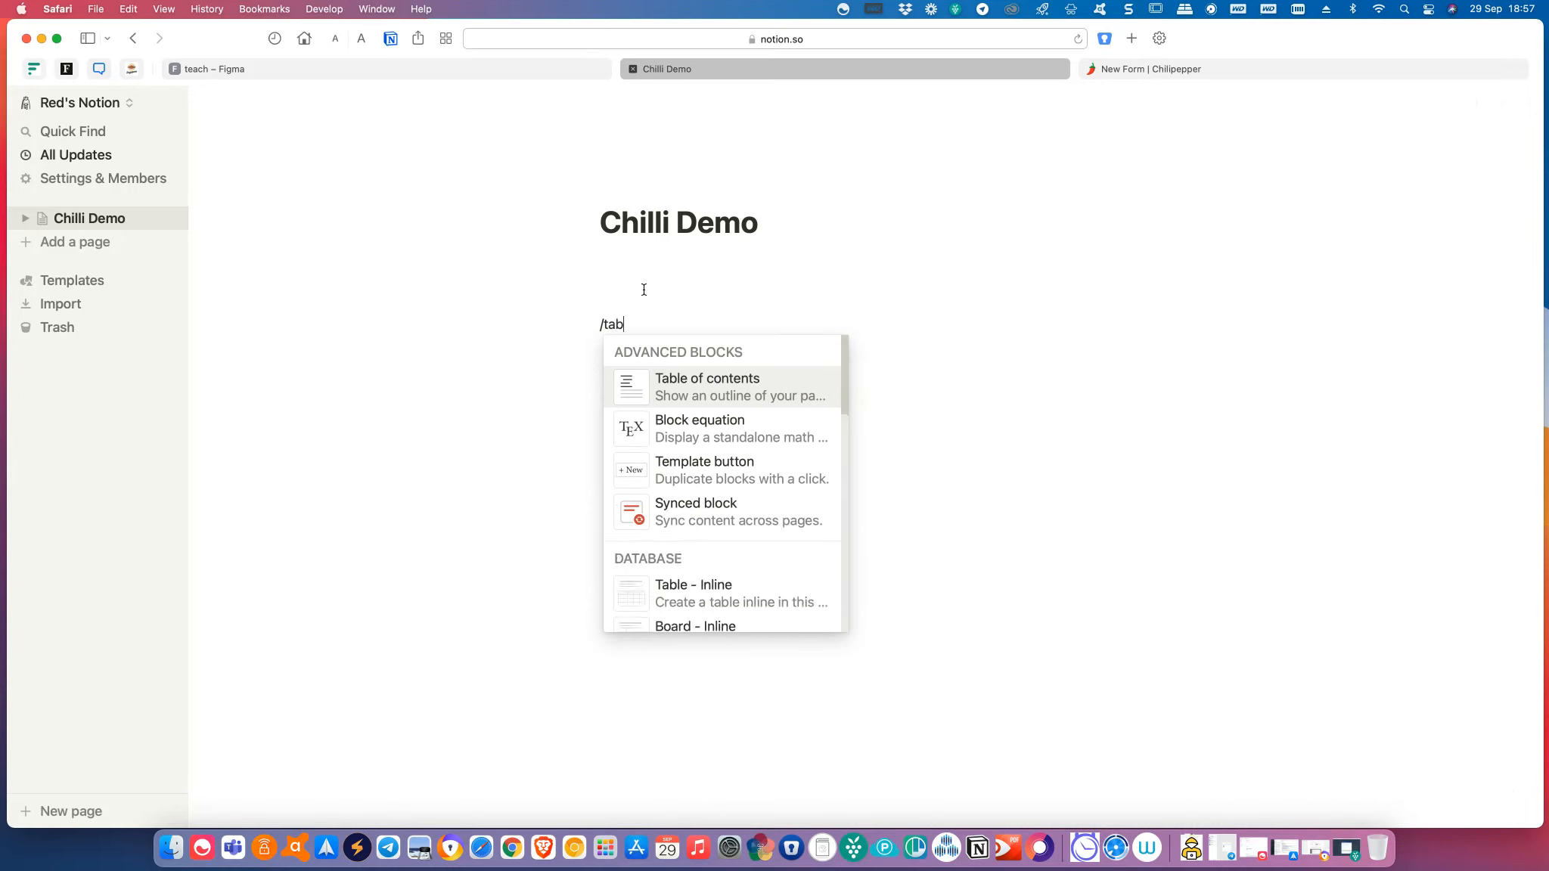
pyautogui.write('l')
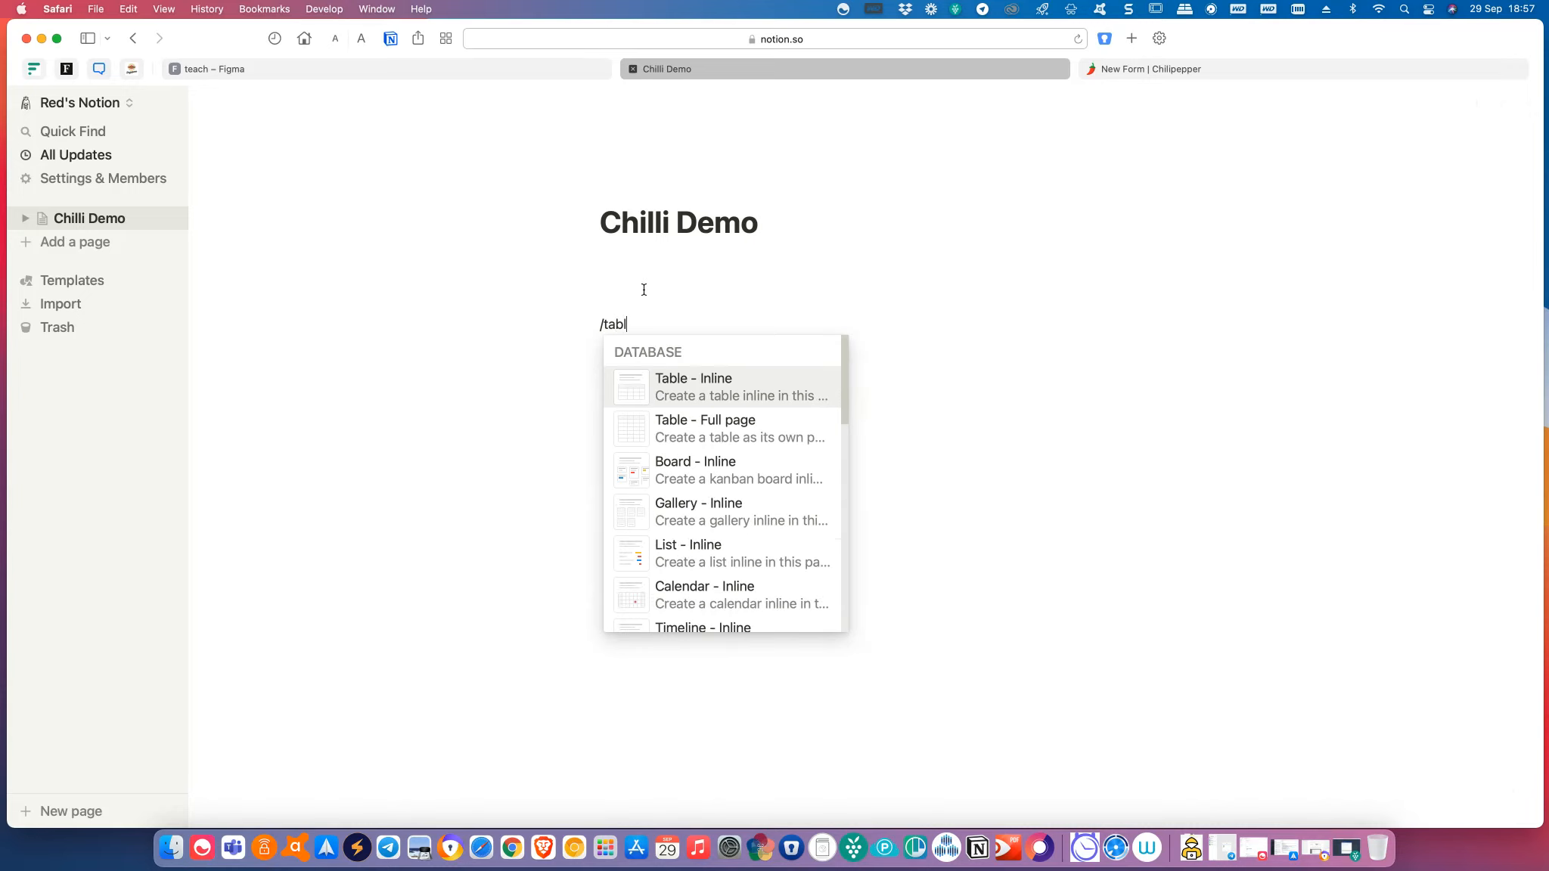
pyautogui.click(690, 398)
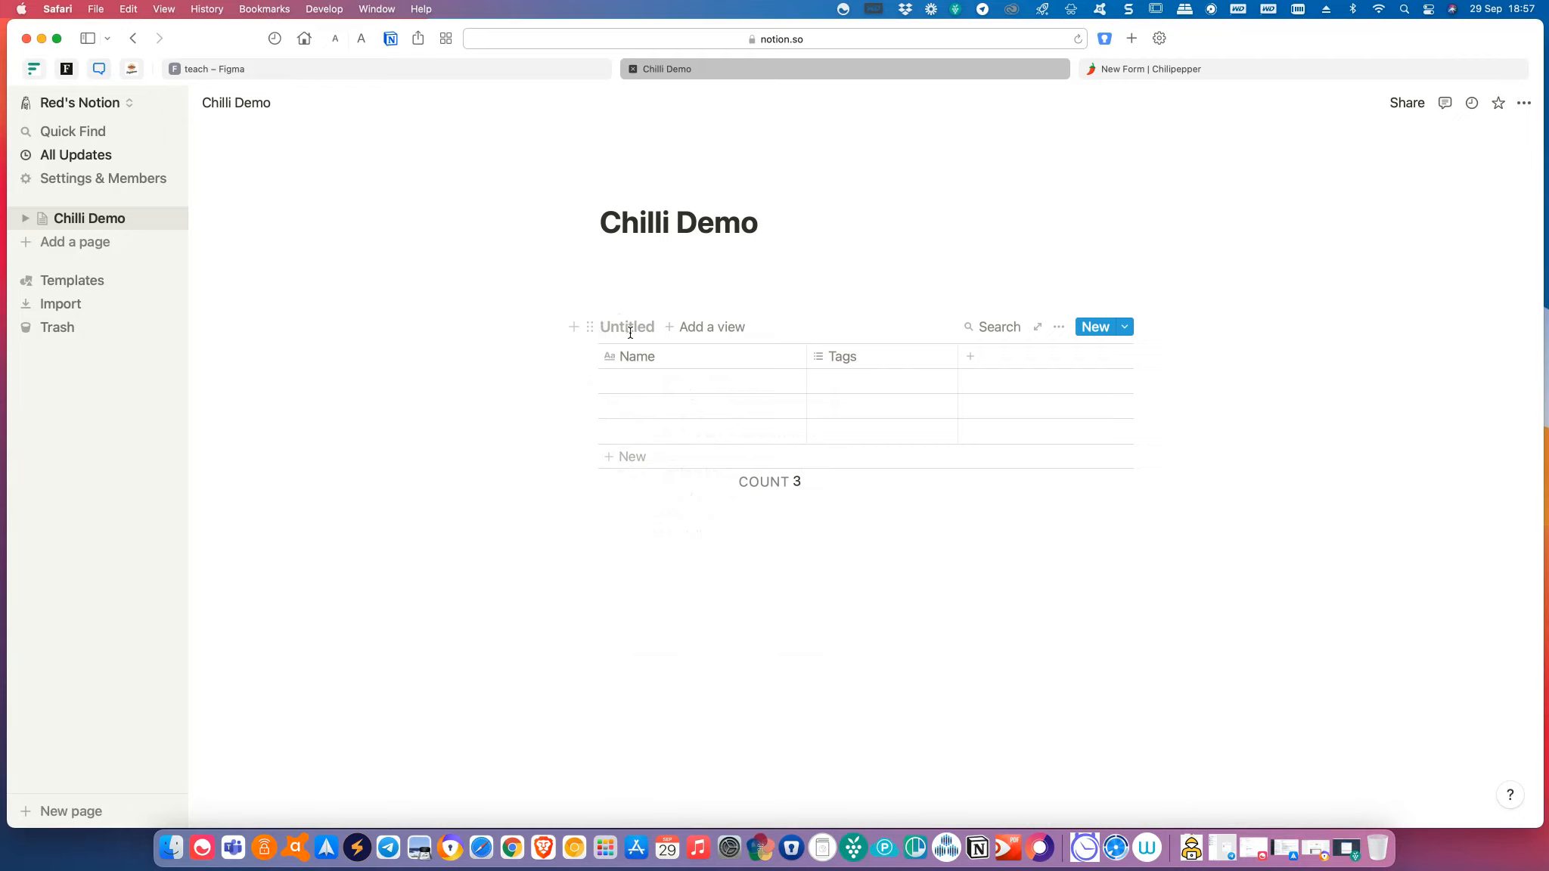
# Name the table 'demo' and turn the second column into an Email property.
pyautogui.write('demo')
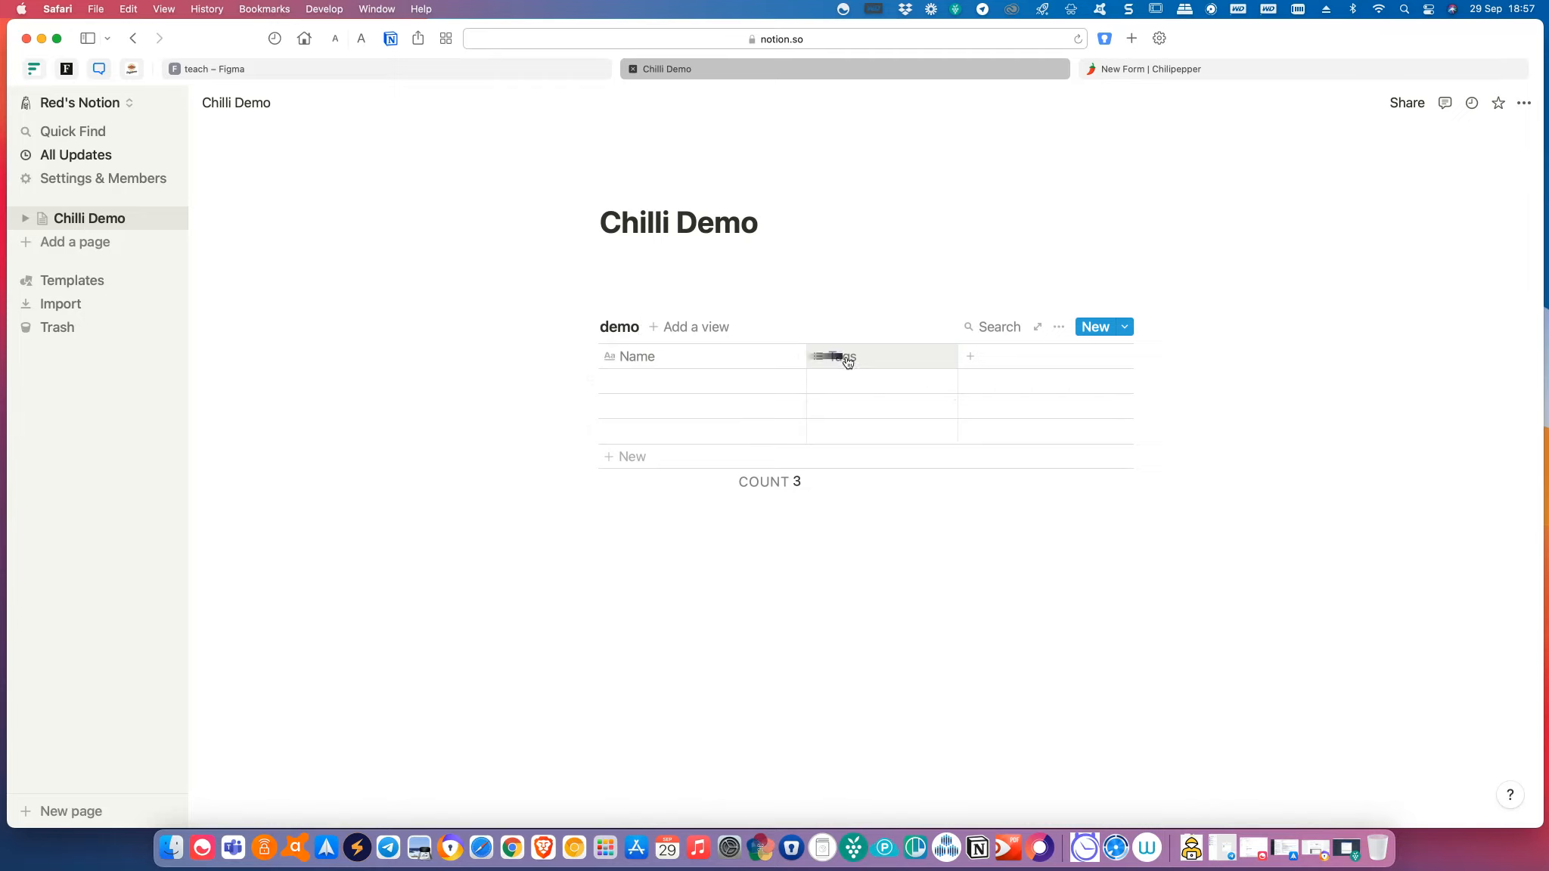
pyautogui.moveTo(848, 364)
pyautogui.mouseDown()
pyautogui.moveTo(1012, 356)
pyautogui.moveTo(876, 365)
pyautogui.mouseUp()
pyautogui.click(854, 363)
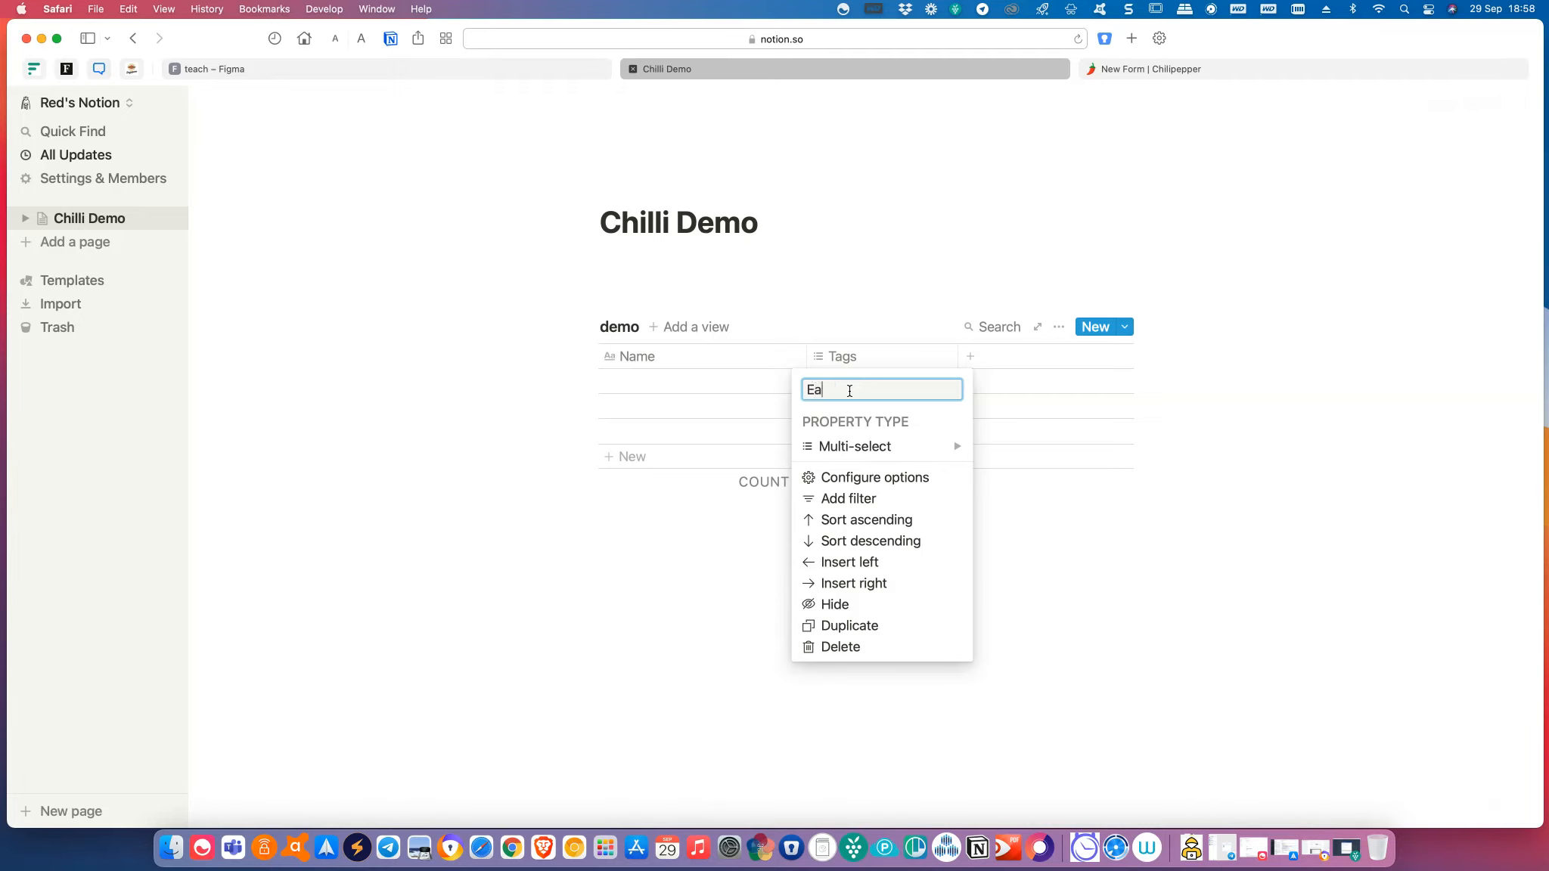
pyautogui.write('l')
pyautogui.moveTo(921, 452)
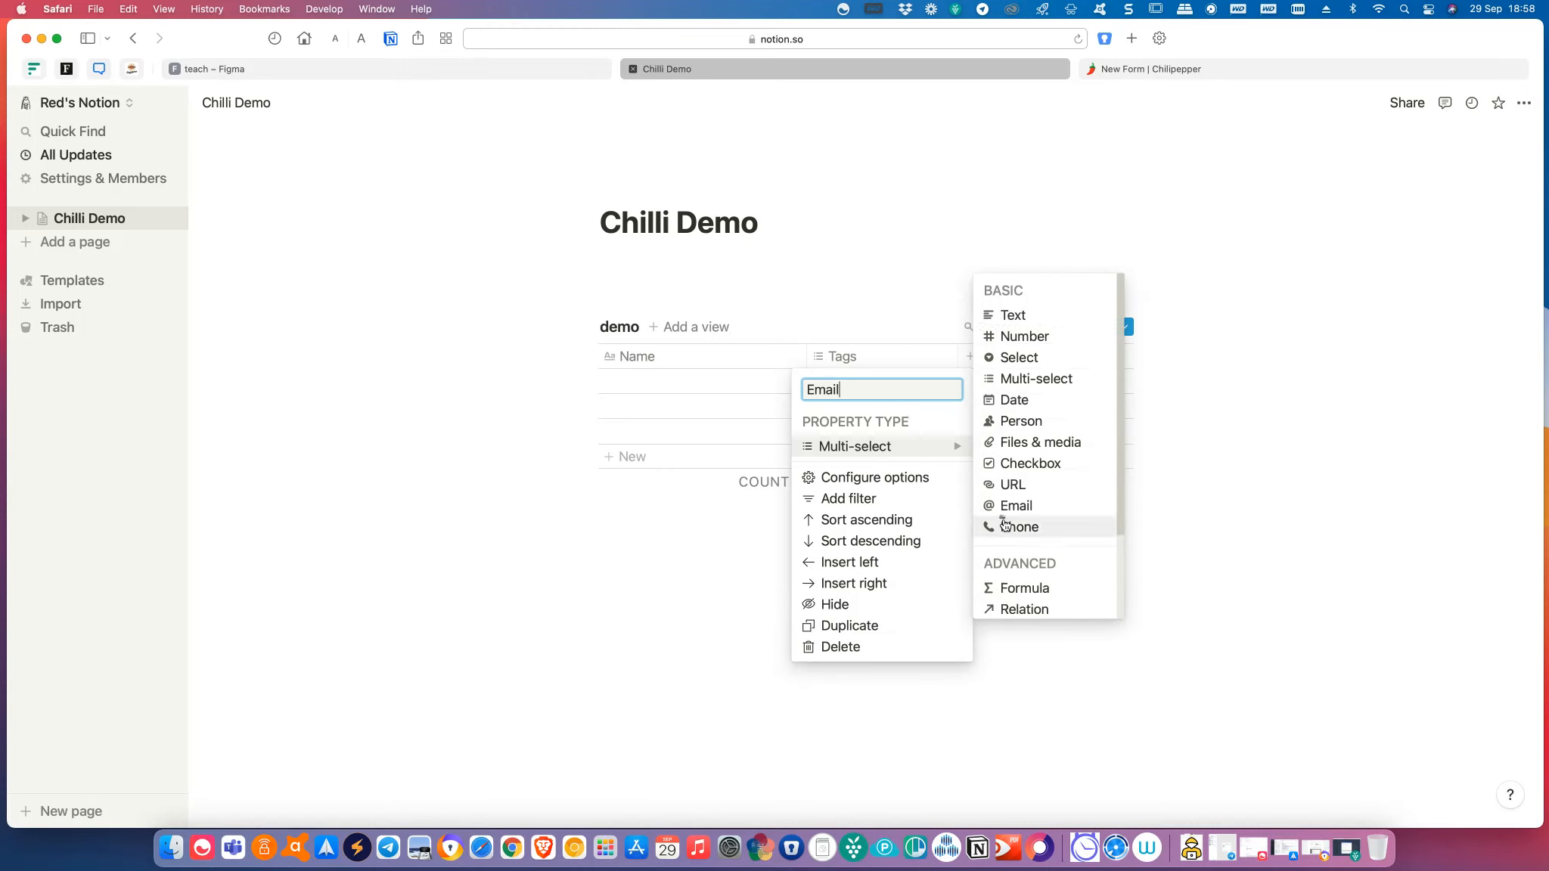
pyautogui.click(1004, 509)
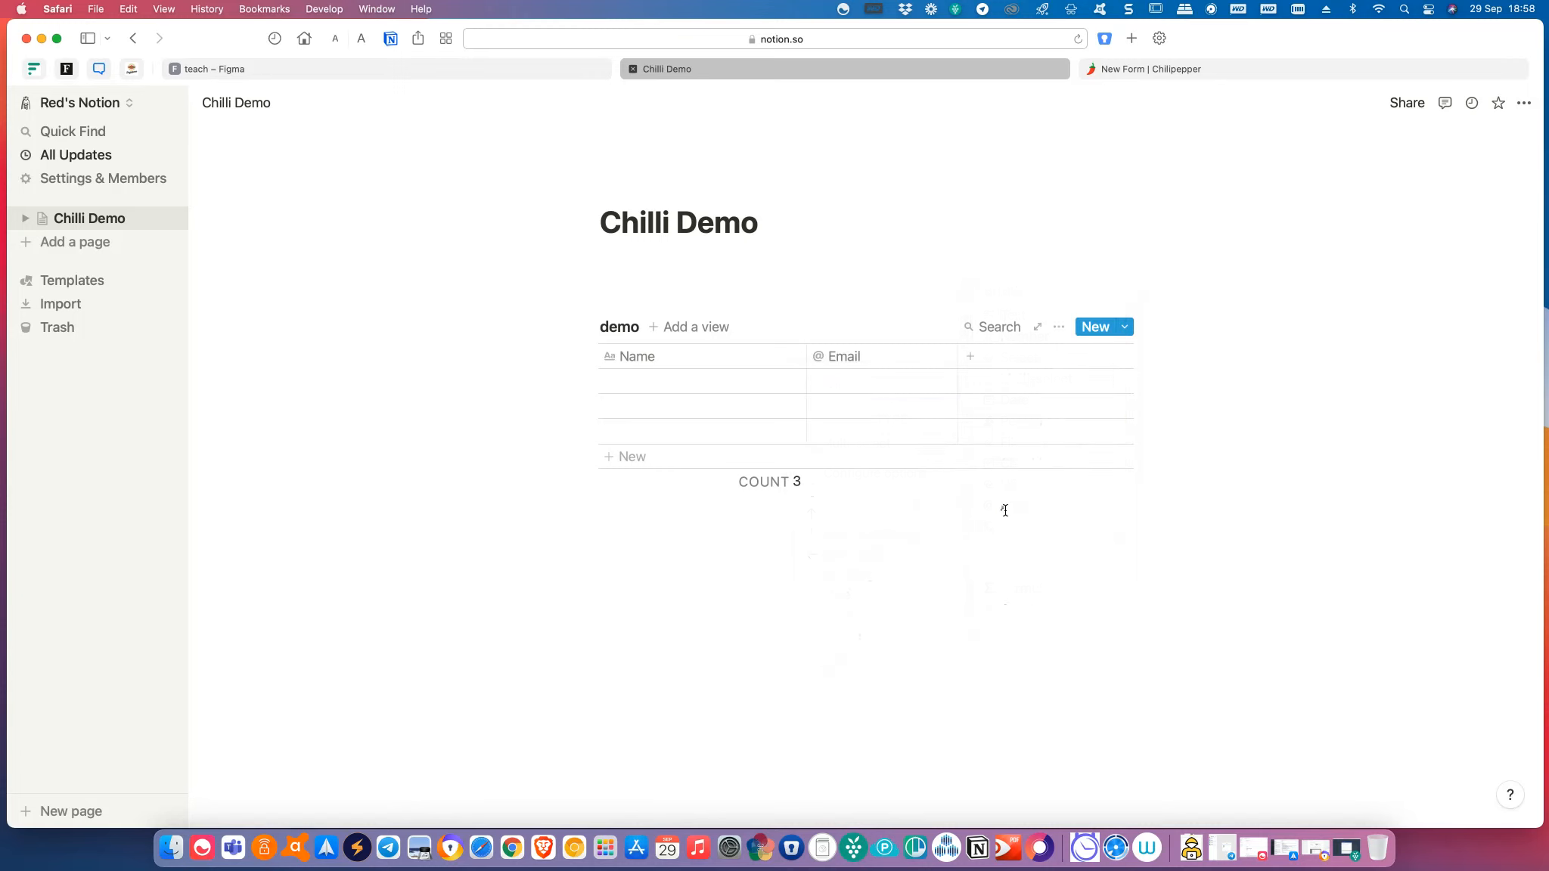
# Add a phone-number property column named 'Mobile'.
pyautogui.click(969, 358)
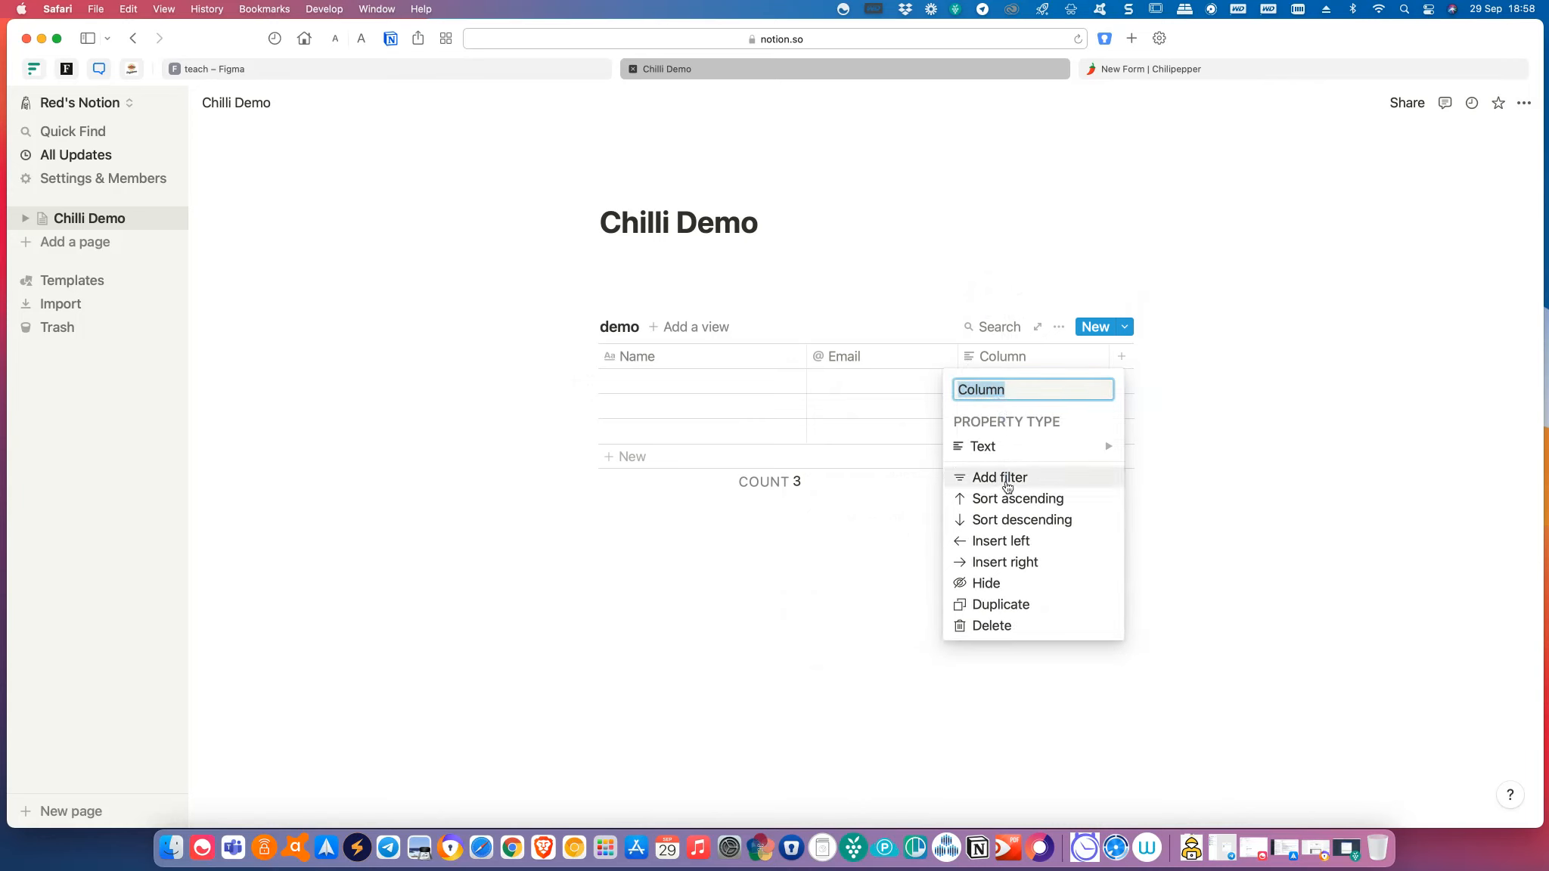
pyautogui.moveTo(1006, 446)
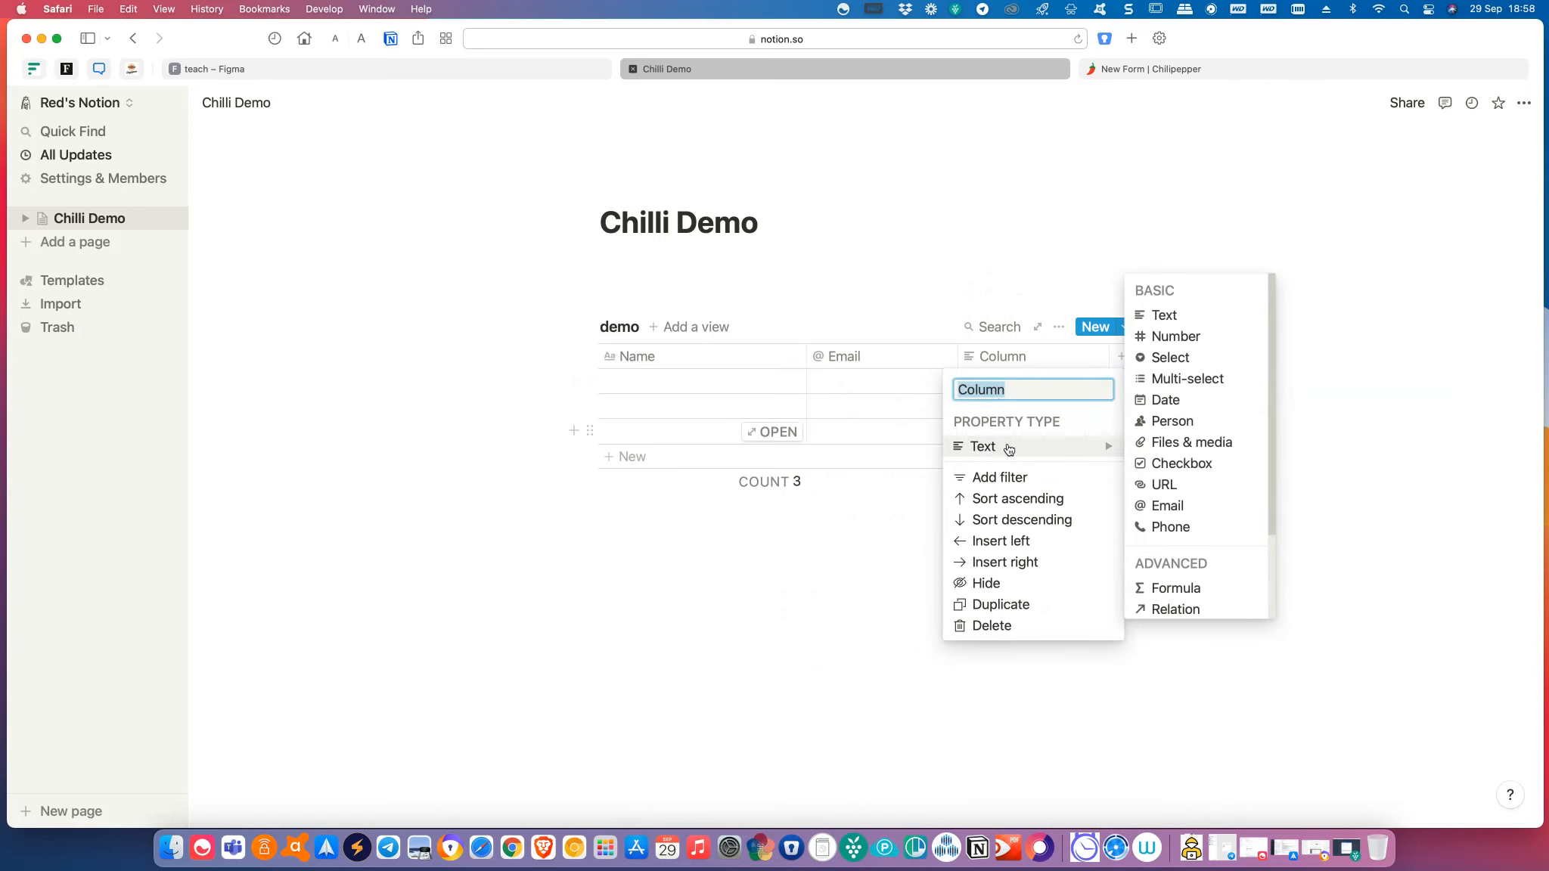
pyautogui.click(1209, 529)
pyautogui.click(1025, 363)
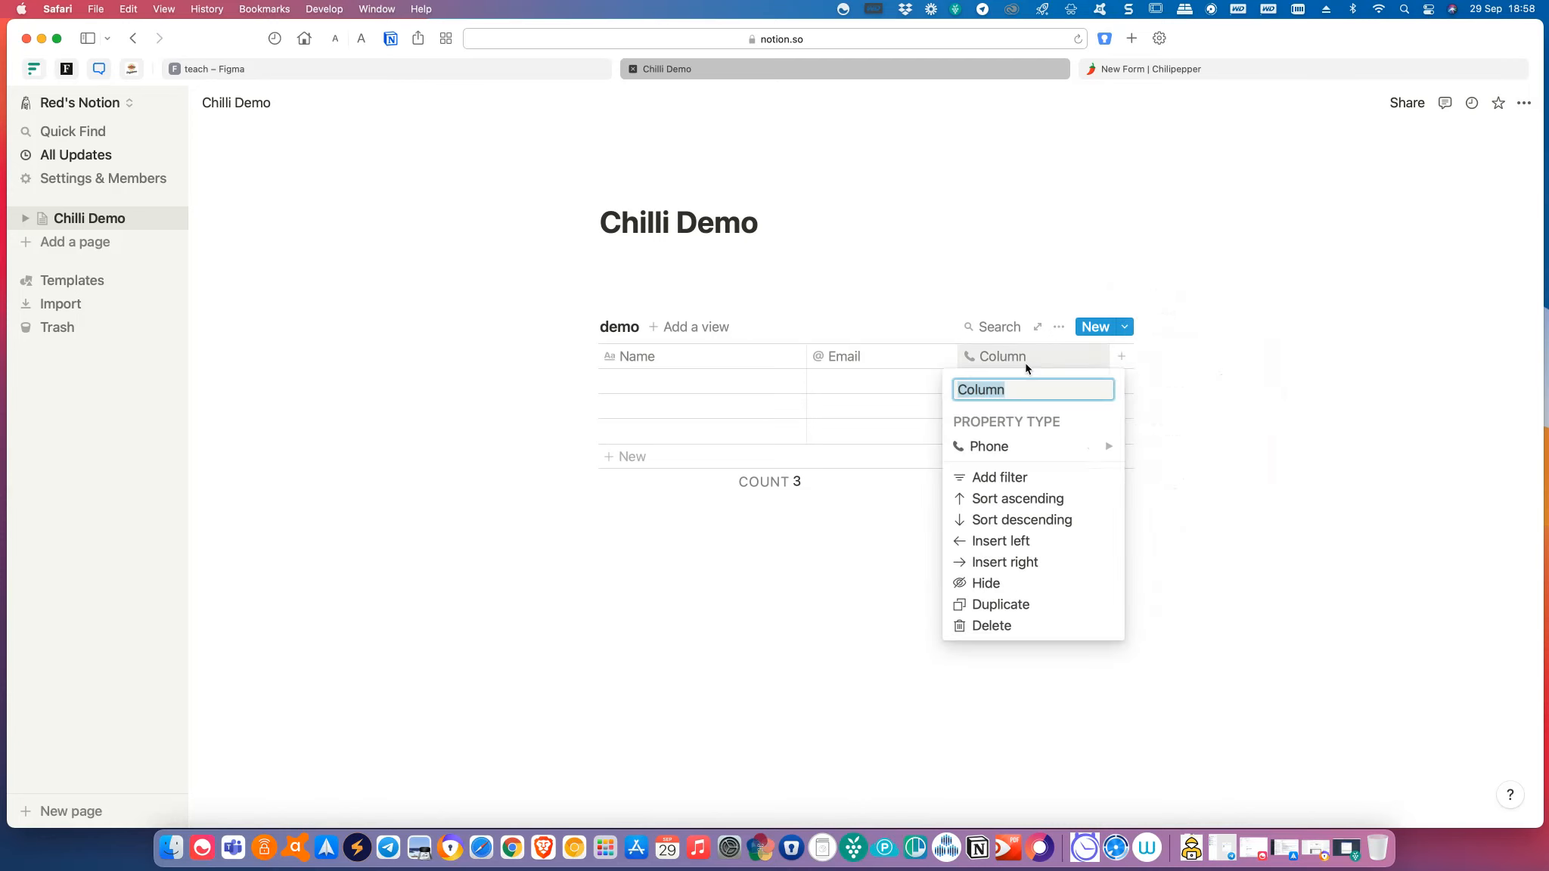
pyautogui.click(1028, 388)
pyautogui.press('BackSpace')
pyautogui.press('BackSpace')
pyautogui.press('BackSpace')
pyautogui.press('BackSpace')
pyautogui.press('BackSpace')
pyautogui.press('BackSpace')
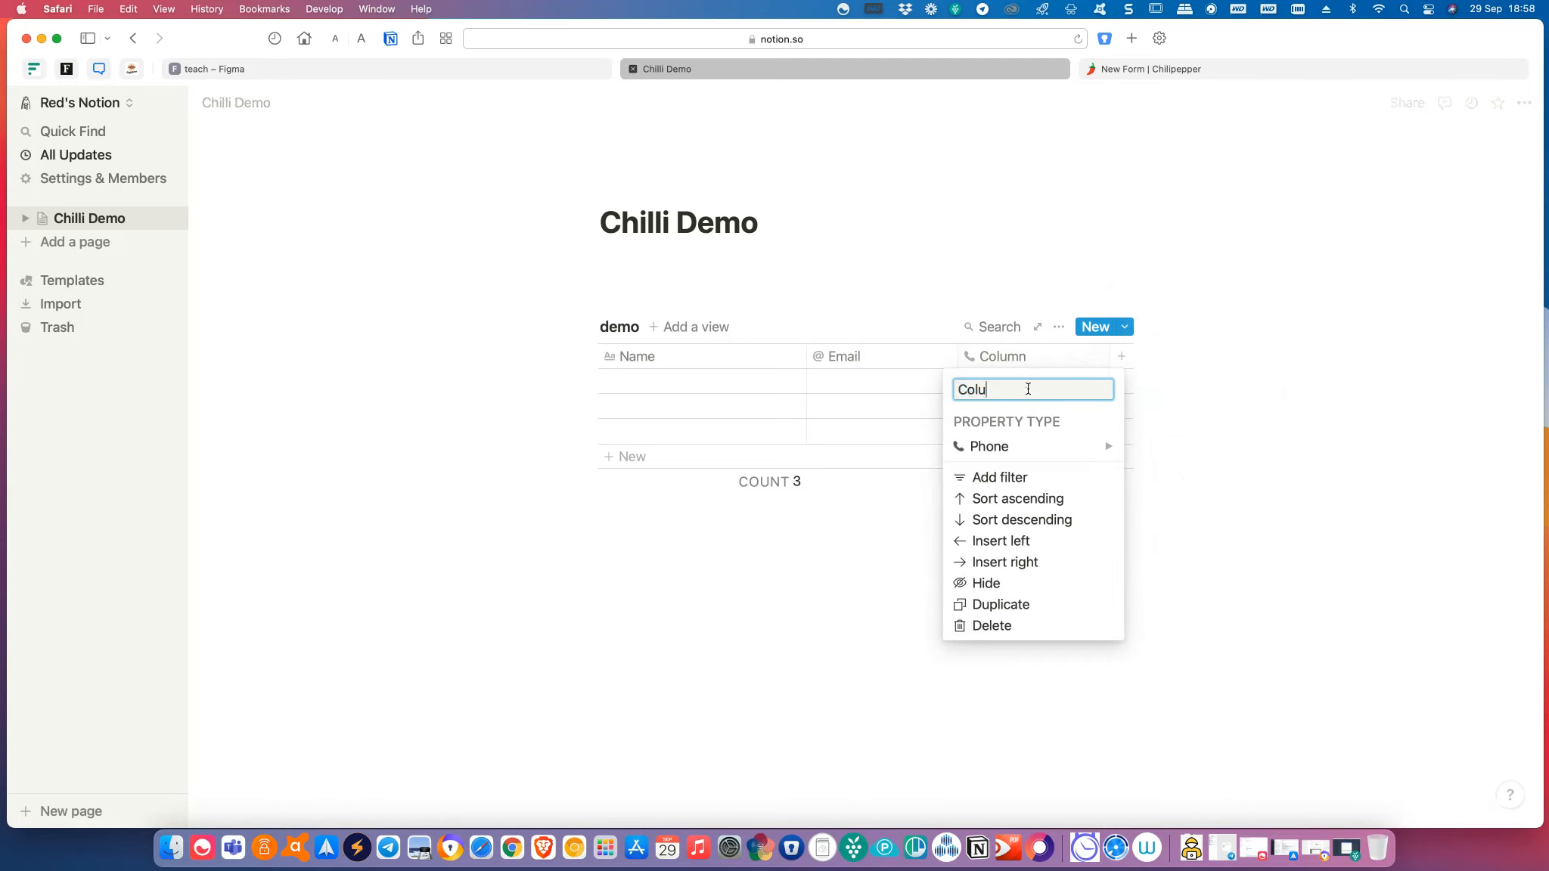
pyautogui.write('Mobile')
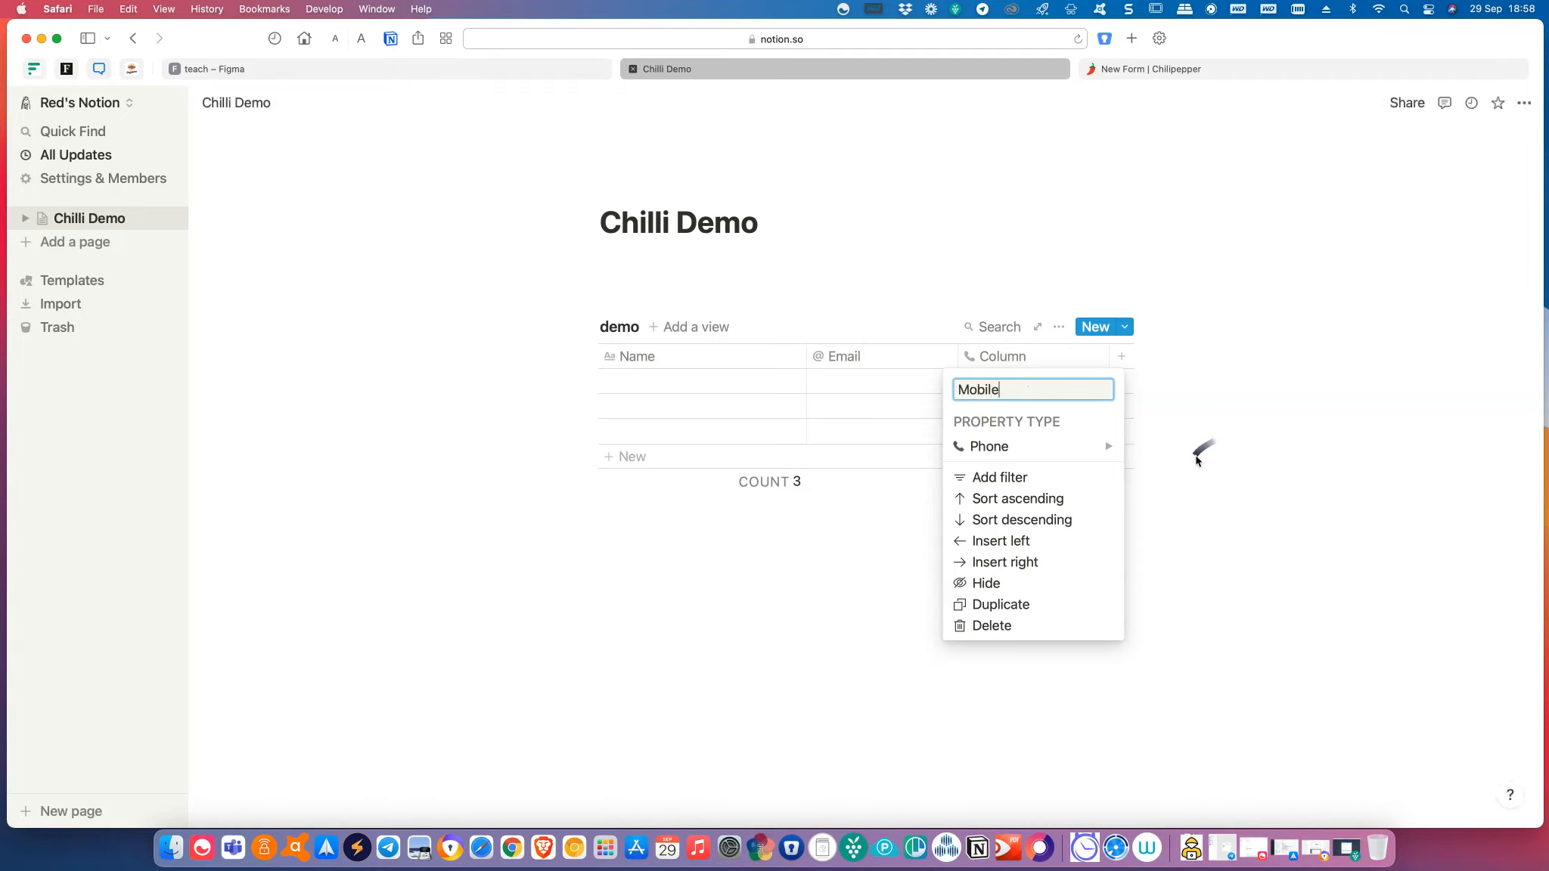
pyautogui.click(1195, 466)
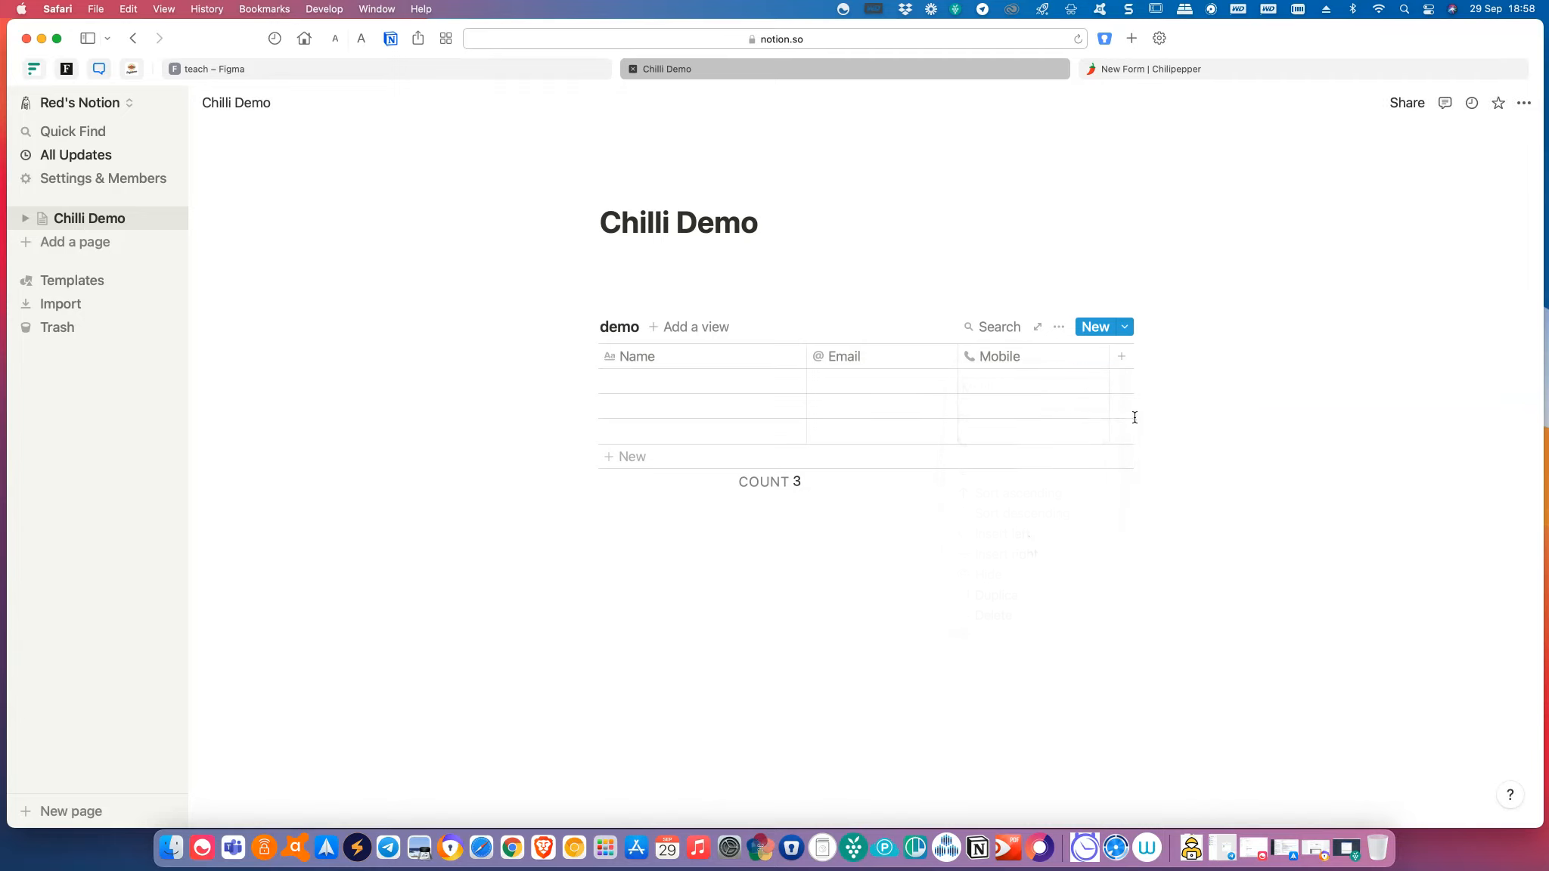
# Add a plain-text 'Message' column and drag it wider.
pyautogui.click(1123, 361)
pyautogui.write('Message')
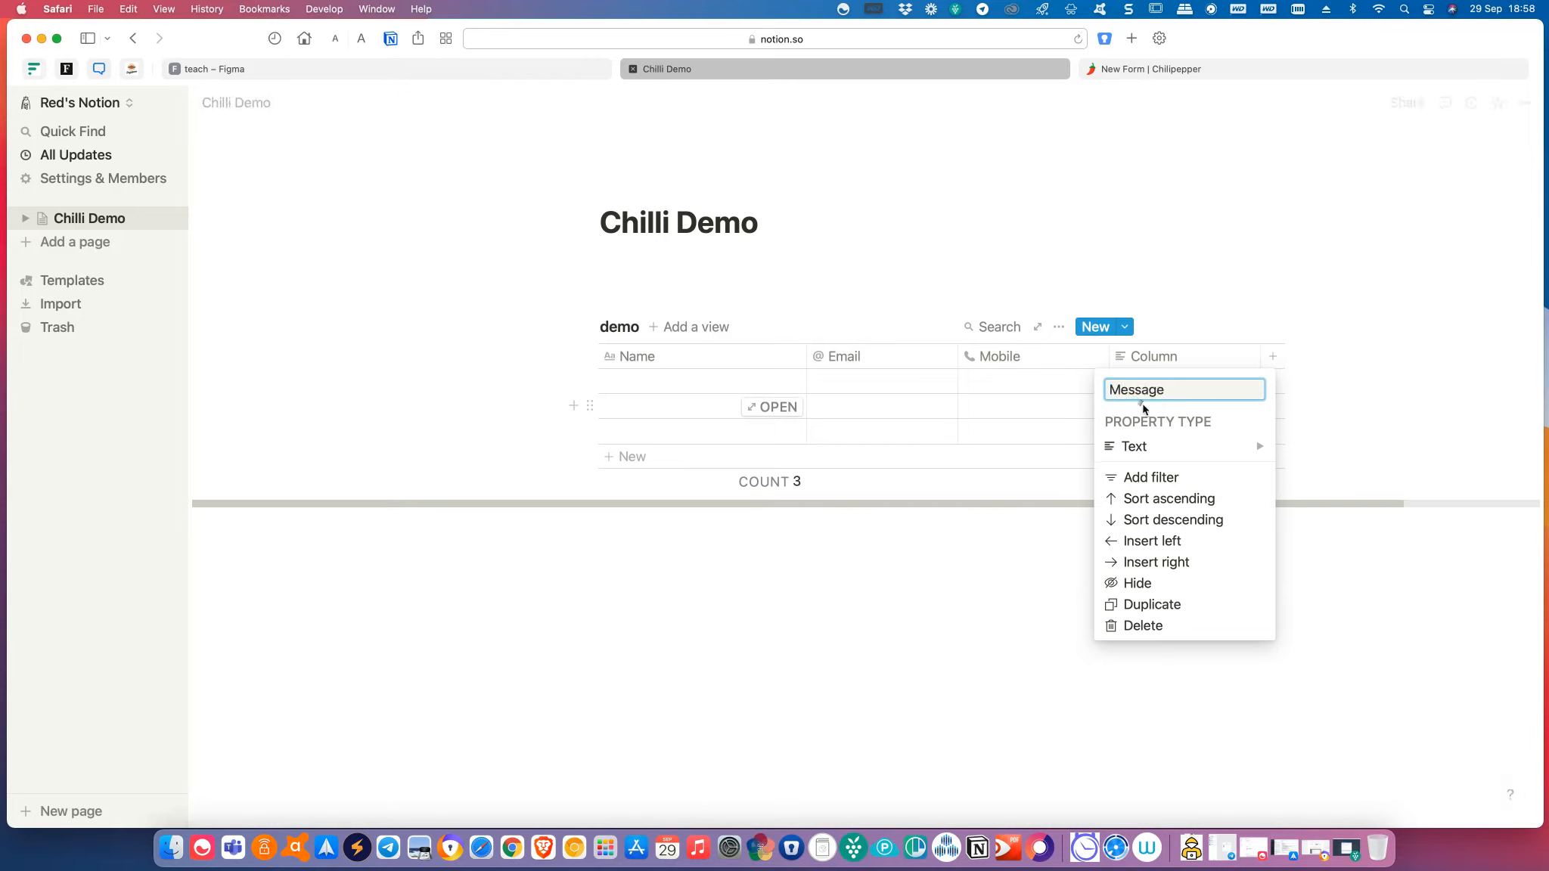
pyautogui.moveTo(1212, 448)
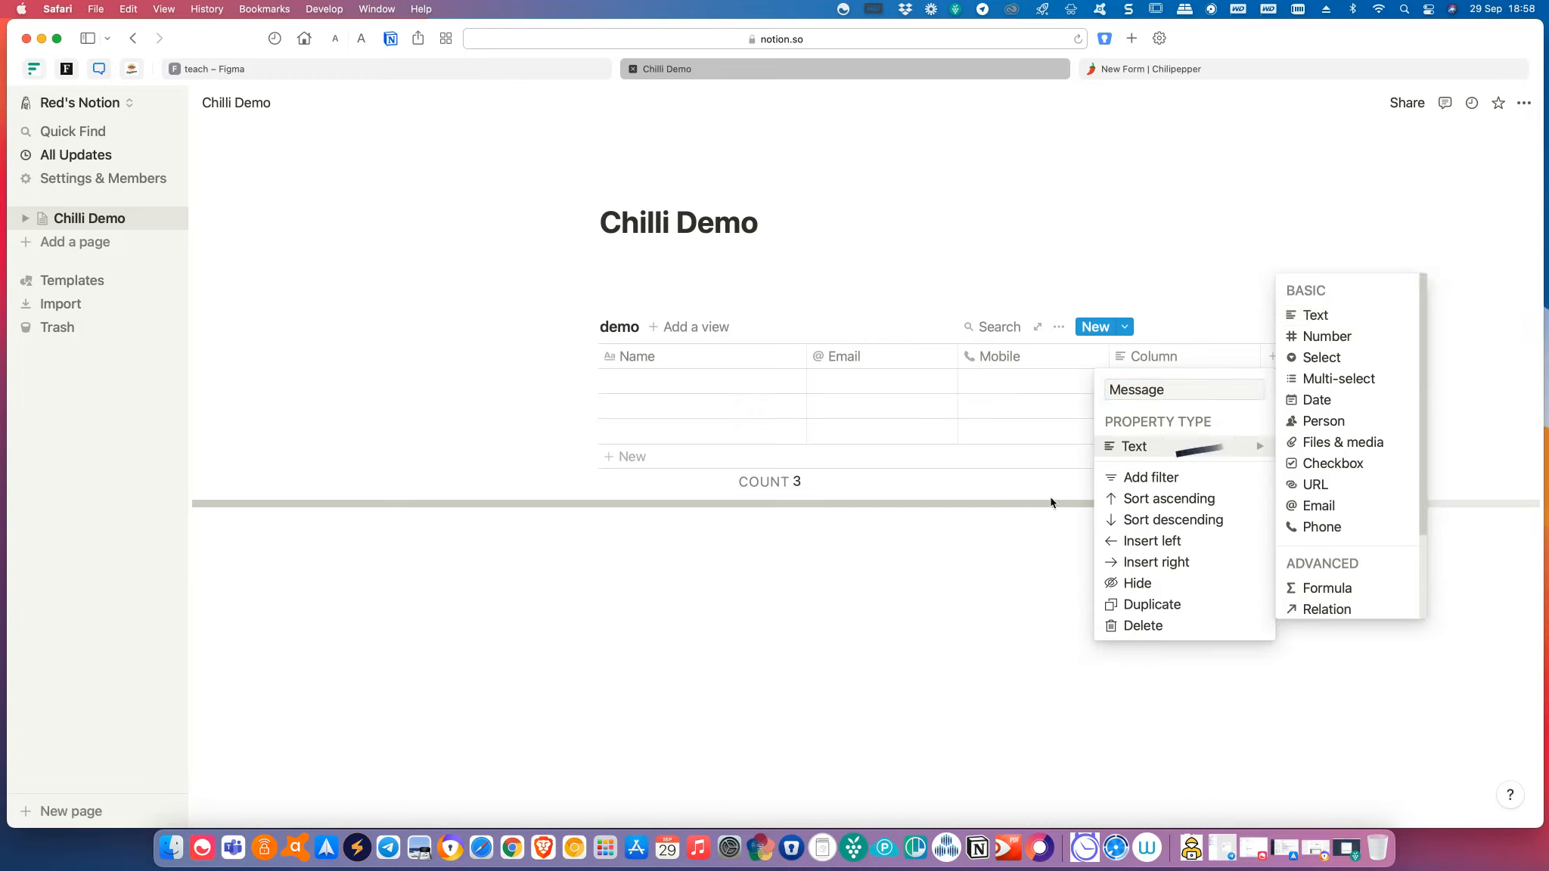
pyautogui.click(921, 653)
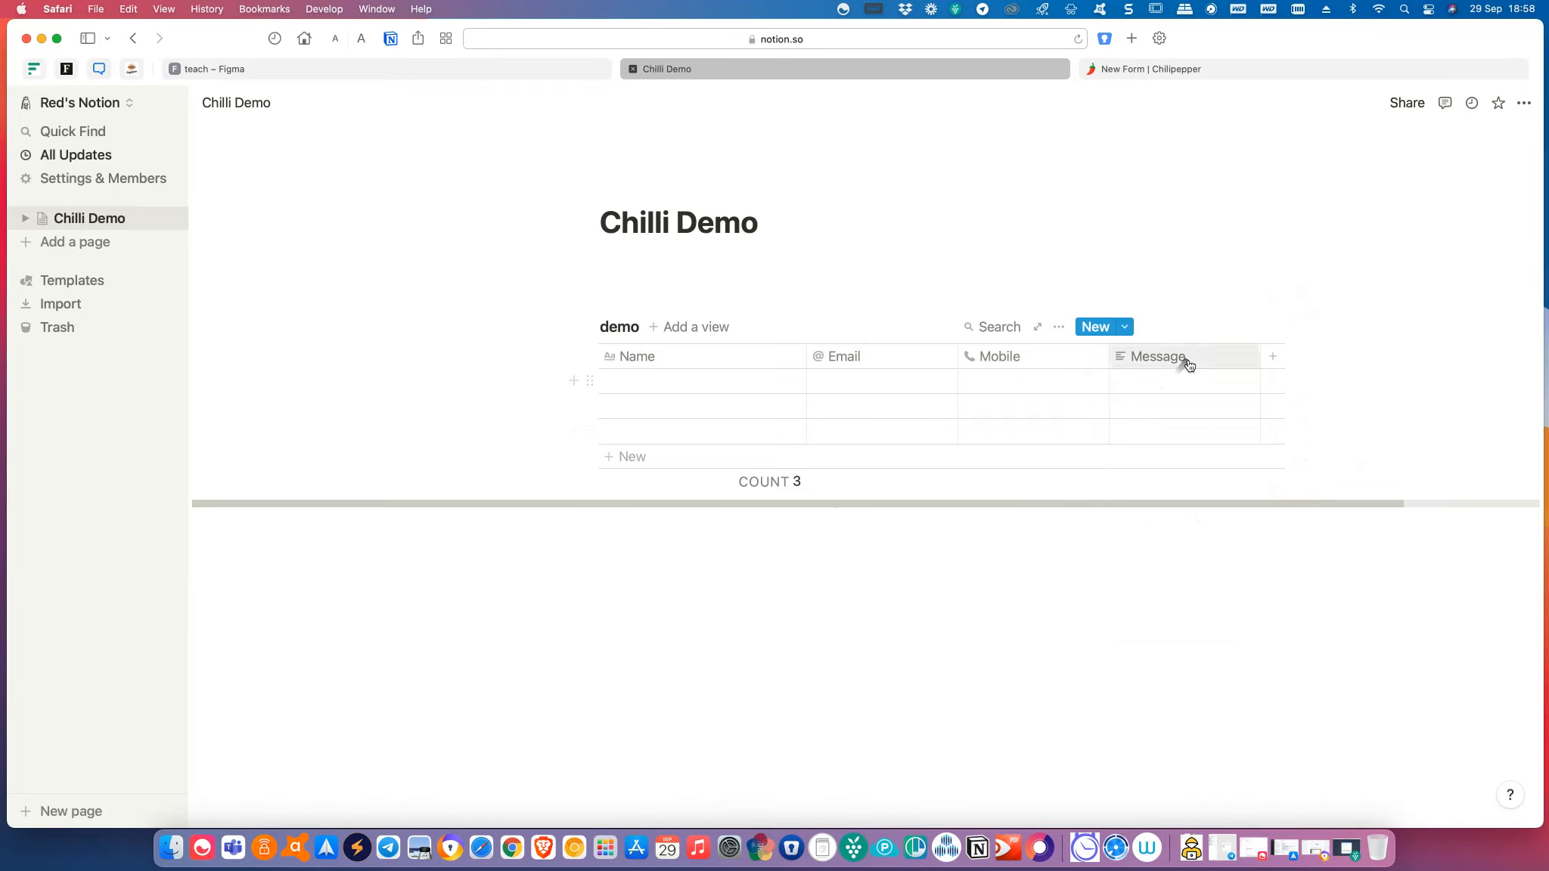
pyautogui.moveTo(1259, 347); pyautogui.dragTo(1400, 349)
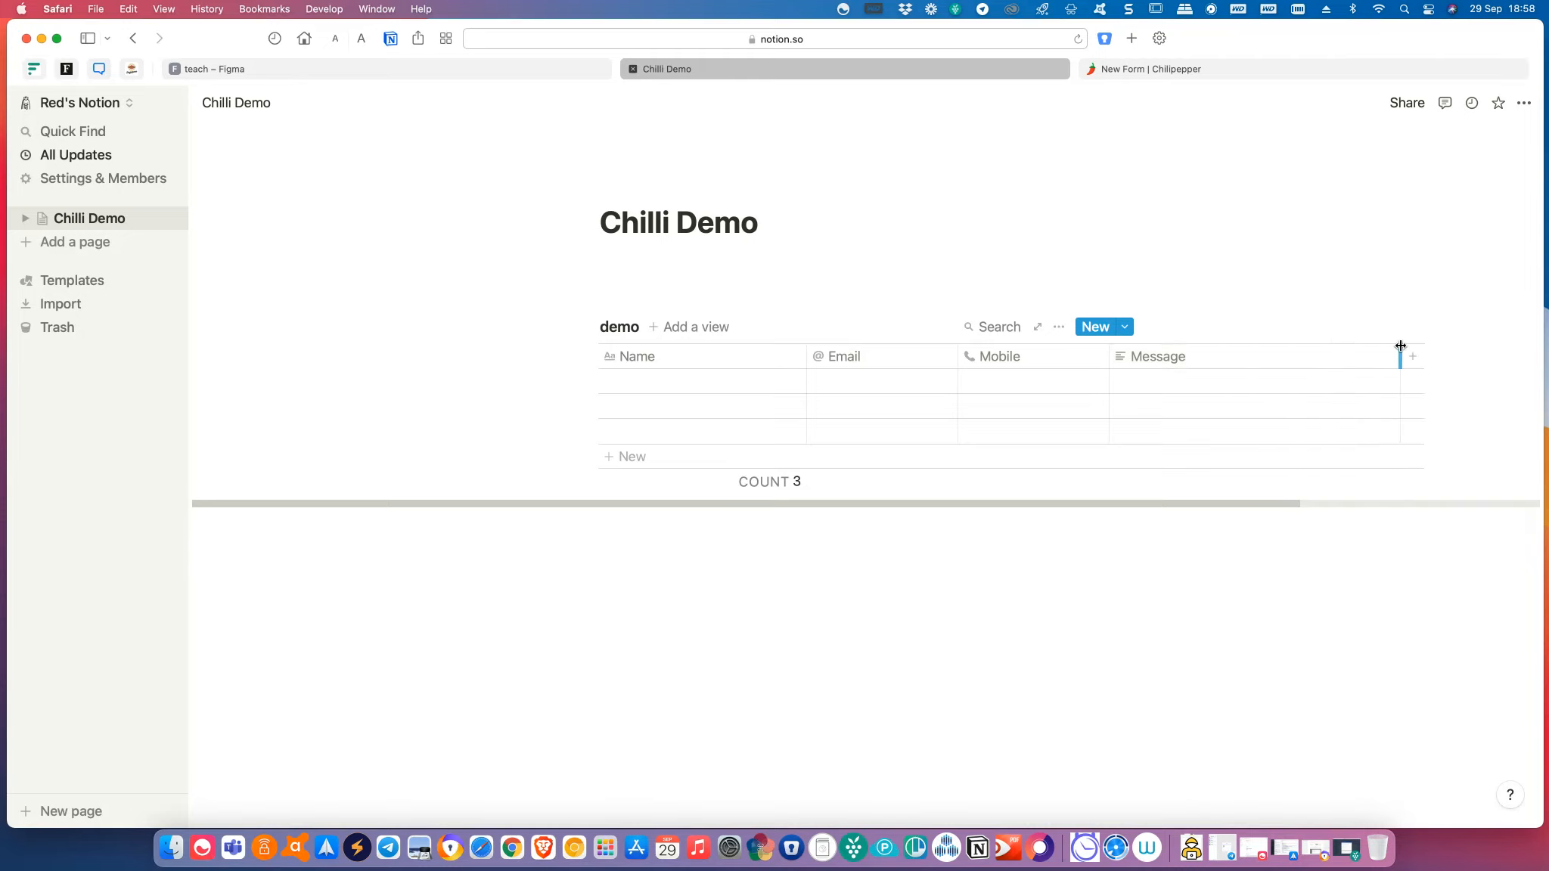
# Look over the new database view options without adding one, then go back to Chilipepper.
pyautogui.click(719, 574)
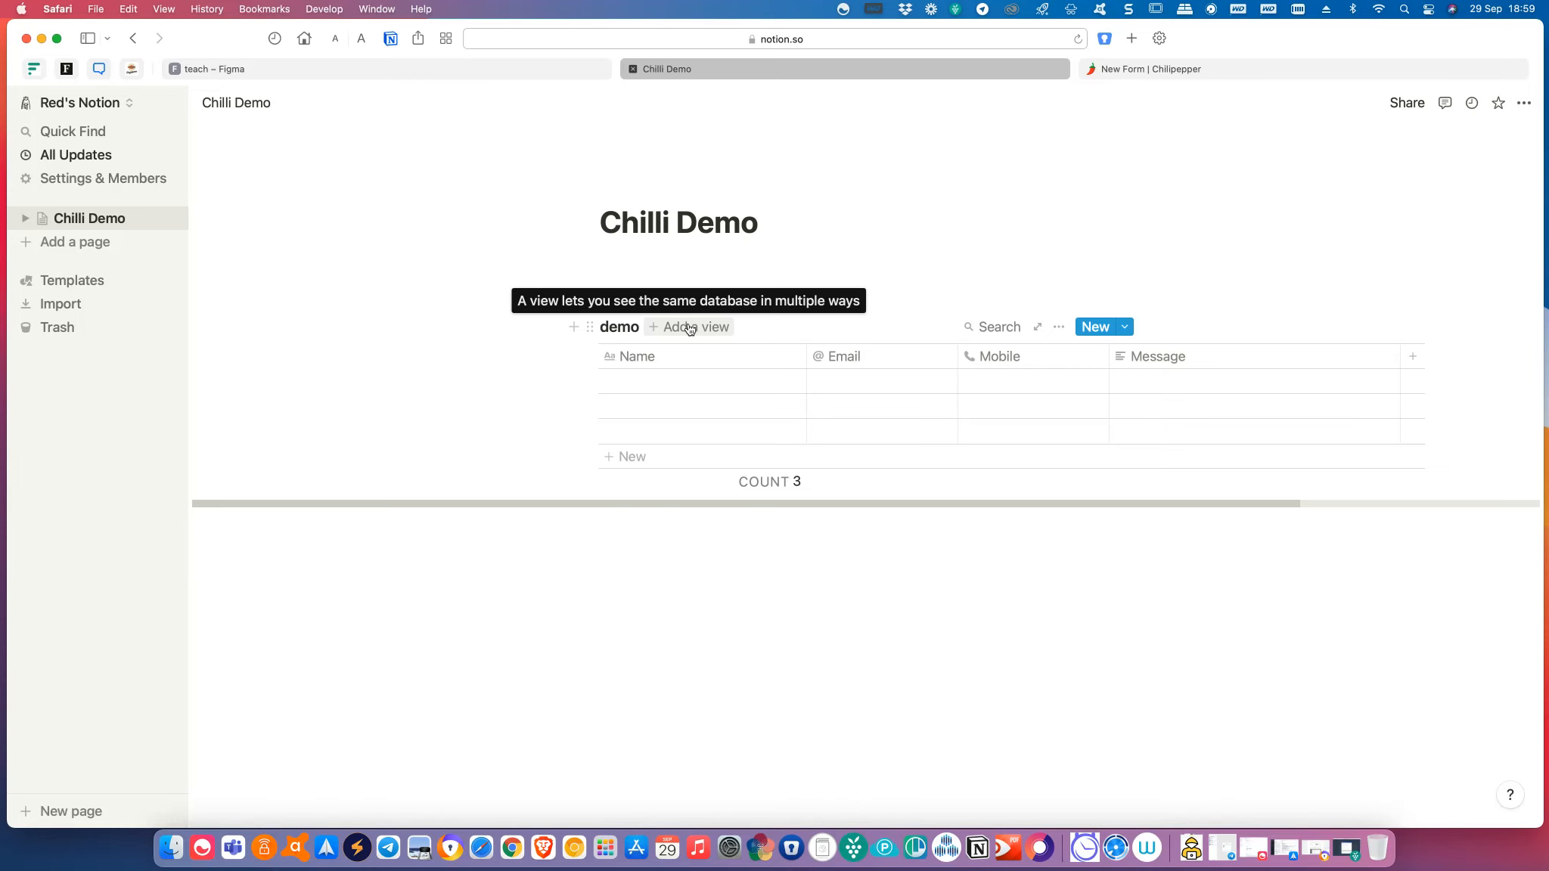
pyautogui.click(689, 328)
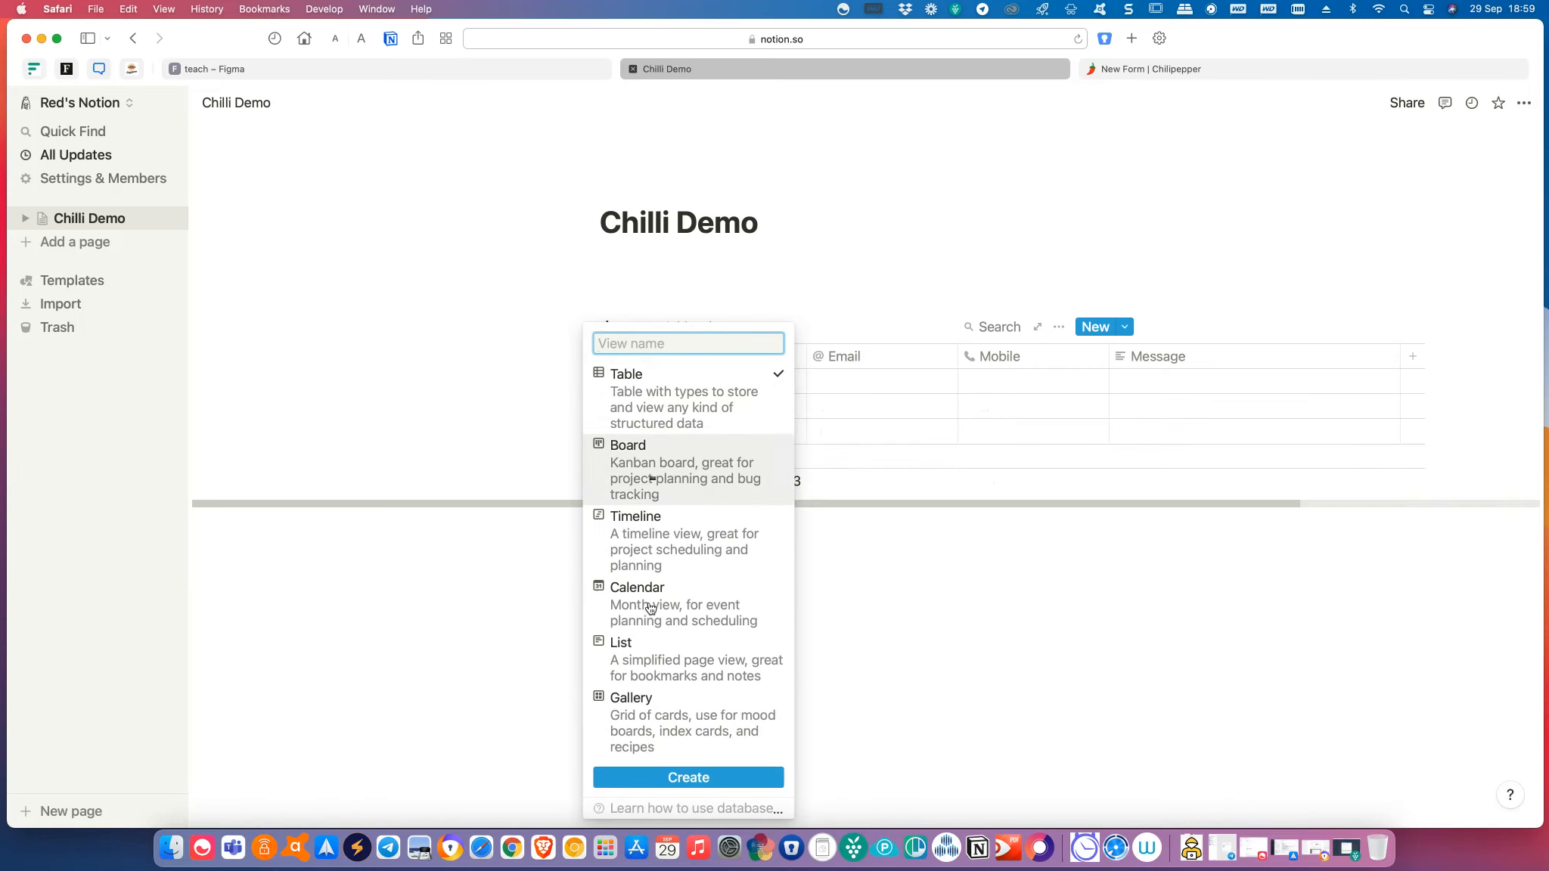
pyautogui.click(433, 638)
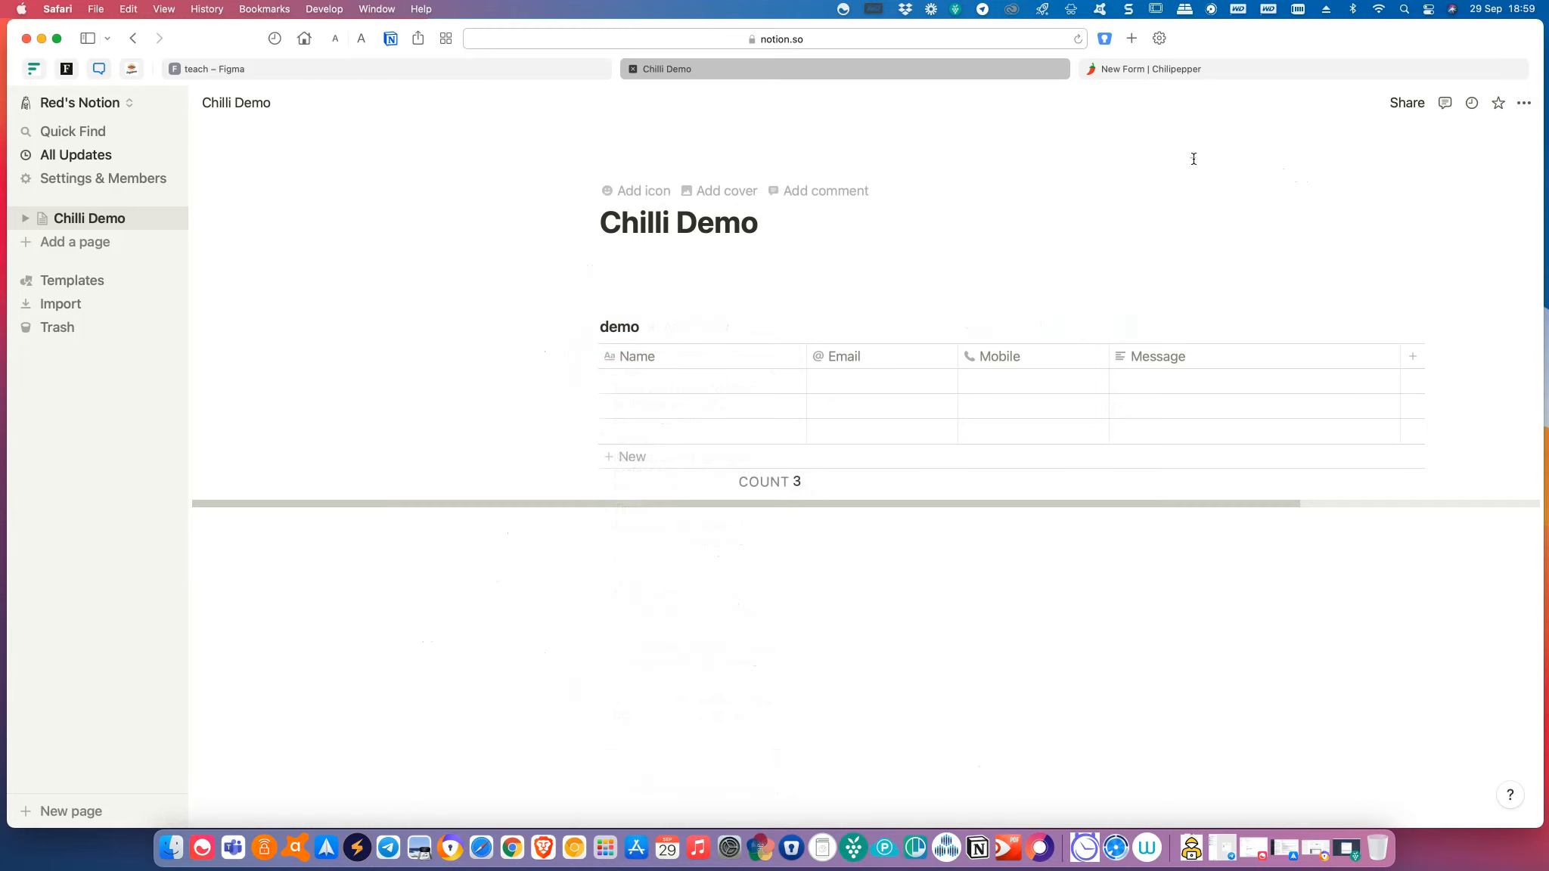
pyautogui.click(1208, 76)
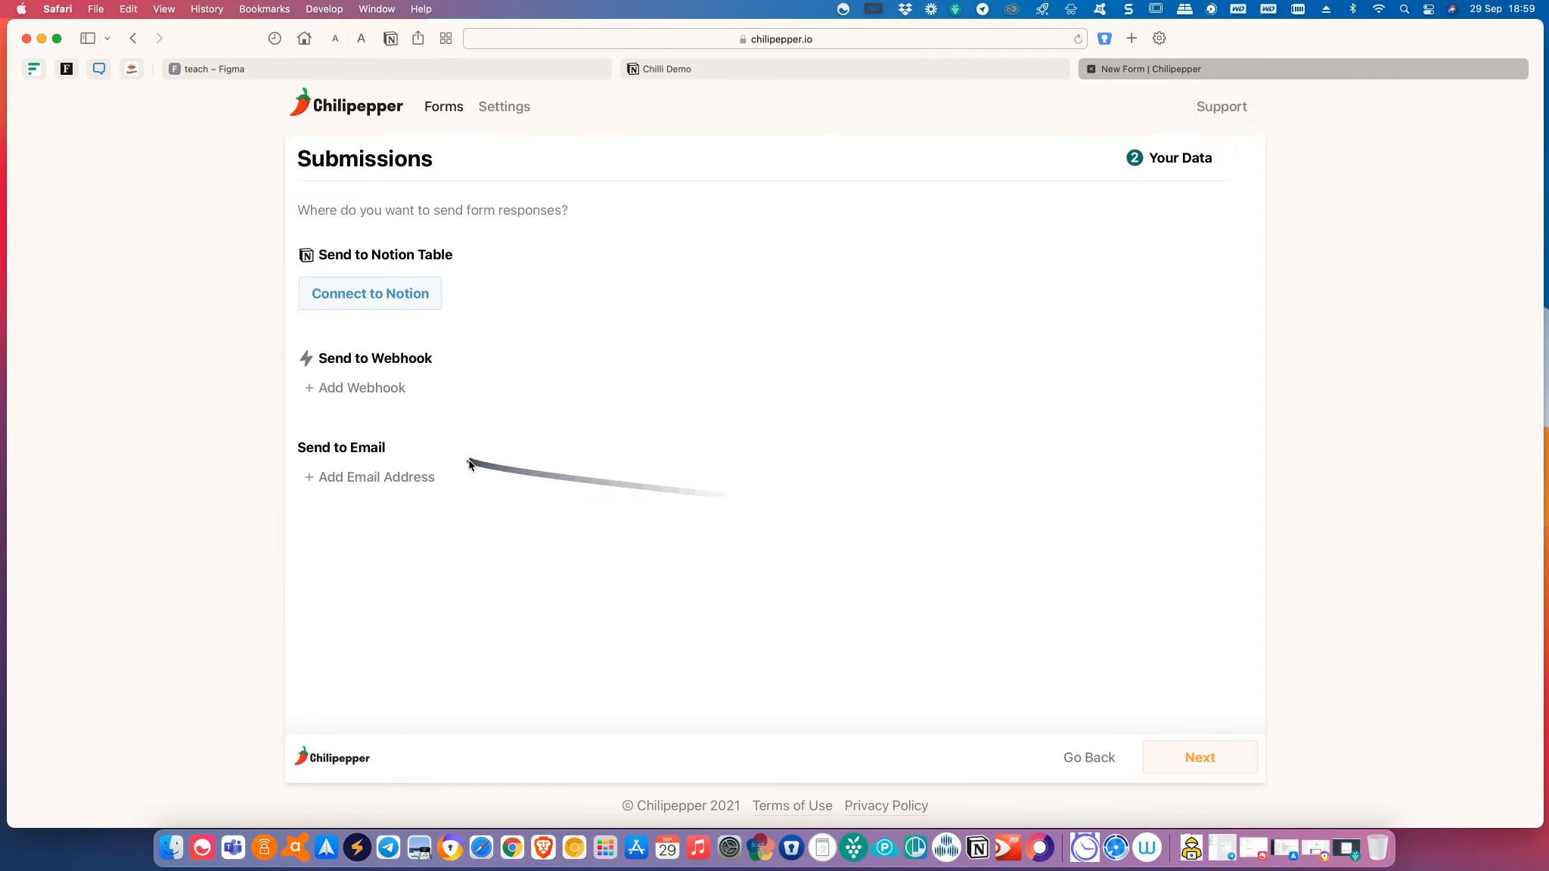
# Connect a new Notion workspace account, allowing access to the Chilli Demo page, and continue.
pyautogui.click(379, 306)
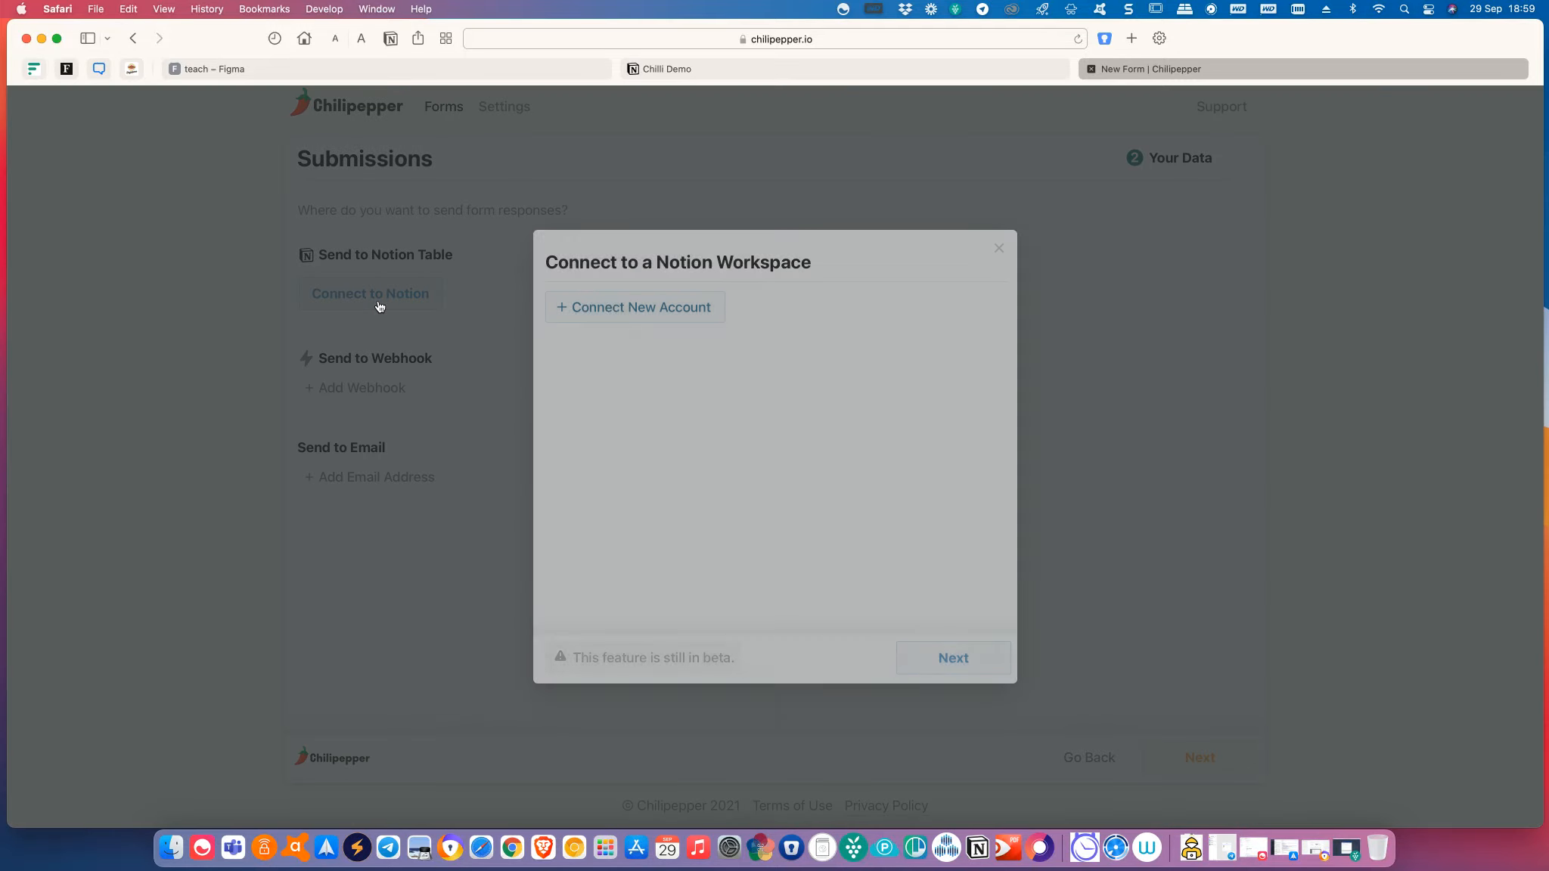
pyautogui.click(669, 307)
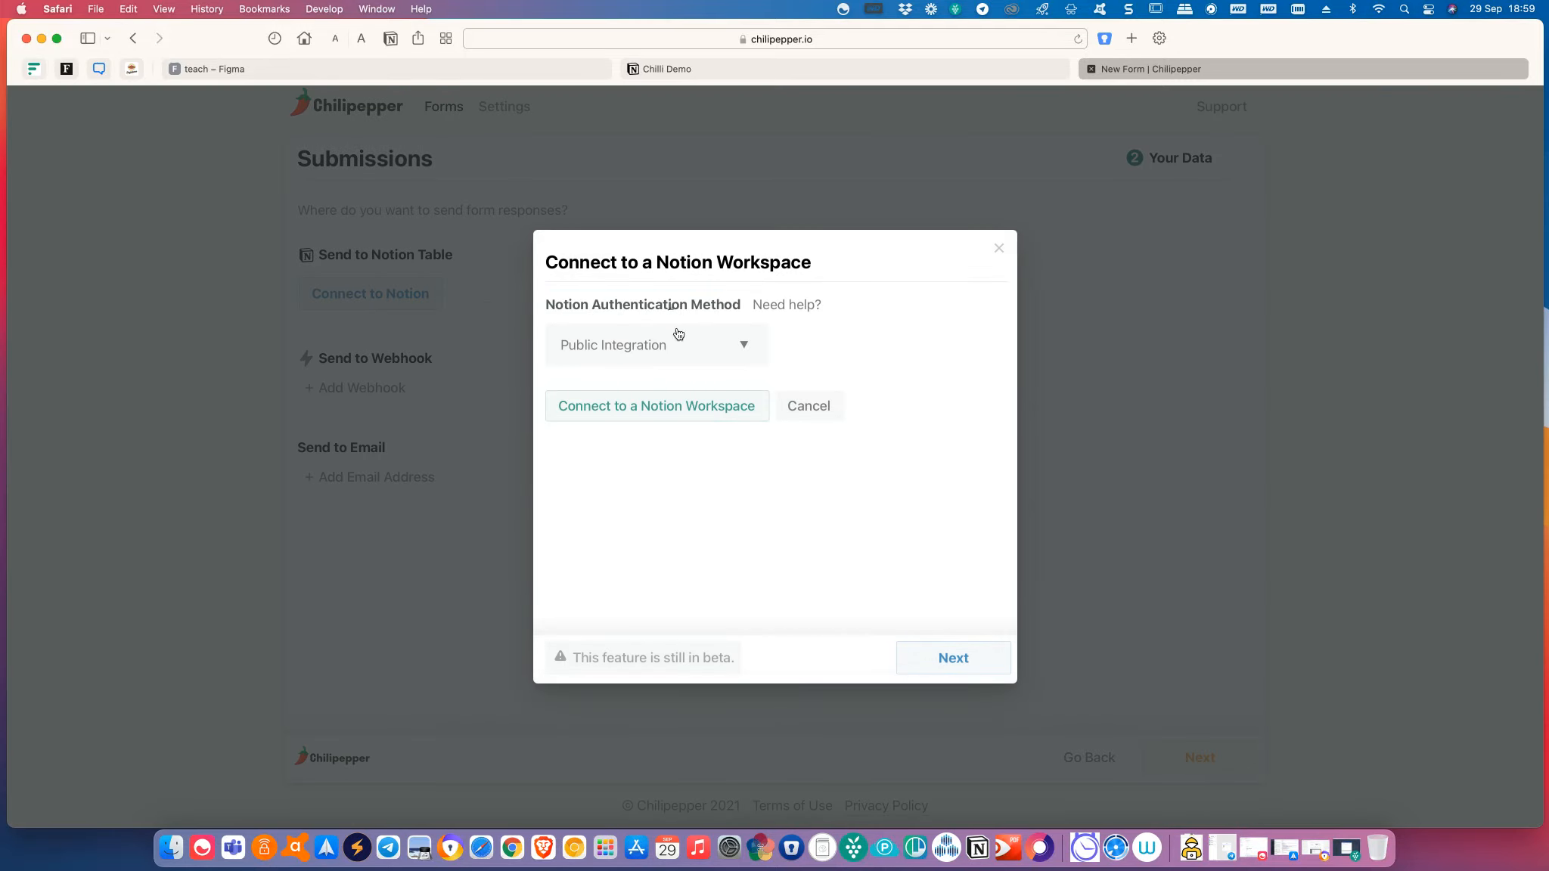
pyautogui.click(672, 408)
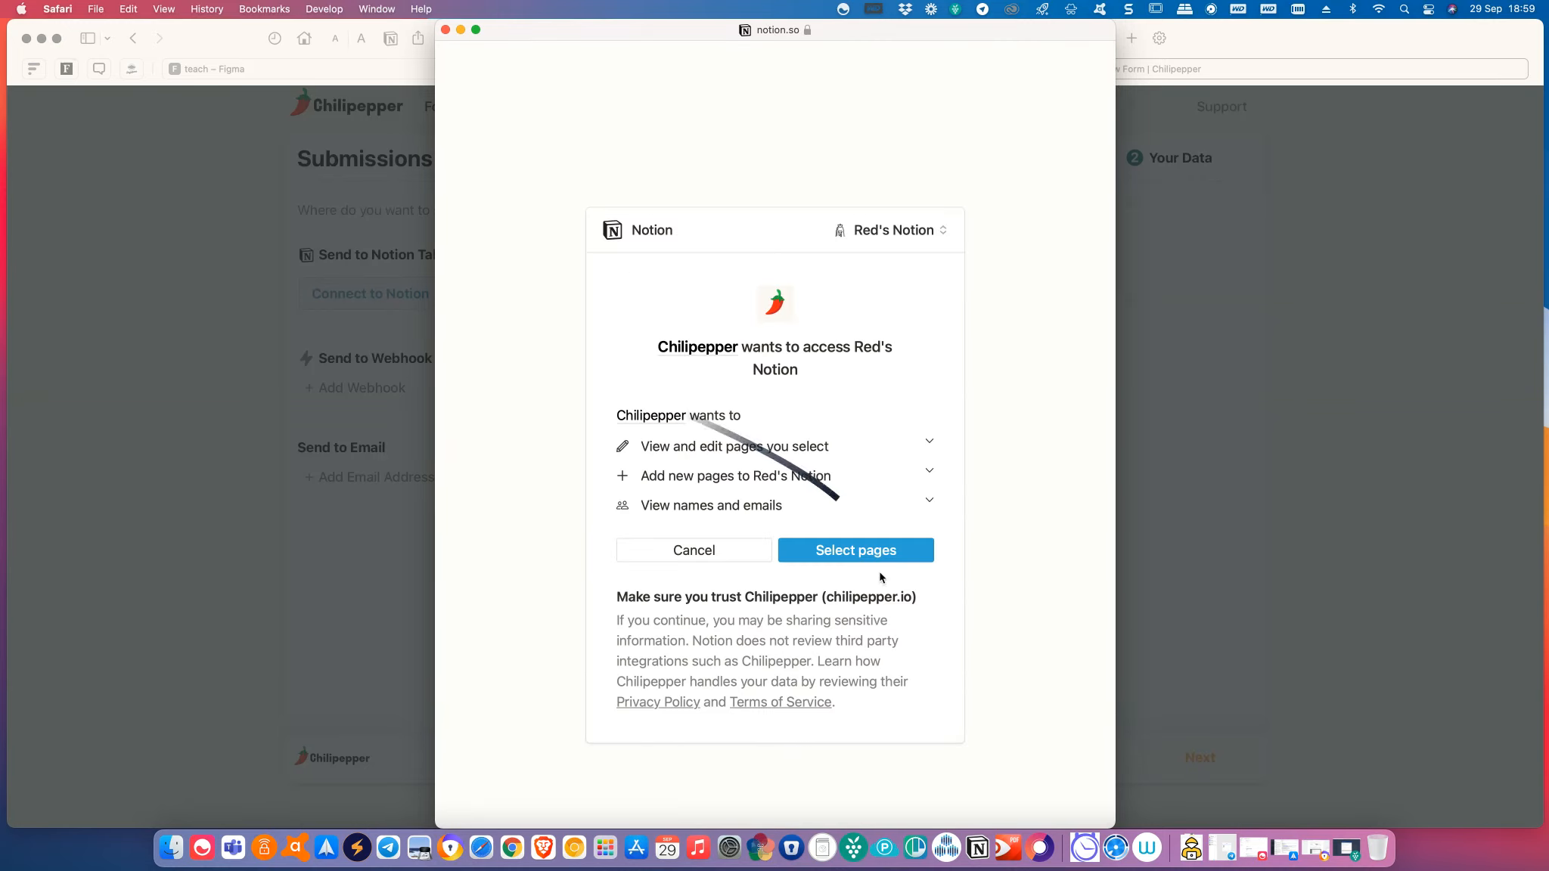
pyautogui.click(858, 560)
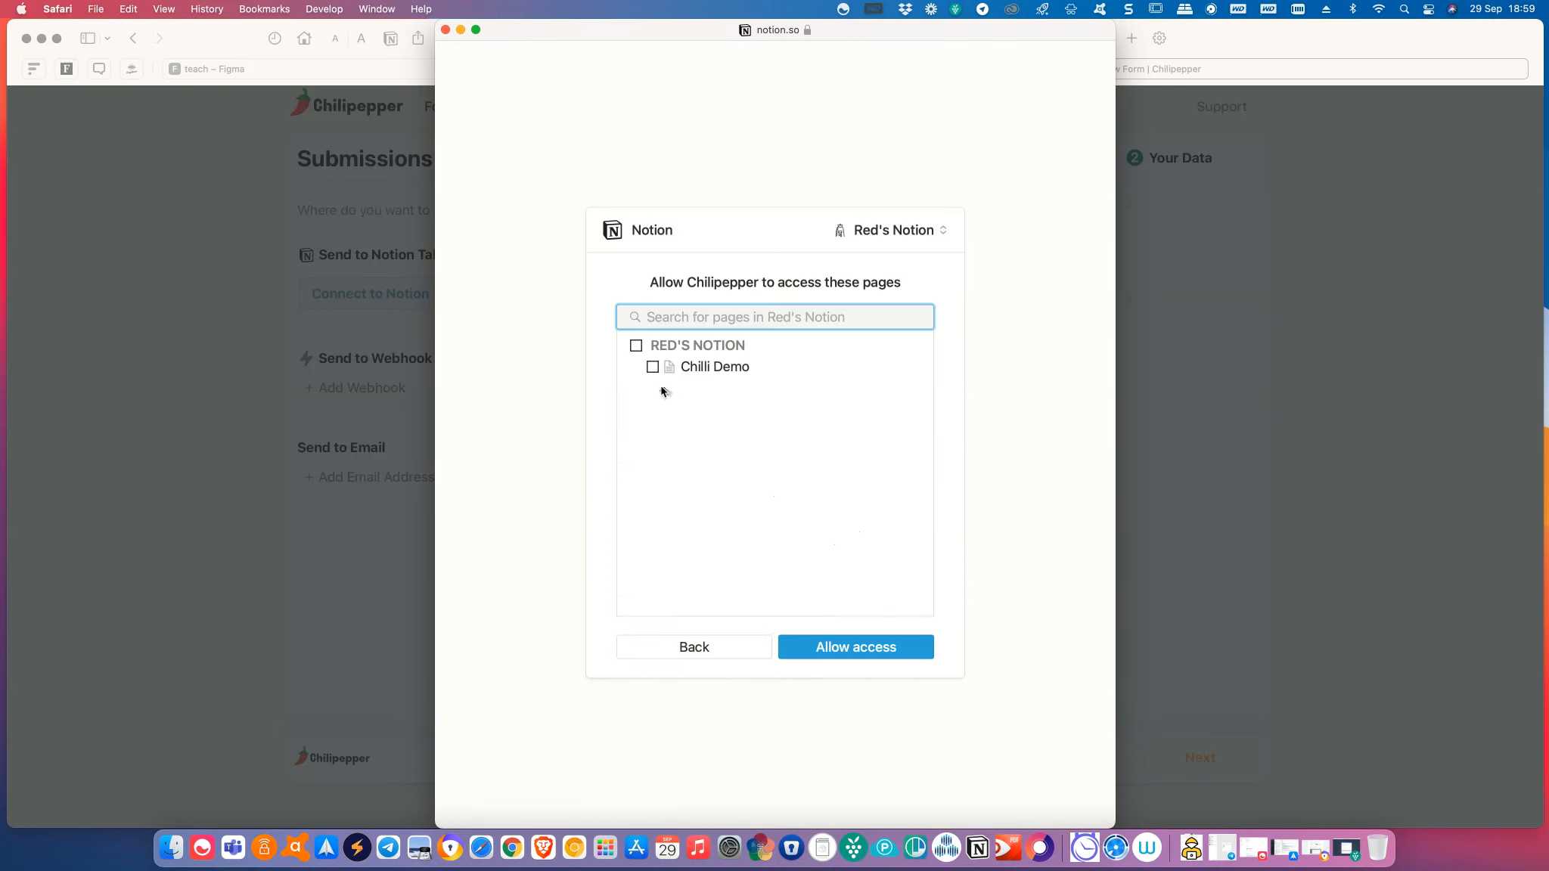
pyautogui.click(652, 368)
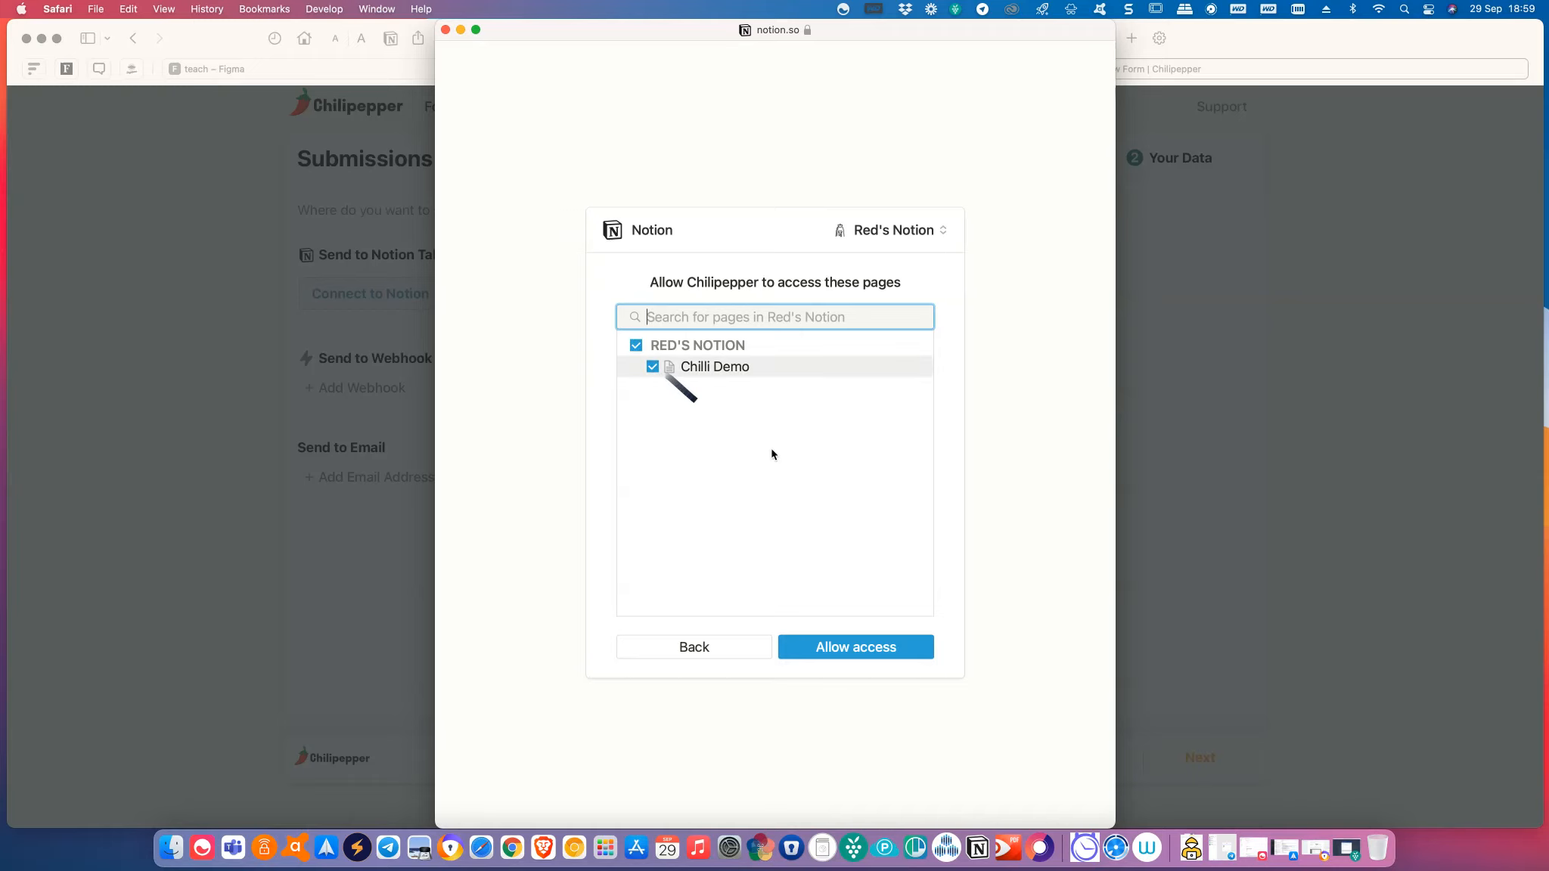
pyautogui.click(881, 658)
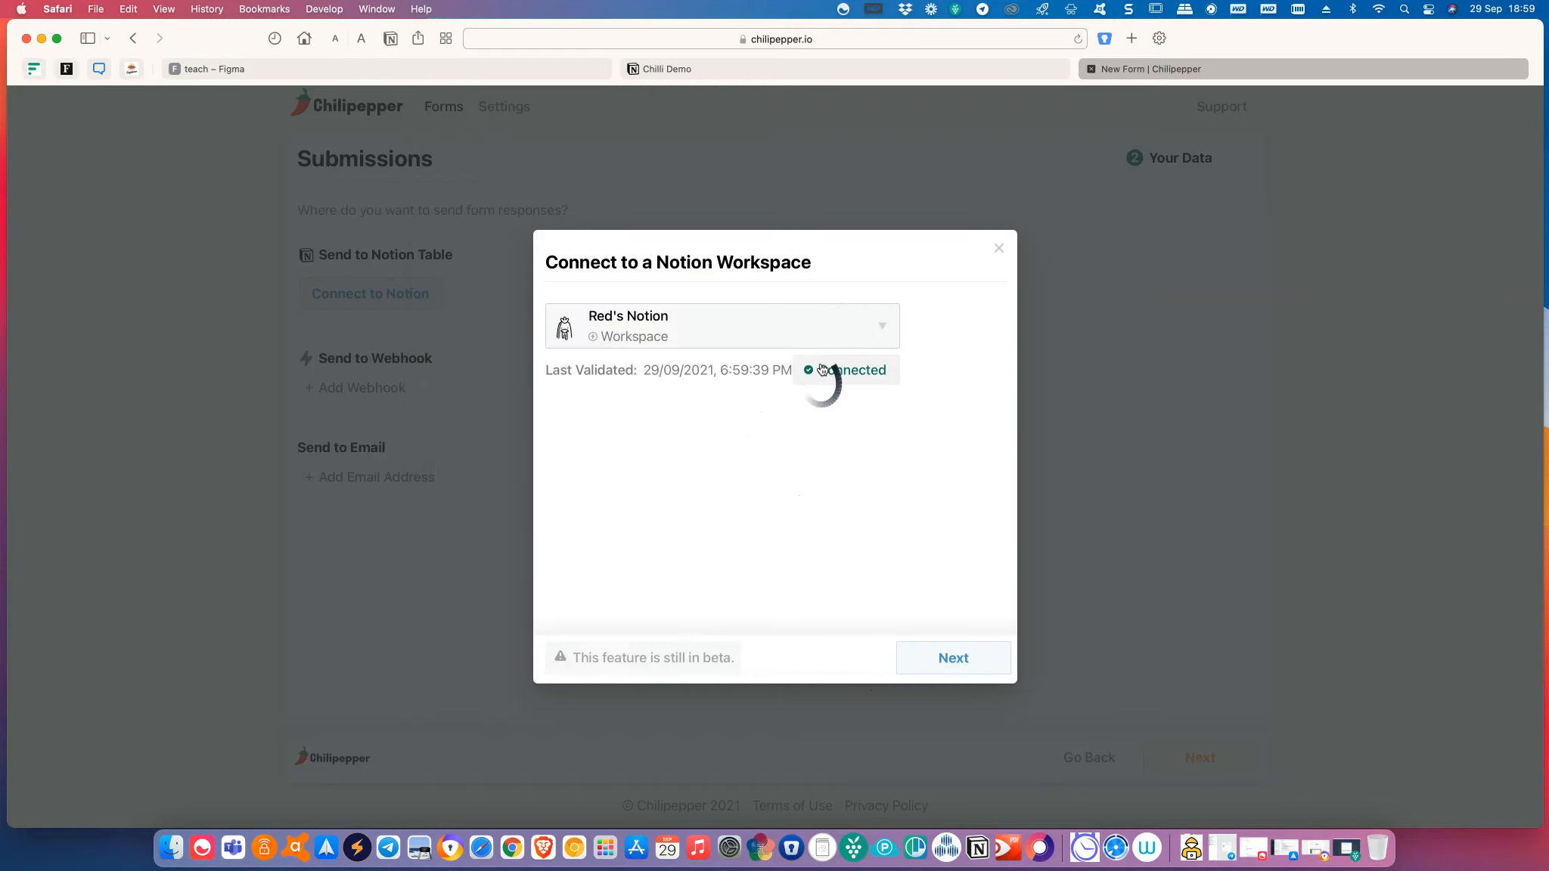
pyautogui.click(956, 659)
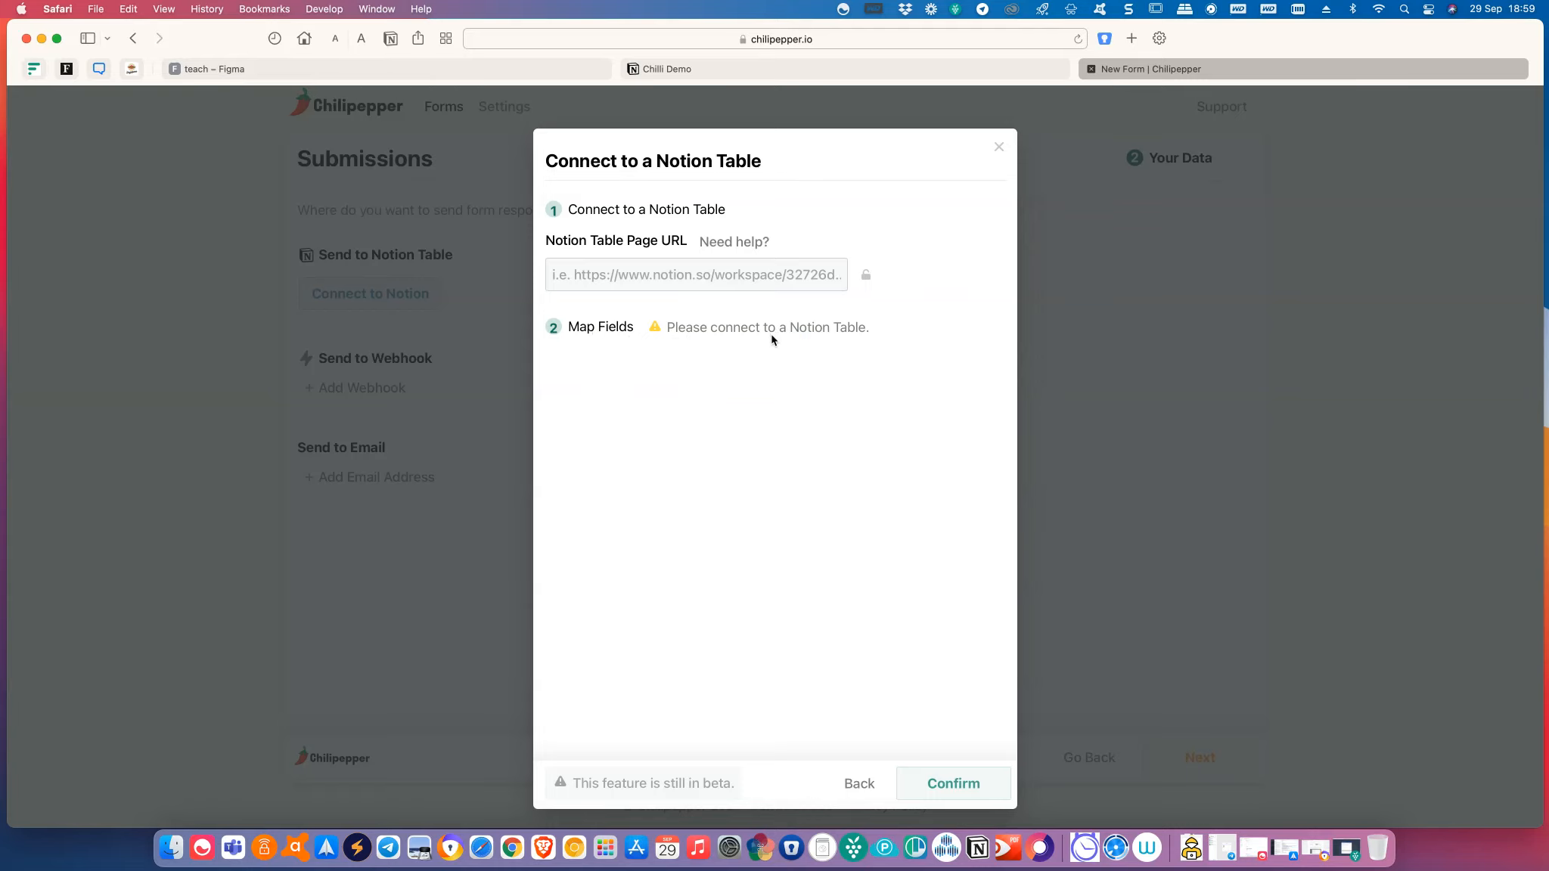
# Copy the demo database's link in Notion and paste it into Chilipepper's table URL field.
pyautogui.click(738, 69)
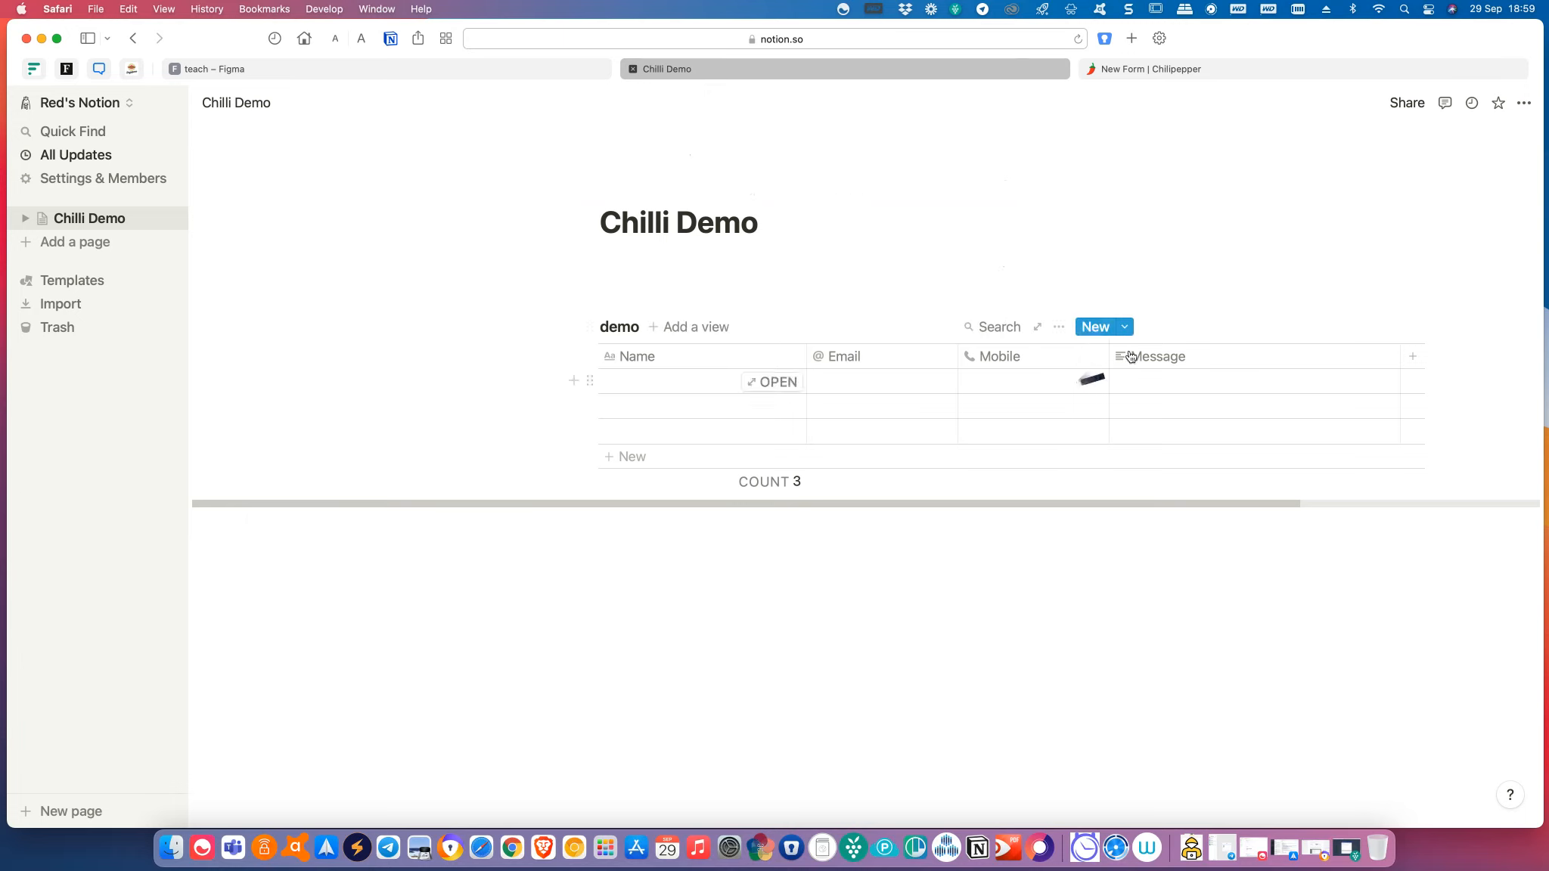
pyautogui.click(1059, 328)
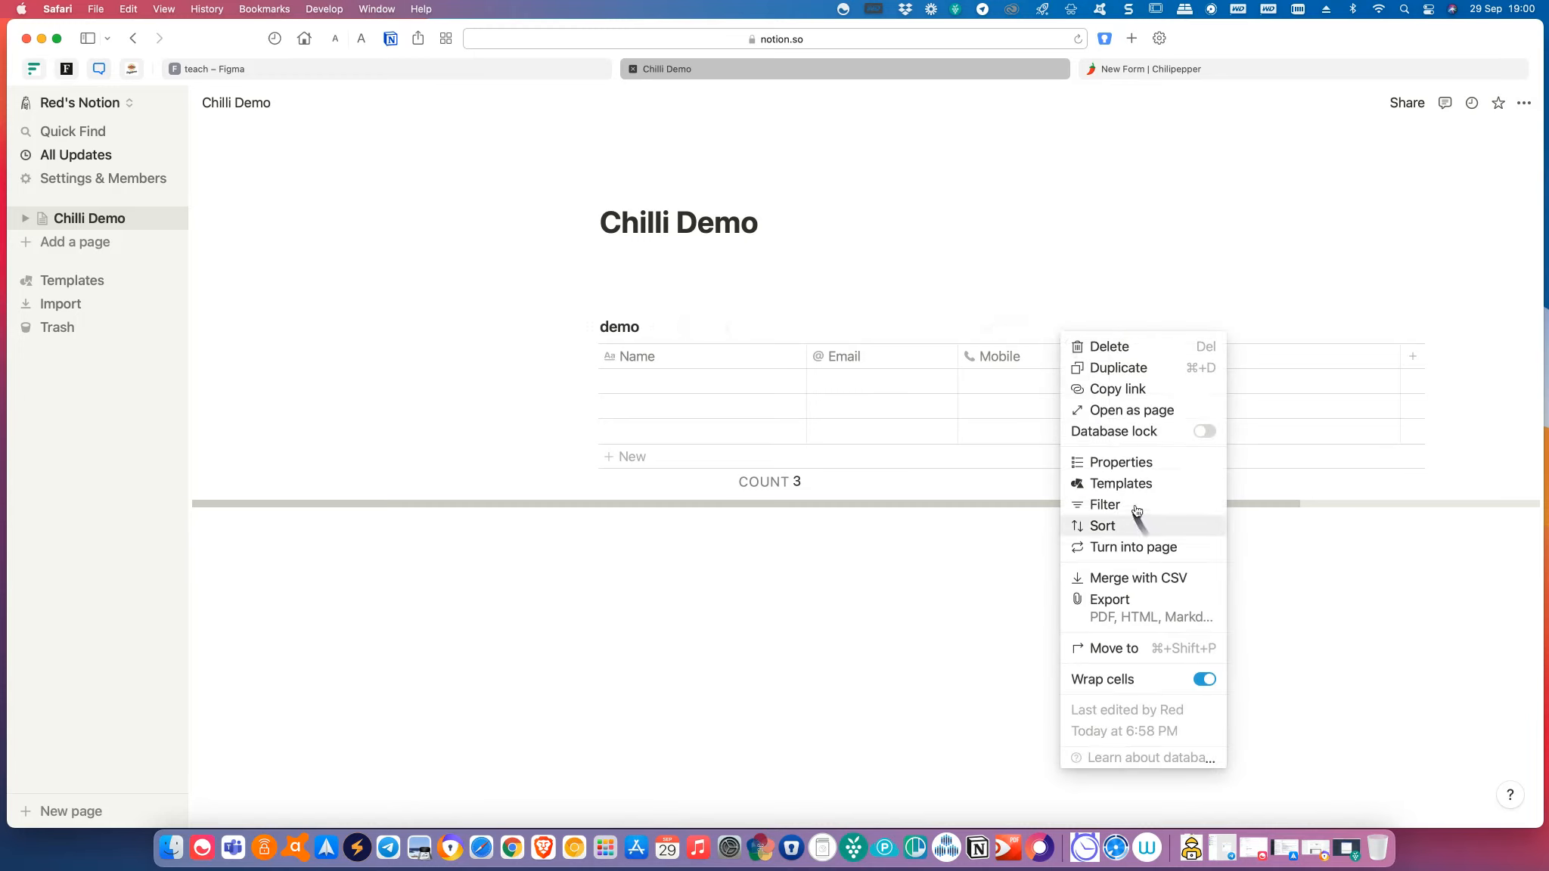
pyautogui.click(1130, 391)
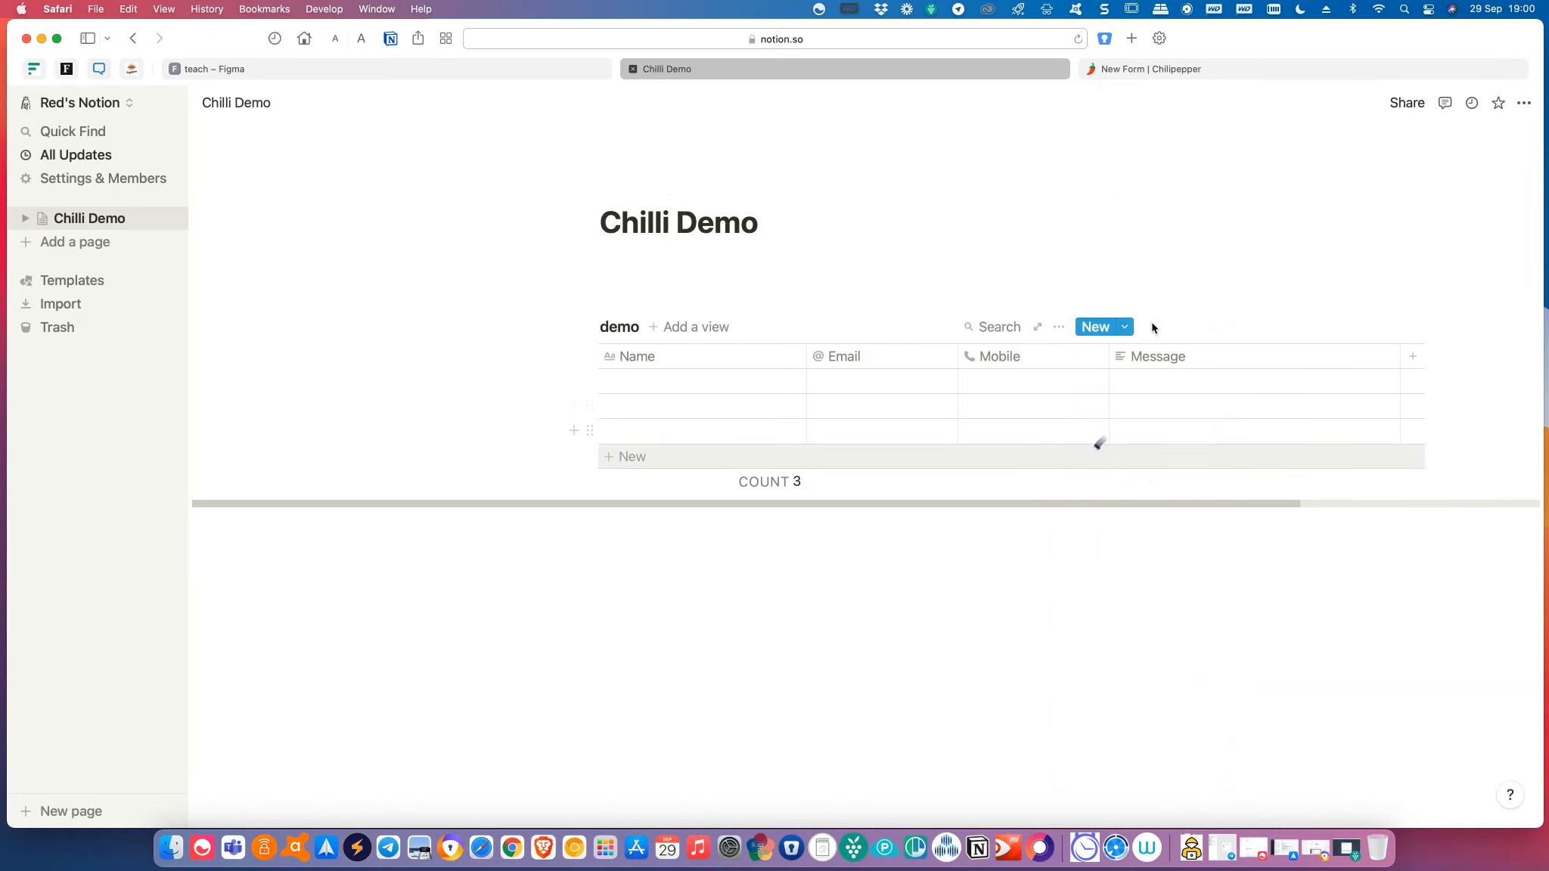
pyautogui.click(1167, 76)
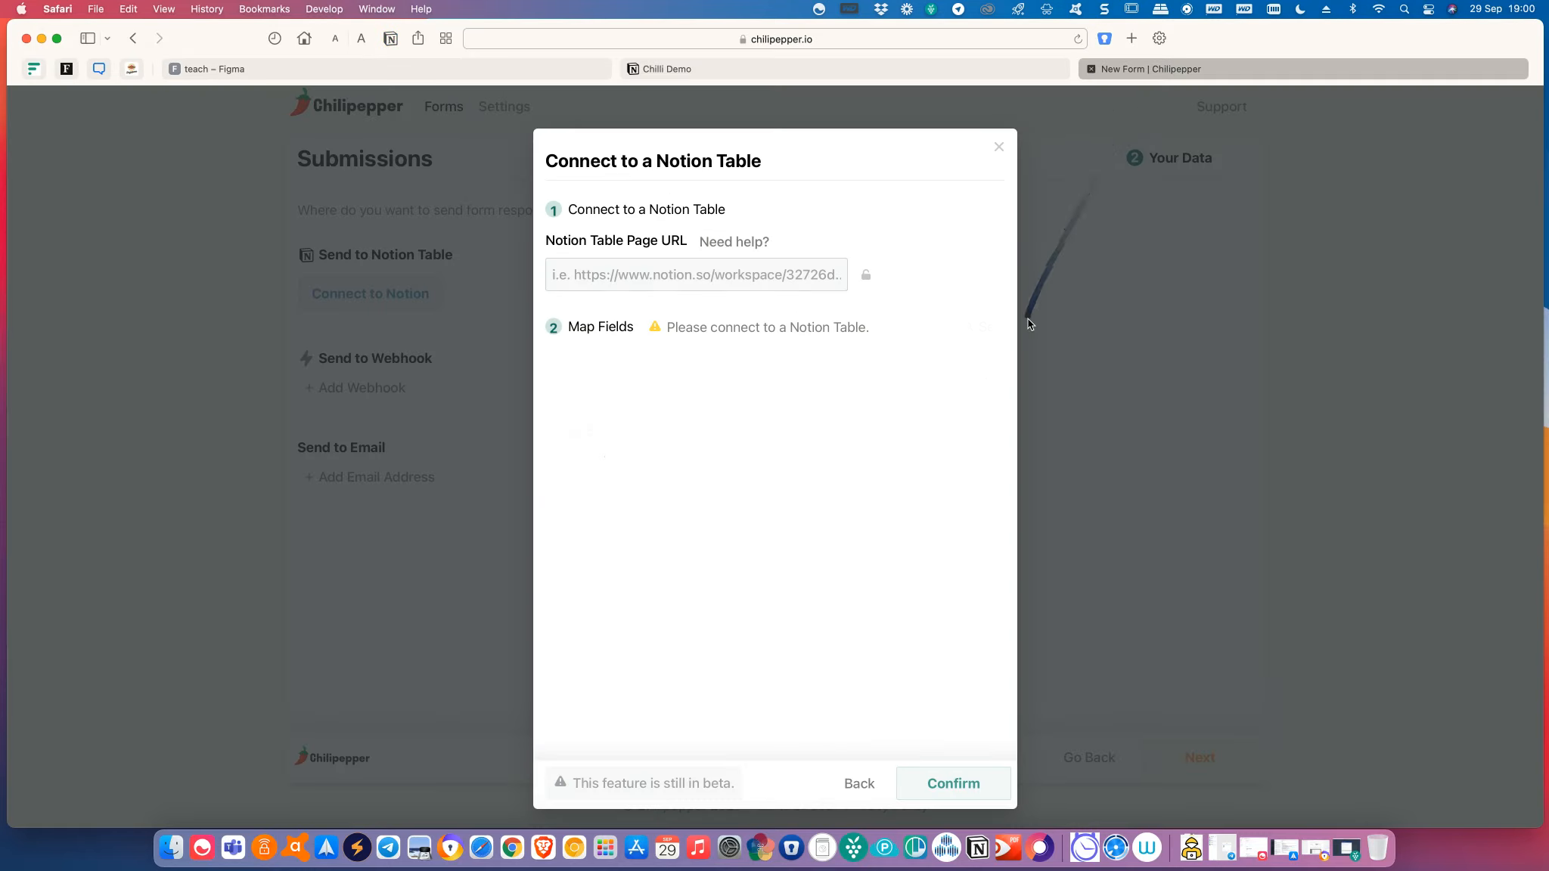
pyautogui.click(791, 276)
pyautogui.press('cmd+v')
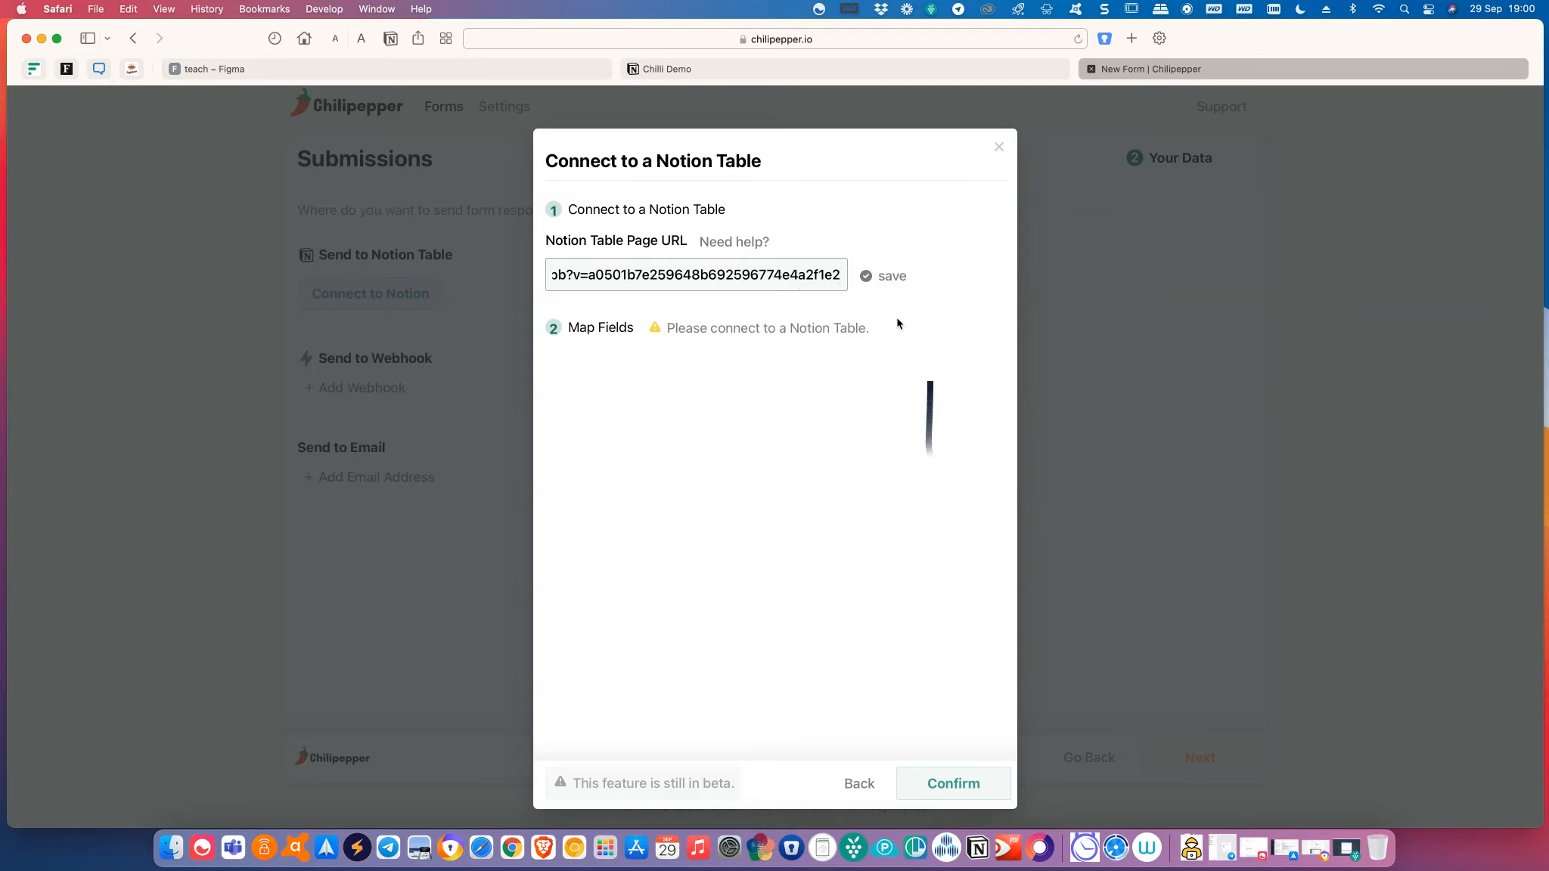
pyautogui.click(896, 73)
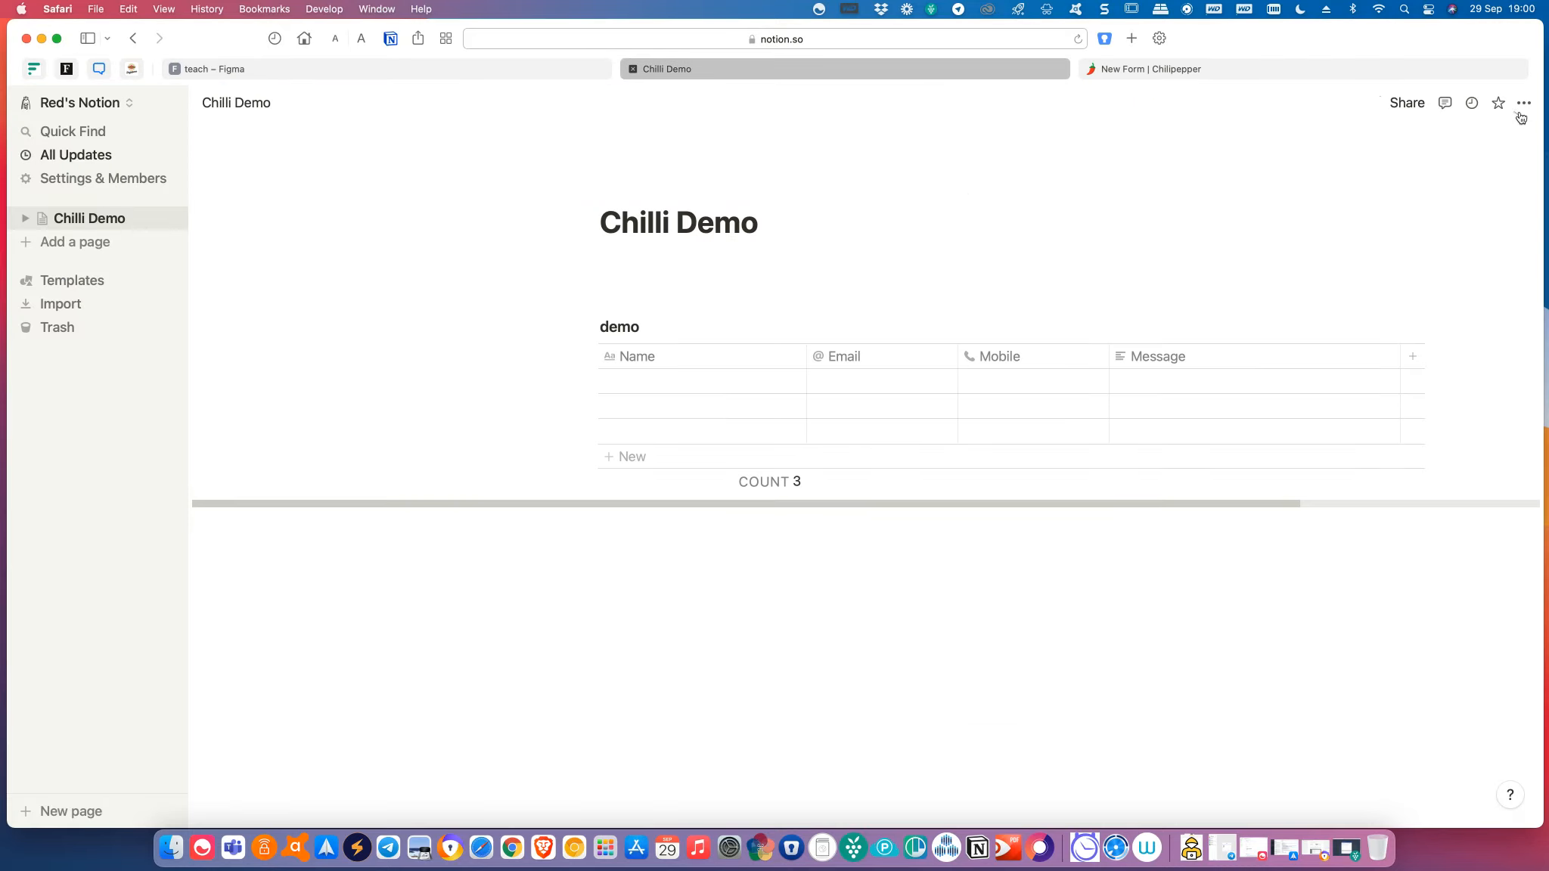
# Publish Chilli Demo to the web with 'Allow duplicate as template' turned off.
pyautogui.click(1408, 106)
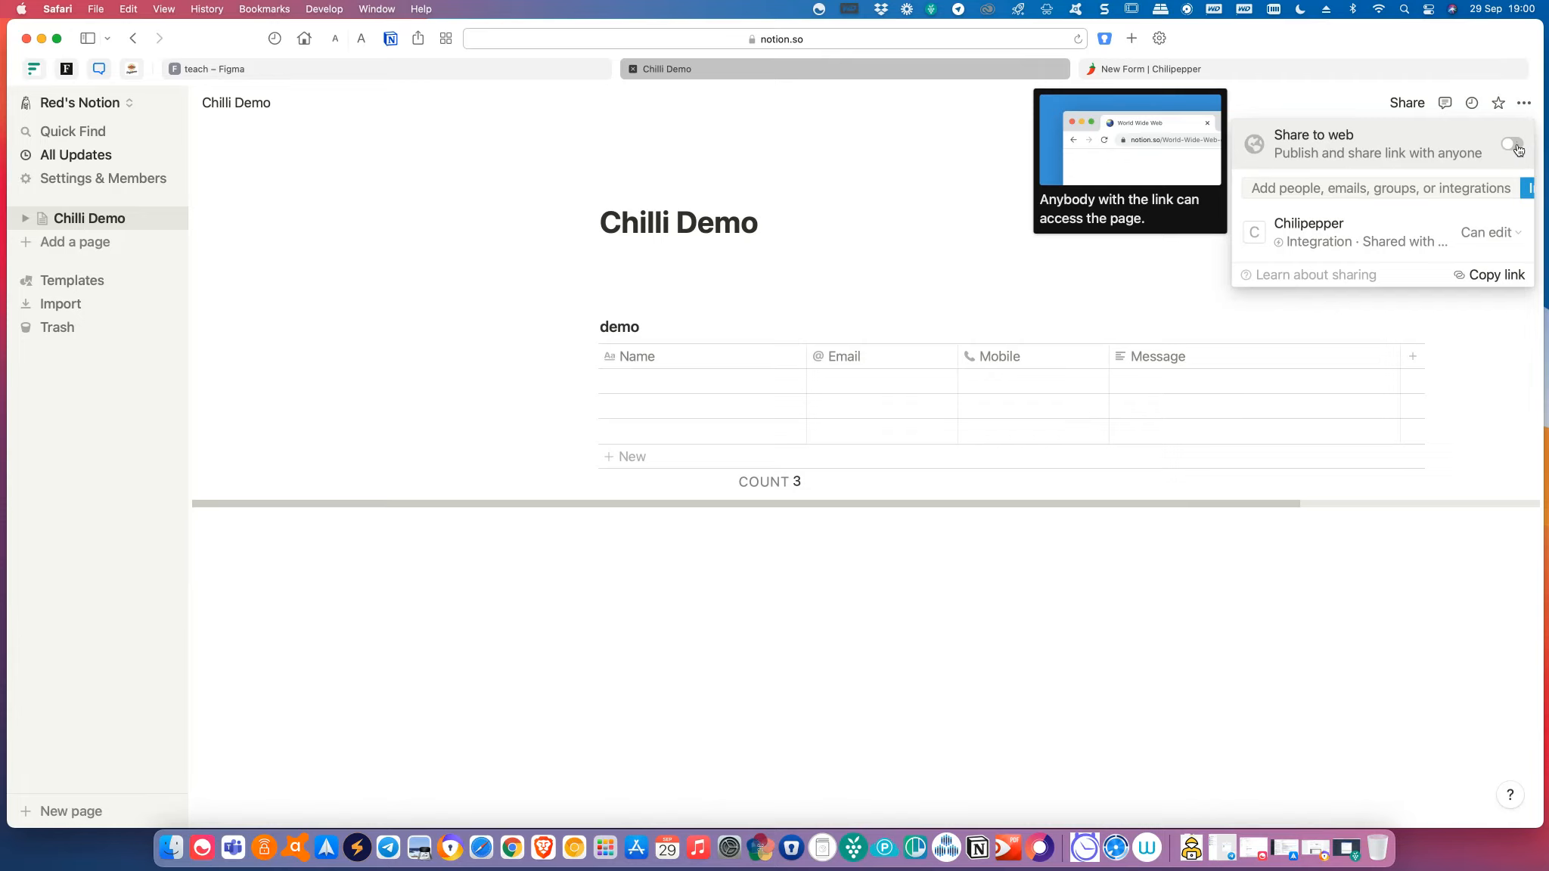
pyautogui.click(1512, 146)
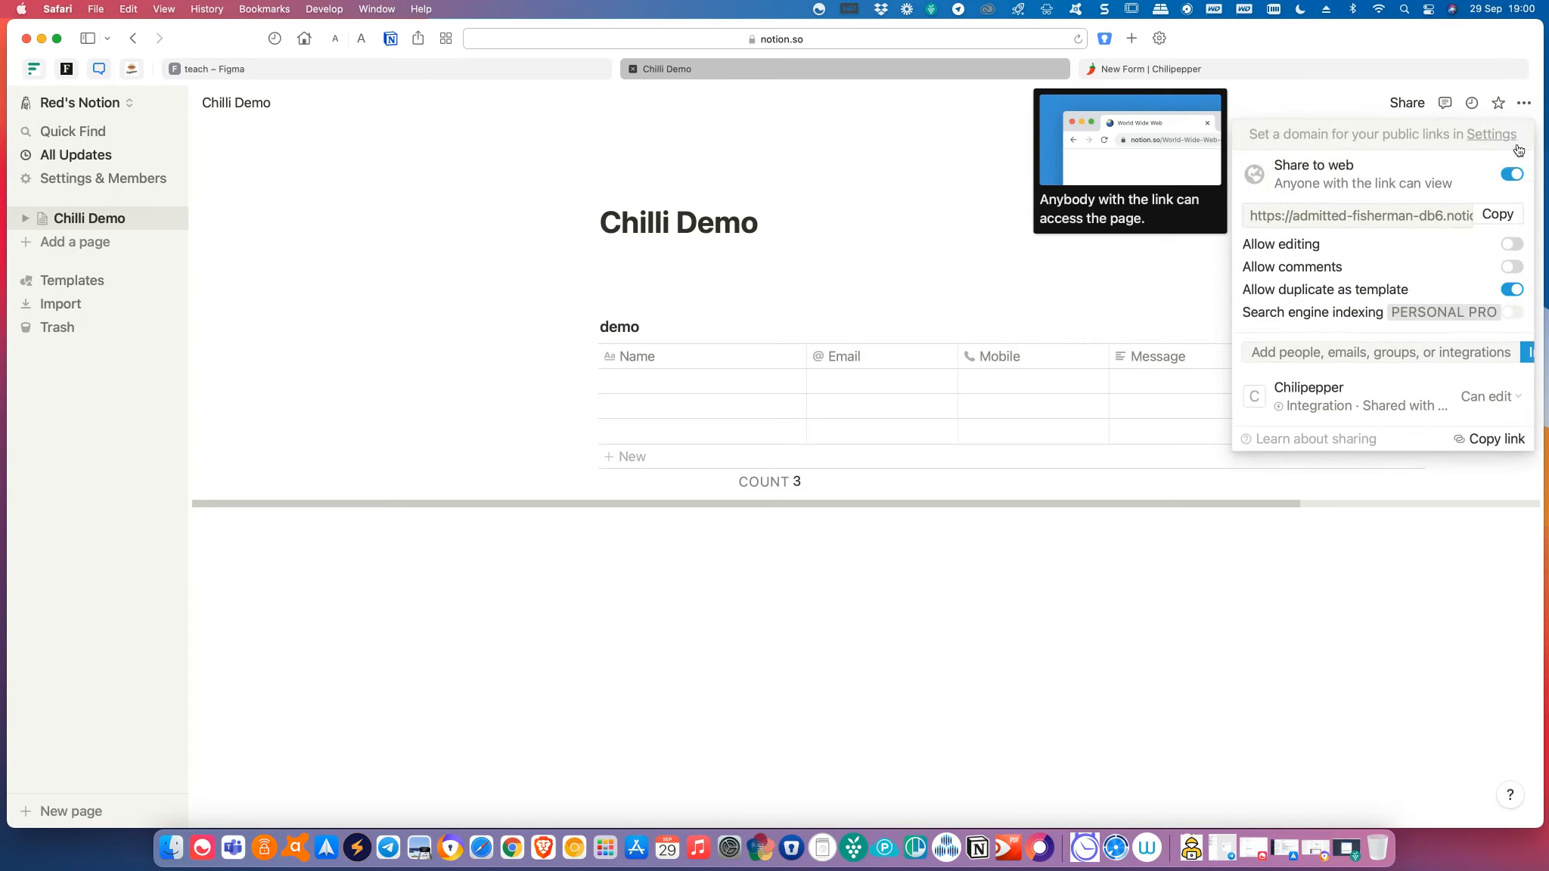
pyautogui.click(1512, 289)
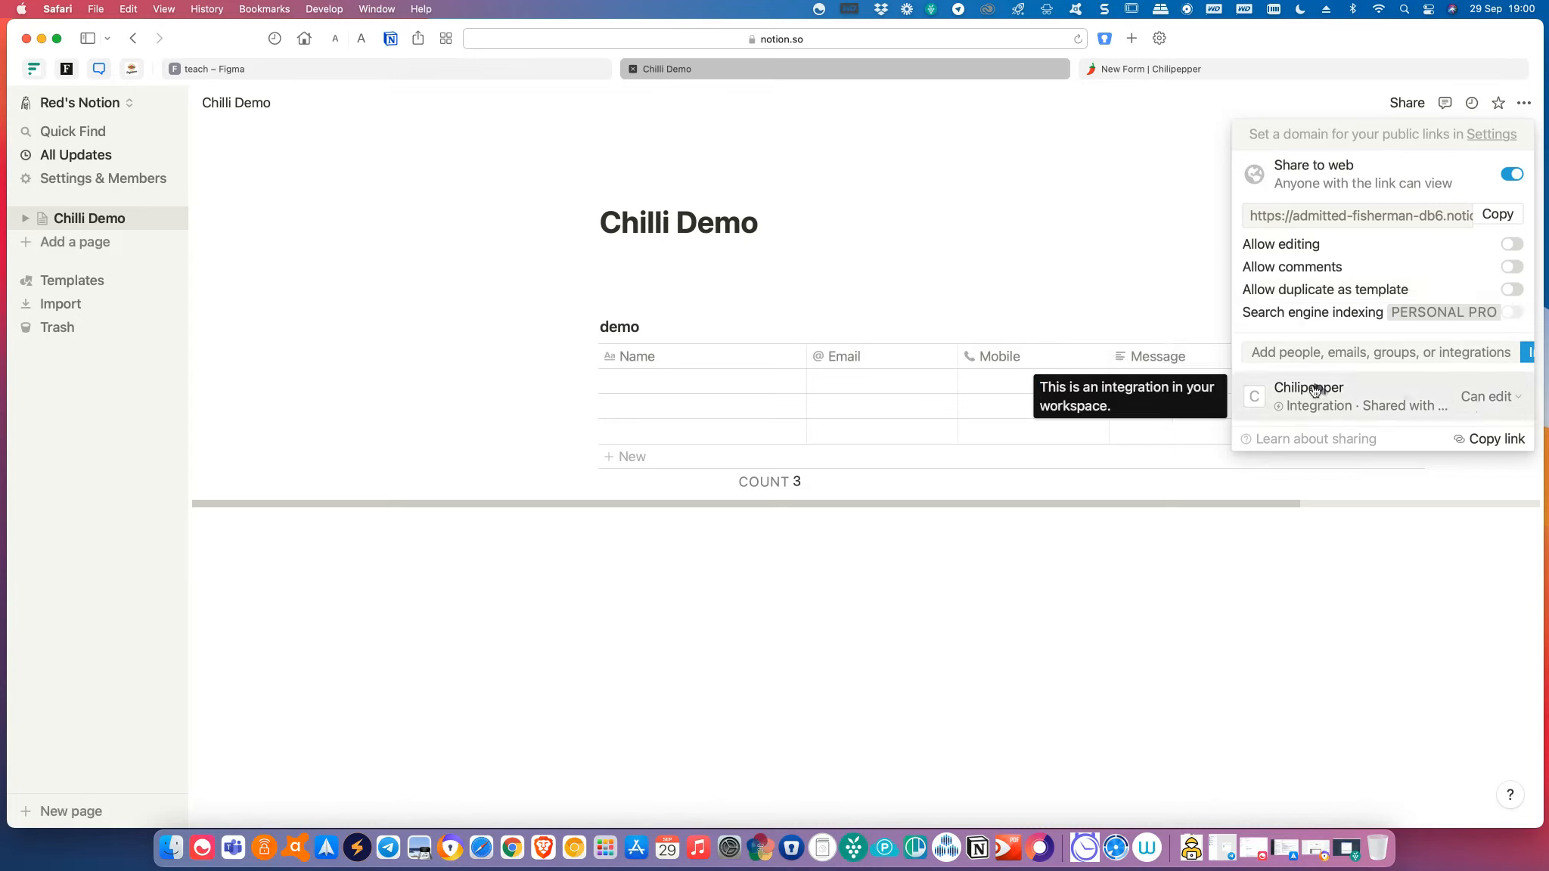
# Leave Chilipepper at Can edit, copy the page's share link, and return to Chilipepper.
pyautogui.click(1485, 397)
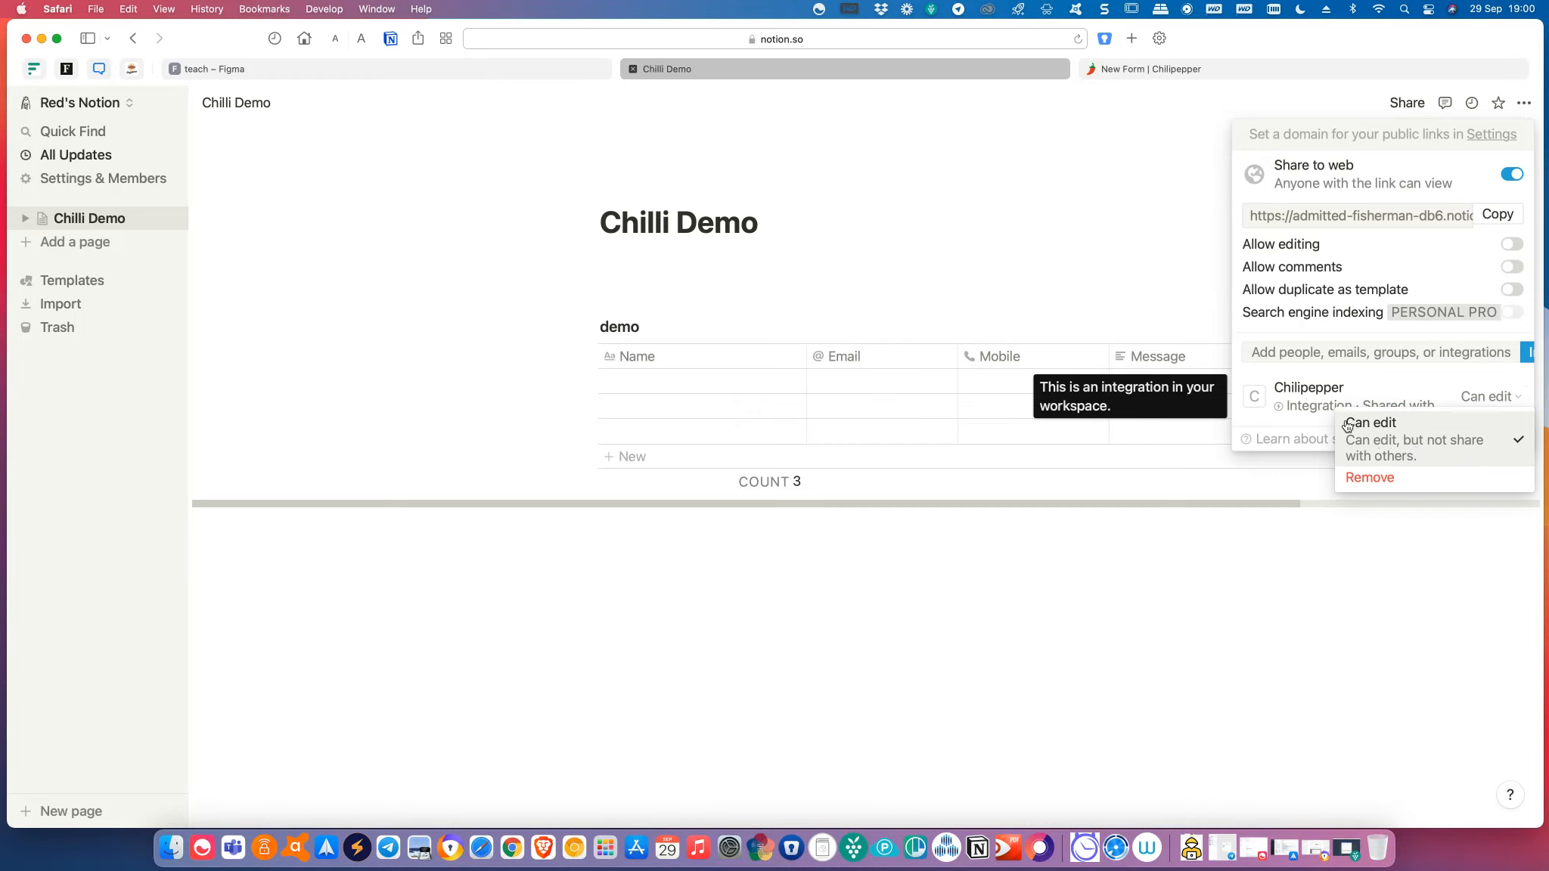
pyautogui.click(1391, 439)
pyautogui.click(1482, 398)
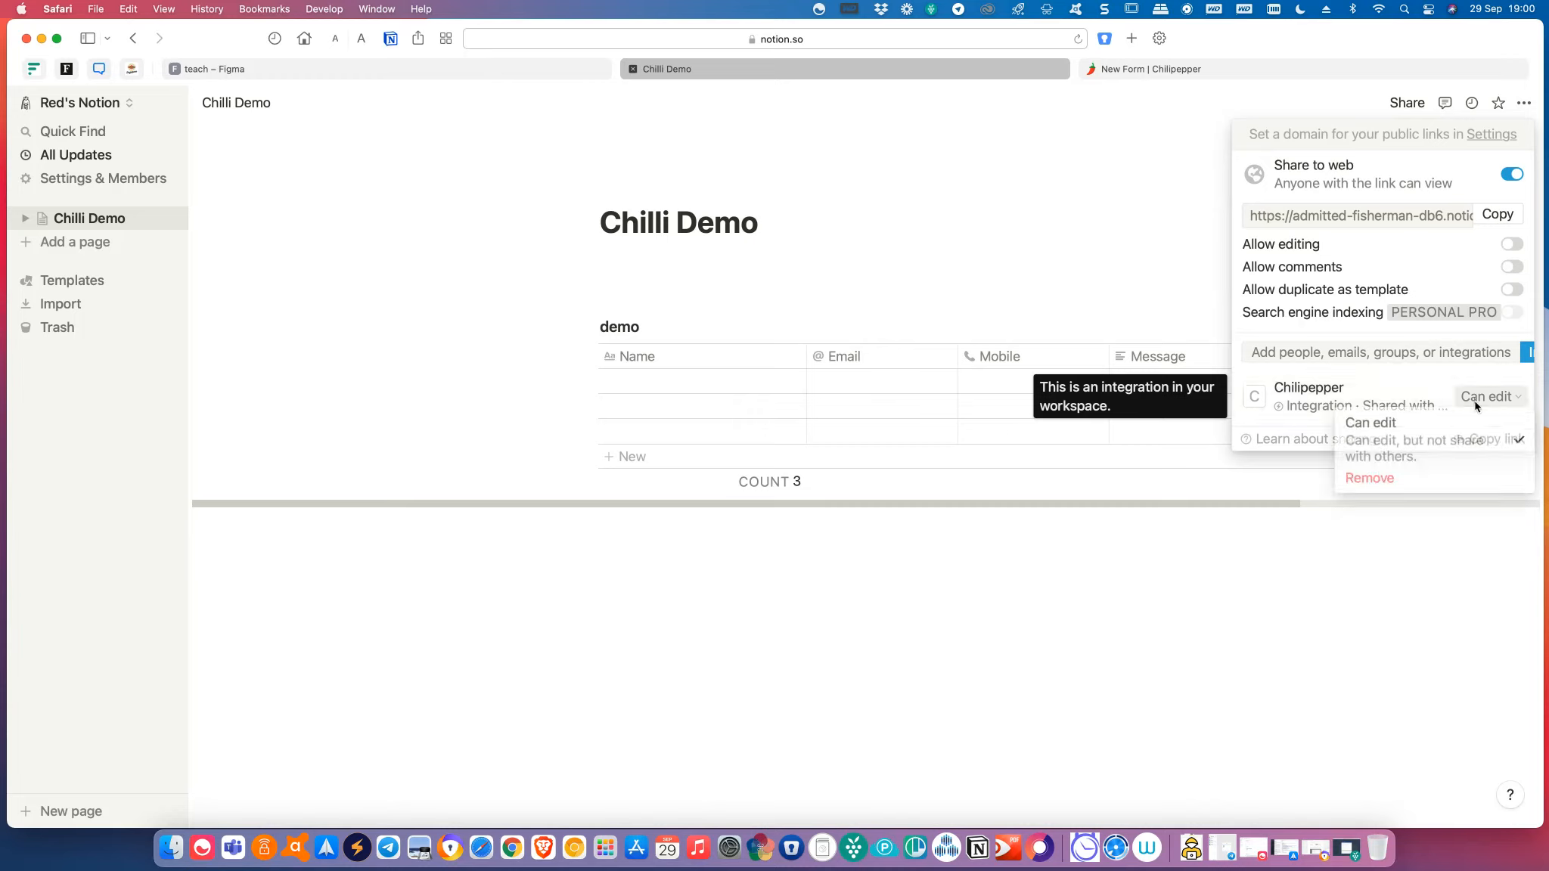
pyautogui.click(1465, 446)
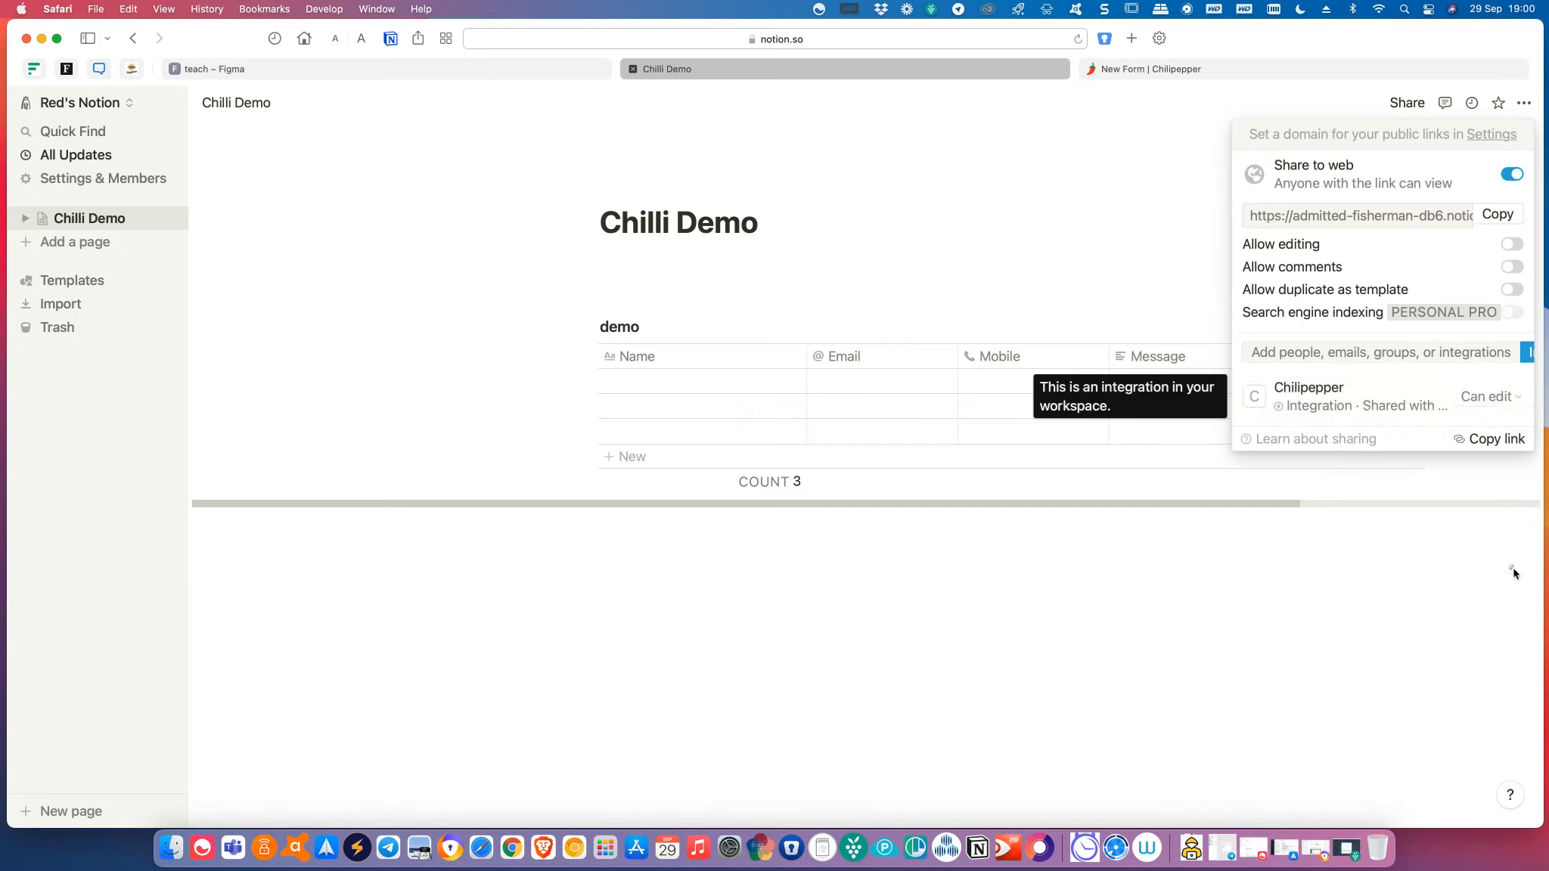
pyautogui.click(1494, 440)
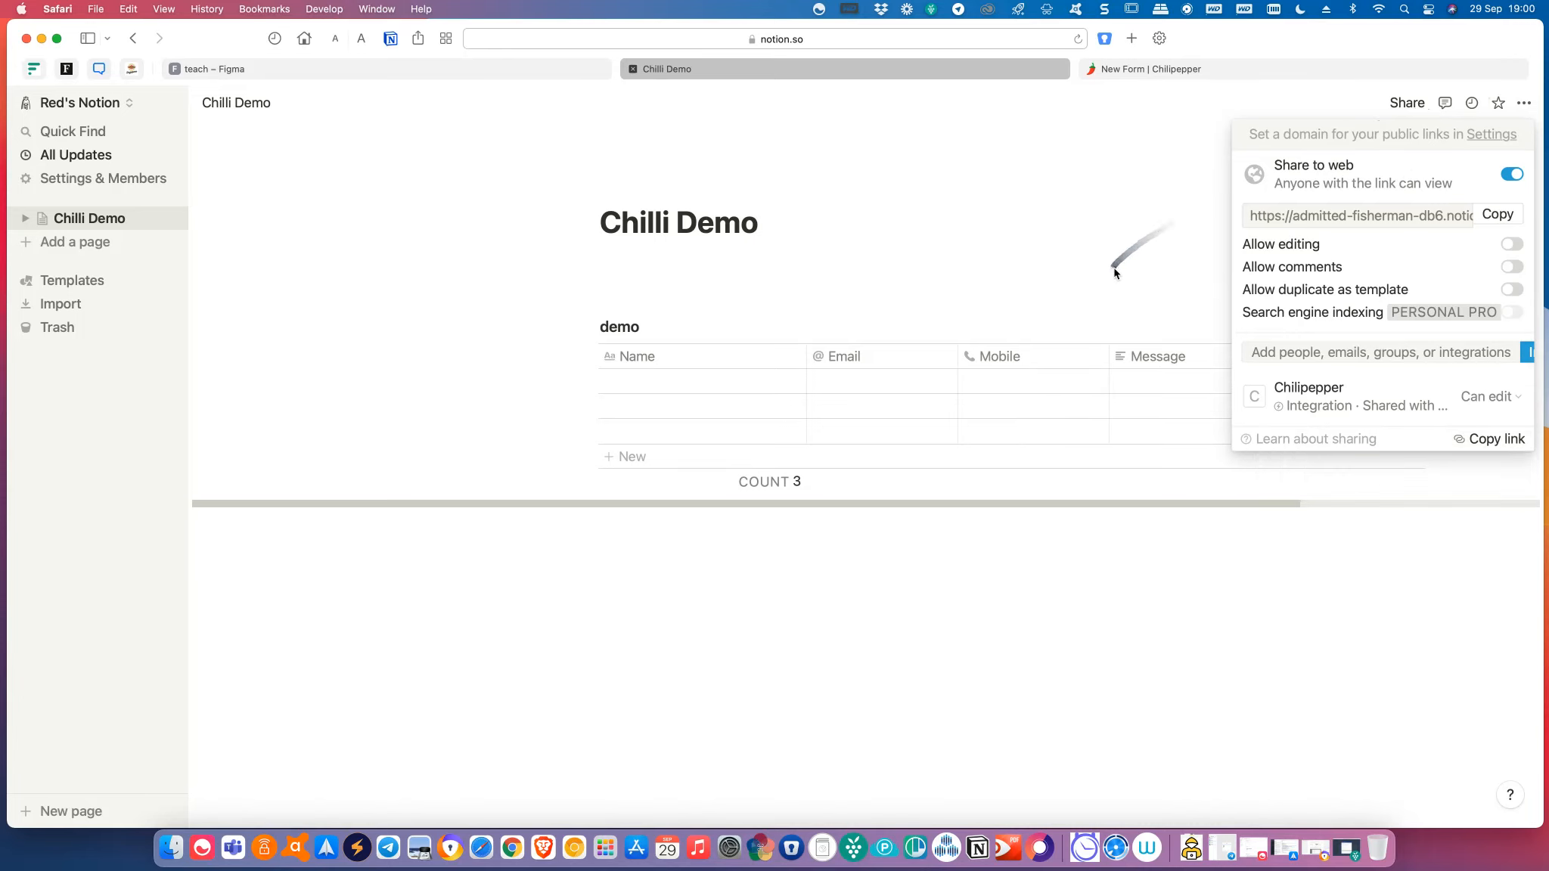
pyautogui.click(1118, 198)
pyautogui.click(1130, 69)
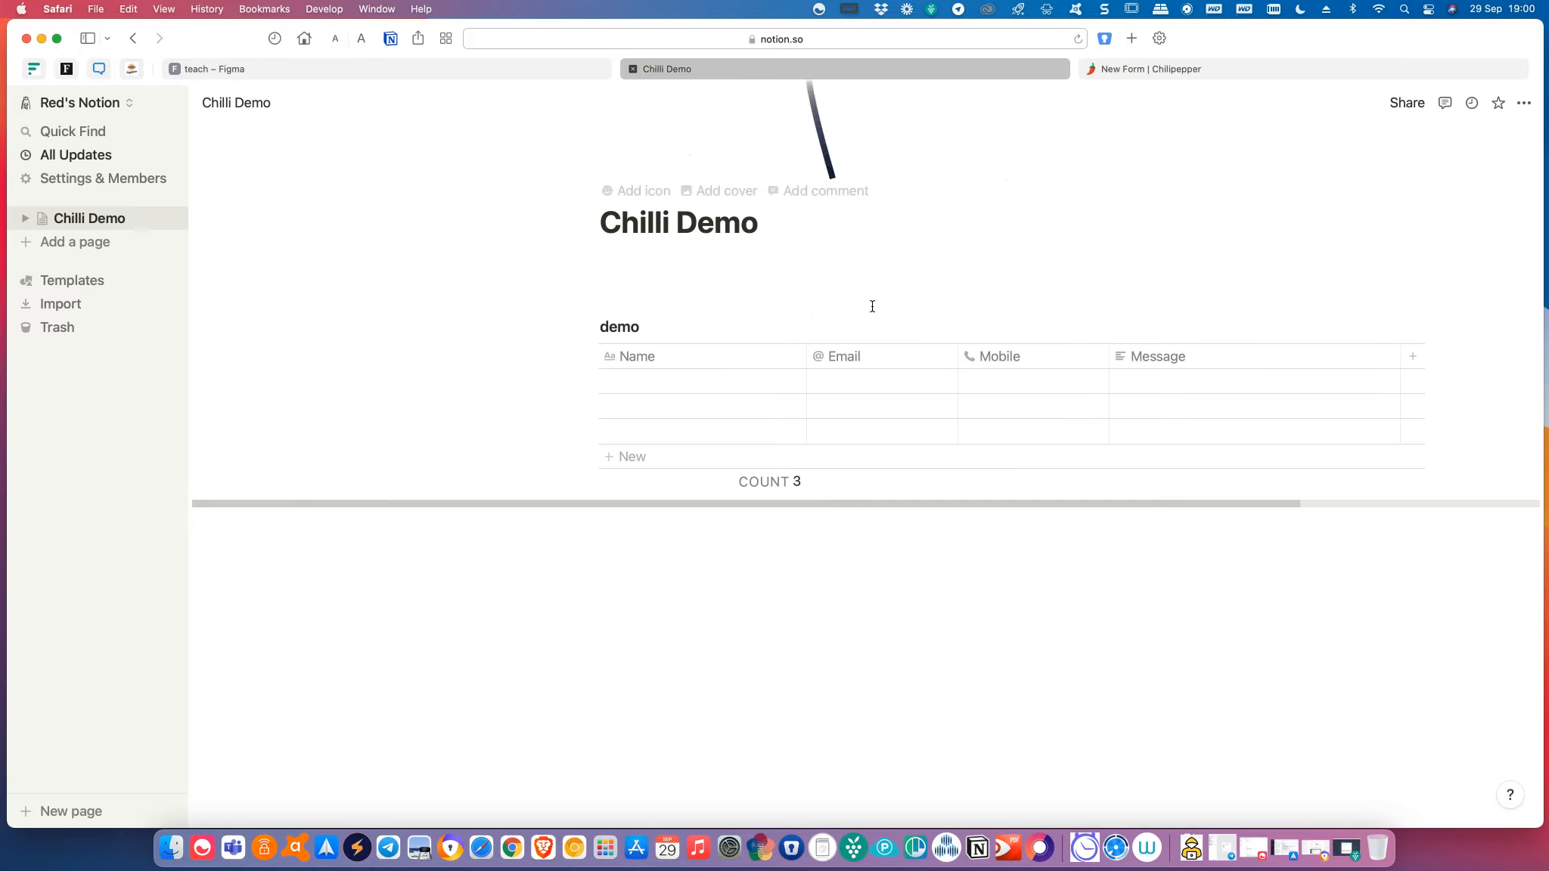
# Copy the demo database link again and save it as the Notion Table Page URL.
pyautogui.click(811, 71)
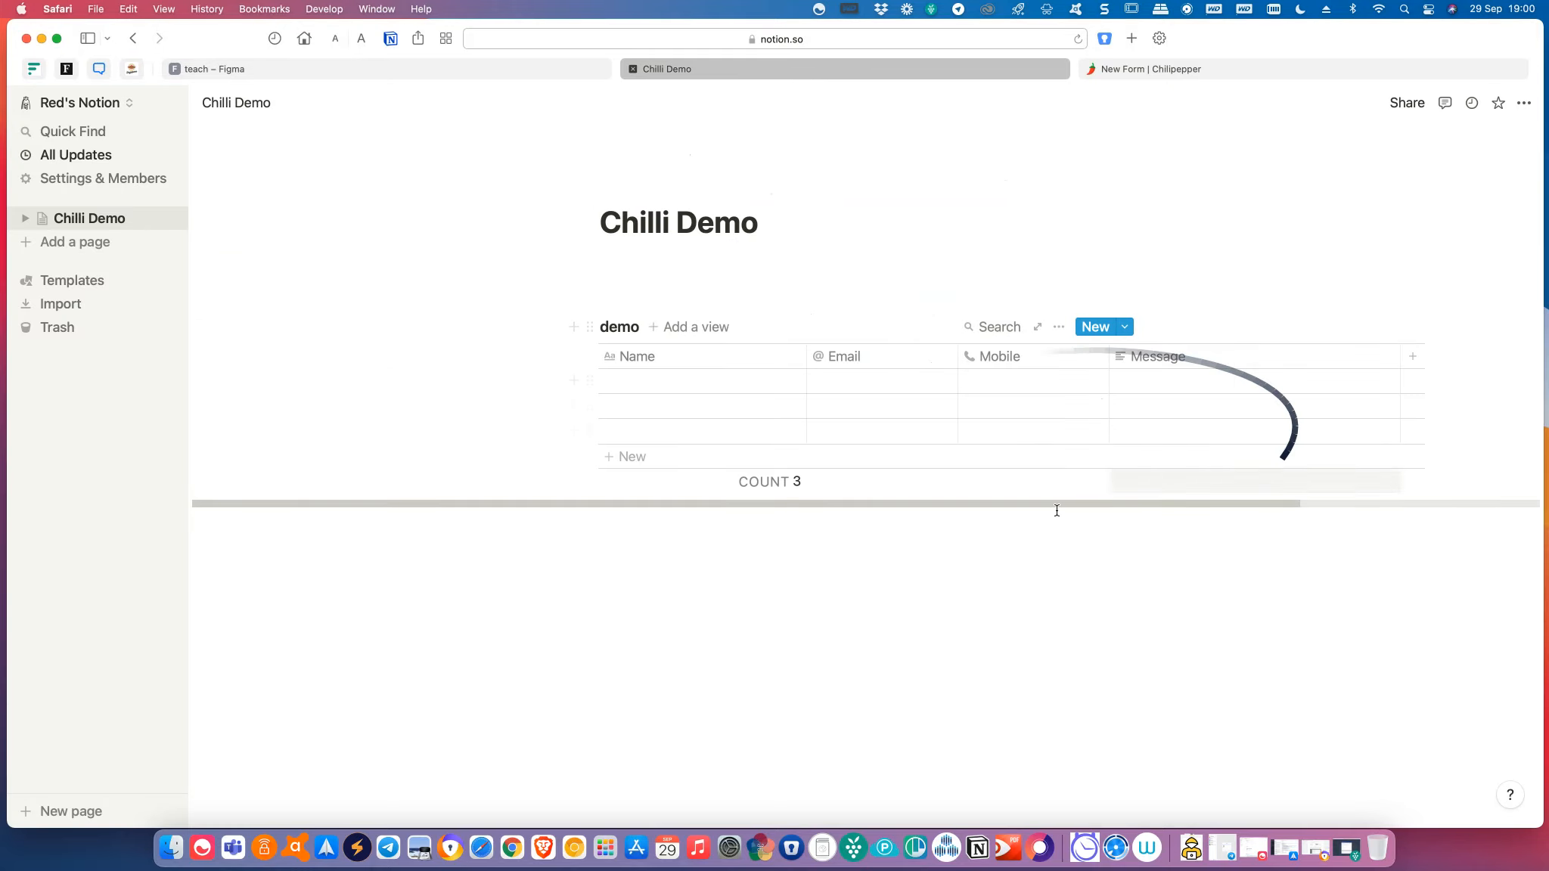
pyautogui.click(1058, 328)
pyautogui.click(1122, 392)
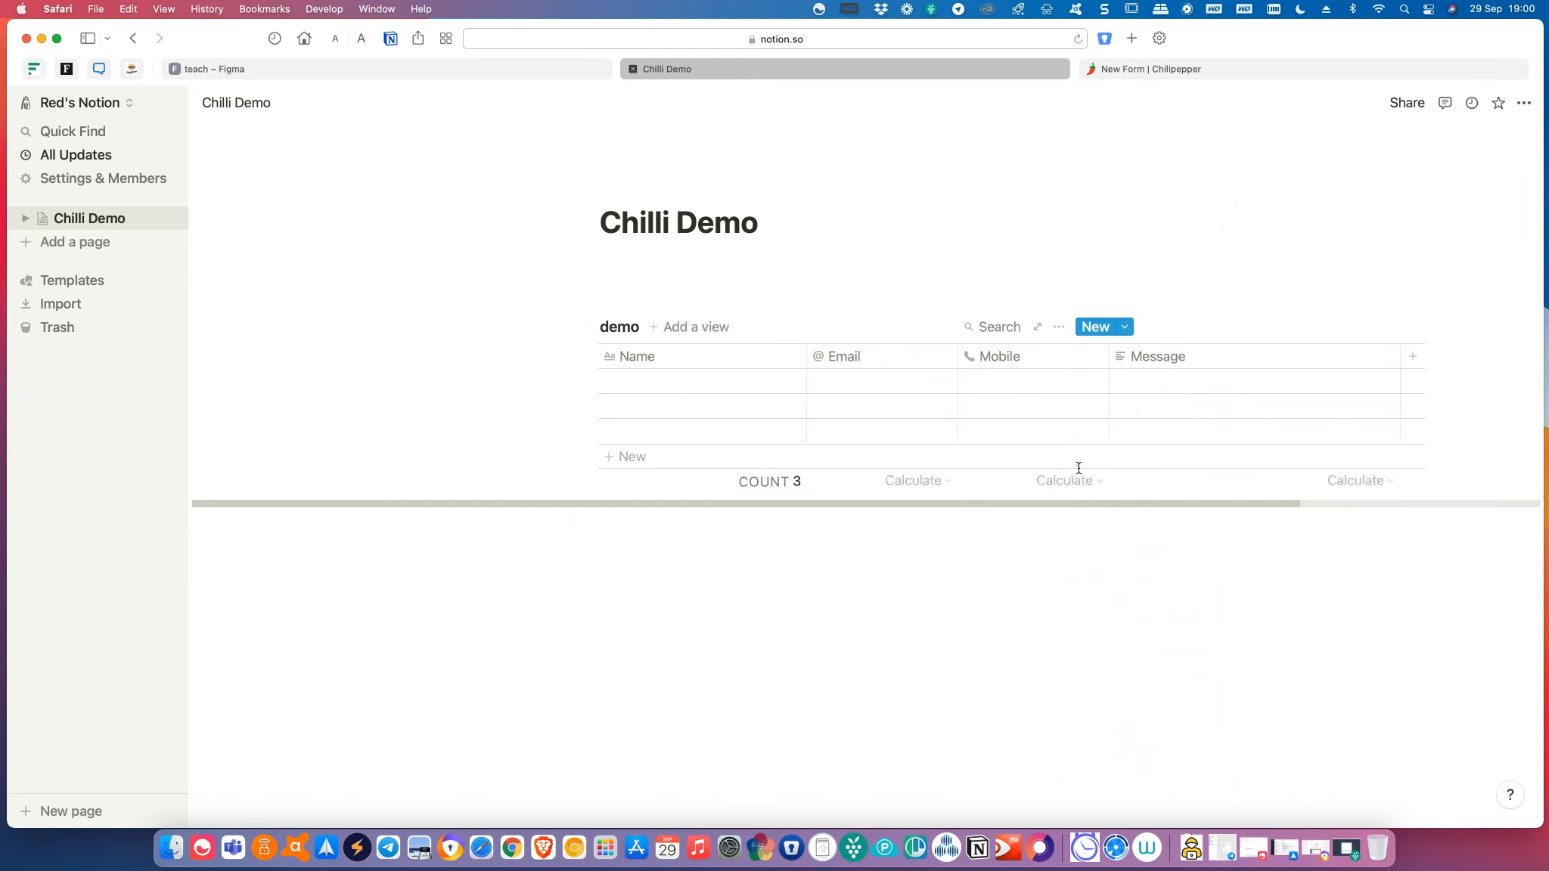
pyautogui.click(1159, 75)
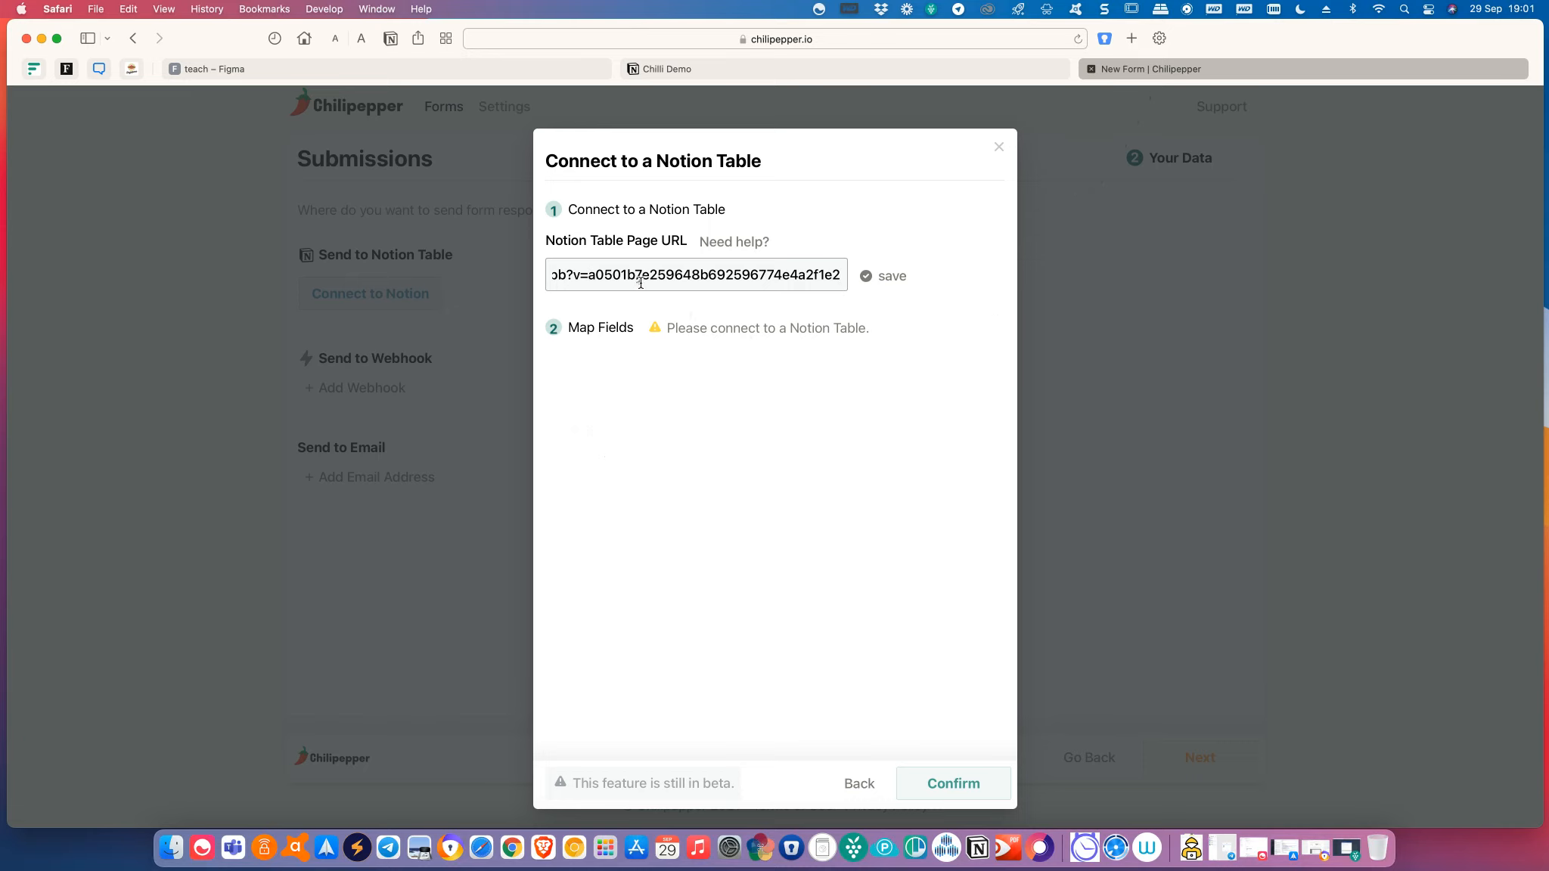
pyautogui.click(897, 280)
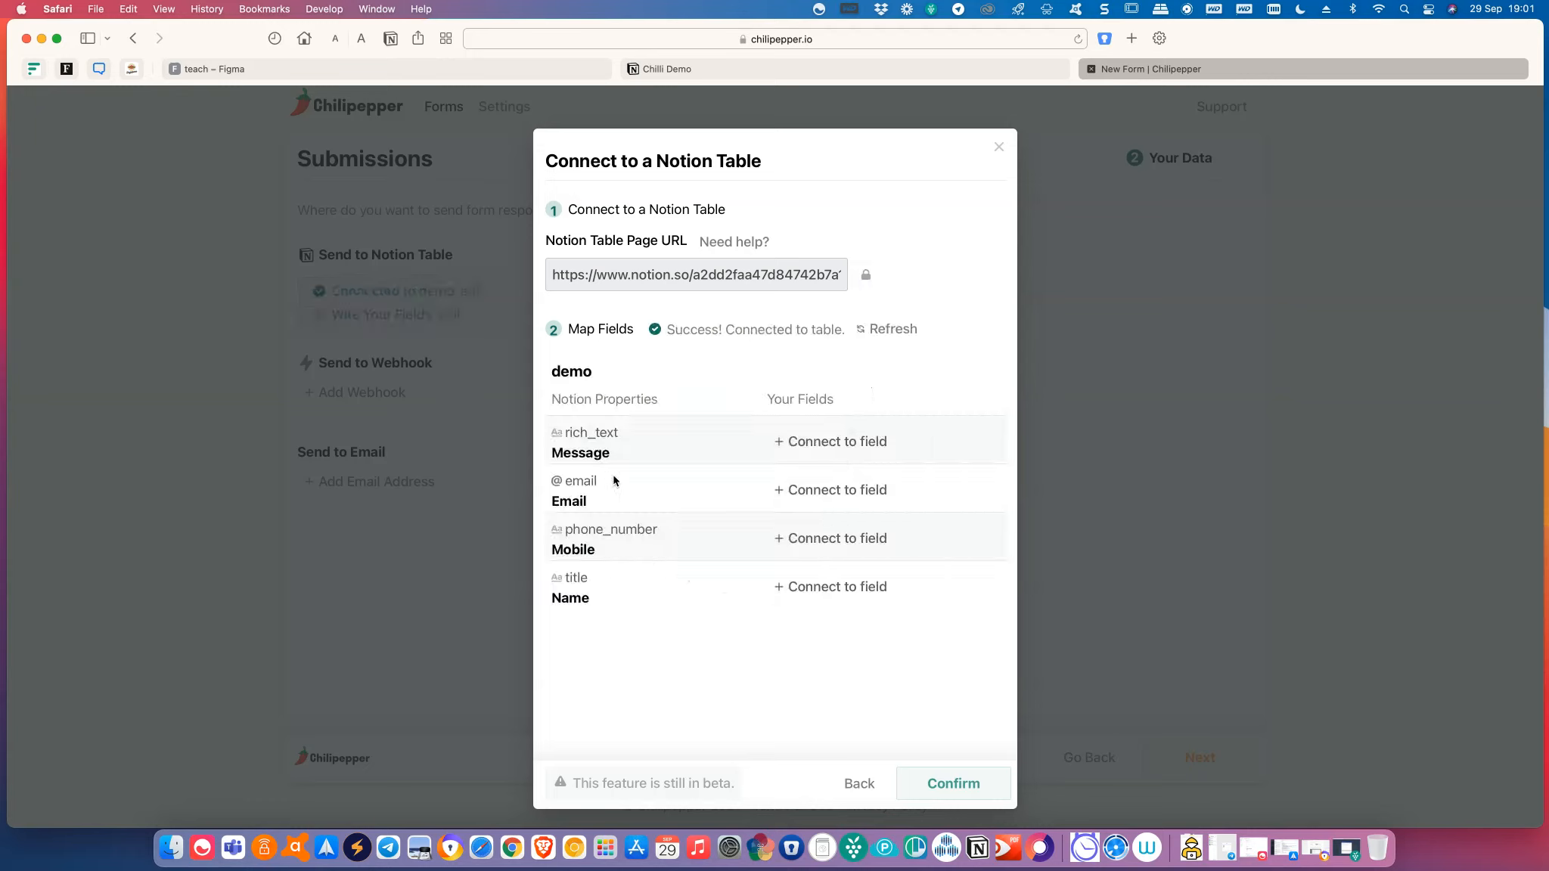
# Map Message, Email, Mobile and Name to the message, email, phone and name fields, then confirm.
pyautogui.click(809, 453)
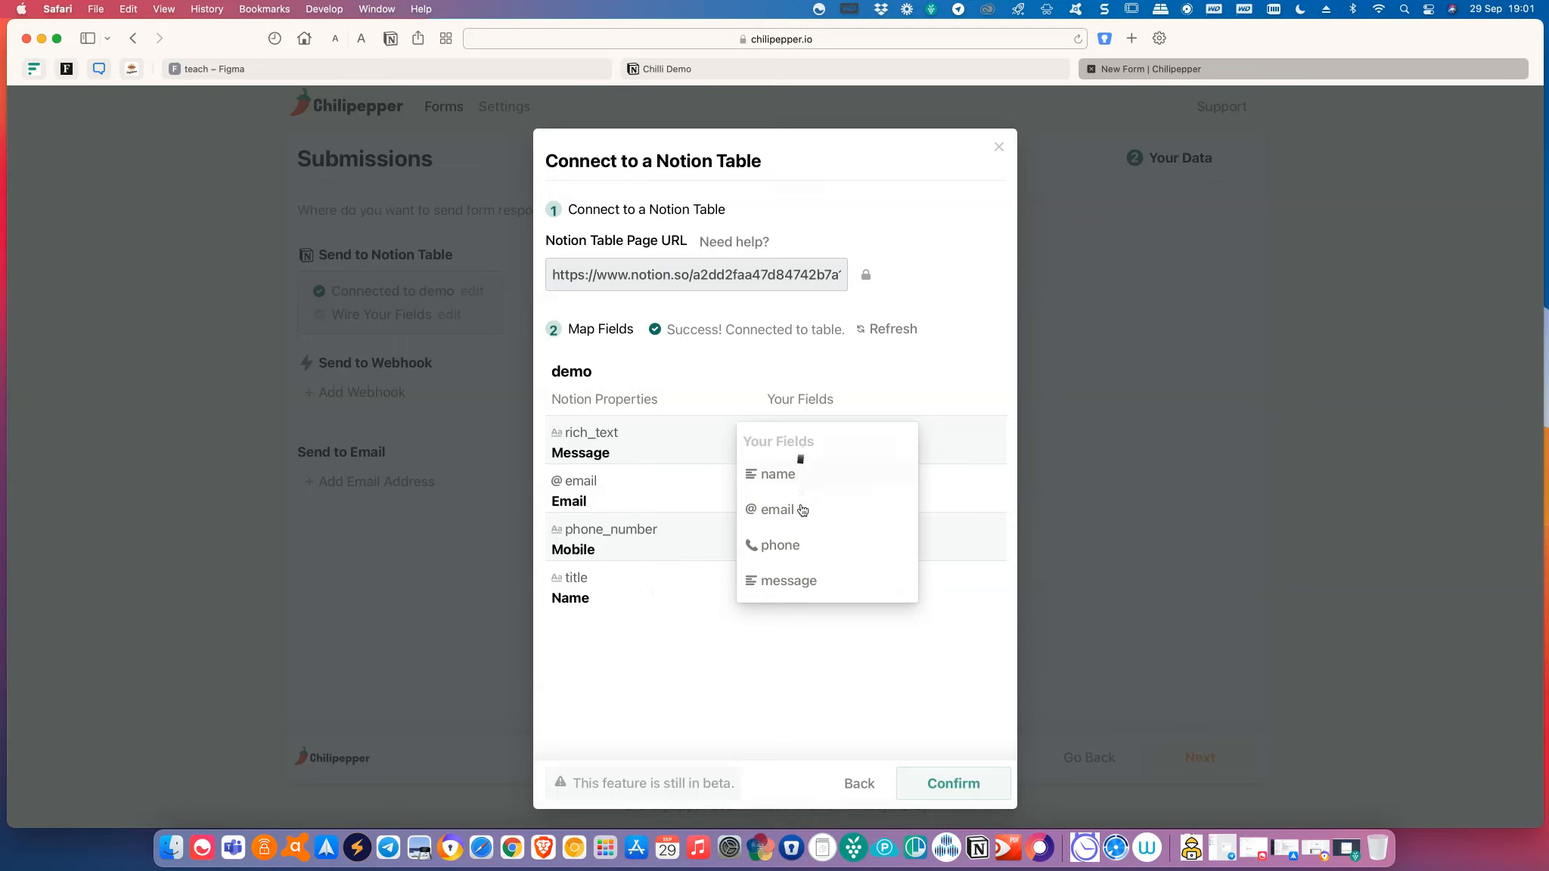
pyautogui.click(790, 580)
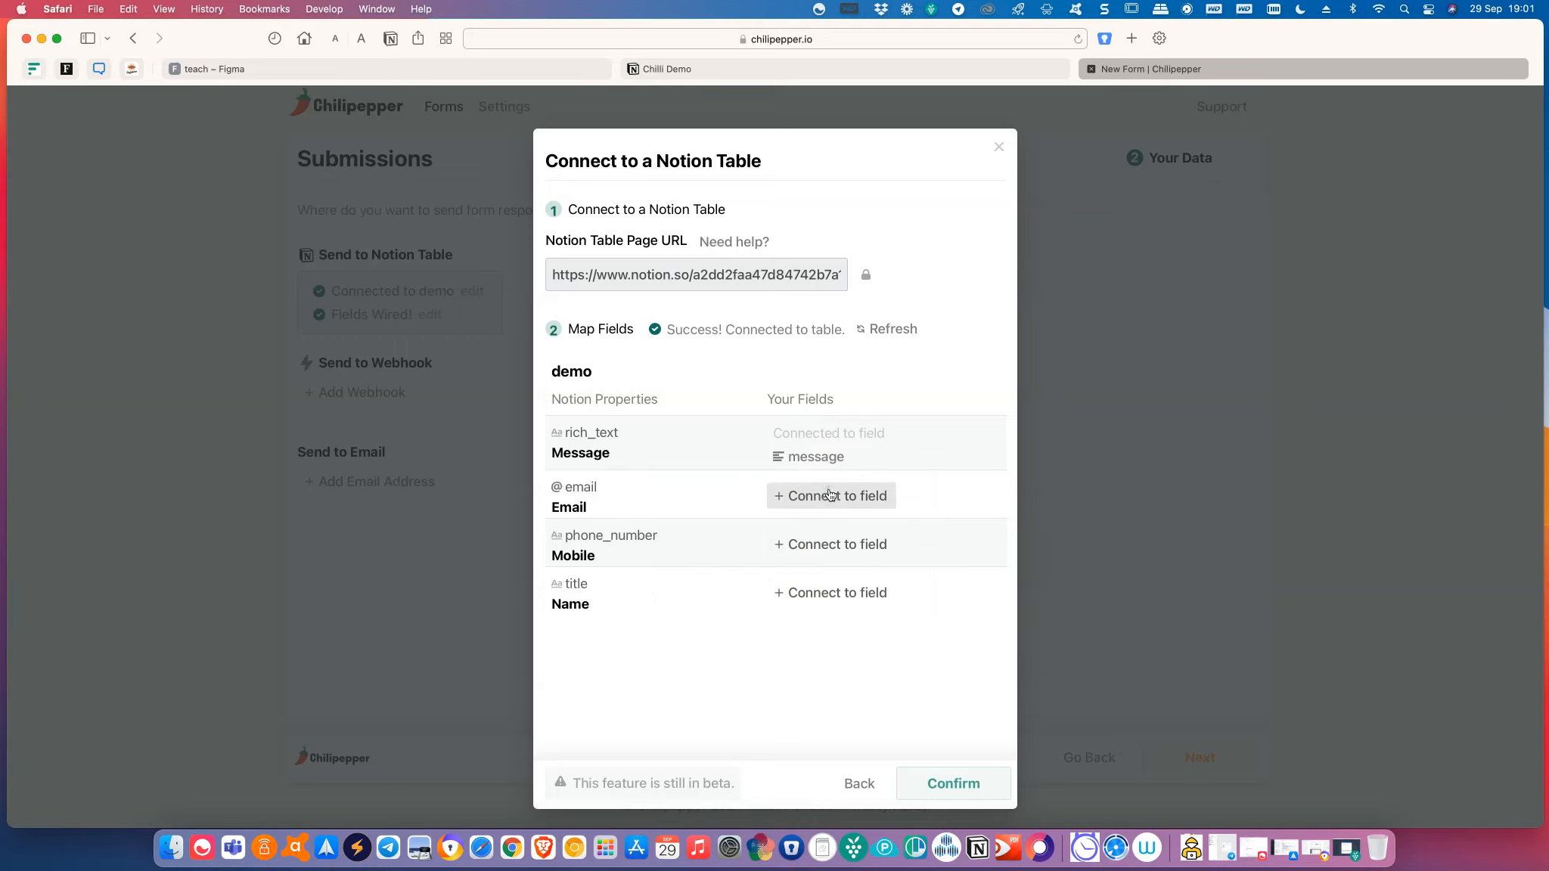
pyautogui.click(830, 494)
pyautogui.click(808, 567)
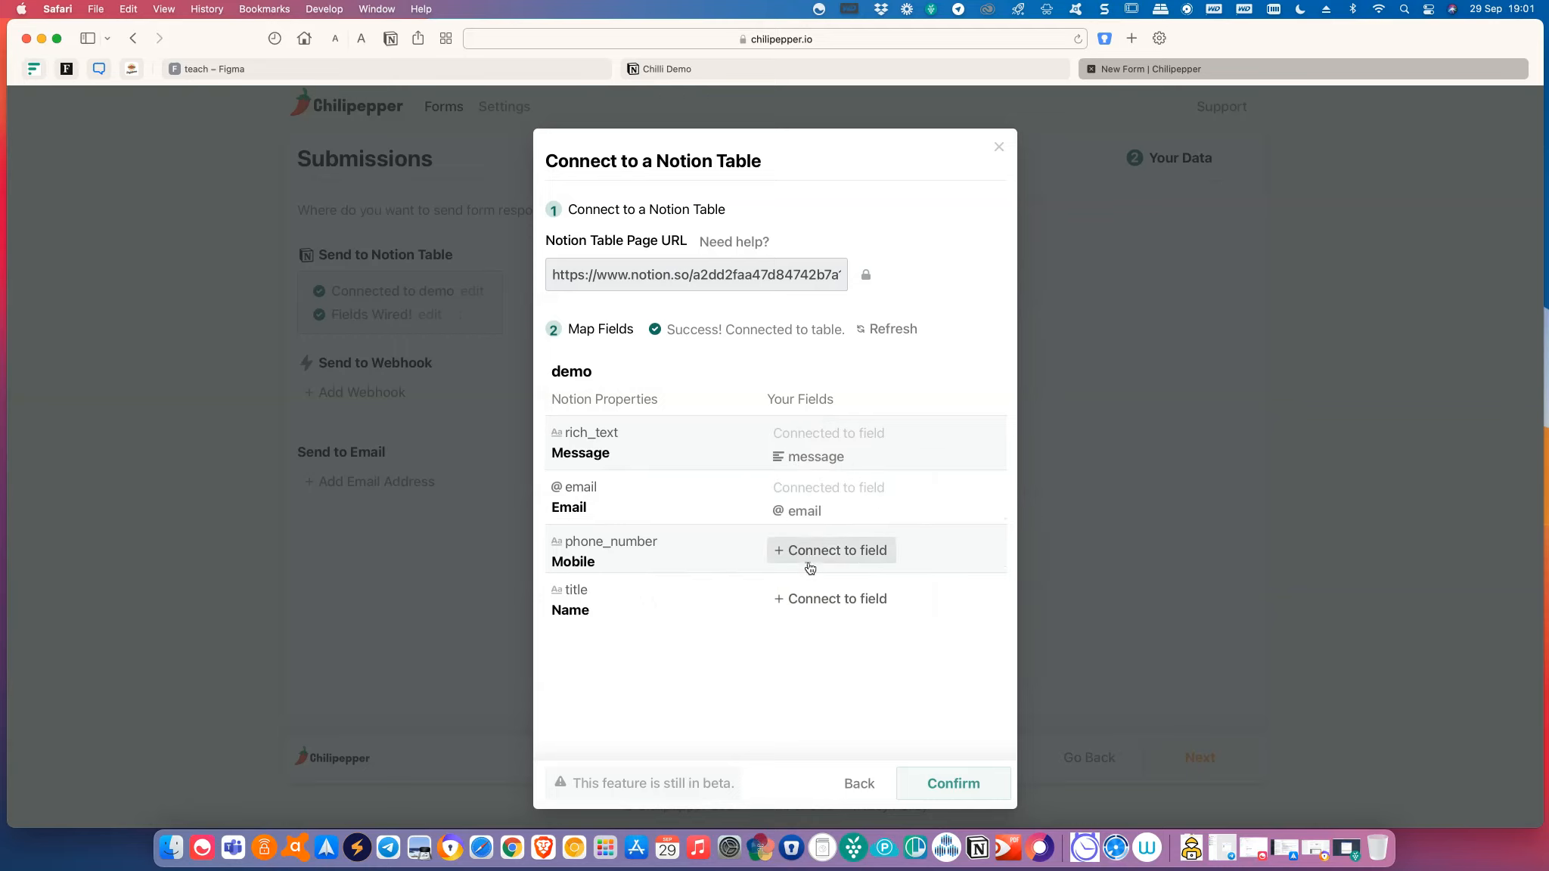
pyautogui.click(810, 560)
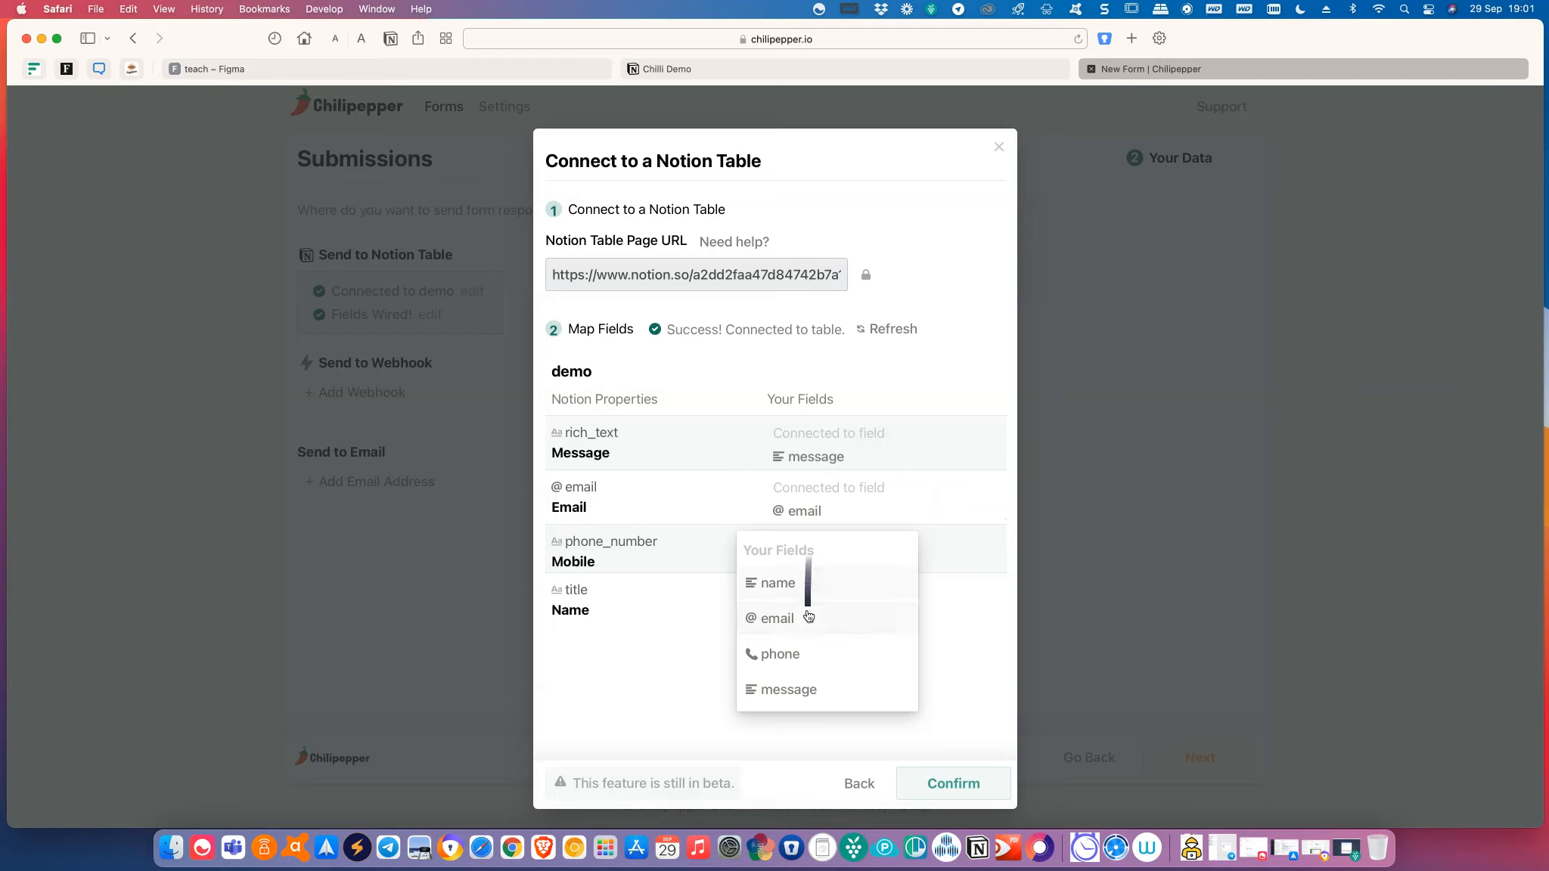
pyautogui.click(801, 671)
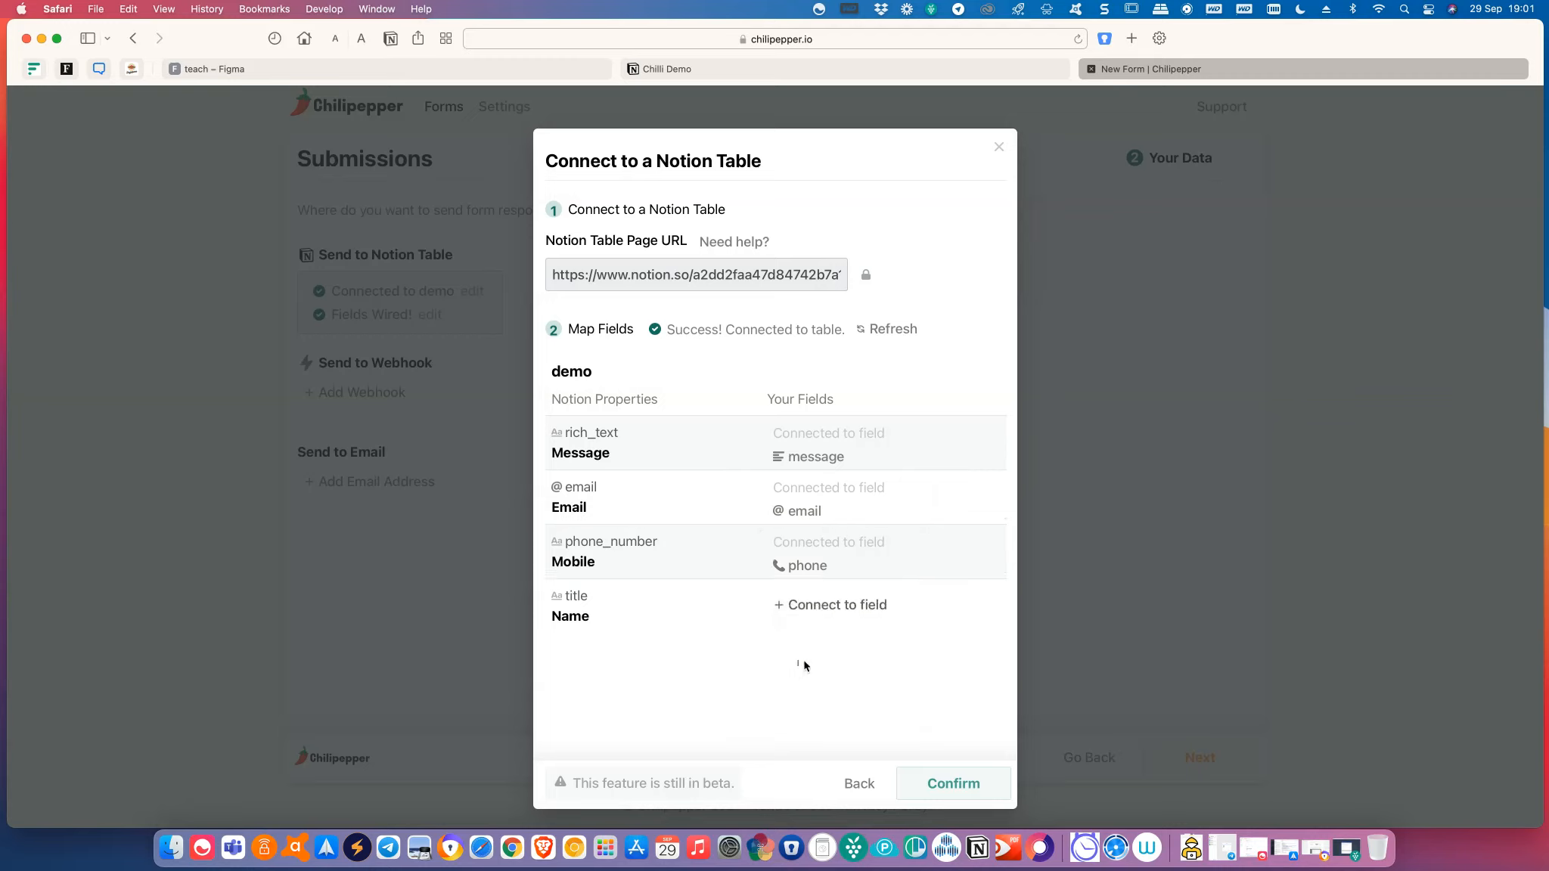
pyautogui.click(809, 605)
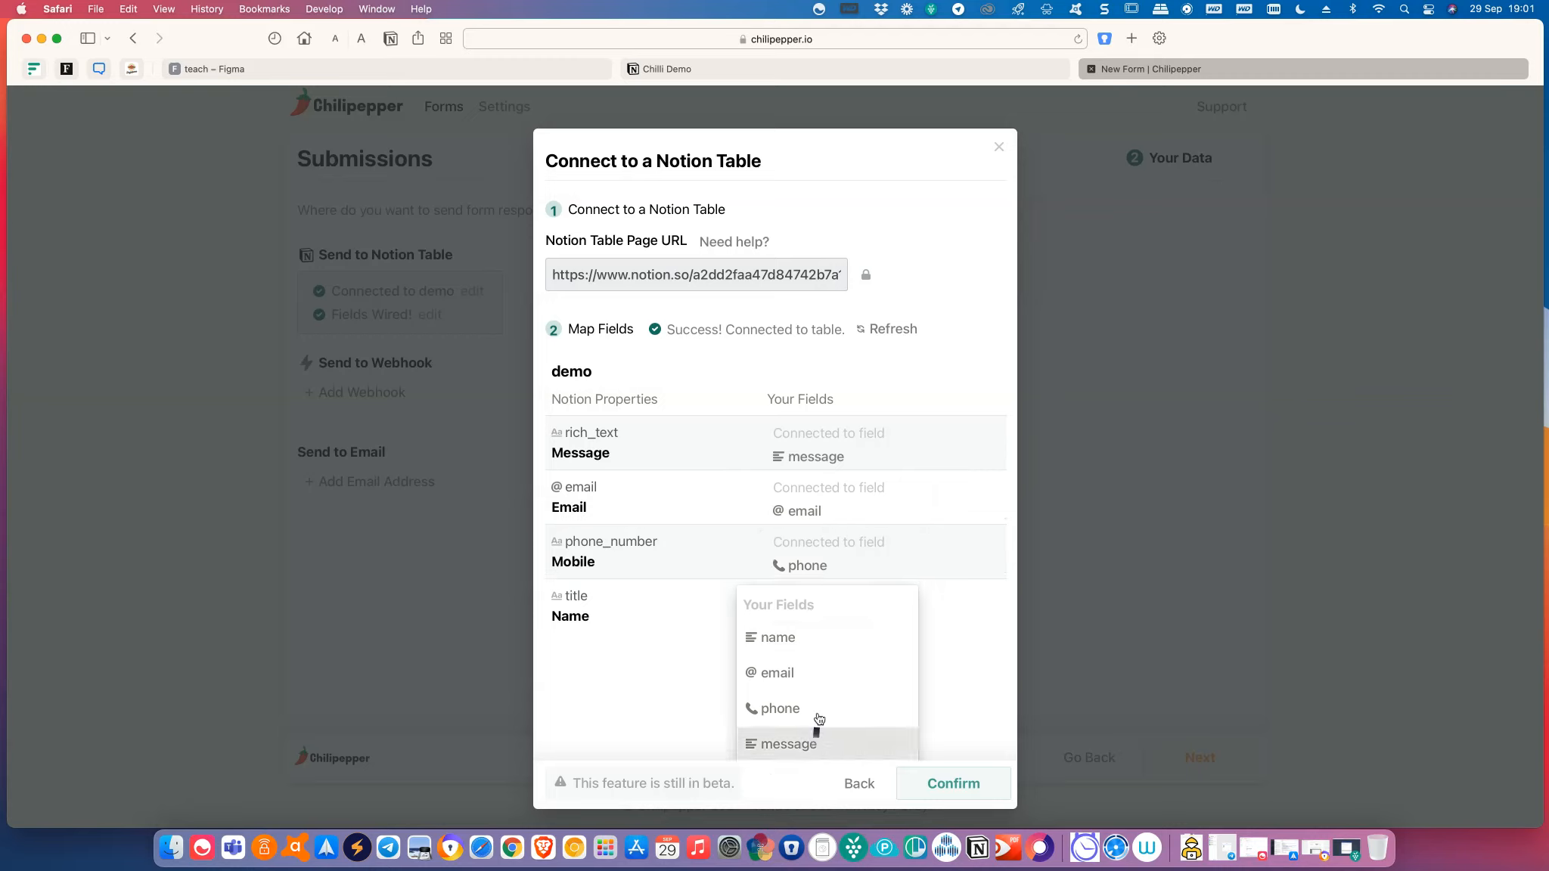
pyautogui.click(802, 640)
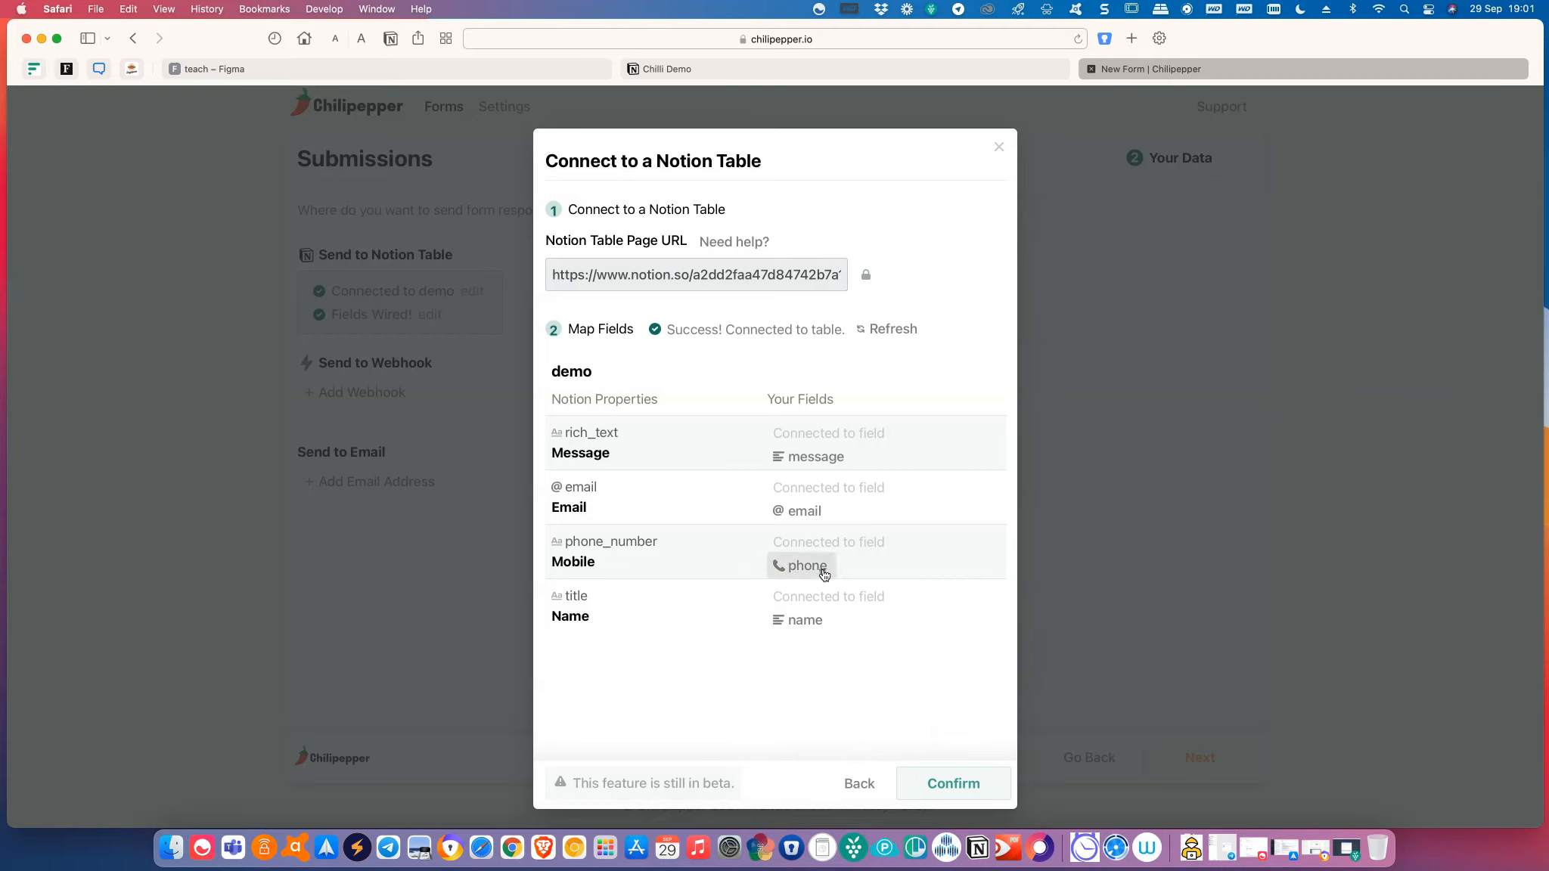
pyautogui.click(956, 786)
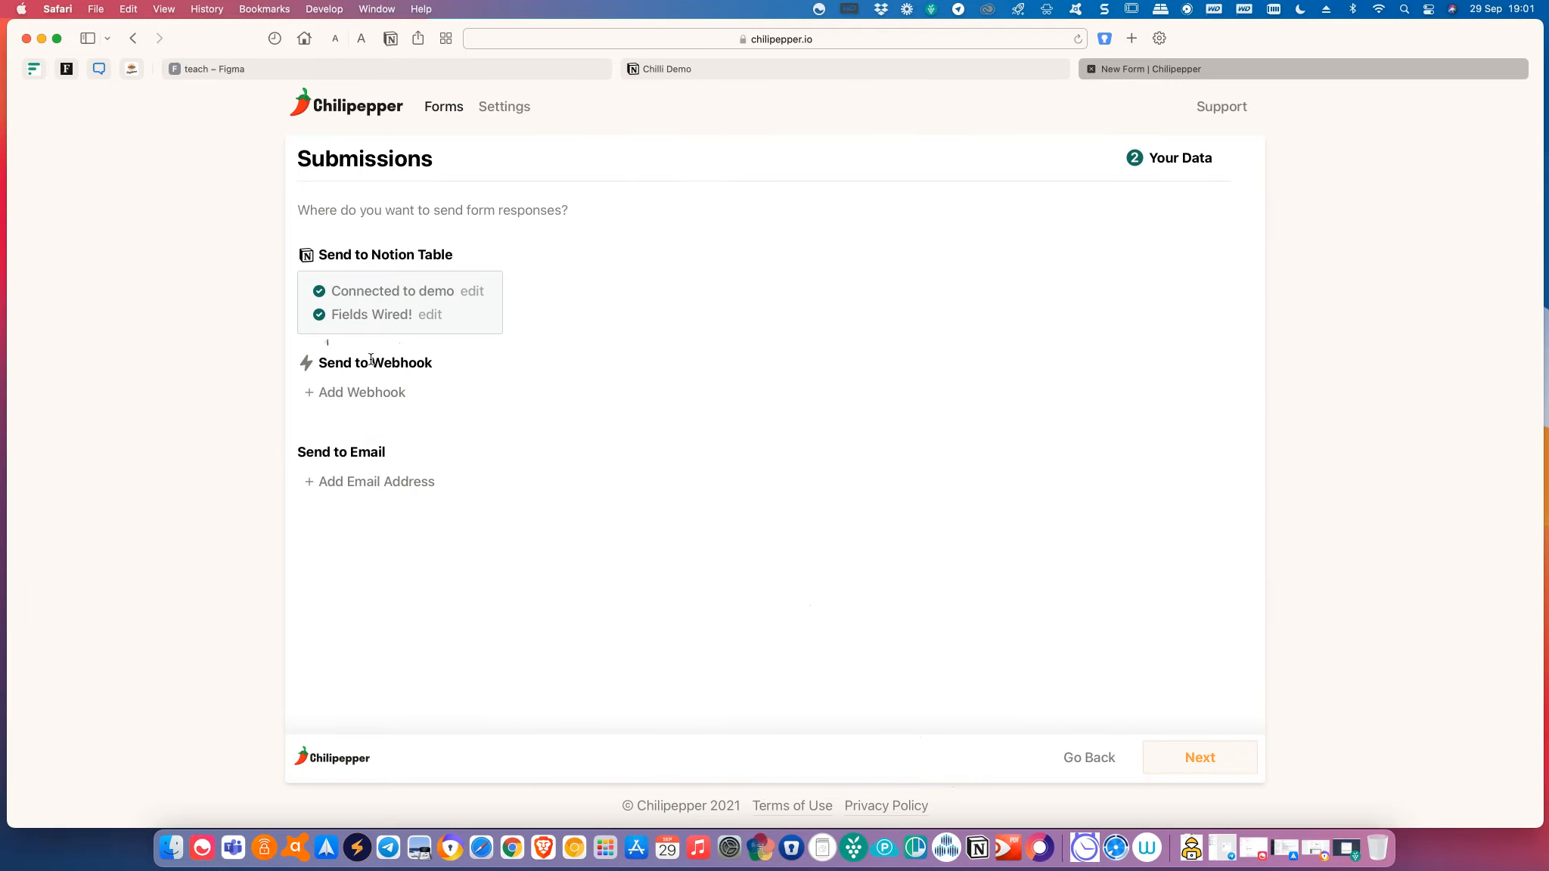
# Add email delivery of submissions to a single recipient's e-mail address.
pyautogui.click(360, 490)
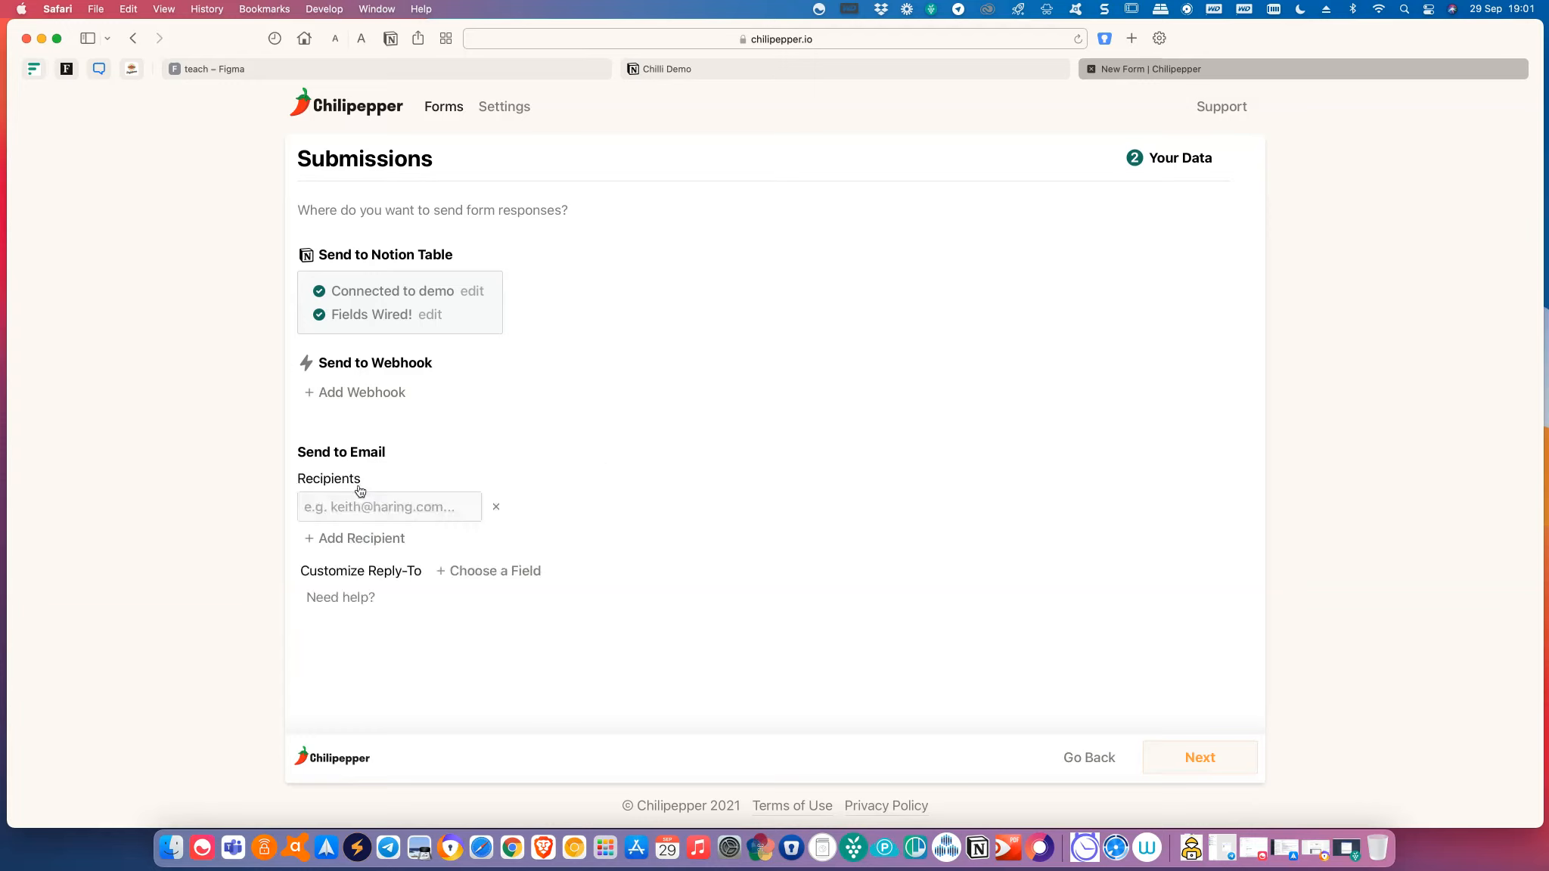
pyautogui.click(372, 512)
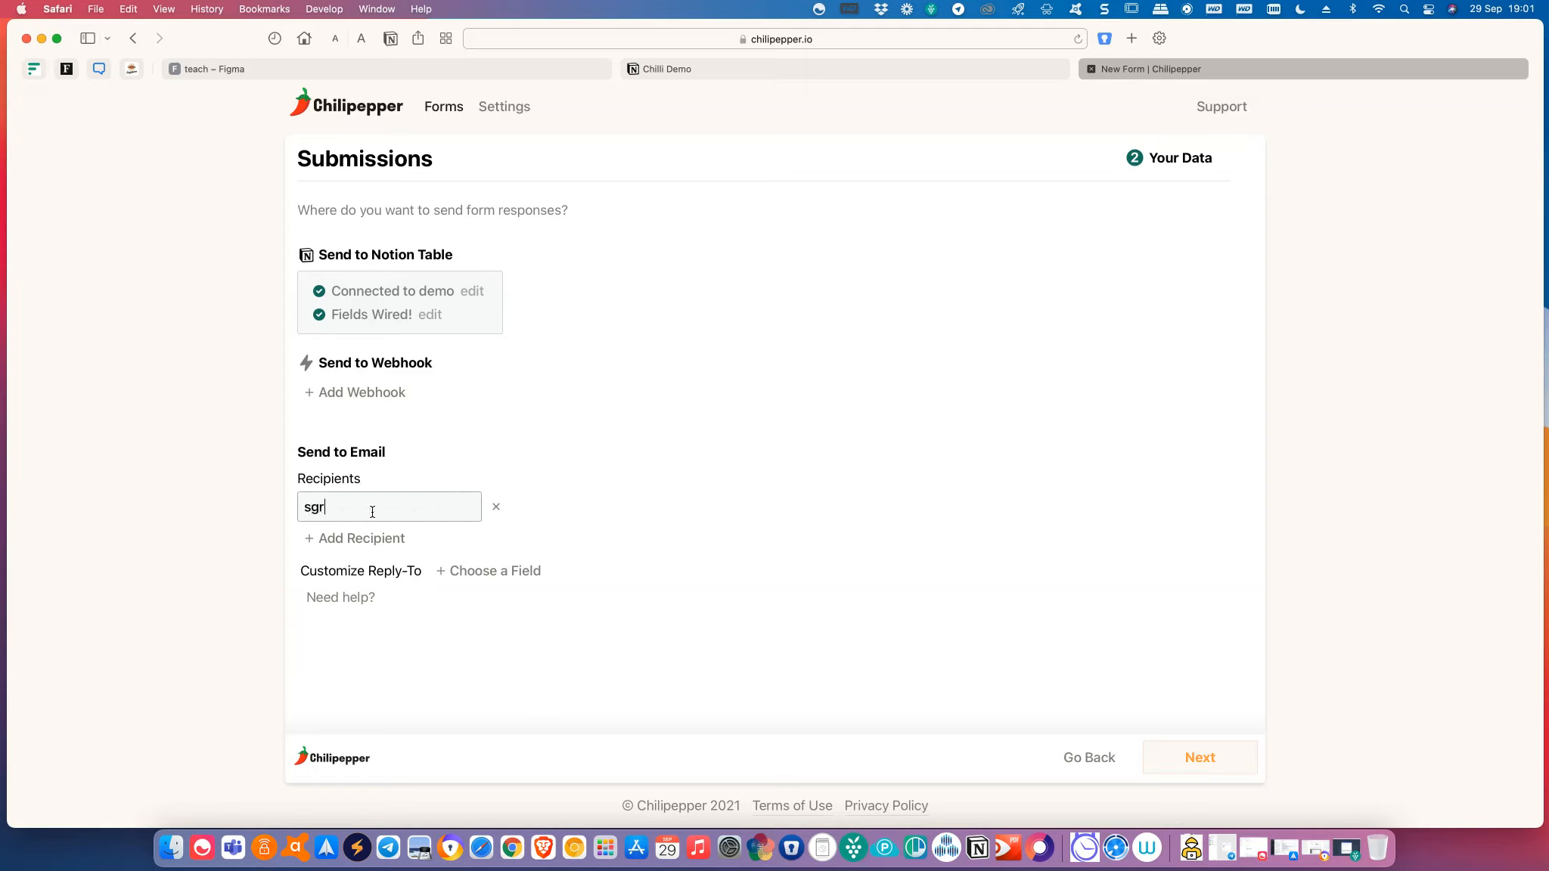
pyautogui.click(474, 510)
pyautogui.click(397, 541)
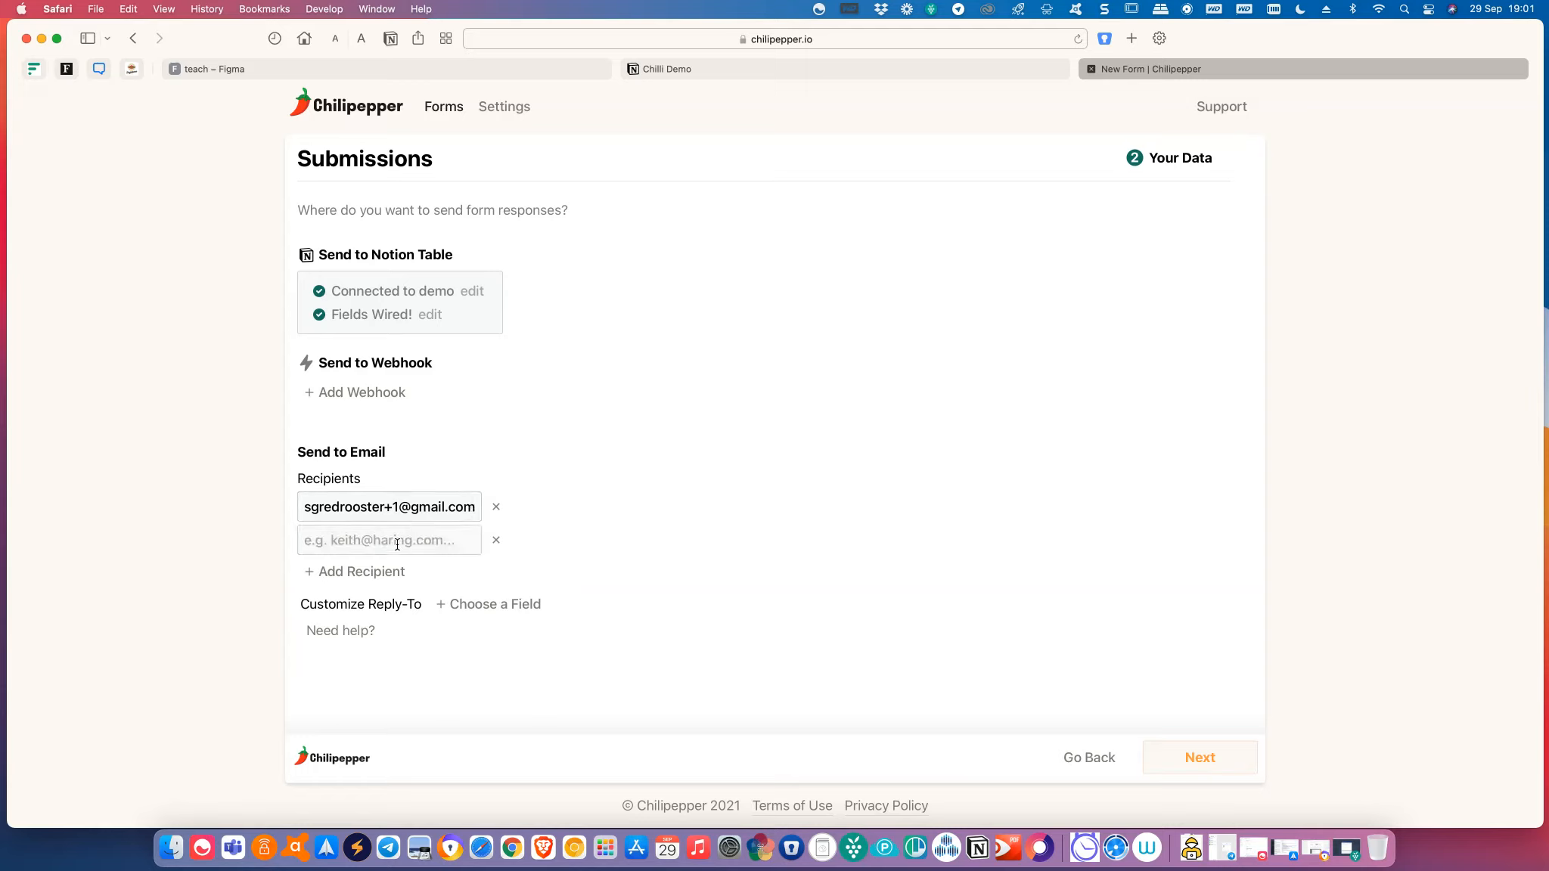
pyautogui.click(495, 540)
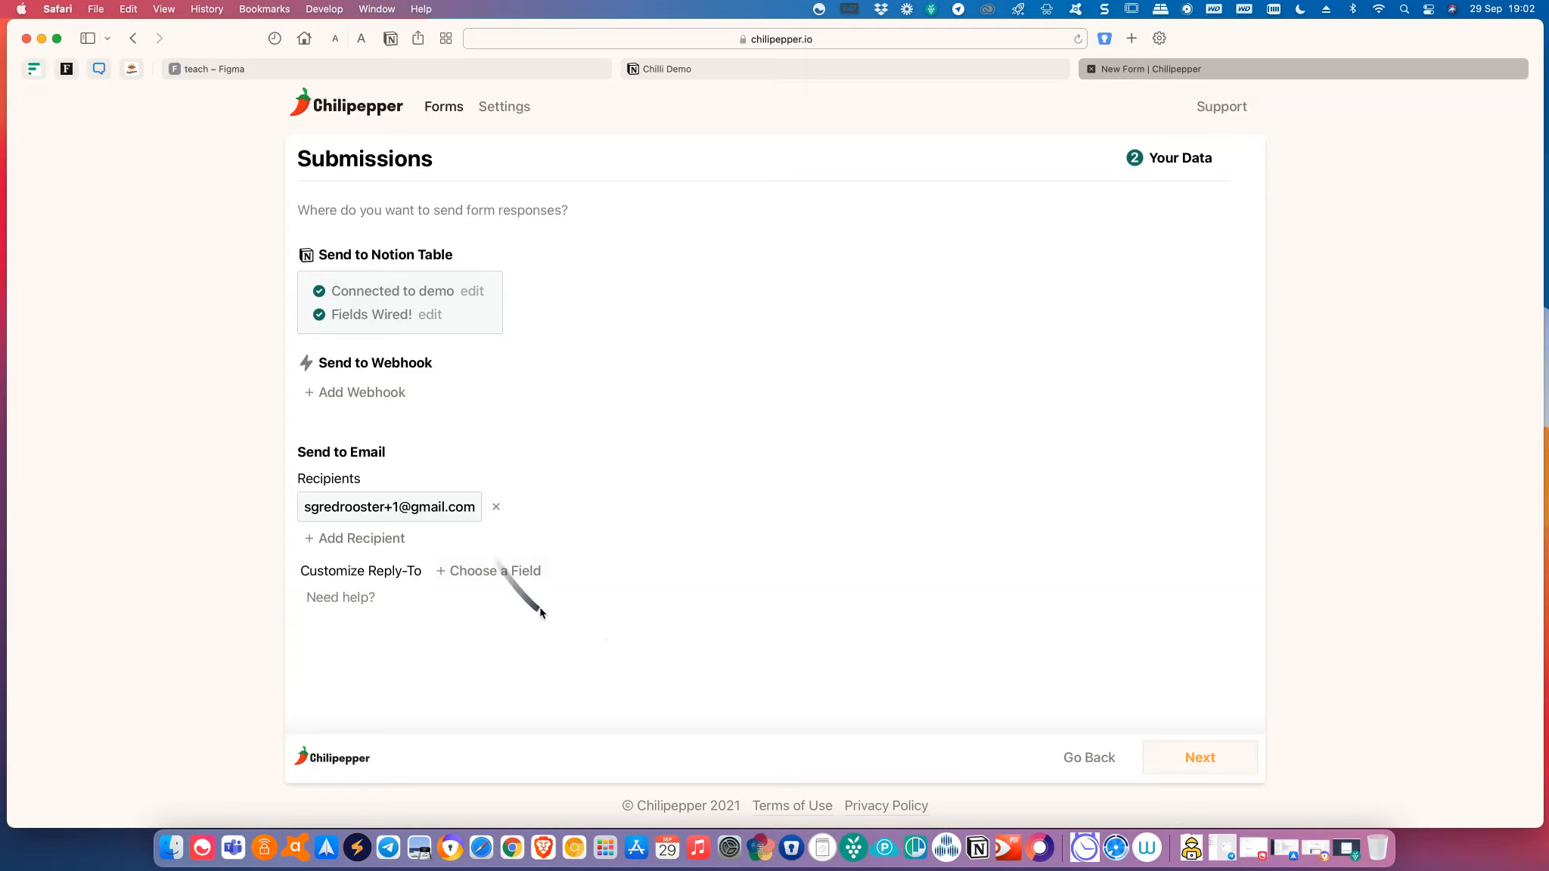
# Set Reply-To to the submitter's email field and continue to Launch Your Form.
pyautogui.click(520, 572)
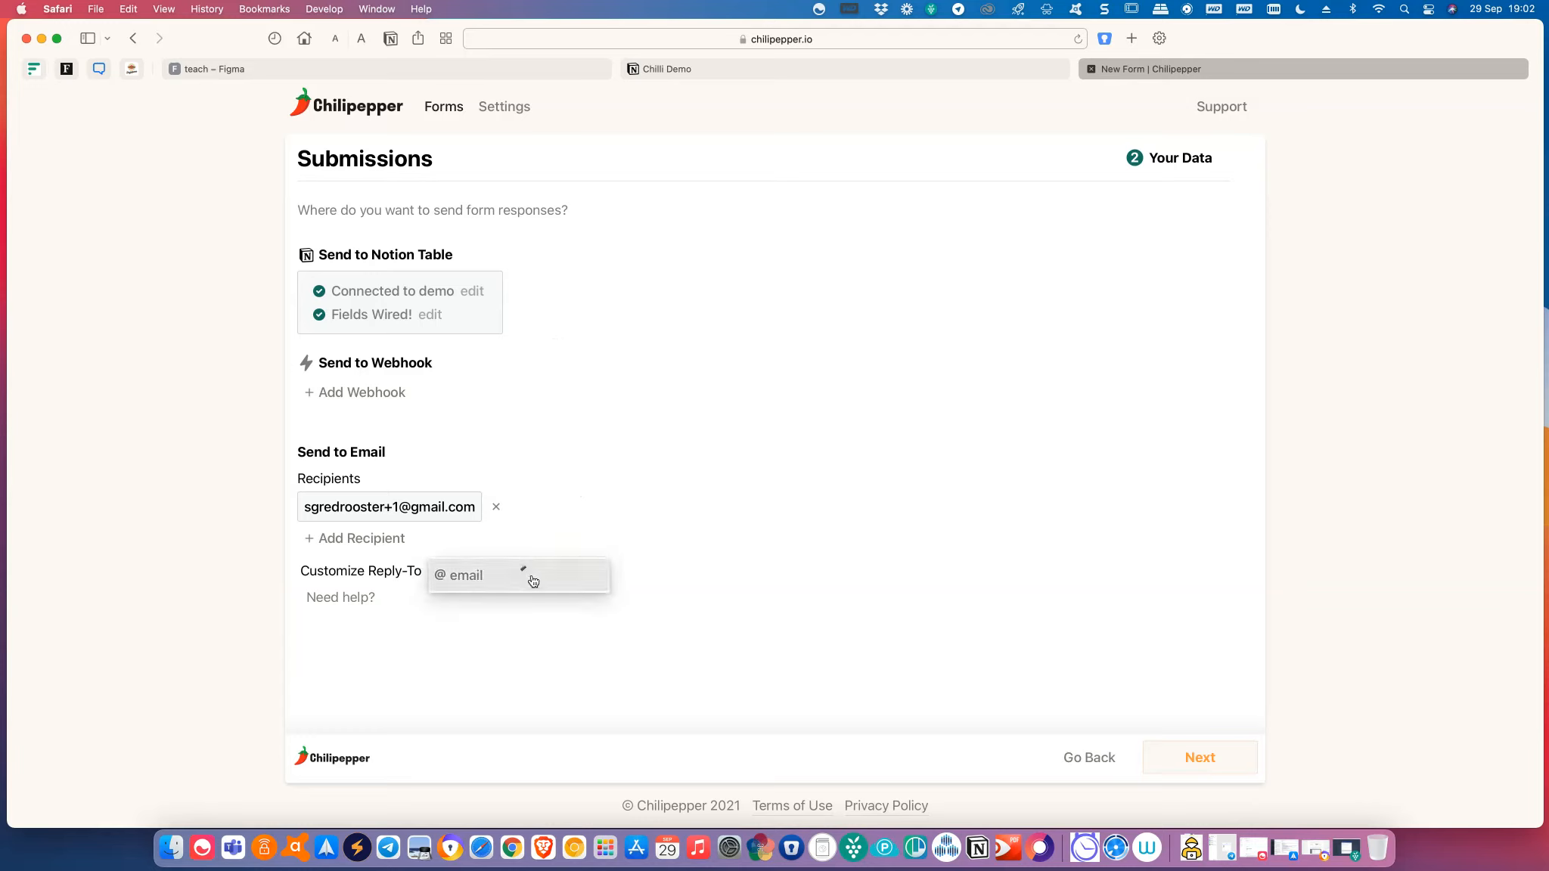
pyautogui.click(508, 590)
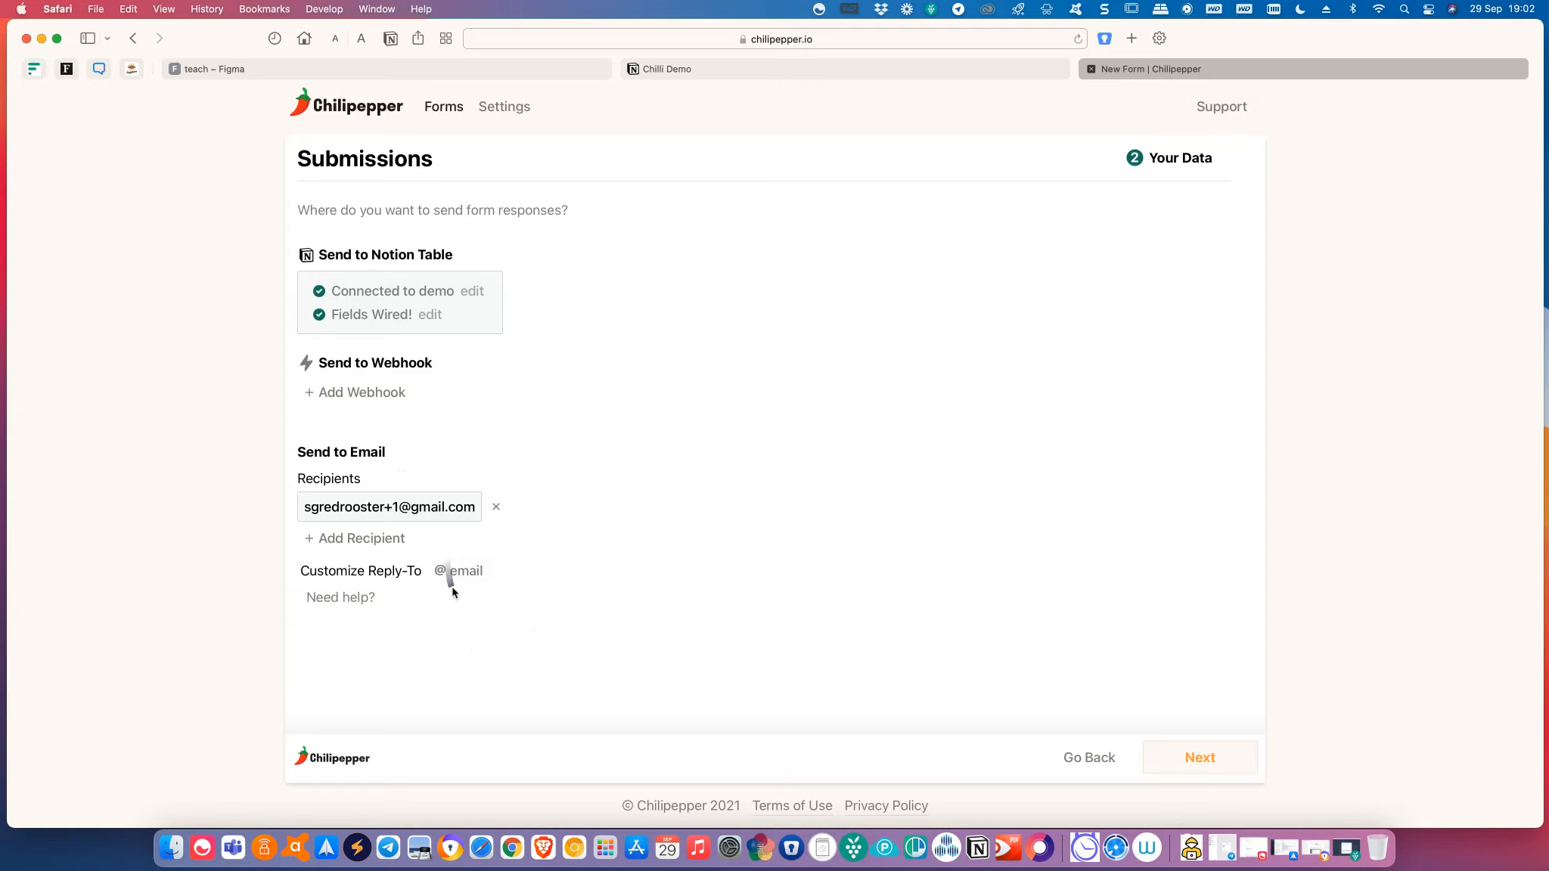
pyautogui.click(374, 551)
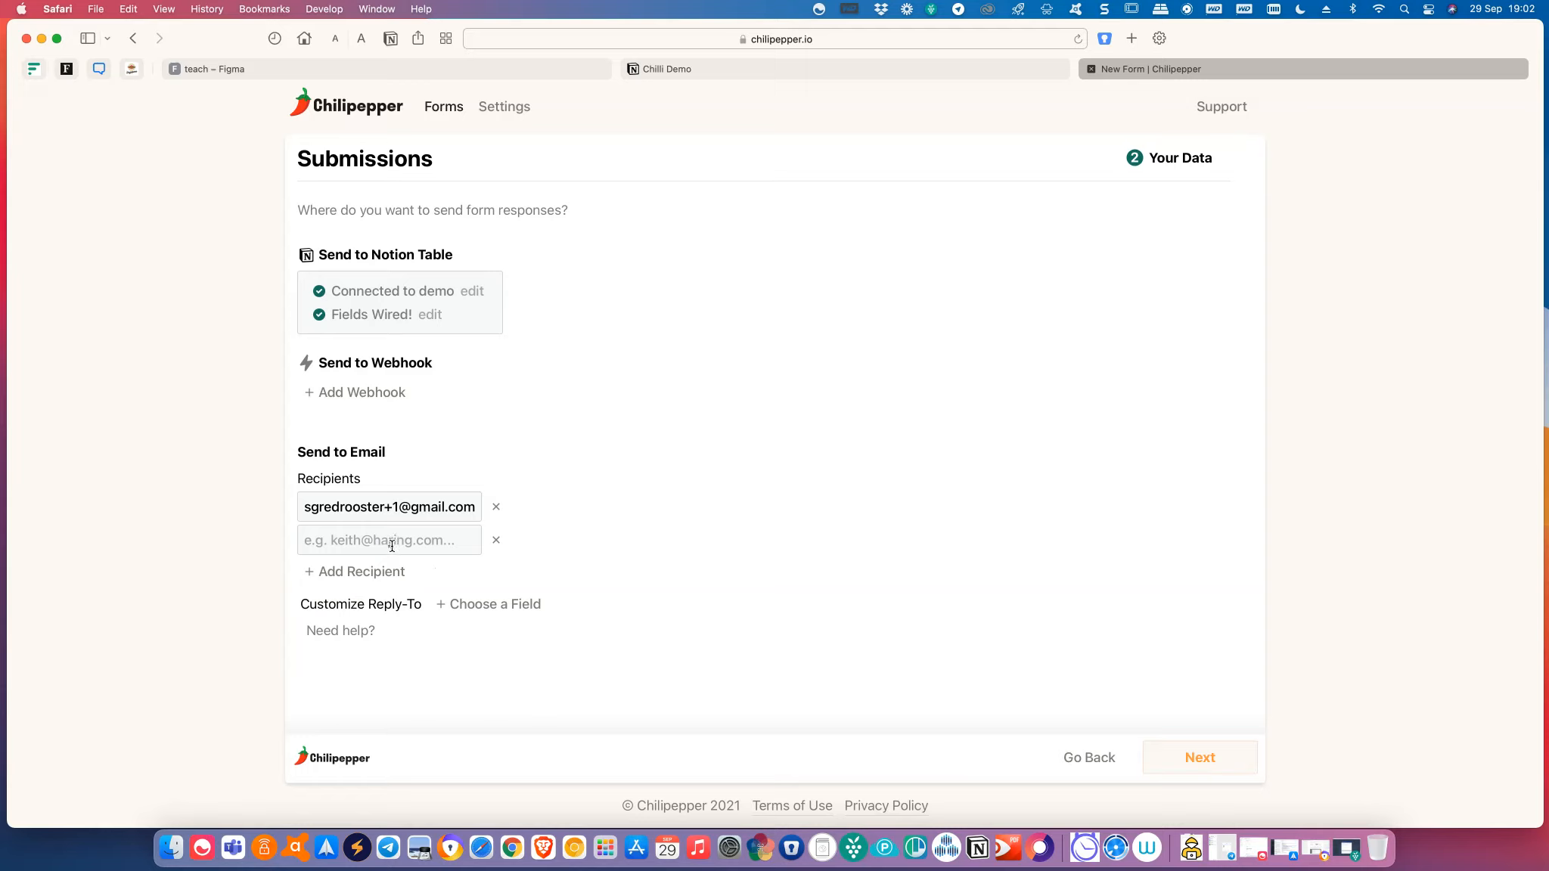
pyautogui.click(391, 546)
pyautogui.write('@')
pyautogui.press('BackSpace')
pyautogui.click(495, 540)
pyautogui.moveTo(754, 575); pyautogui.dragTo(549, 584)
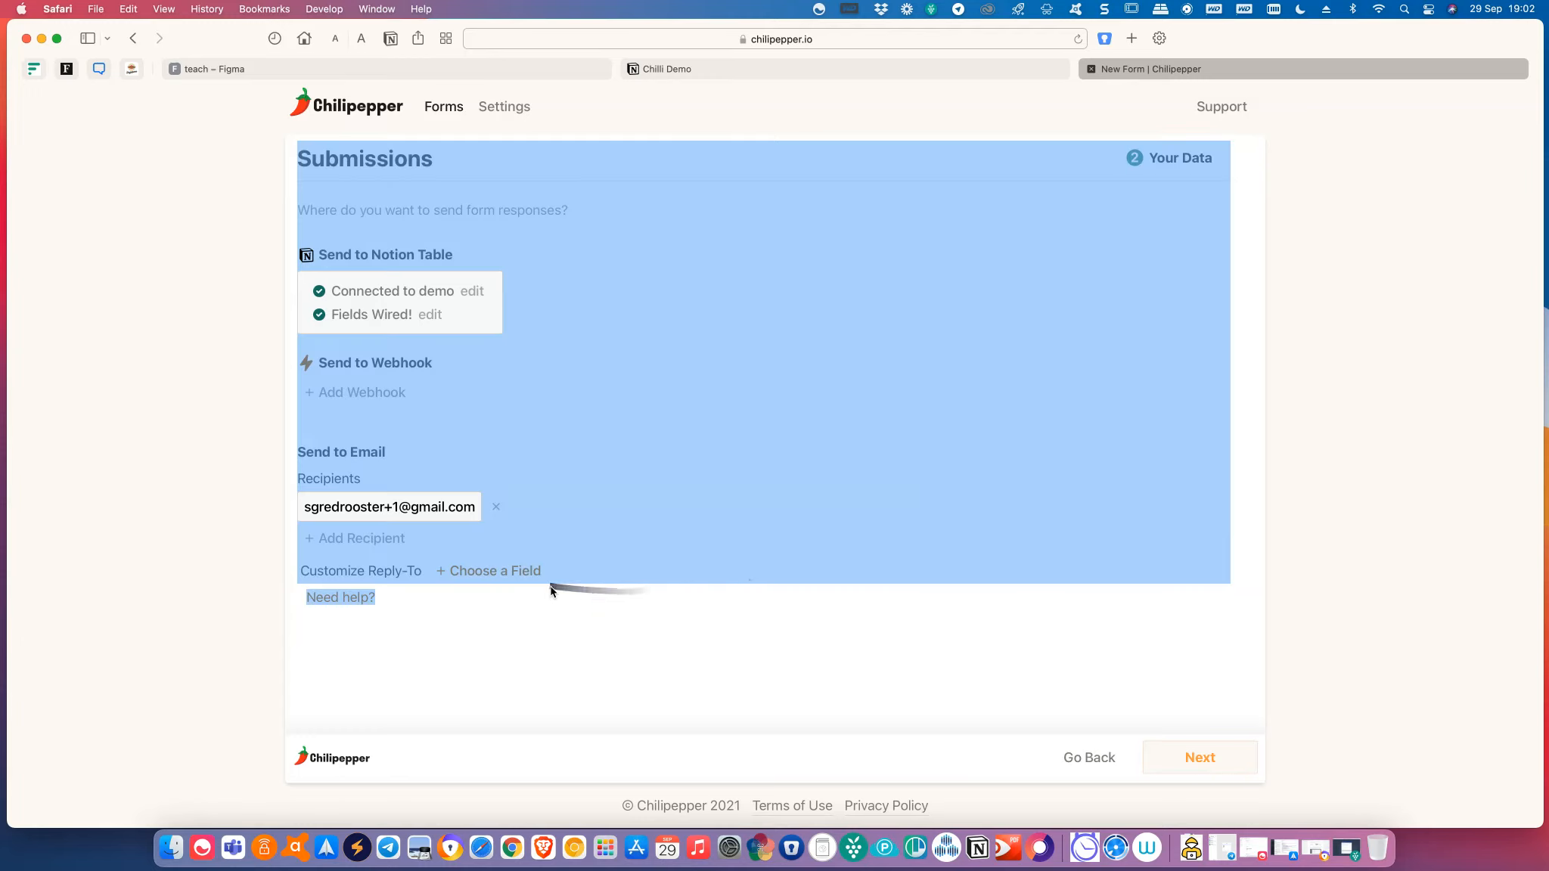
pyautogui.click(553, 626)
pyautogui.click(510, 588)
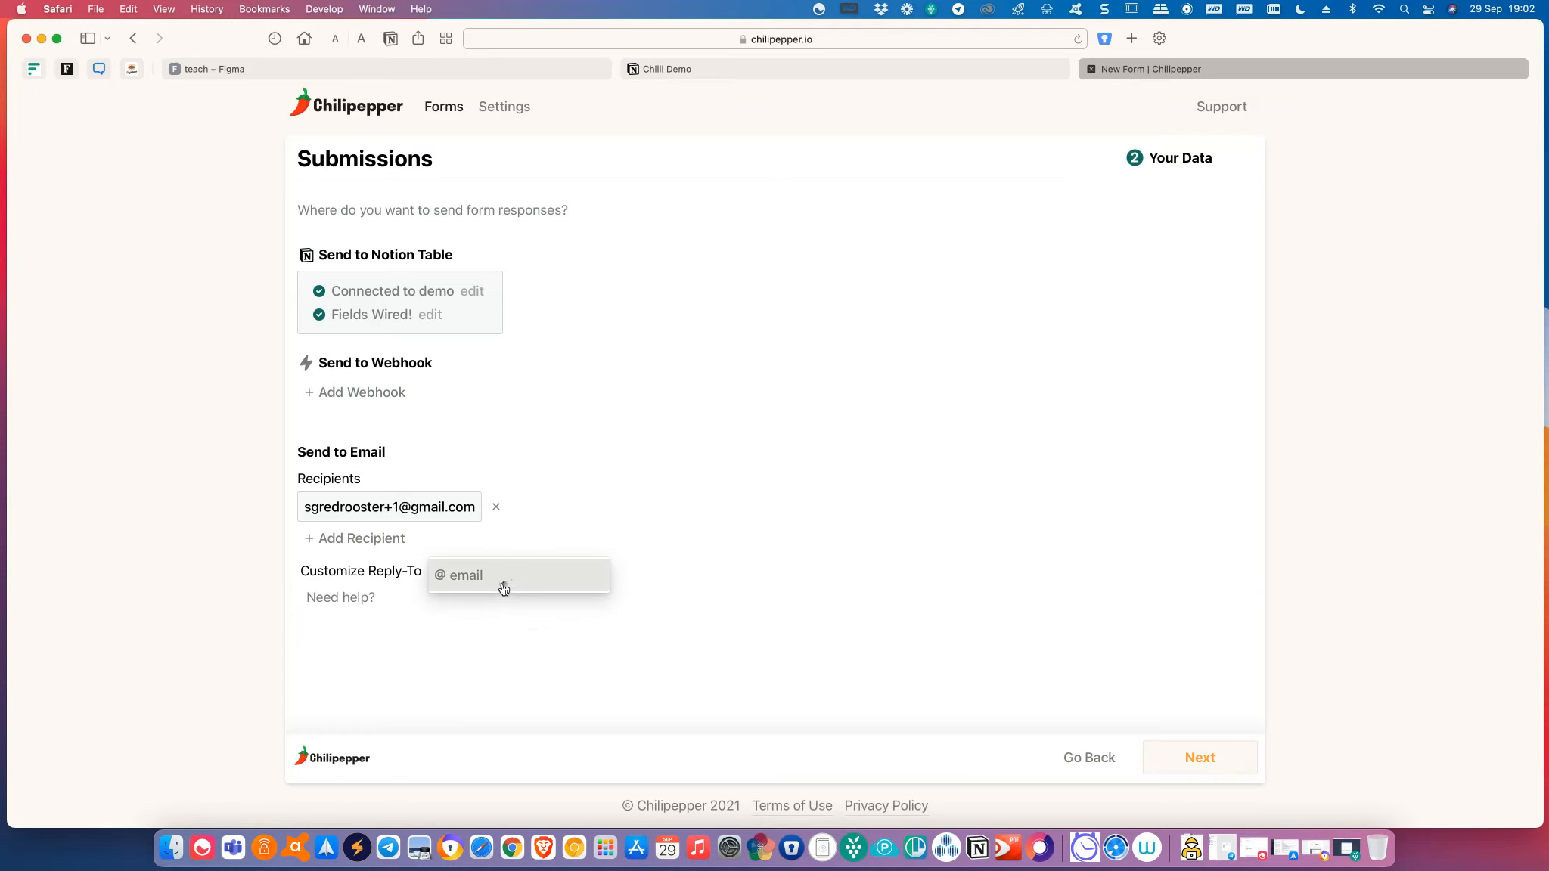
pyautogui.click(496, 575)
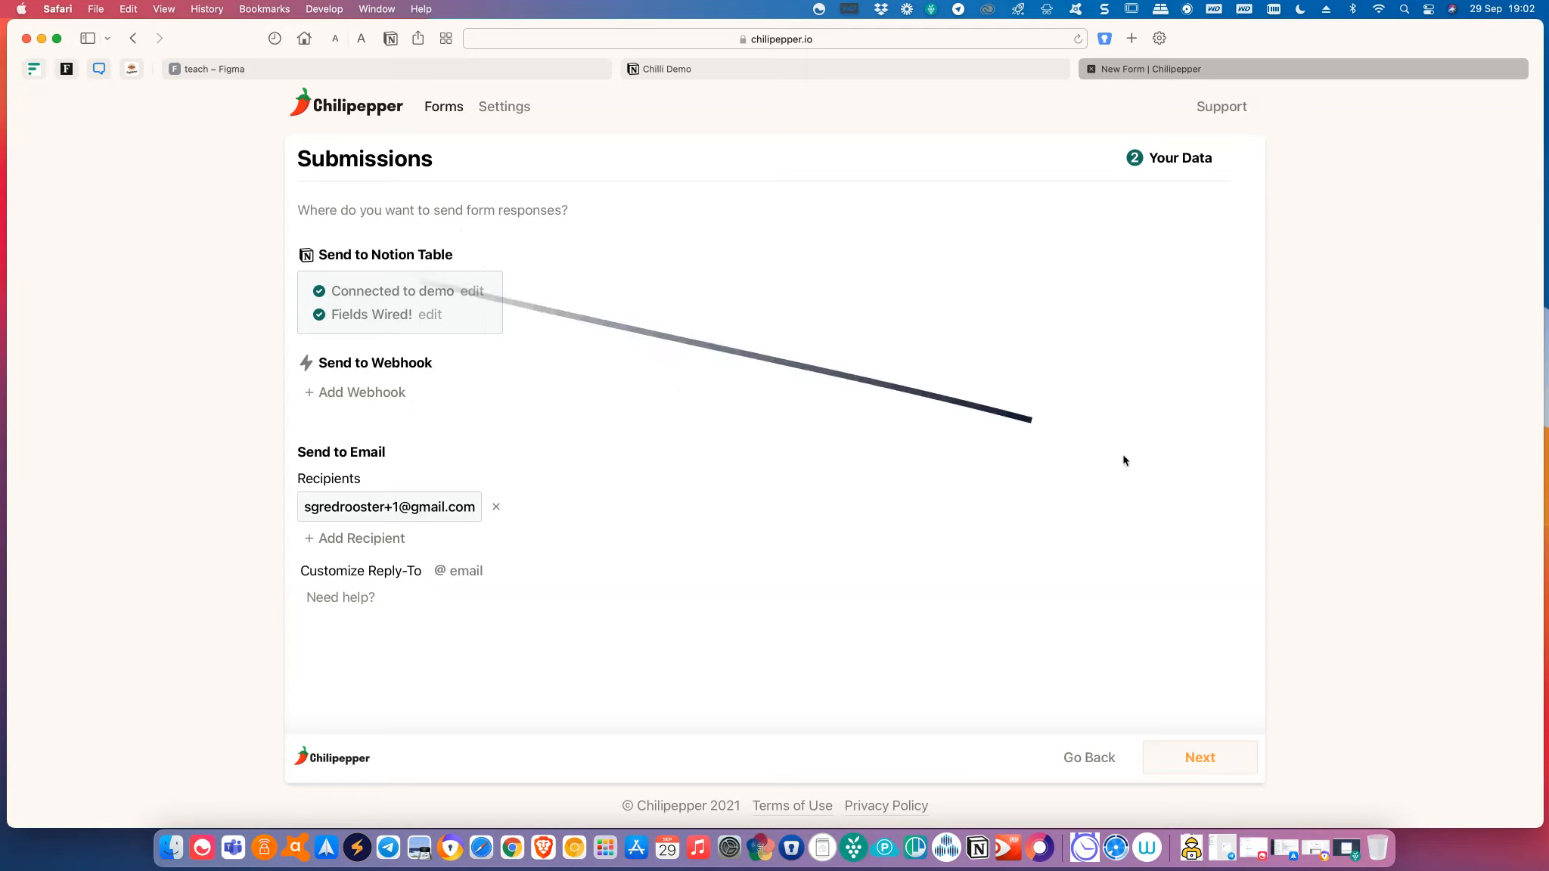
pyautogui.click(1226, 768)
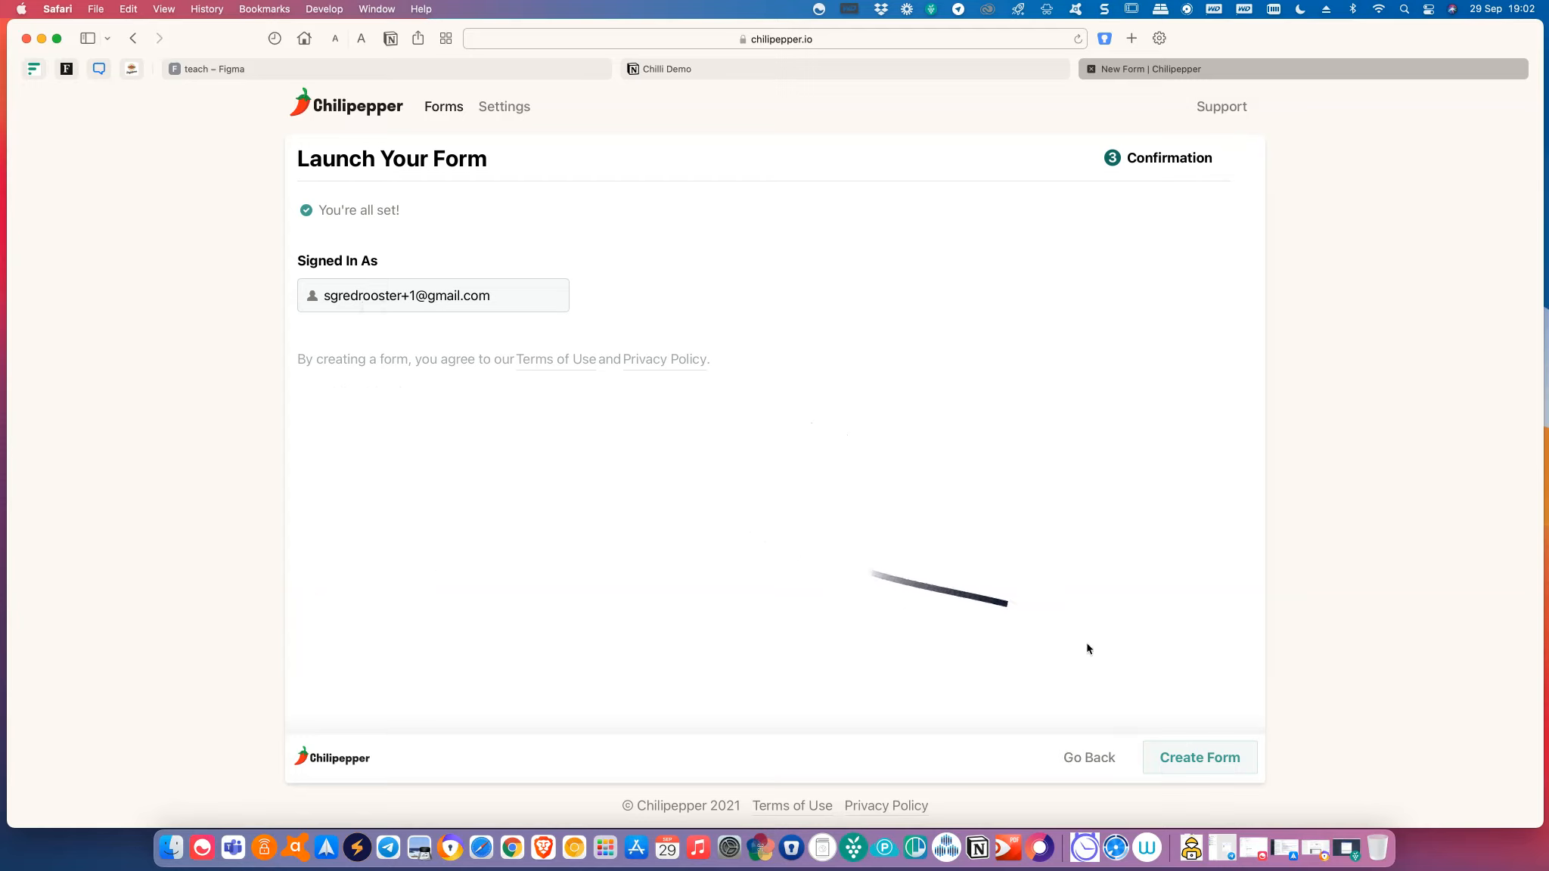
# Create the contact form and copy its new public form URL.
pyautogui.click(1208, 762)
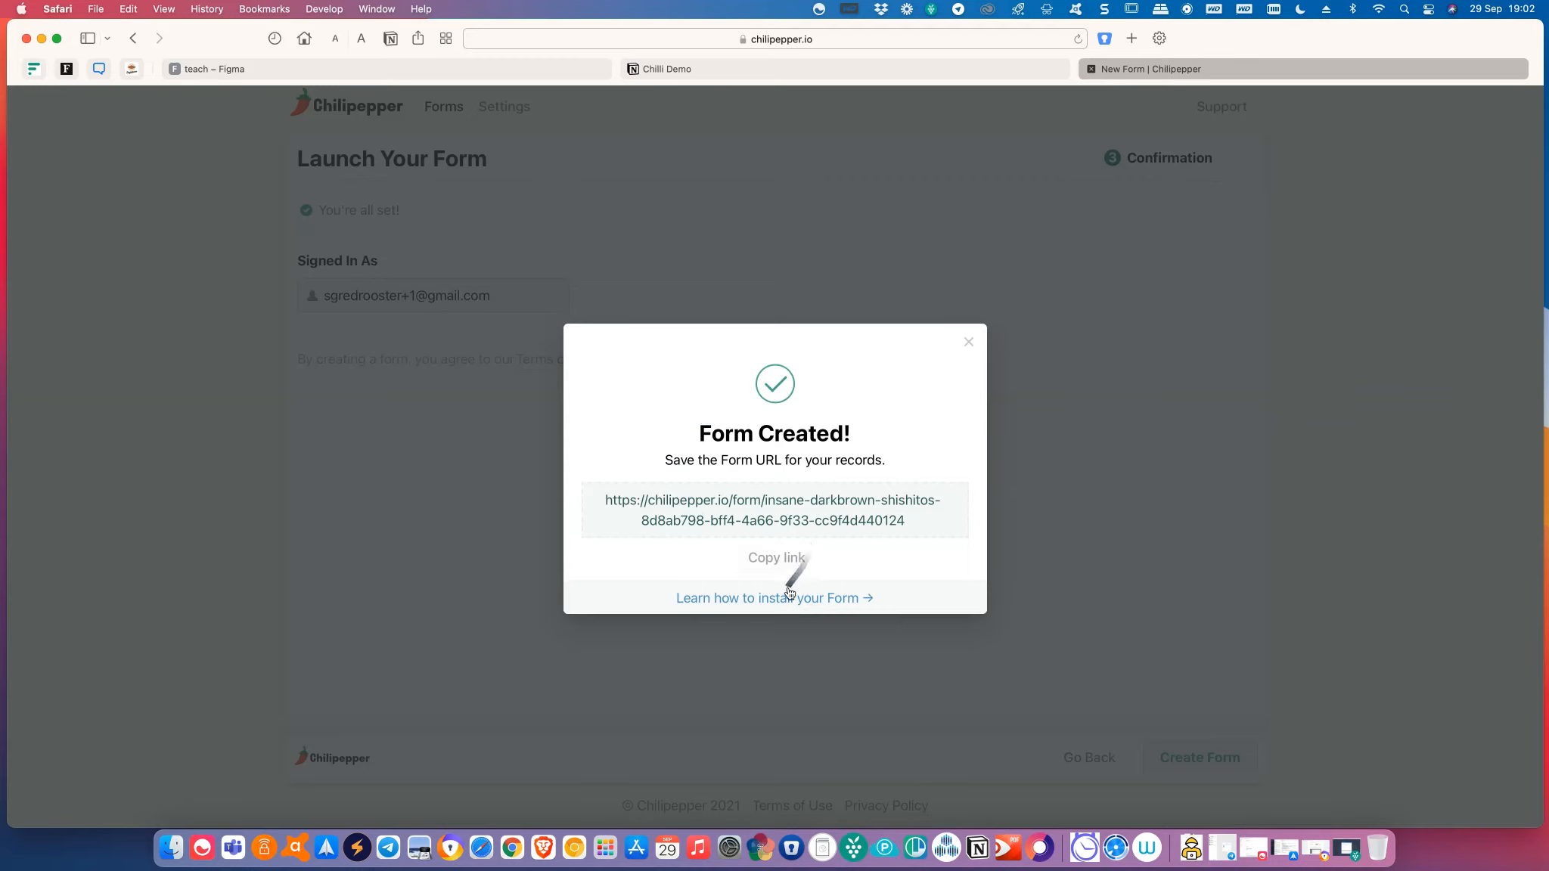
pyautogui.click(774, 560)
pyautogui.click(786, 565)
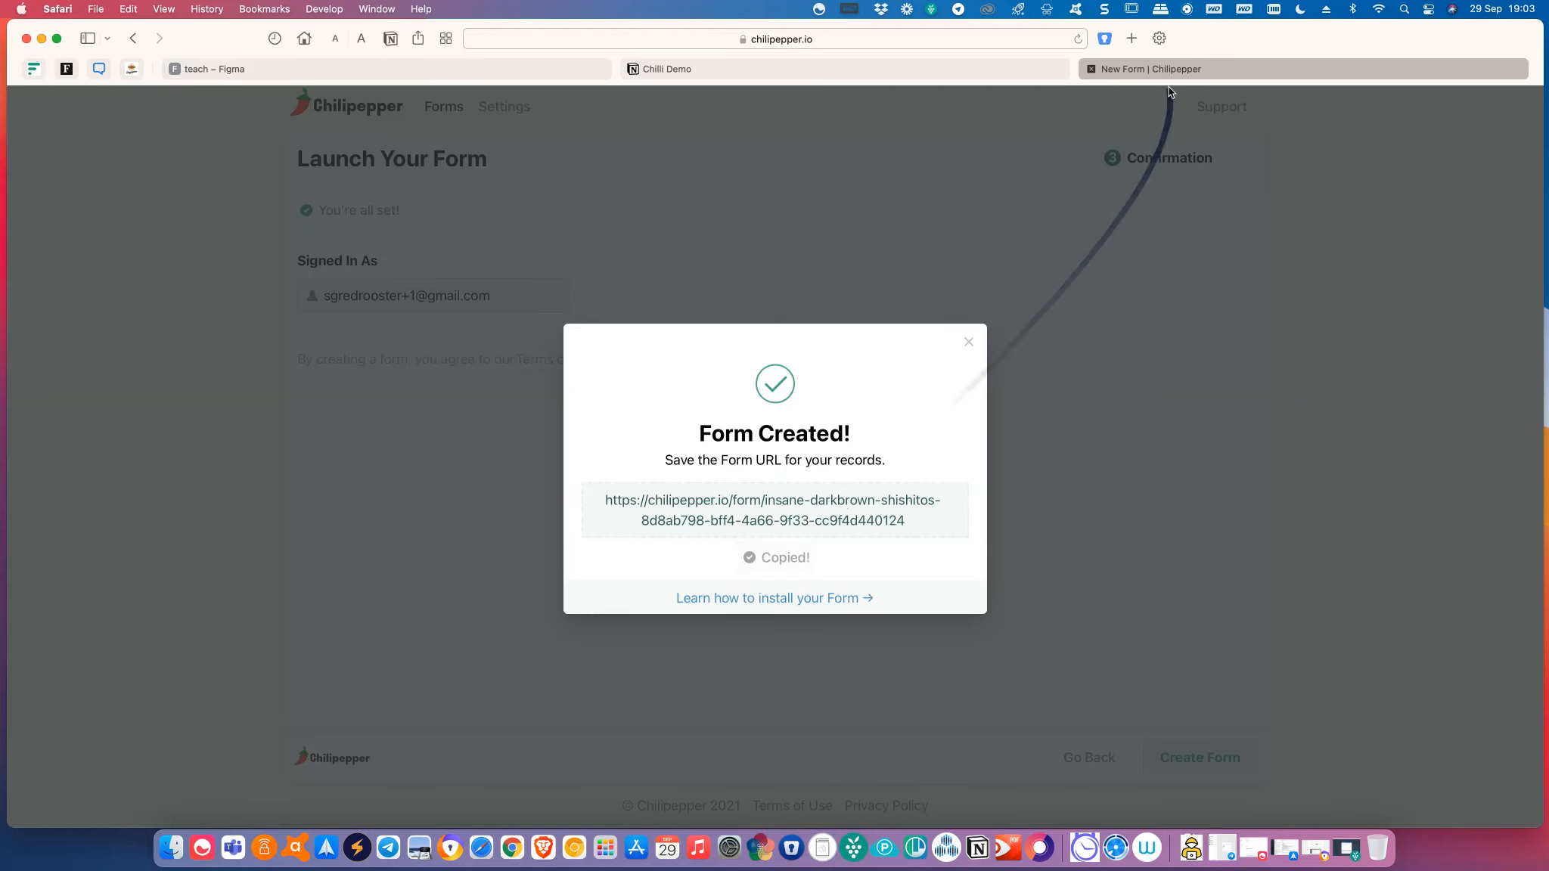
# From the Chilli Demo sidebar, add a new page titled 'Simple Form Page'.
pyautogui.click(889, 68)
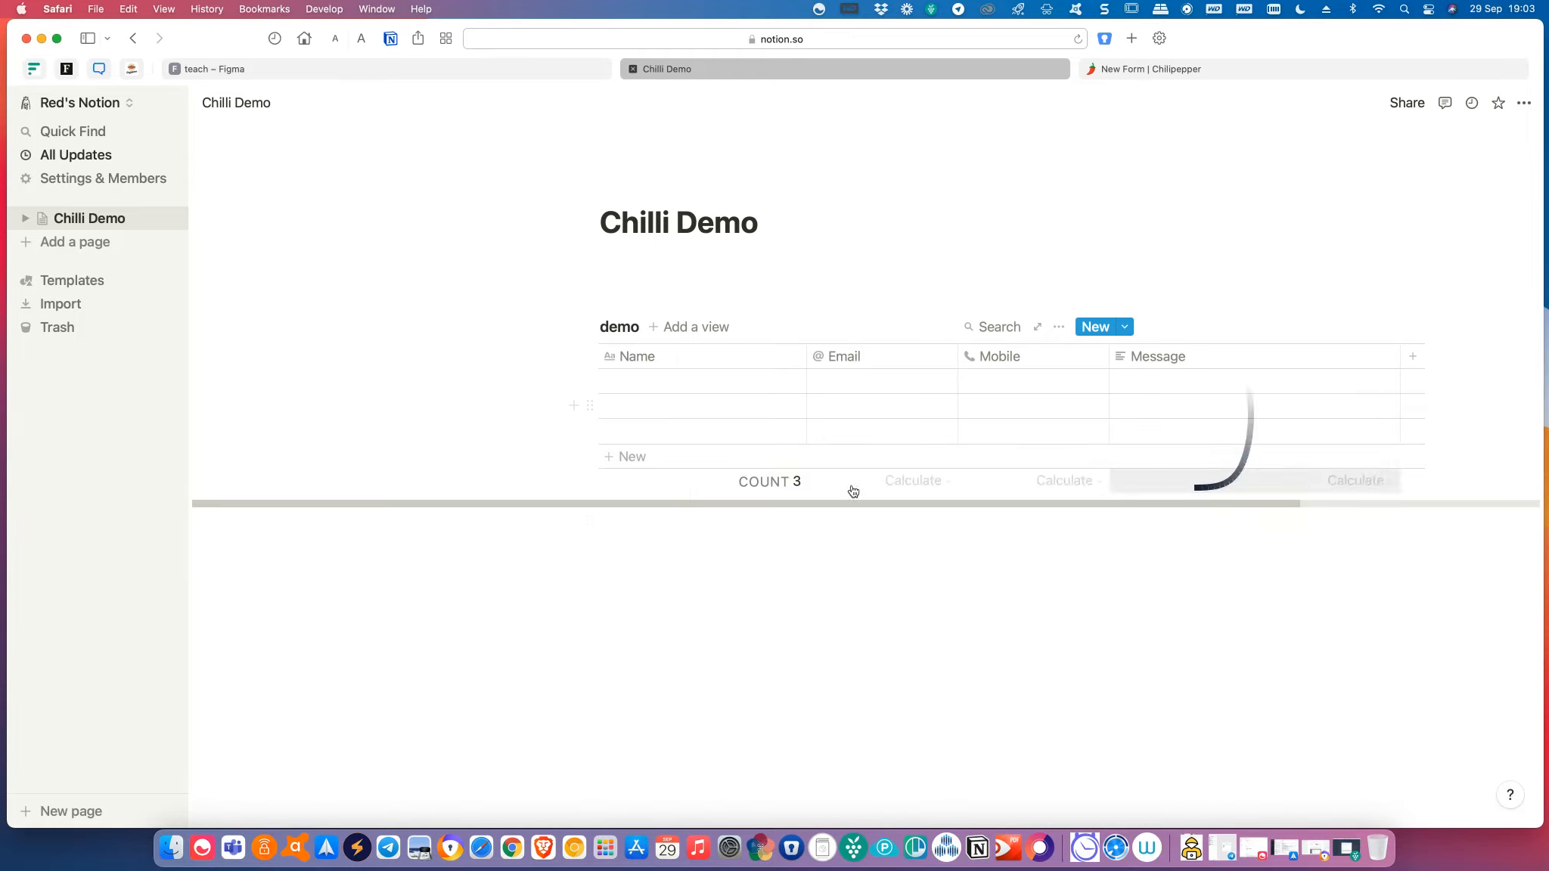
pyautogui.click(91, 242)
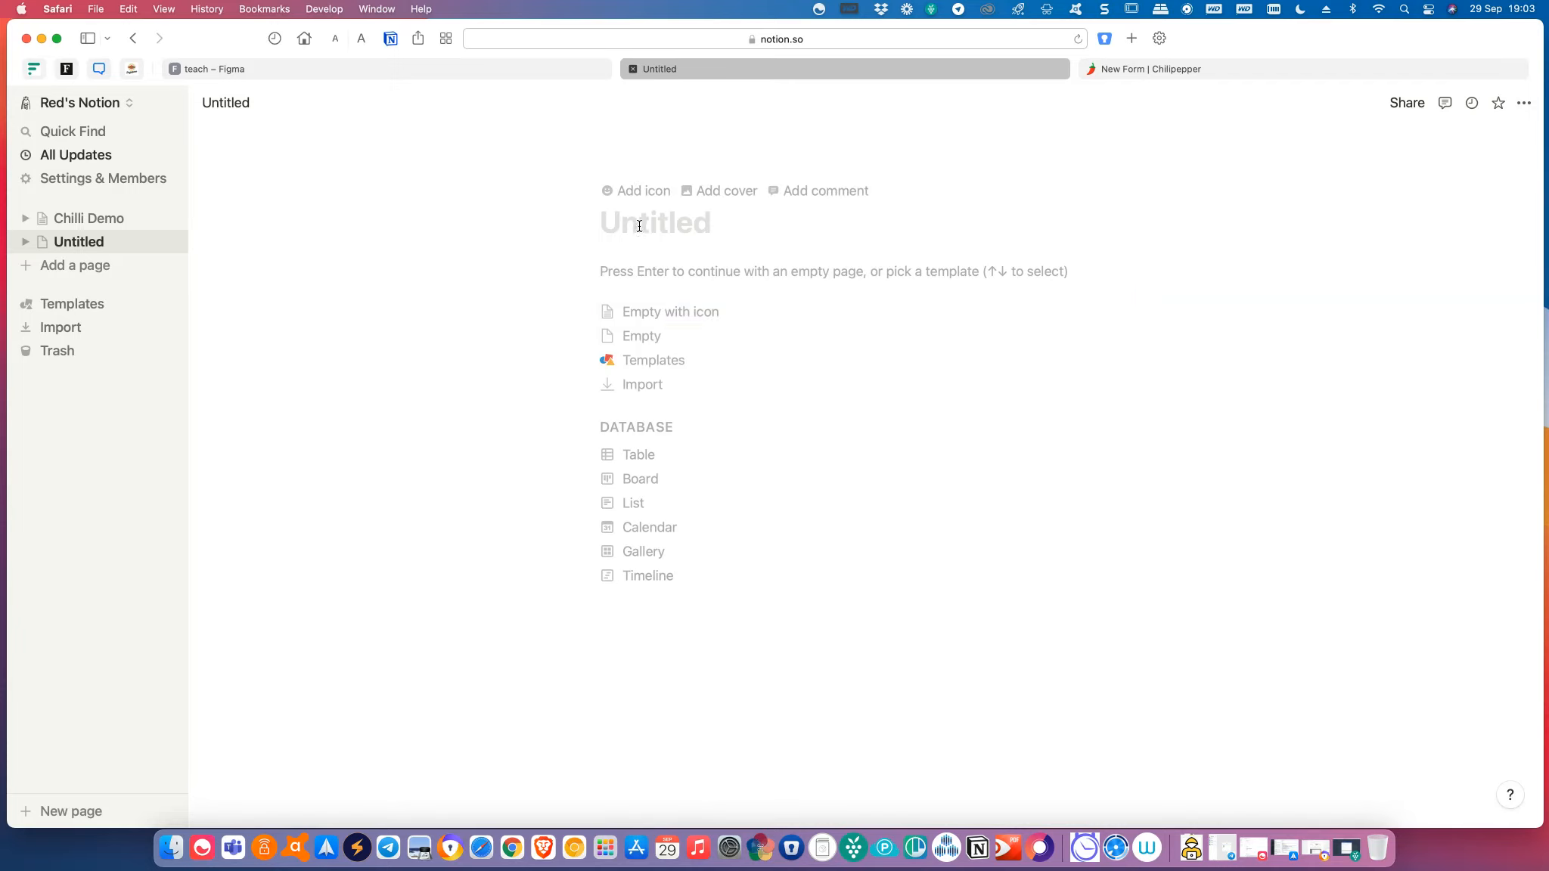
pyautogui.write('Simple')
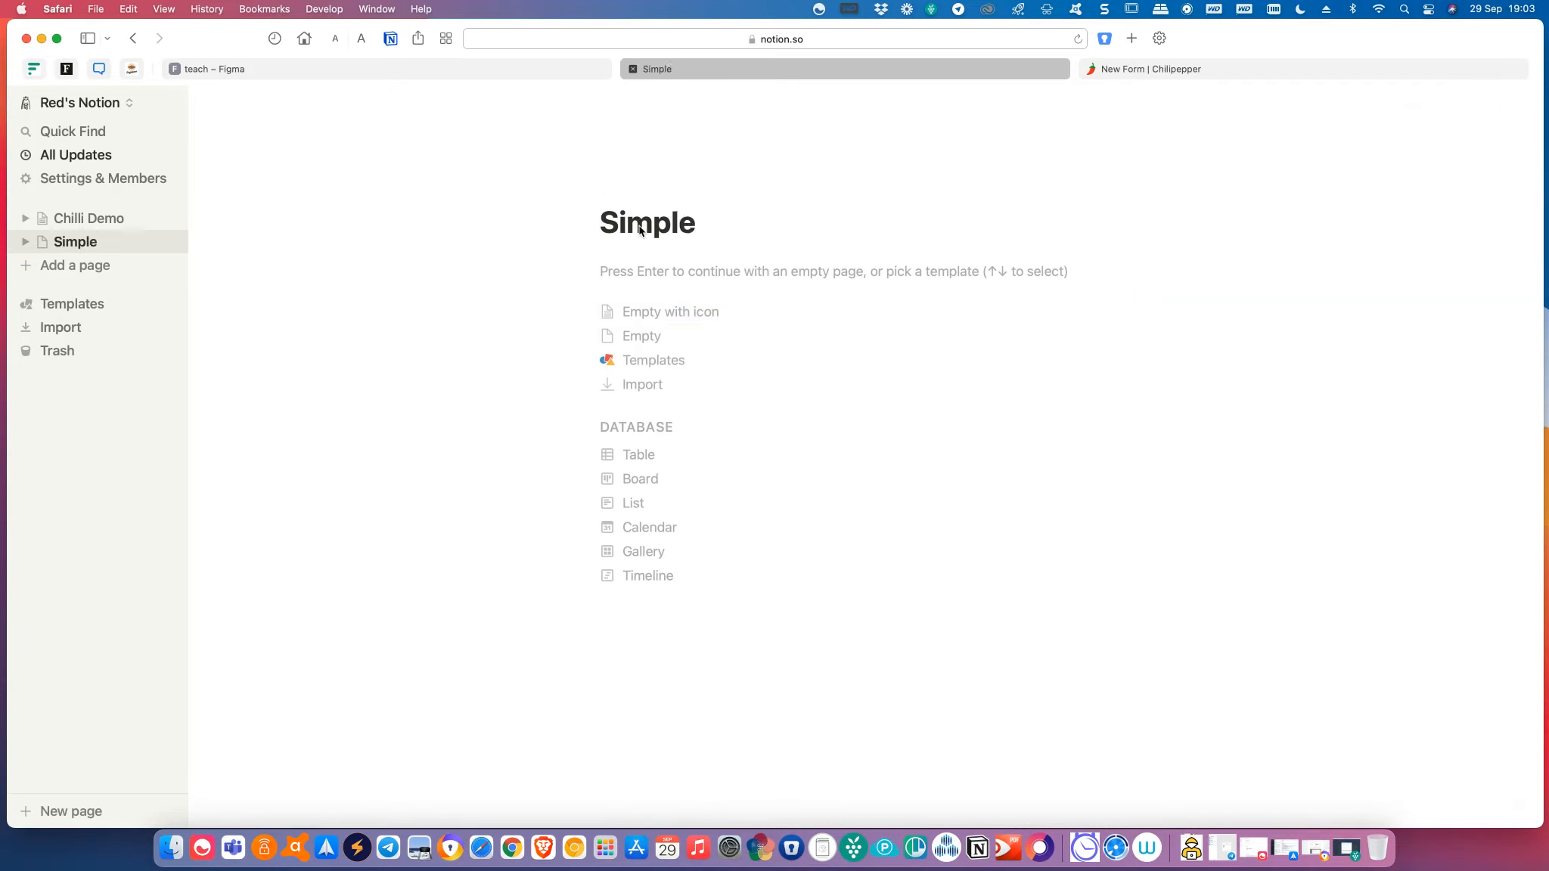
pyautogui.write(' Form ')
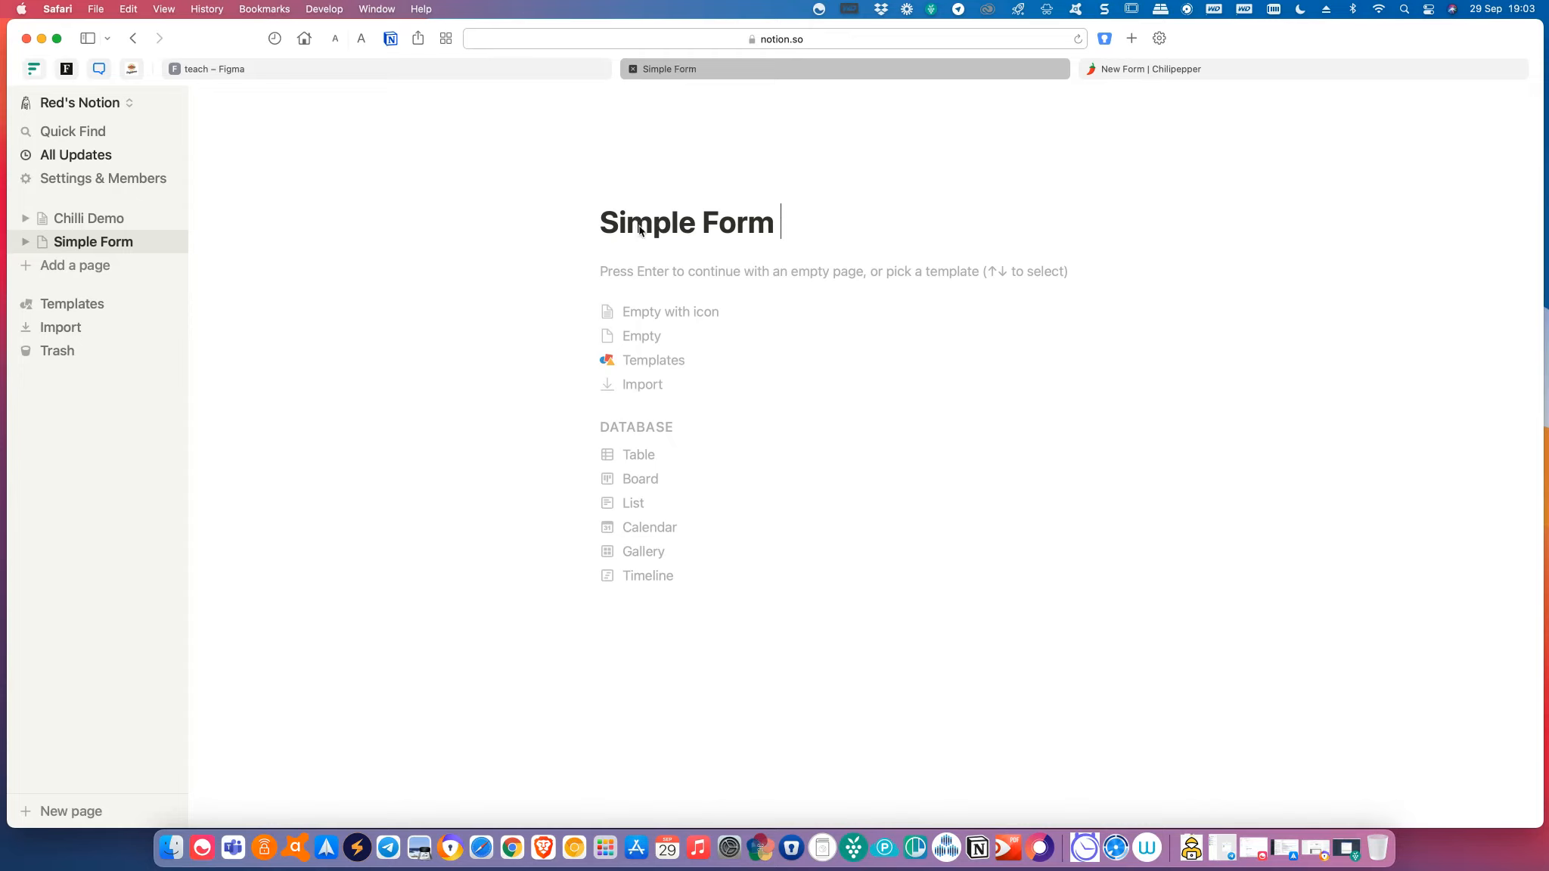
pyautogui.write('Page')
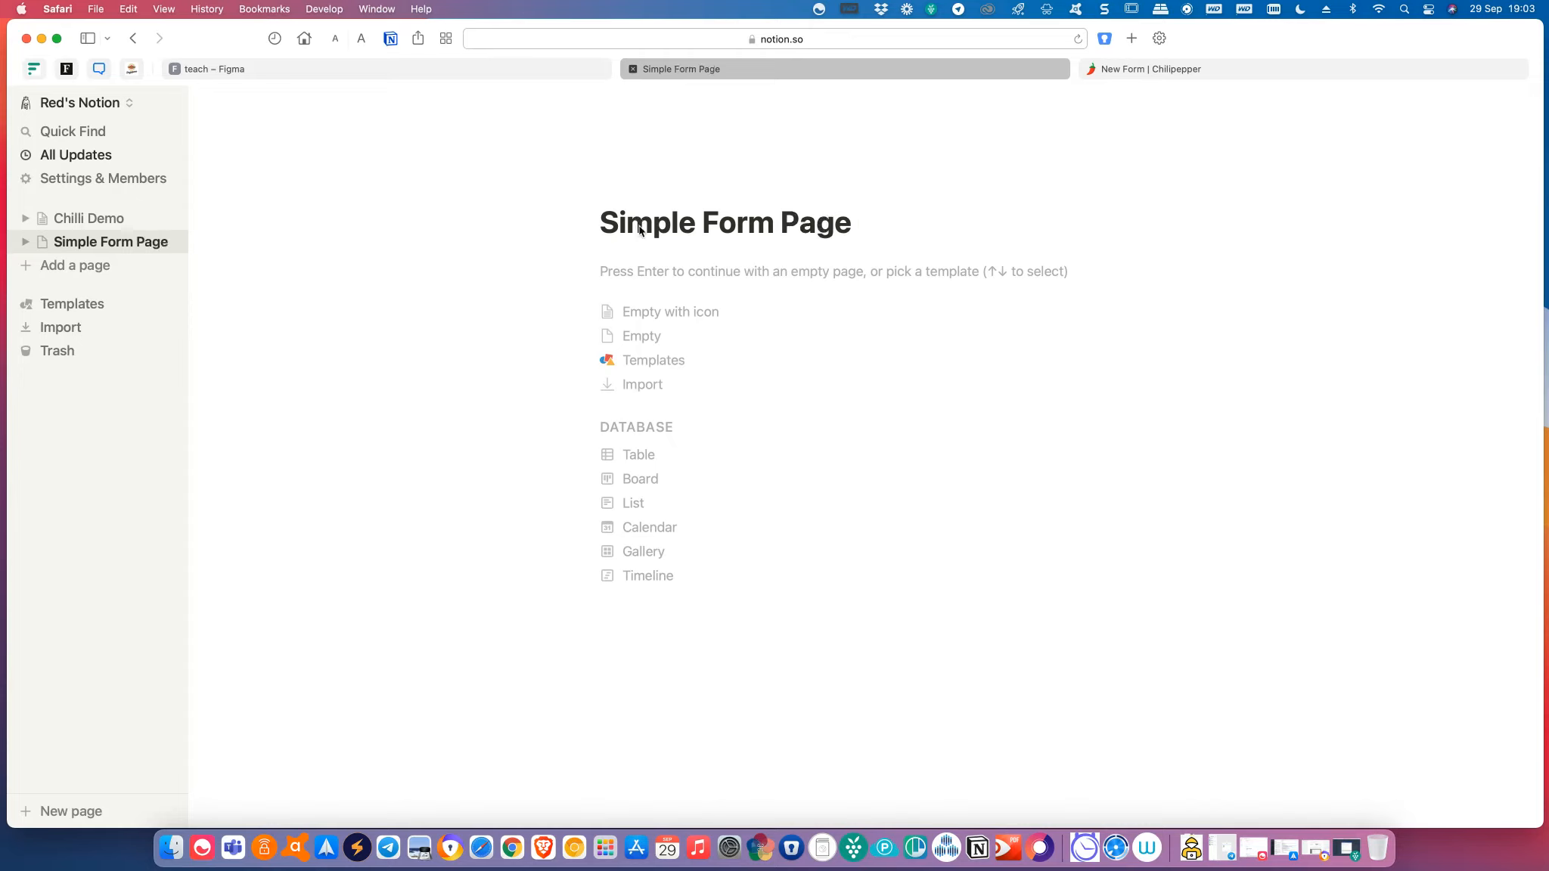
# Embed the copied Chilipepper form URL in an Embed block on Simple Form Page.
pyautogui.click(669, 341)
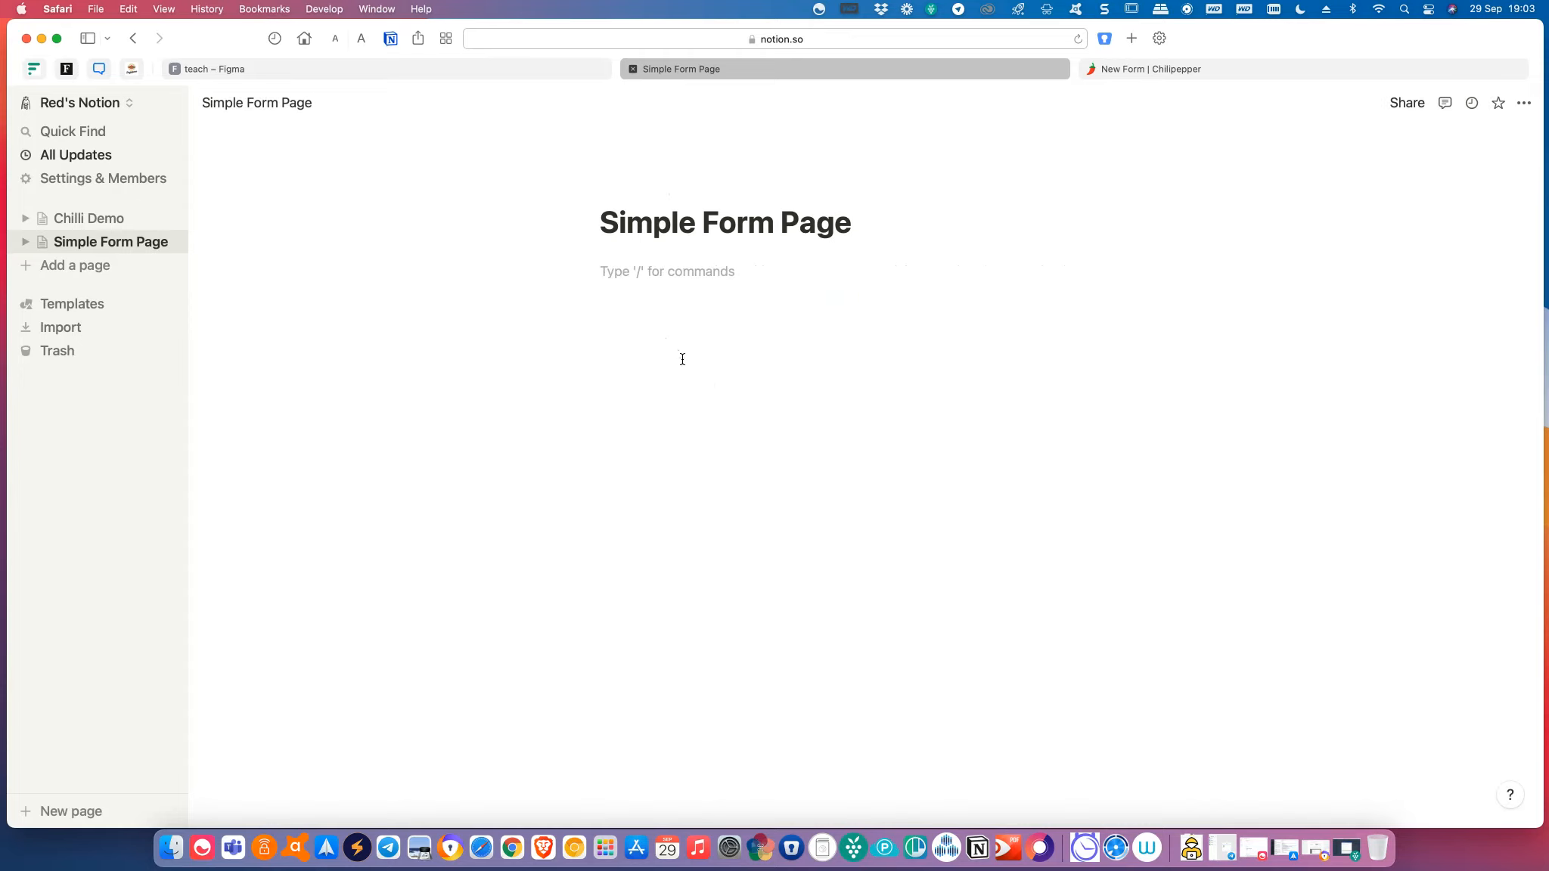
pyautogui.press('Return')
pyautogui.press('Return')
pyautogui.press('BackSpace')
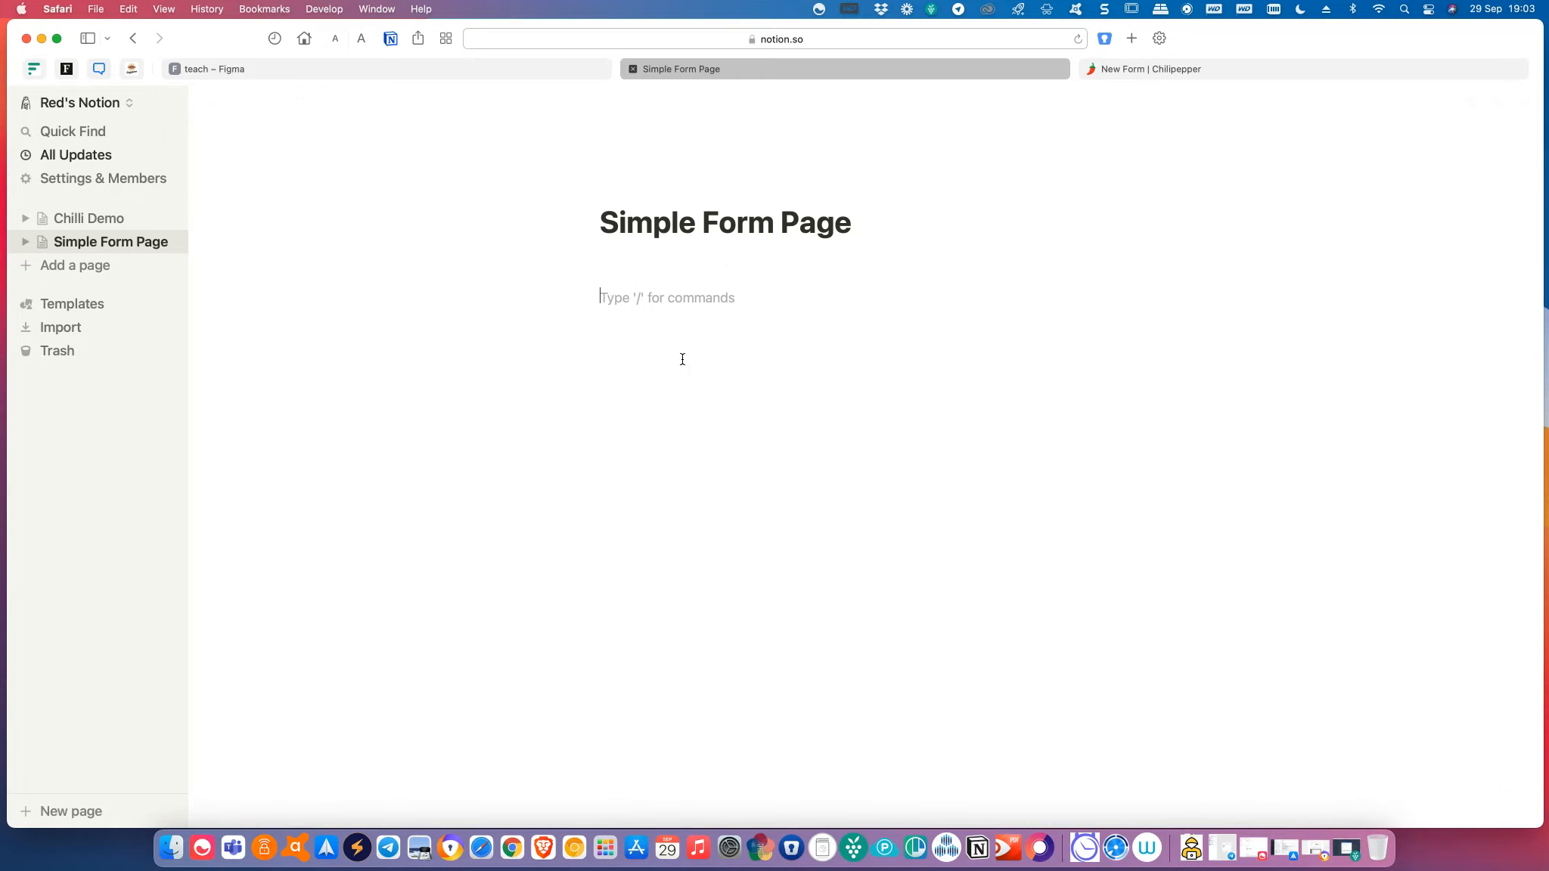
pyautogui.write('/')
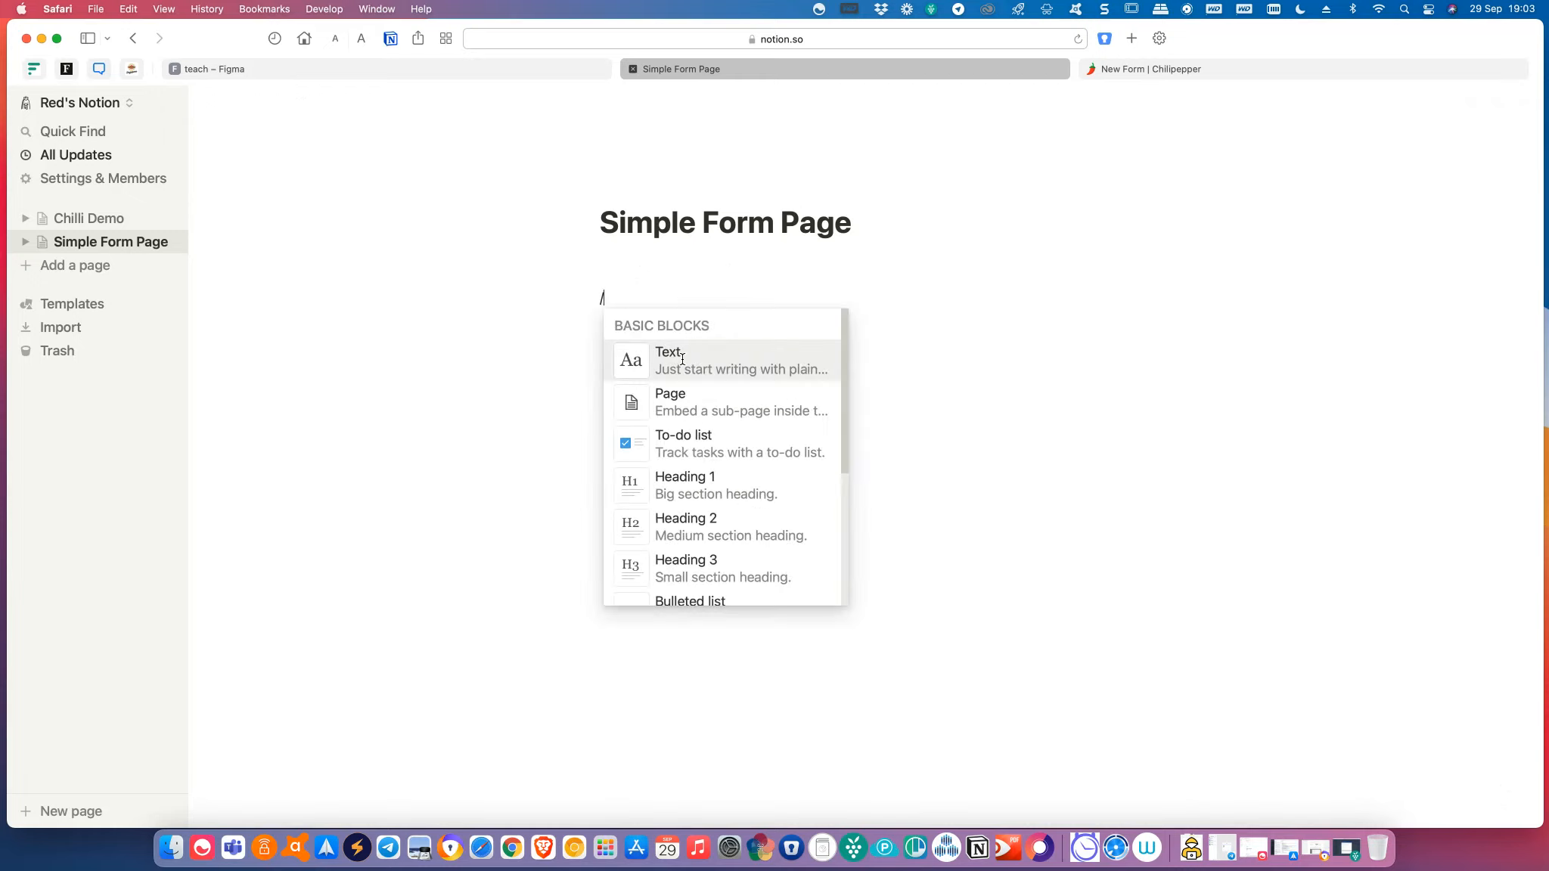
pyautogui.write('embed')
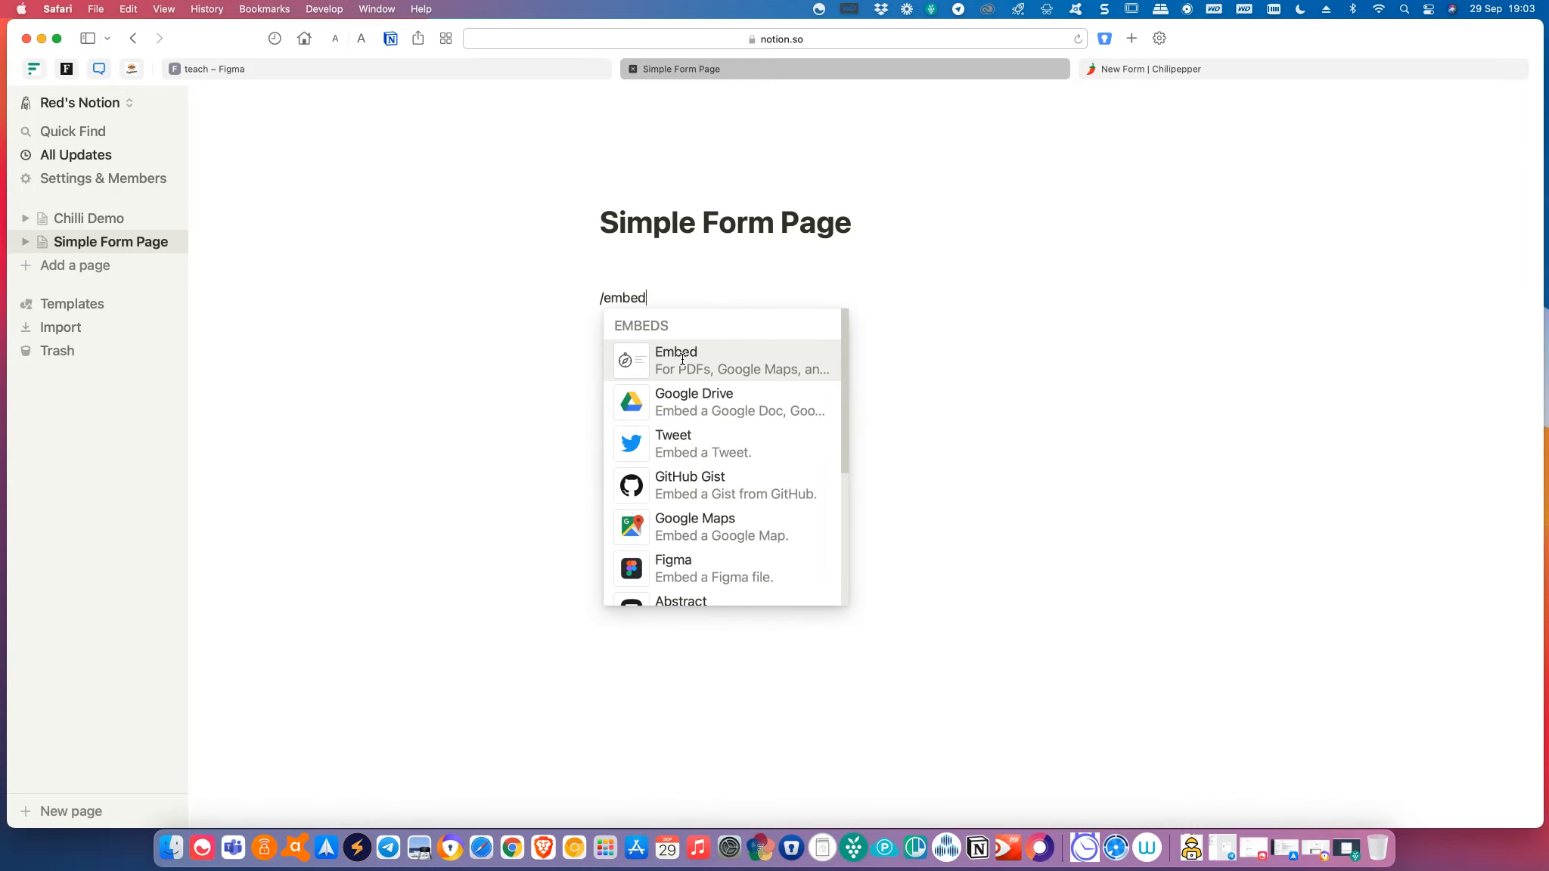
pyautogui.click(682, 359)
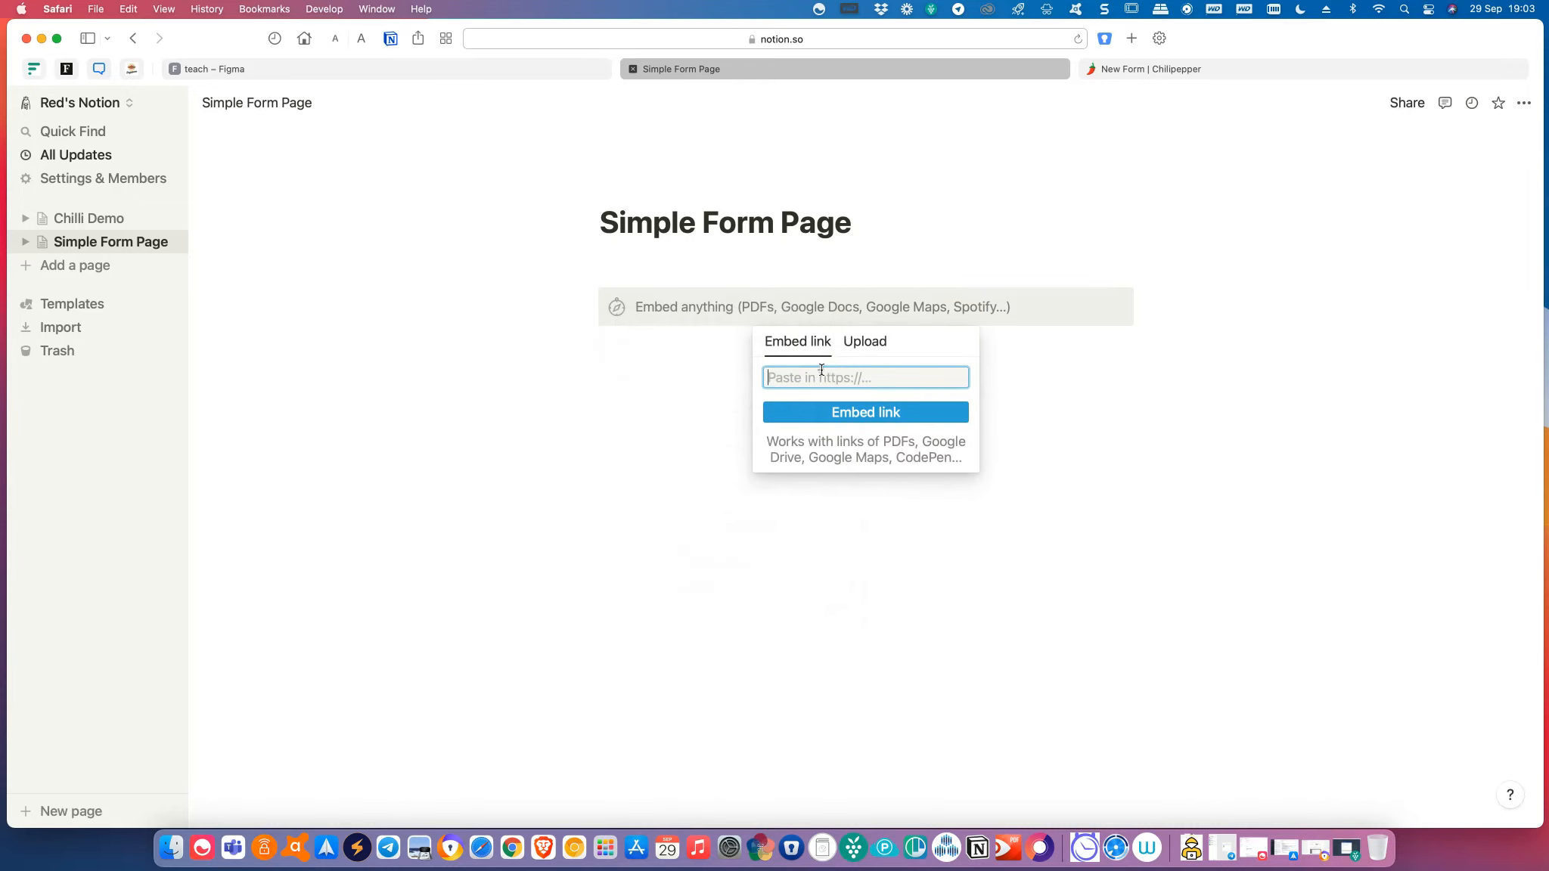
pyautogui.press('super+v')
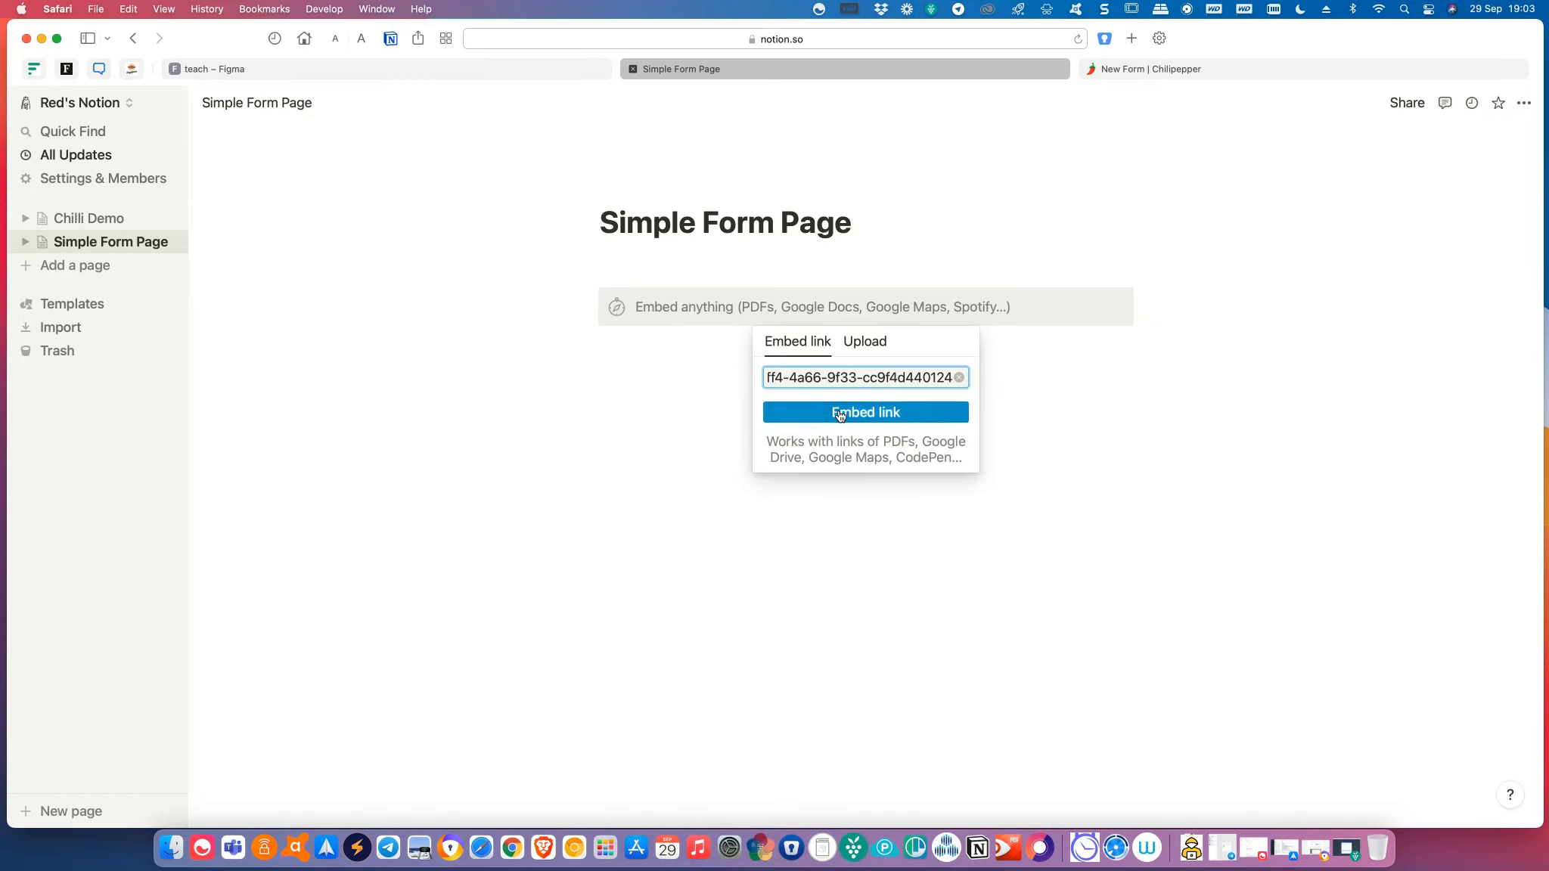
pyautogui.click(840, 414)
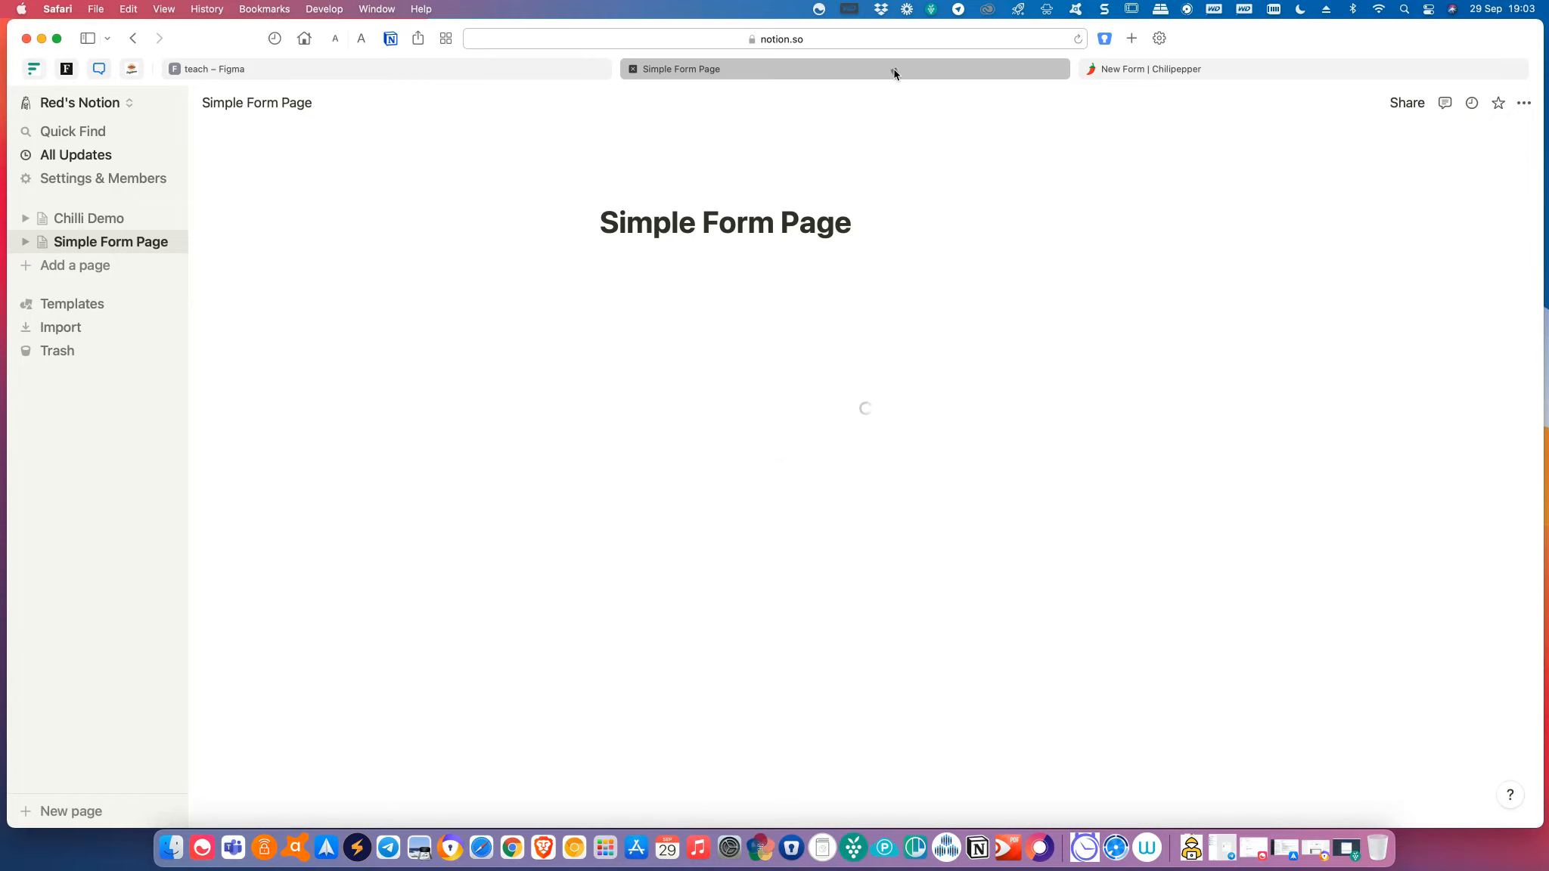
# Recopy the form URL, then resize the embed to show all fields and the Send button.
pyautogui.click(1173, 68)
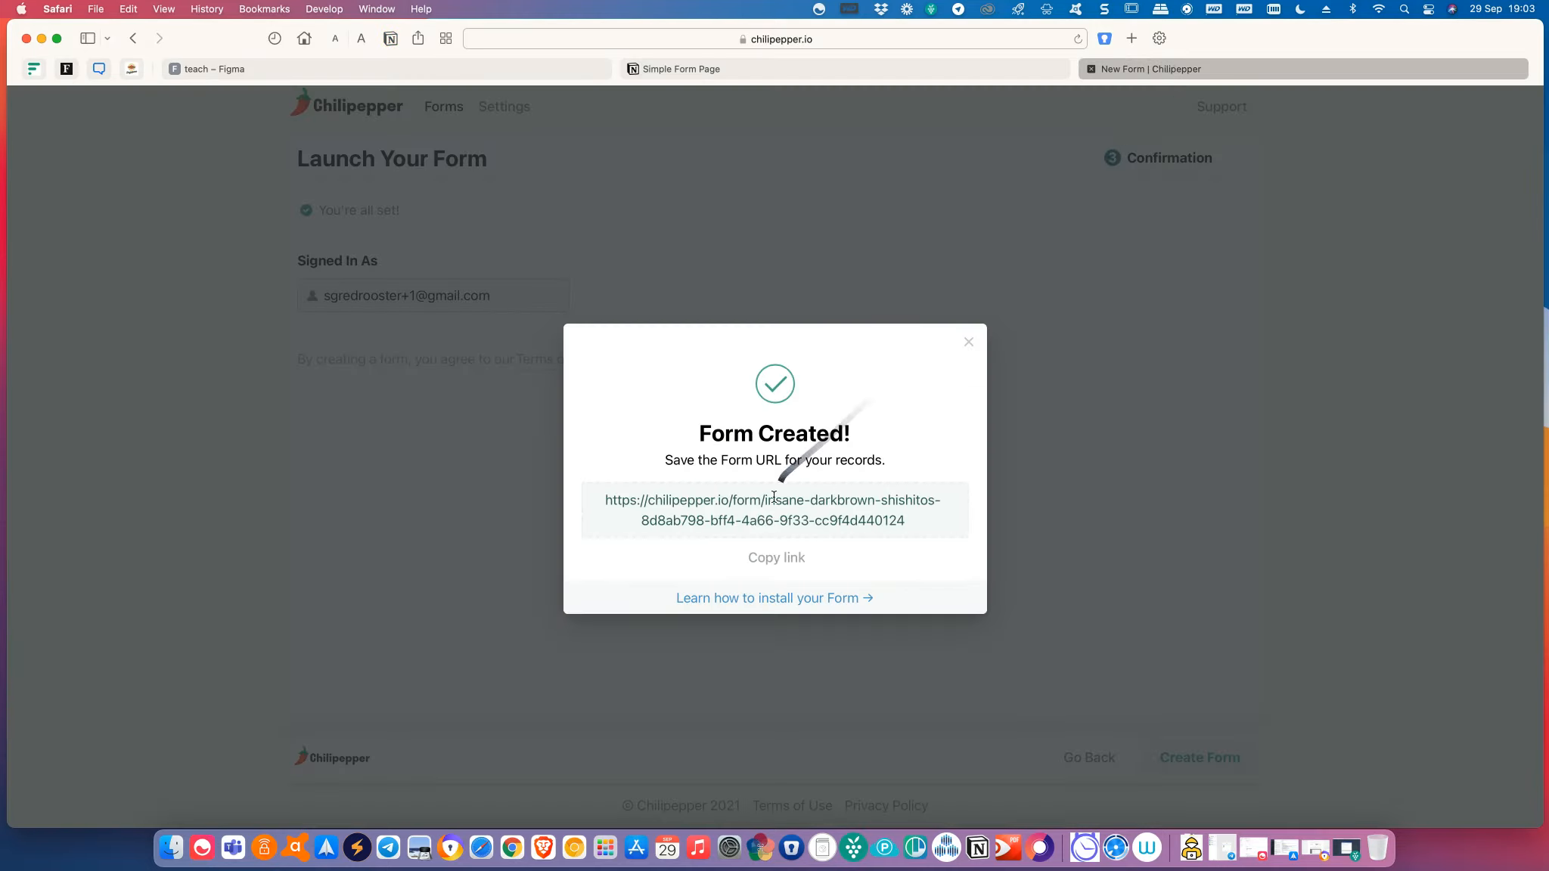
pyautogui.click(786, 547)
pyautogui.click(782, 68)
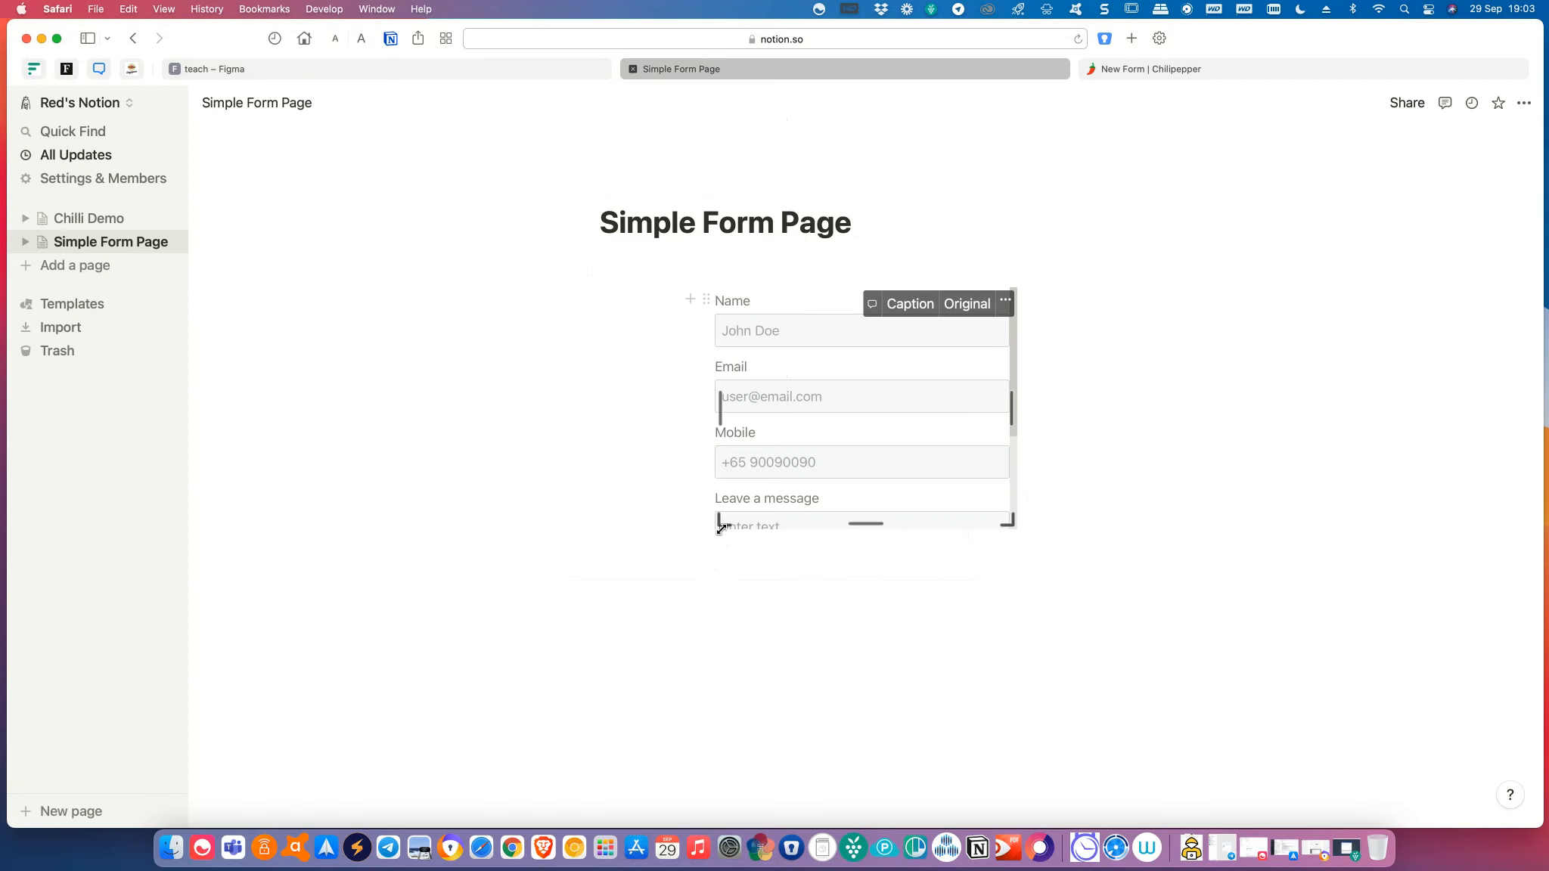
pyautogui.moveTo(720, 523); pyautogui.dragTo(584, 584)
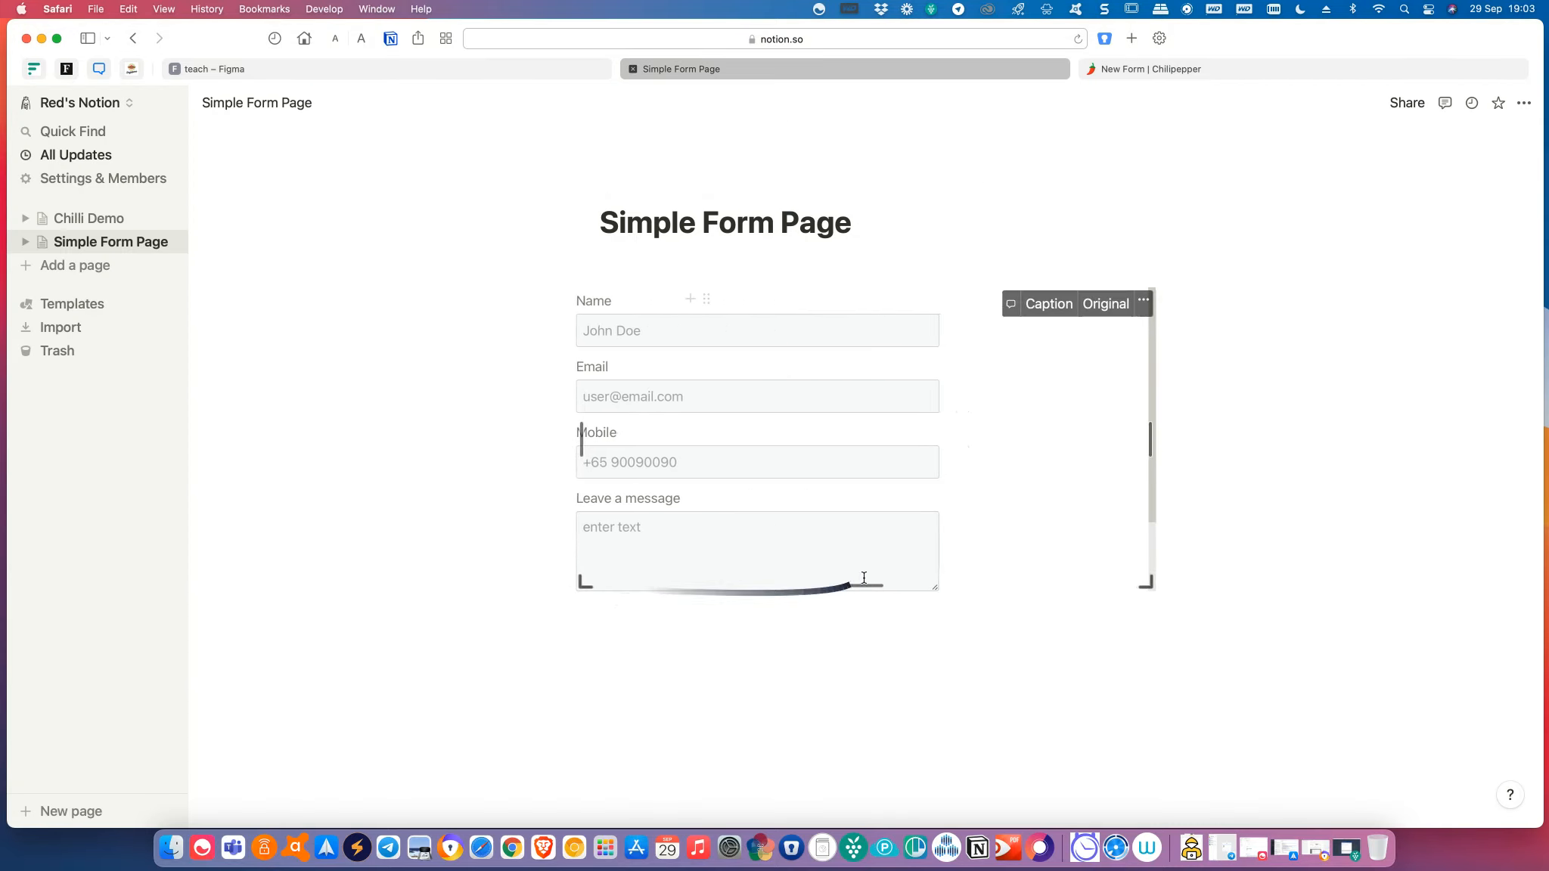
pyautogui.moveTo(879, 584); pyautogui.dragTo(862, 696)
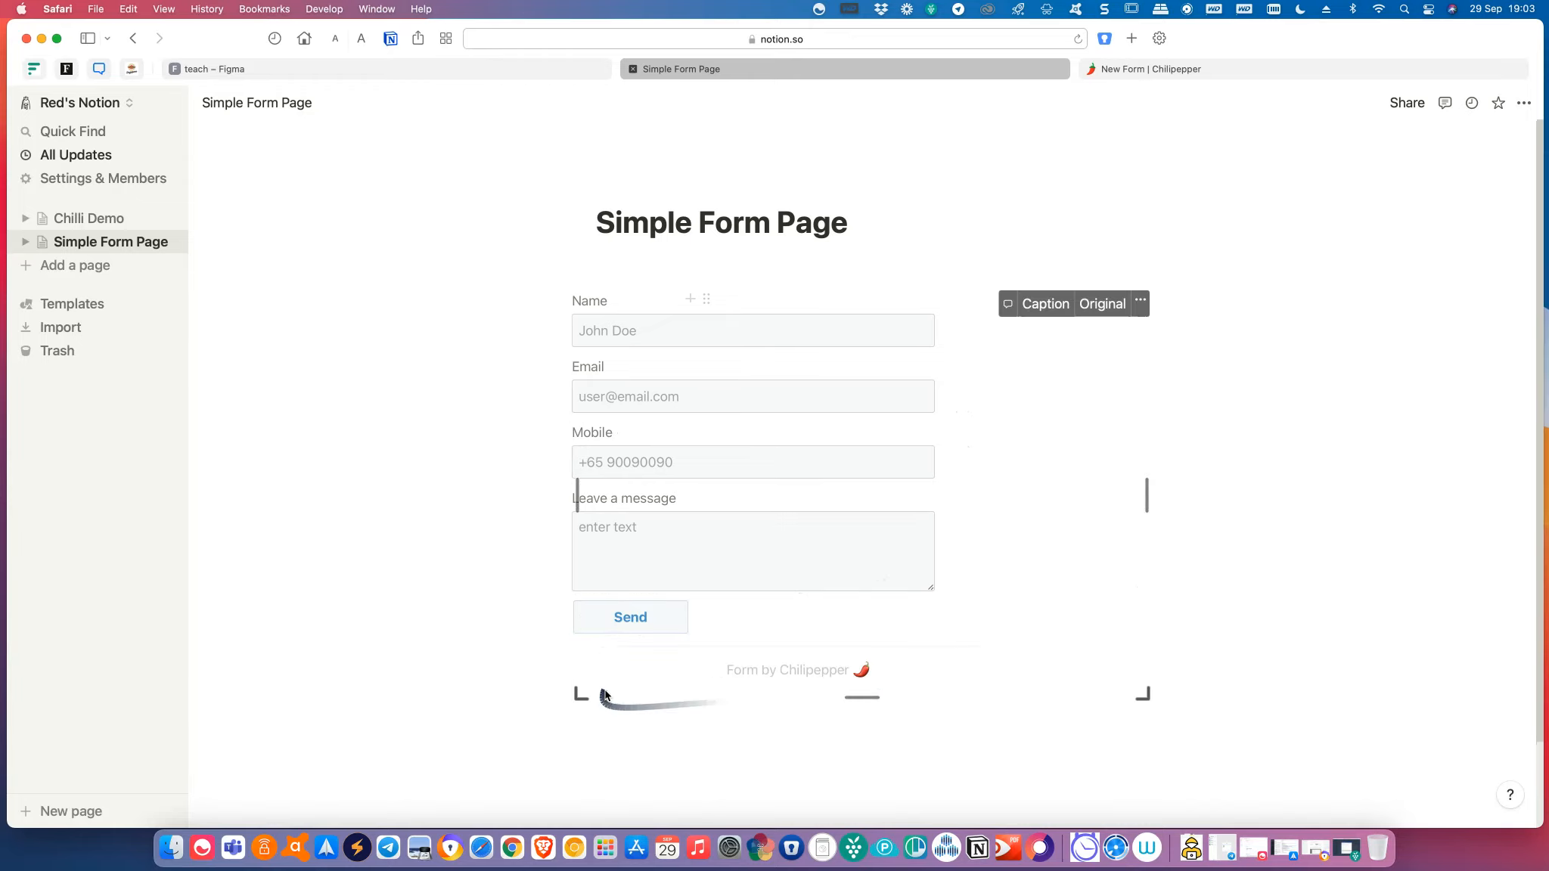
pyautogui.moveTo(580, 693); pyautogui.dragTo(636, 683)
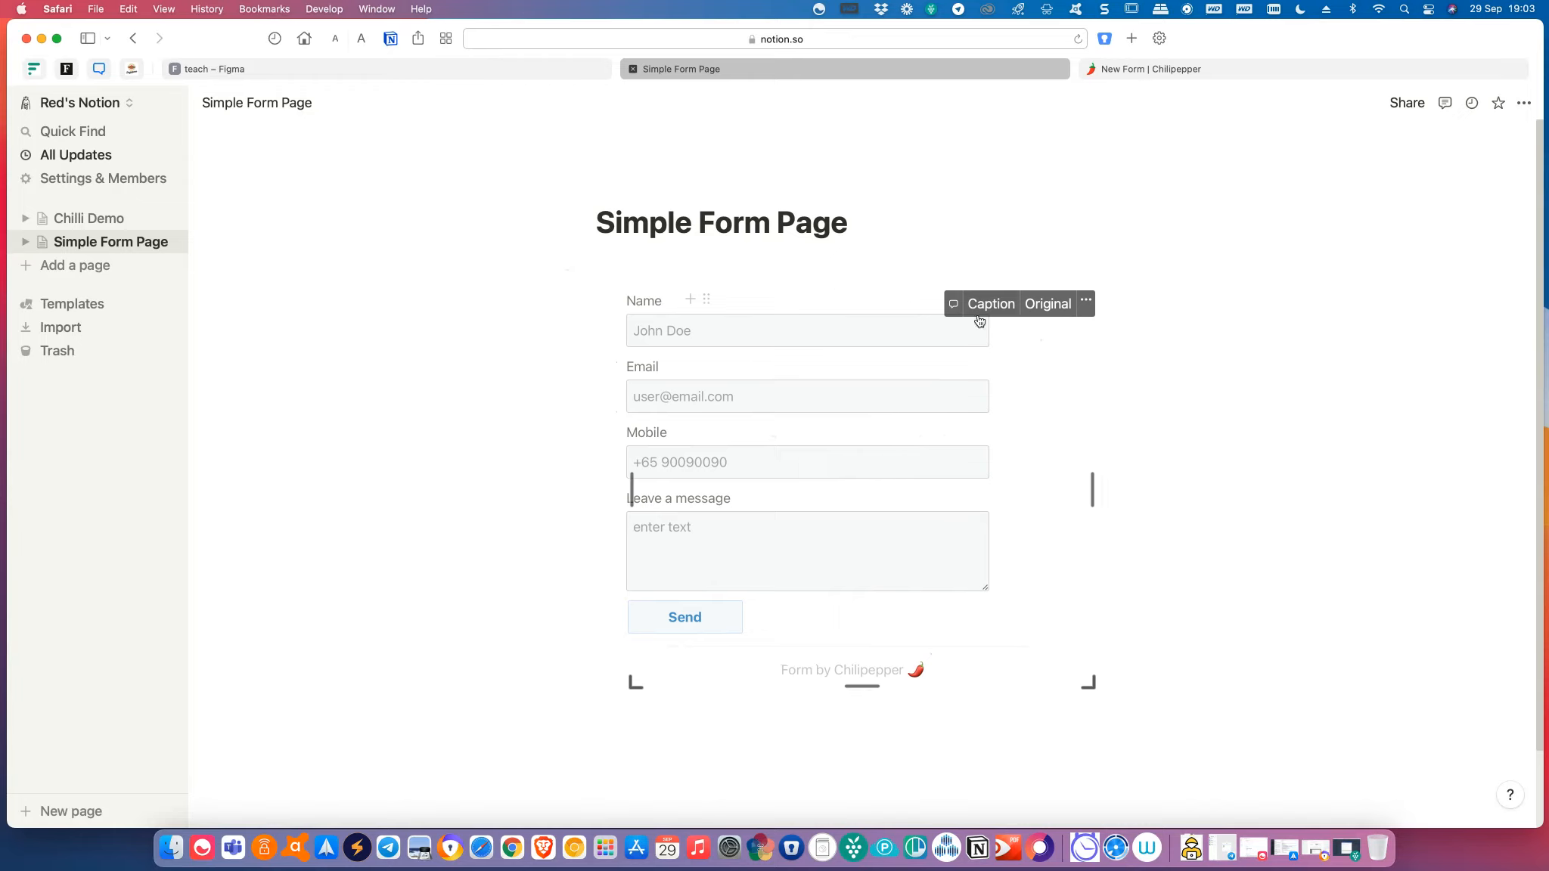
# Add a 'Contact Us' medium heading above the embedded form.
pyautogui.click(1245, 559)
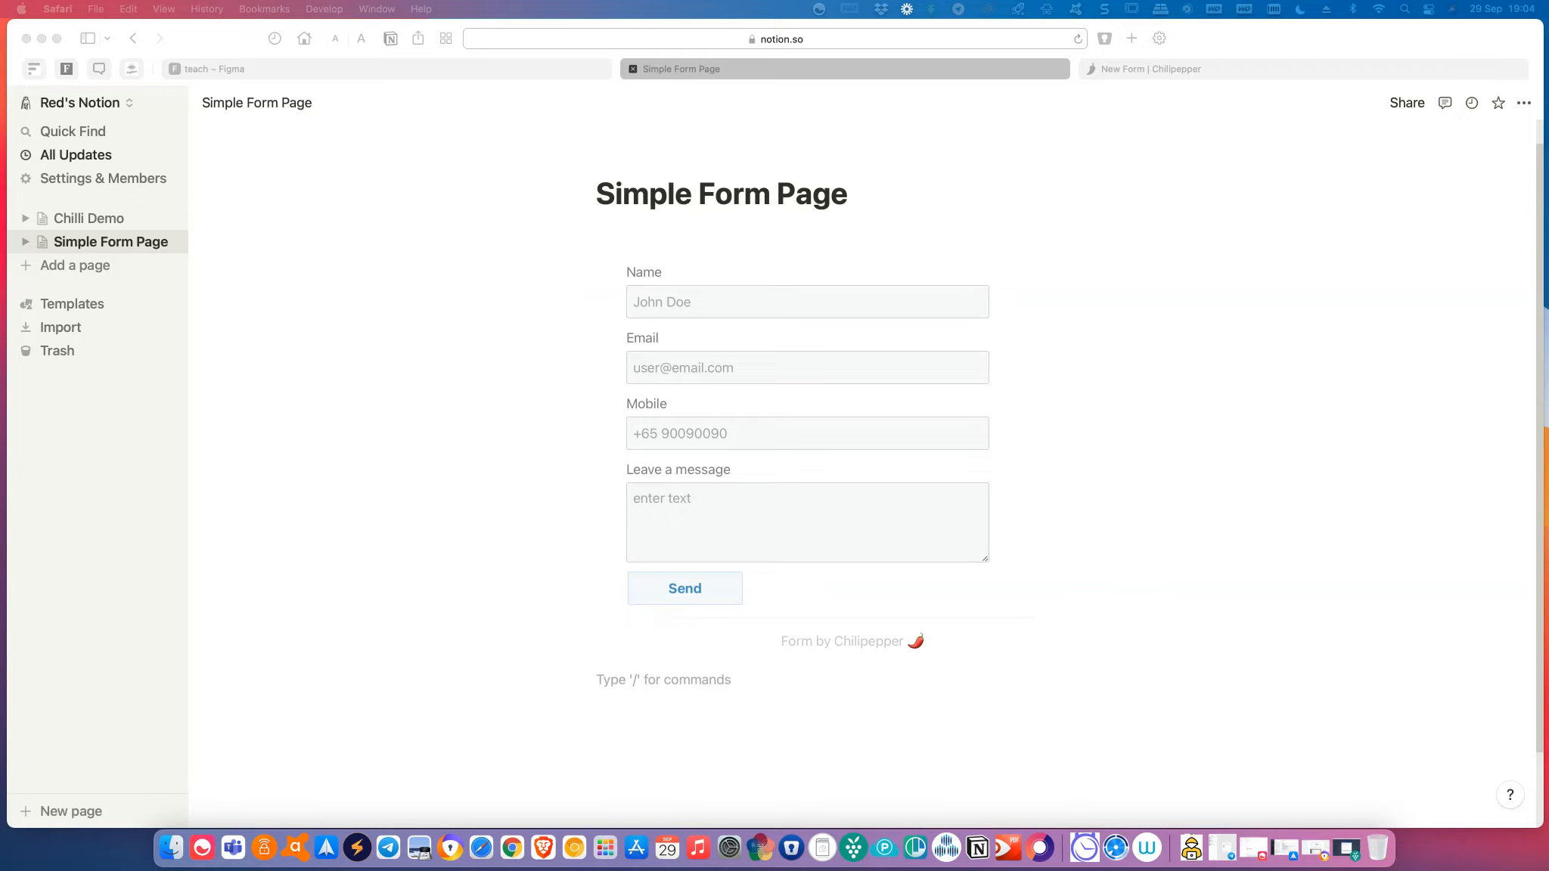
pyautogui.click(526, 288)
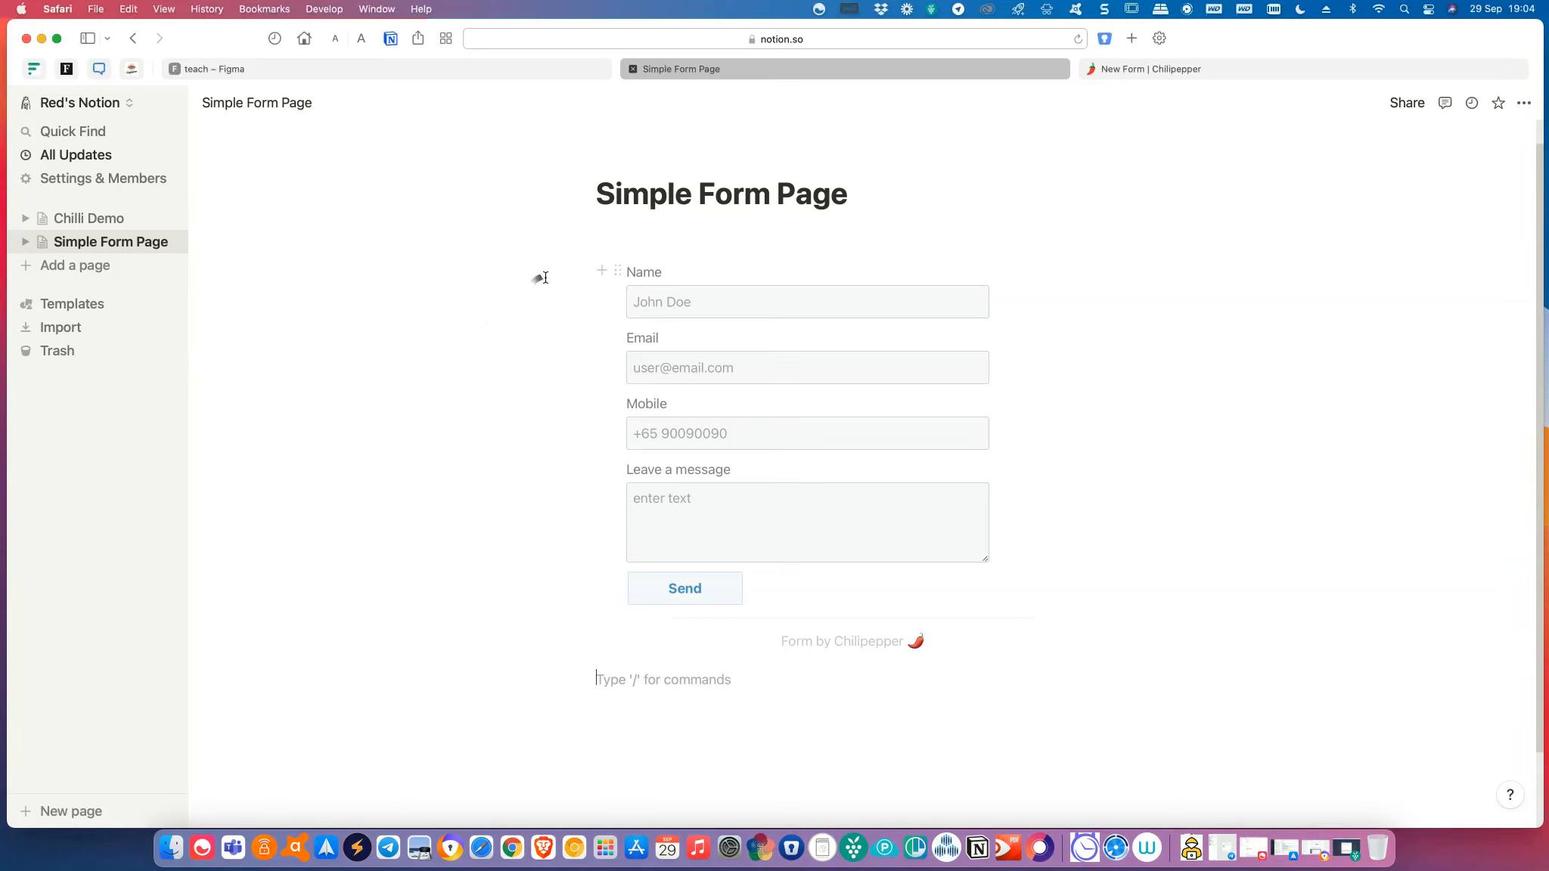
pyautogui.click(592, 251)
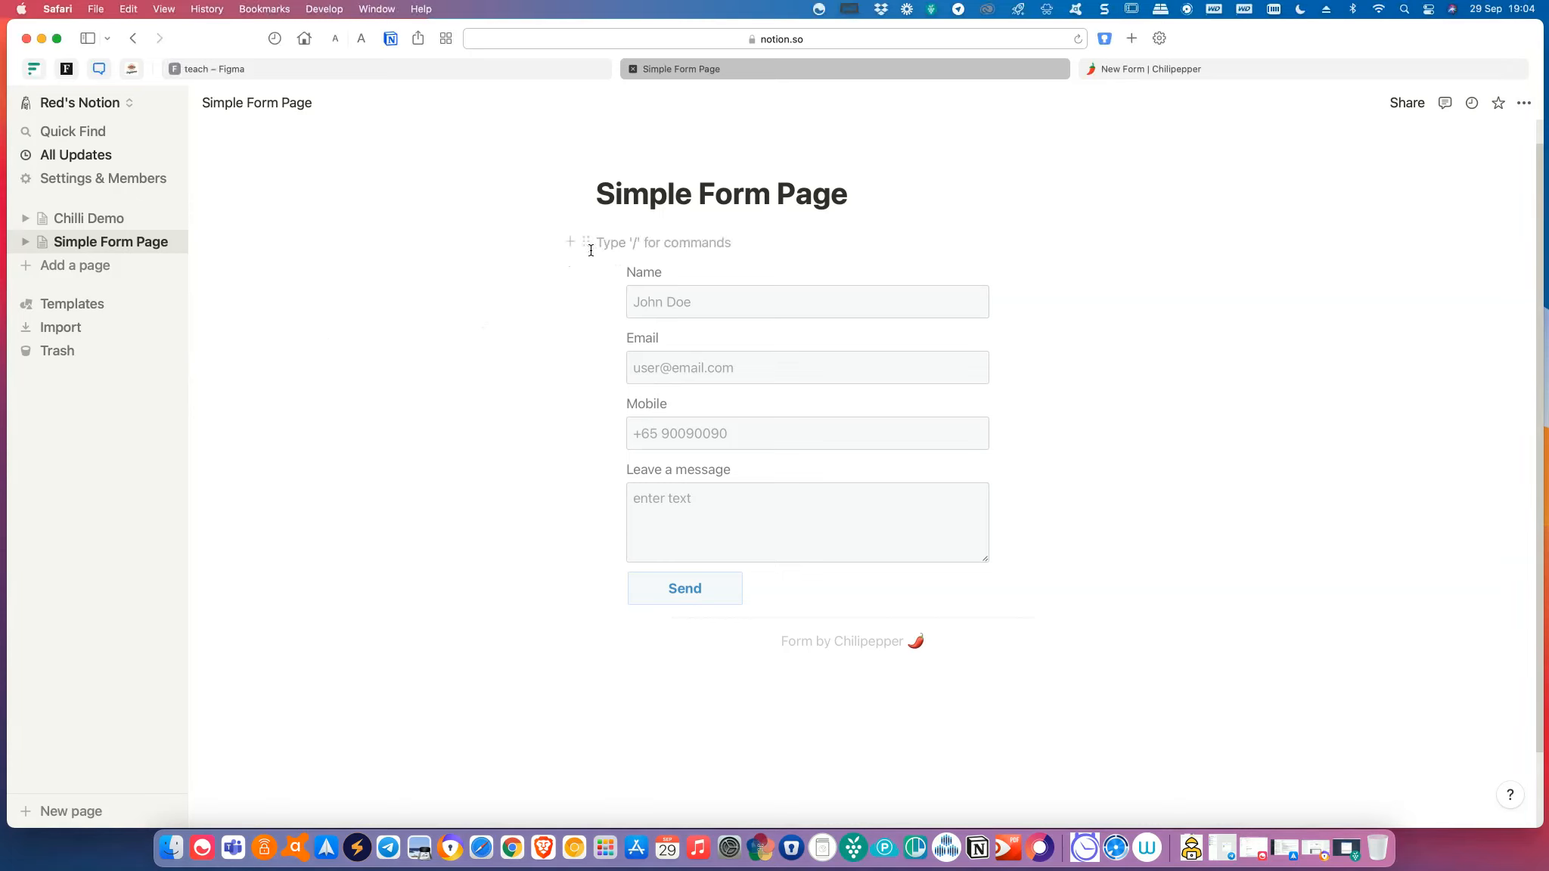
pyautogui.press('Return')
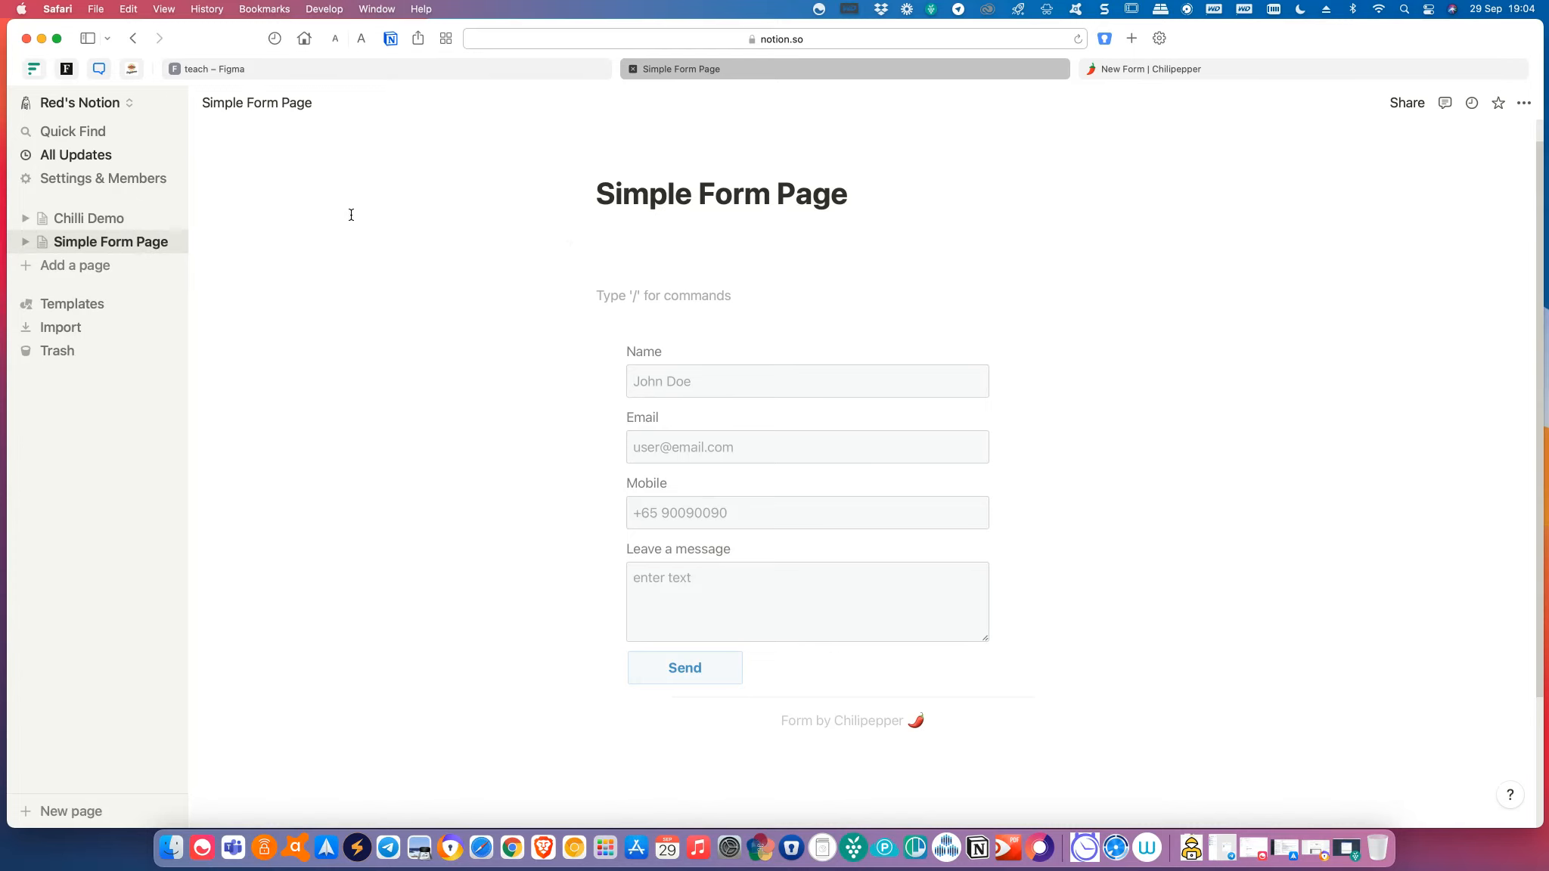
pyautogui.write('/he')
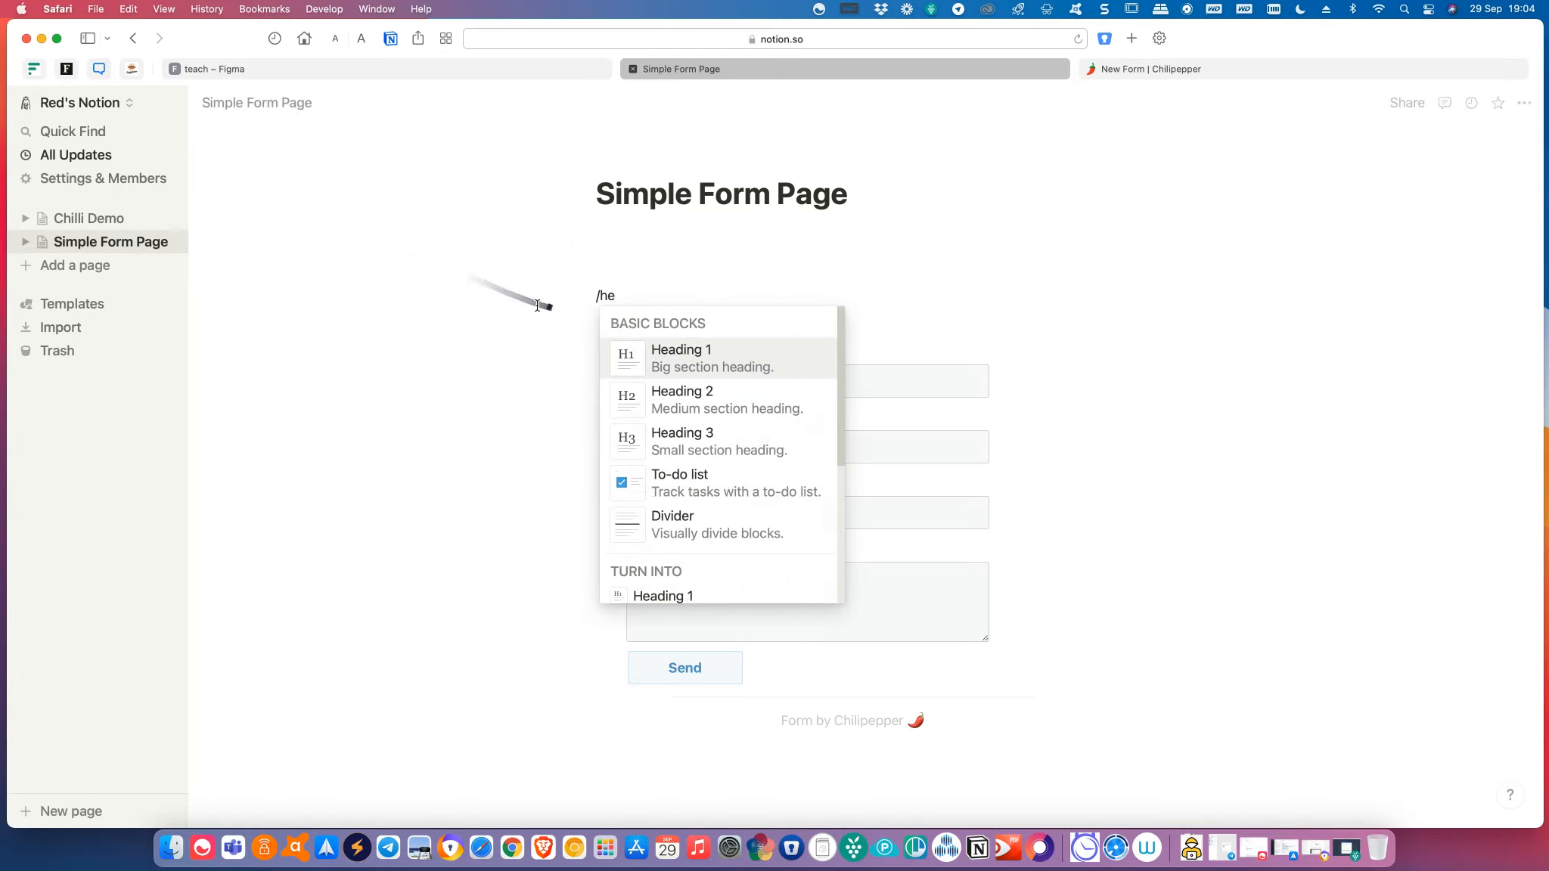
pyautogui.click(711, 395)
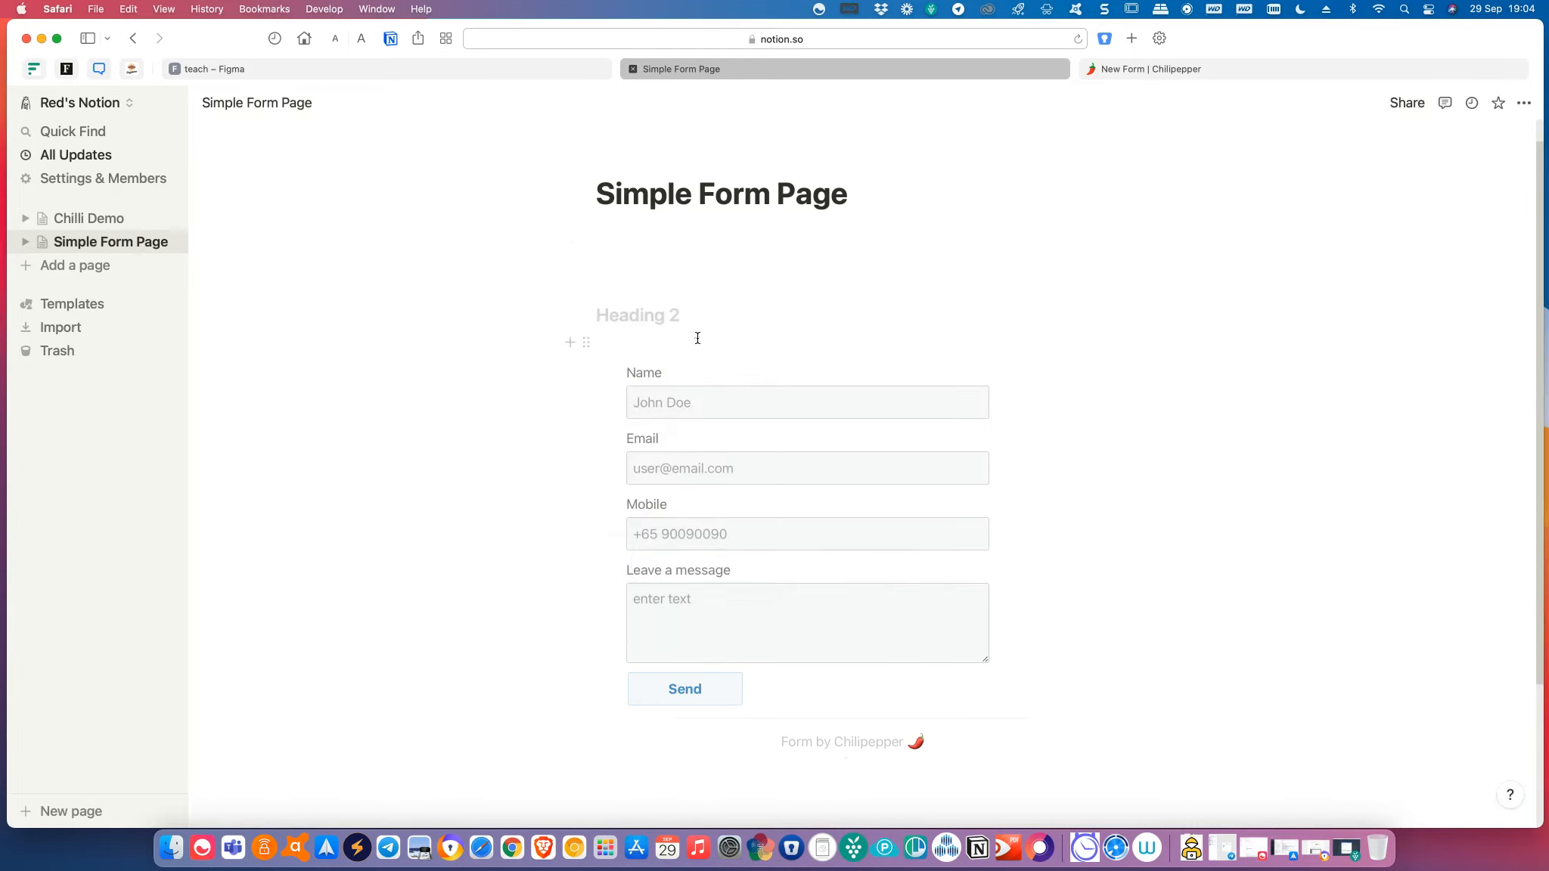
pyautogui.write('Contact')
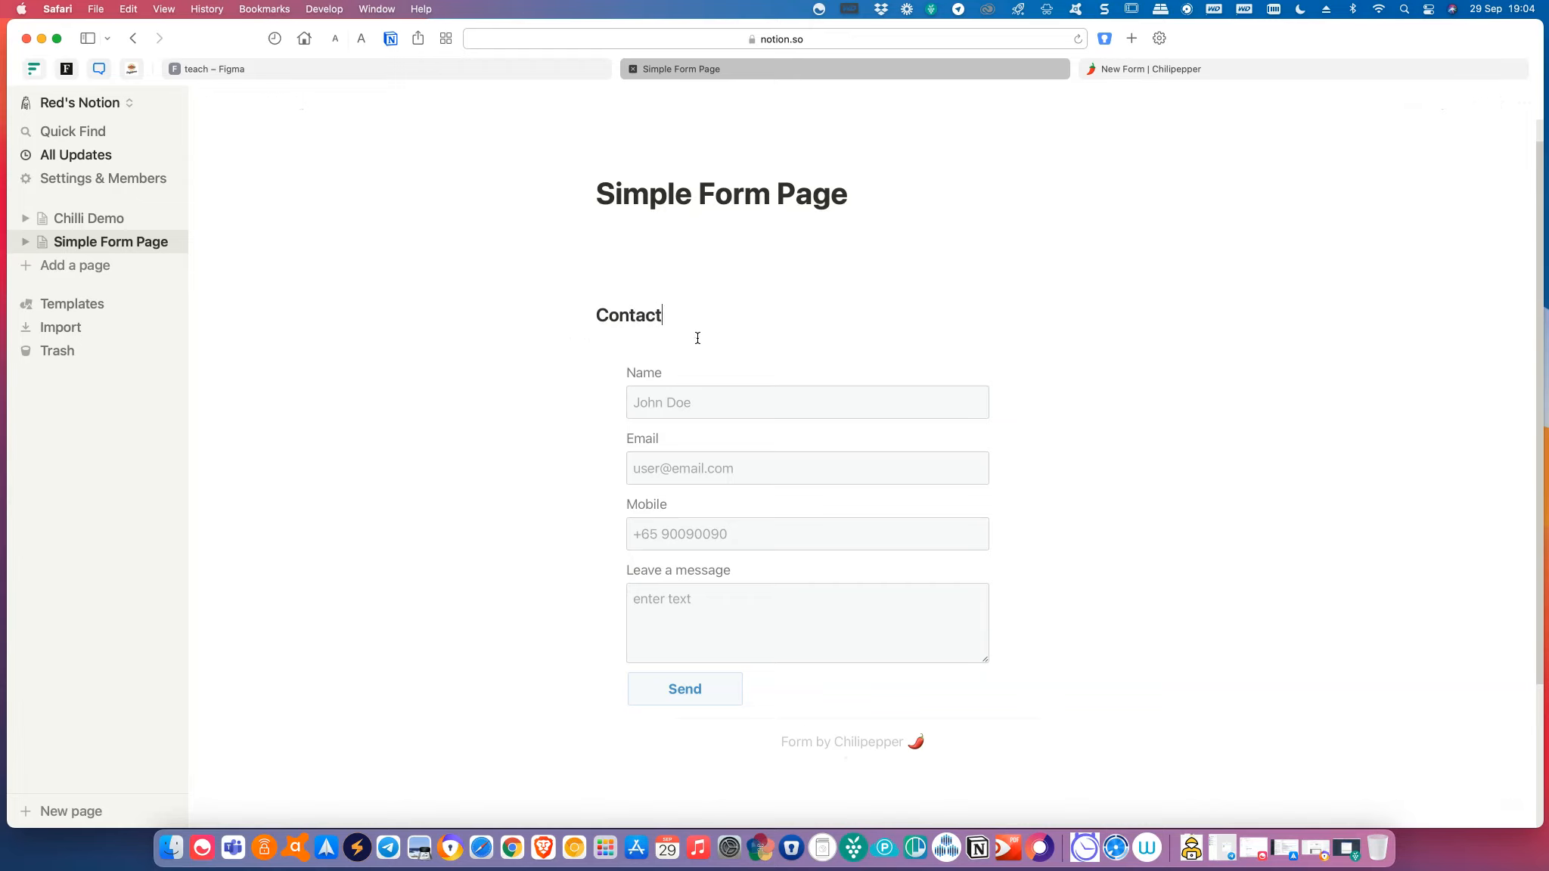
pyautogui.write(' Us')
# Write the intro 'If you have any issues---' and a line asking visitors to email the support address or message below.
pyautogui.press('Return')
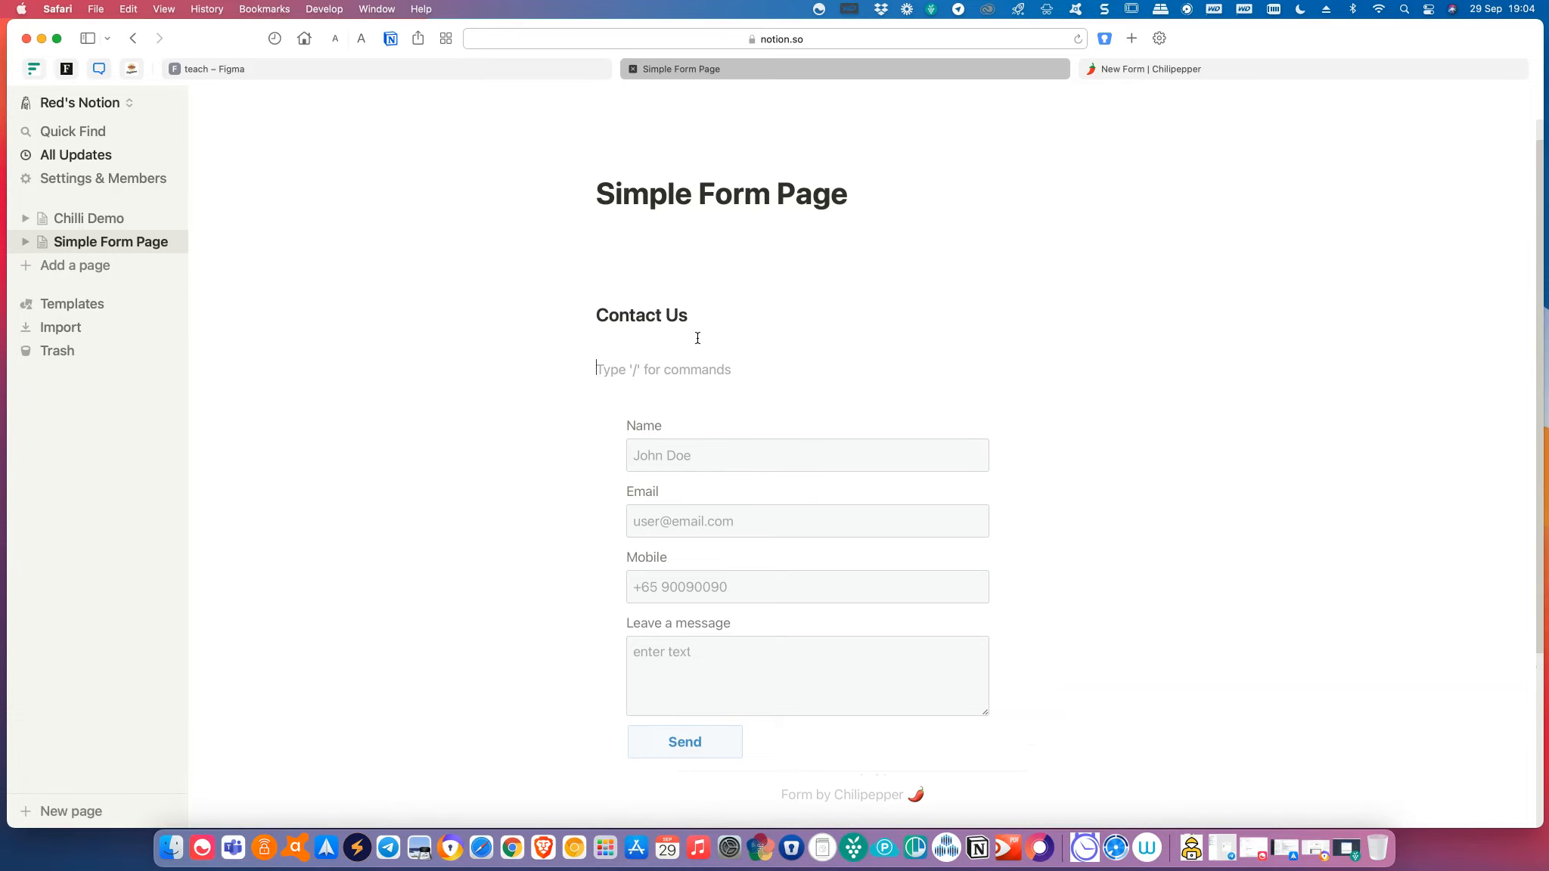
pyautogui.write('/')
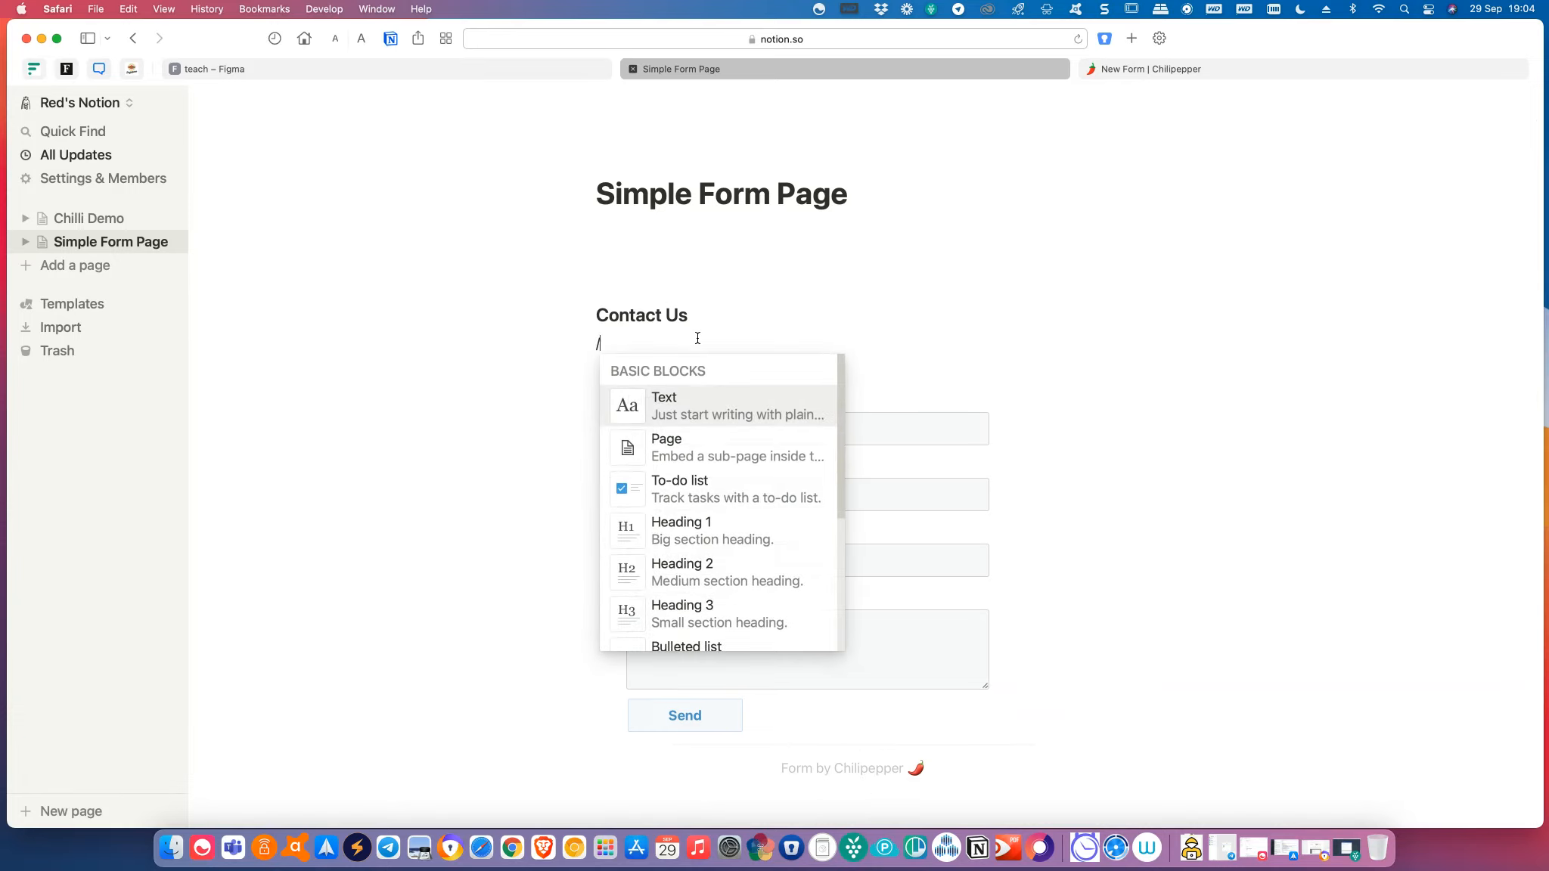
pyautogui.press('BackSpace')
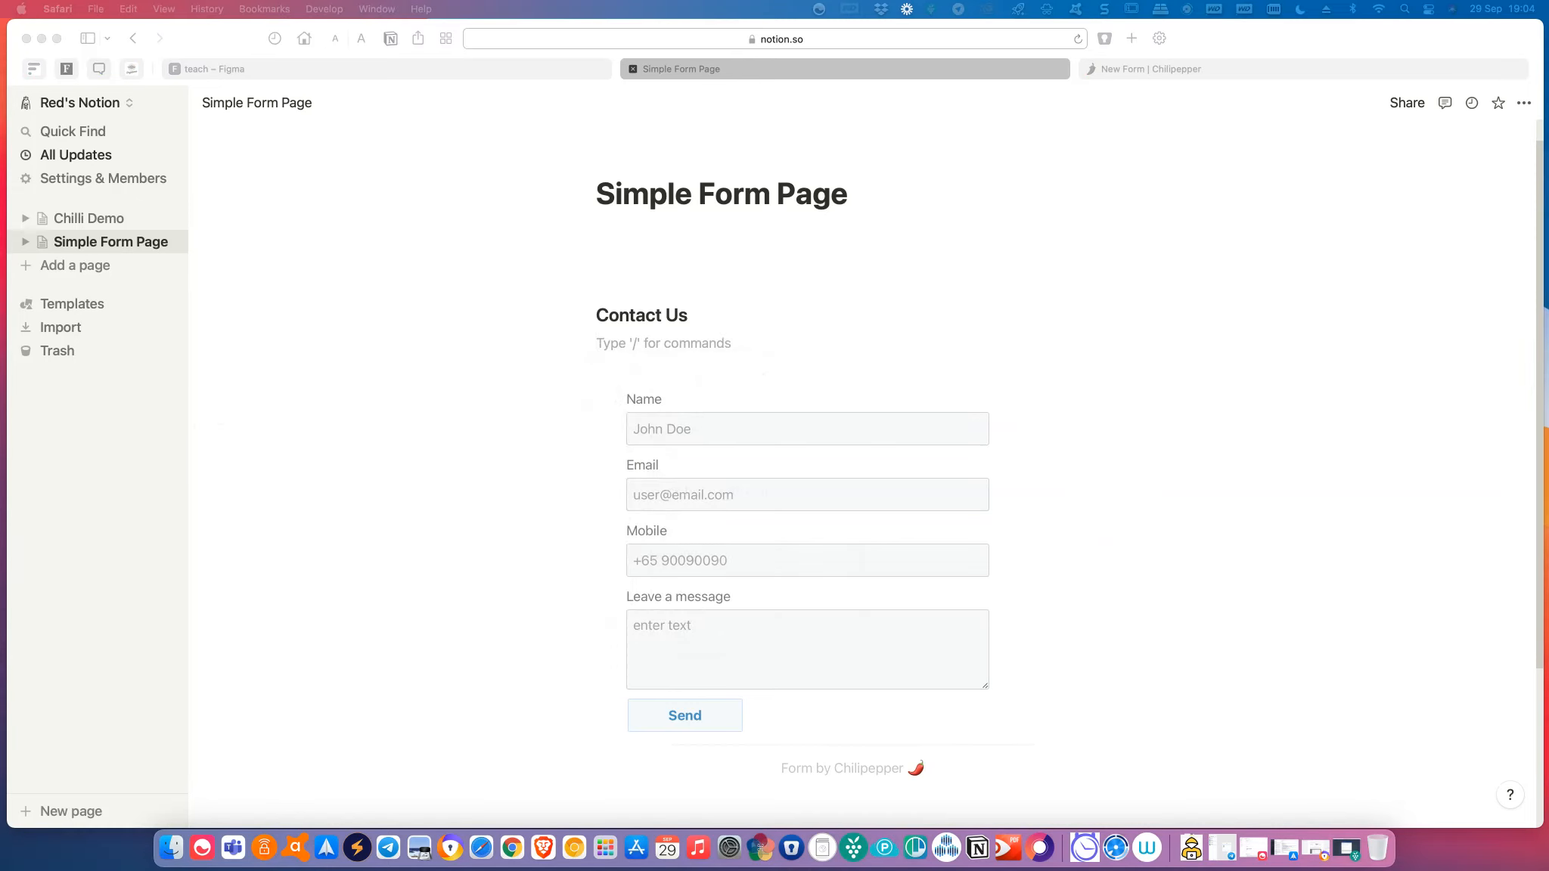
pyautogui.click(625, 342)
pyautogui.write('If ')
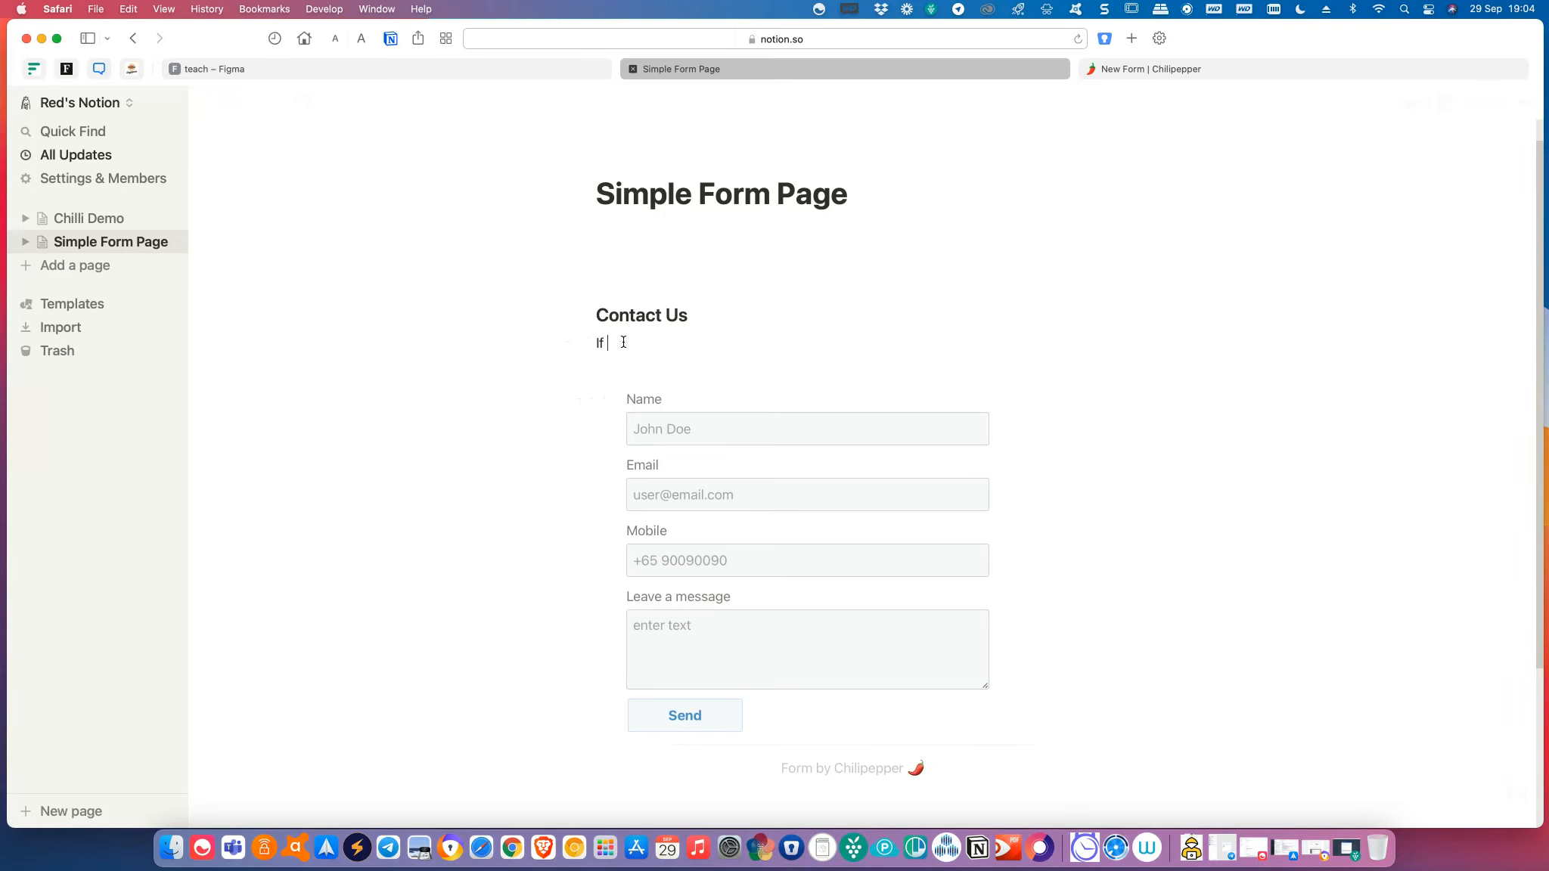
pyautogui.write('you have any issues, or just want to say hi')
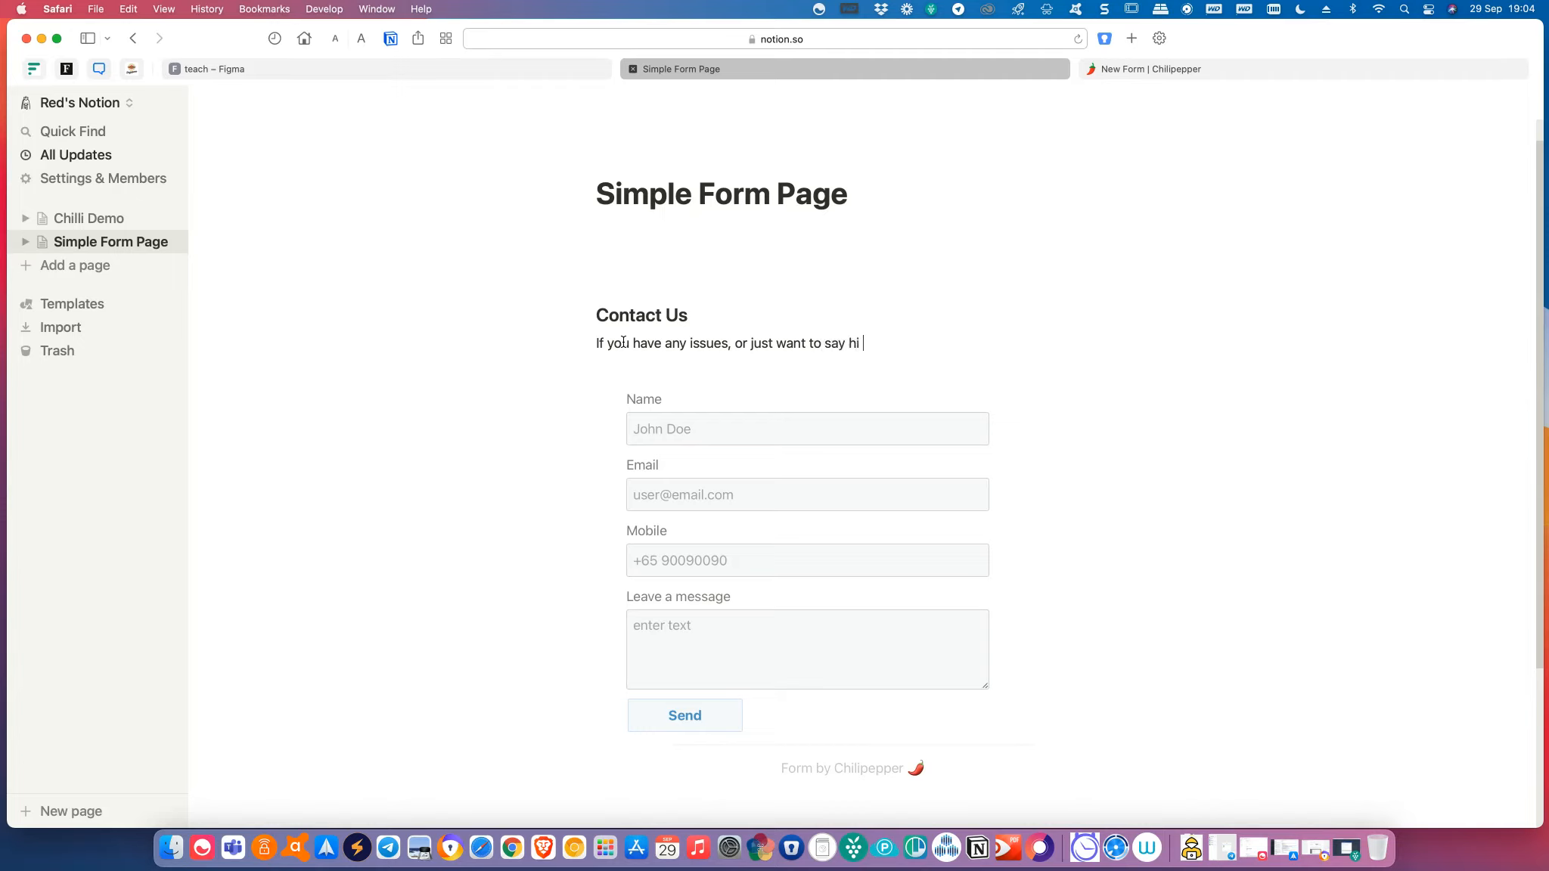
pyautogui.write('---')
pyautogui.press('Return')
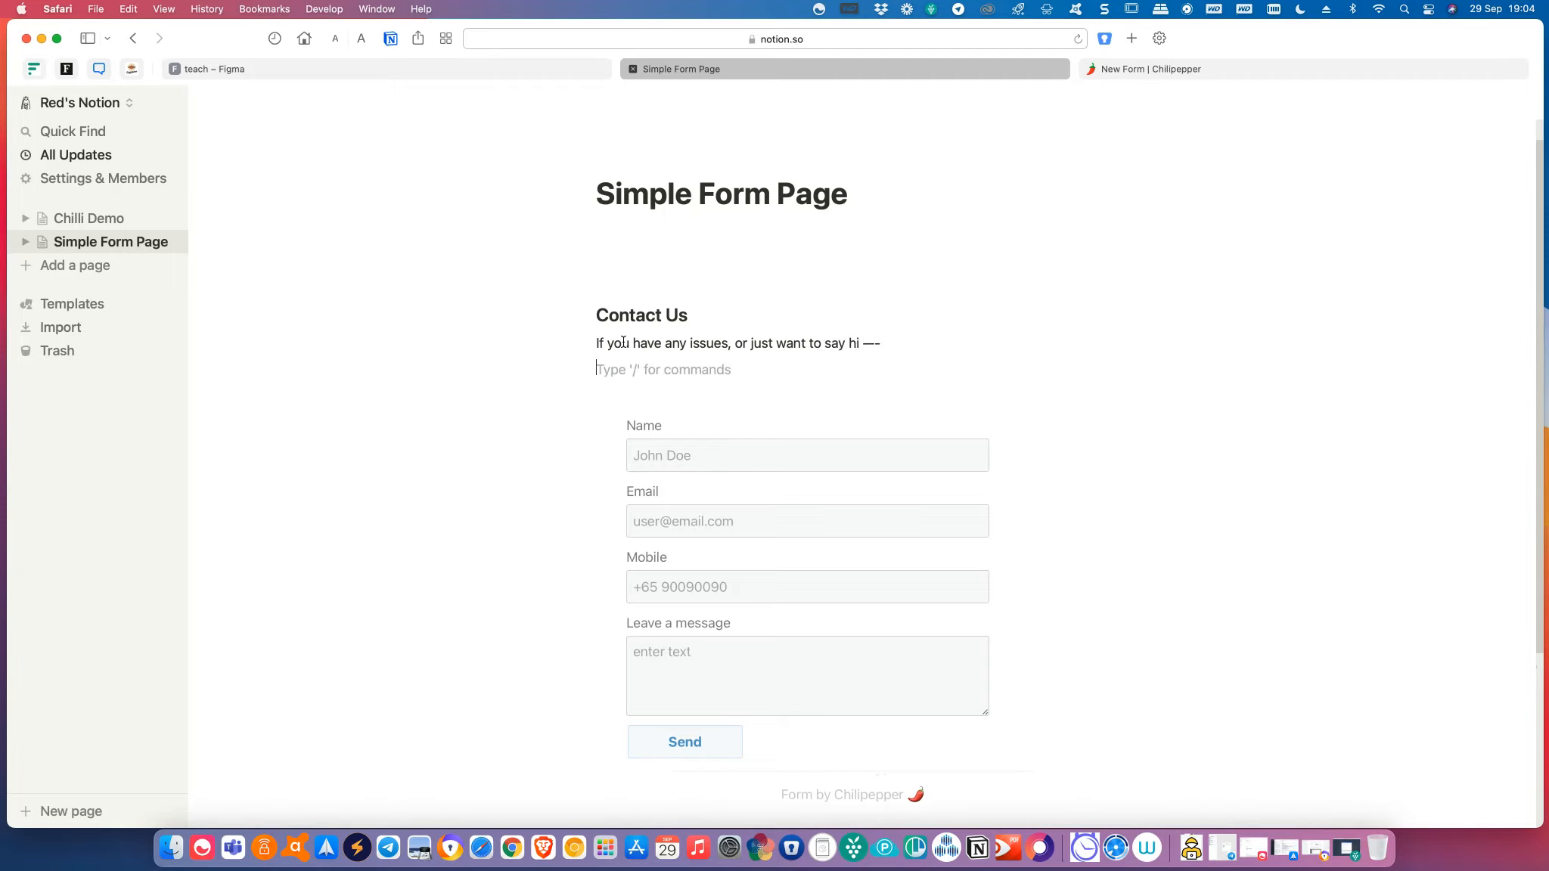
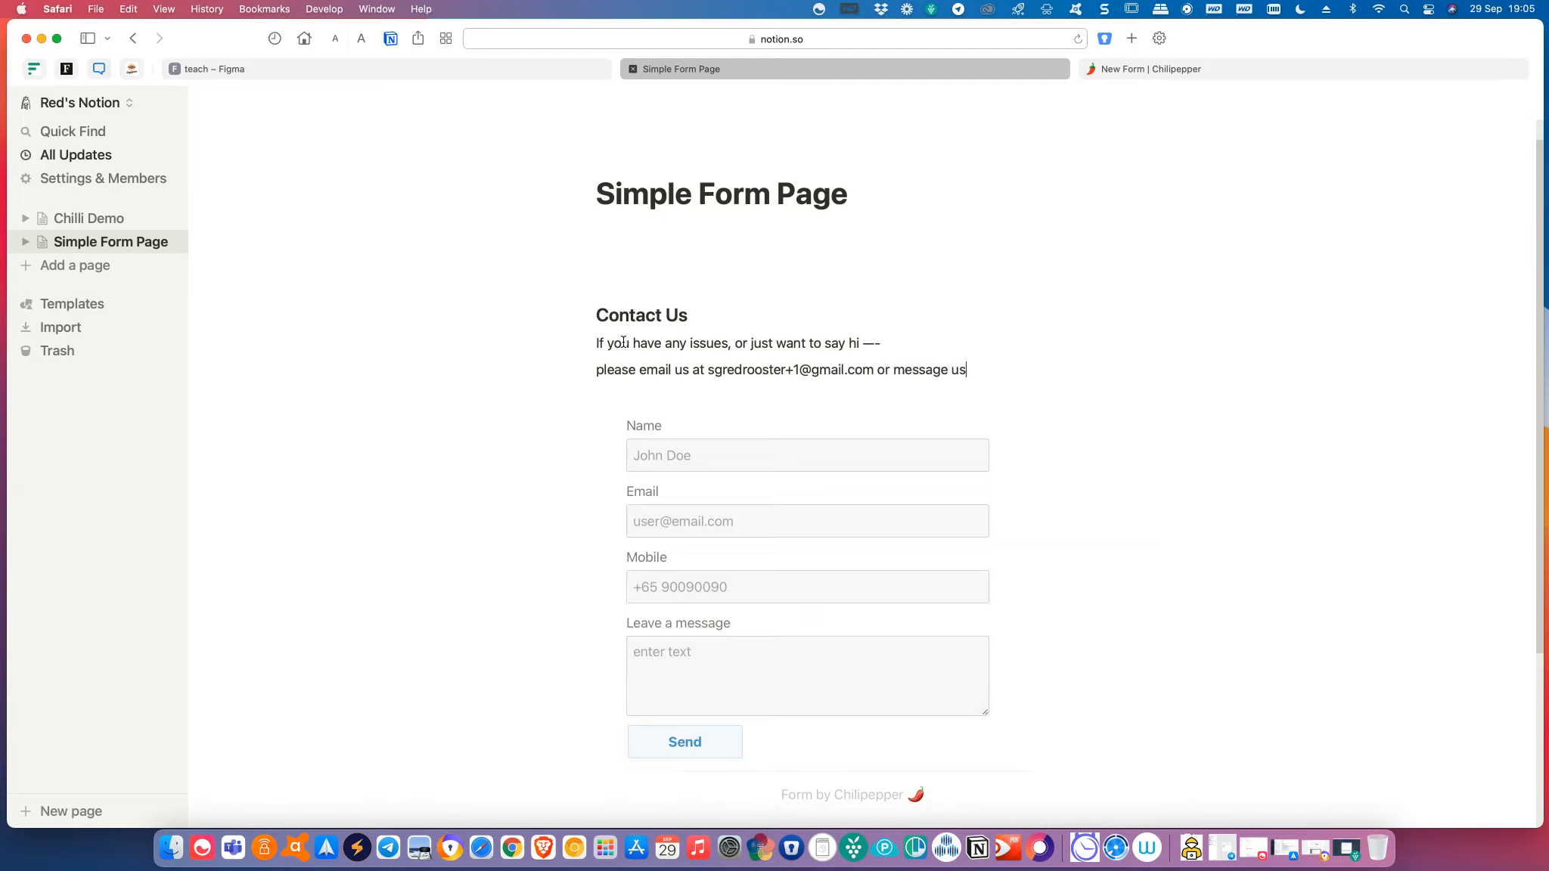
pyautogui.write(' below!')
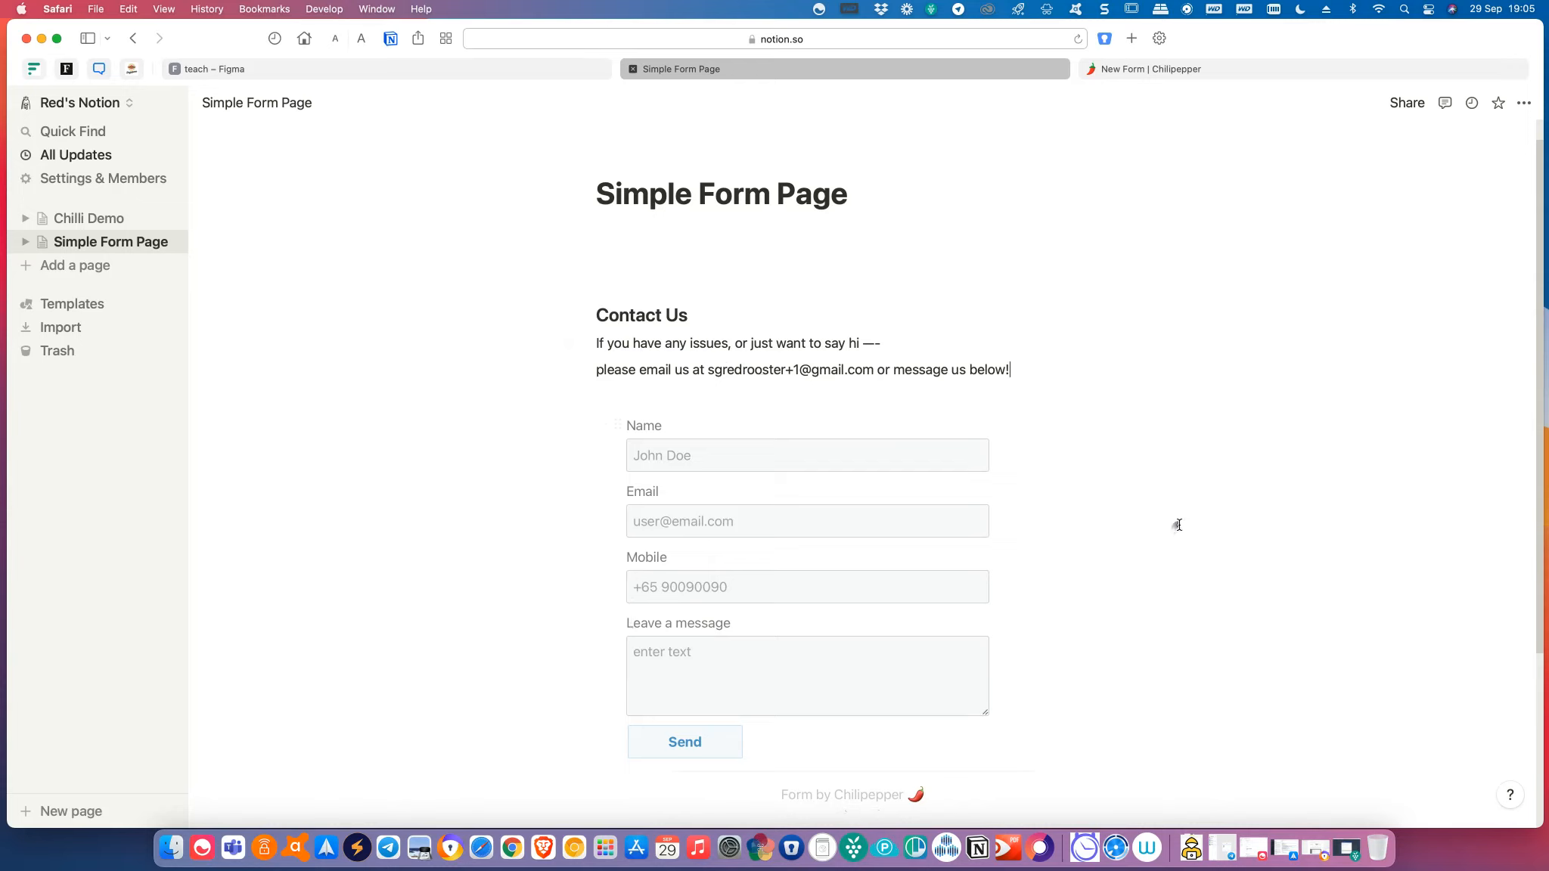
# Publish Simple Form Page to the web with Allow duplicate as template switched off.
pyautogui.scroll(-2, 1179, 525)
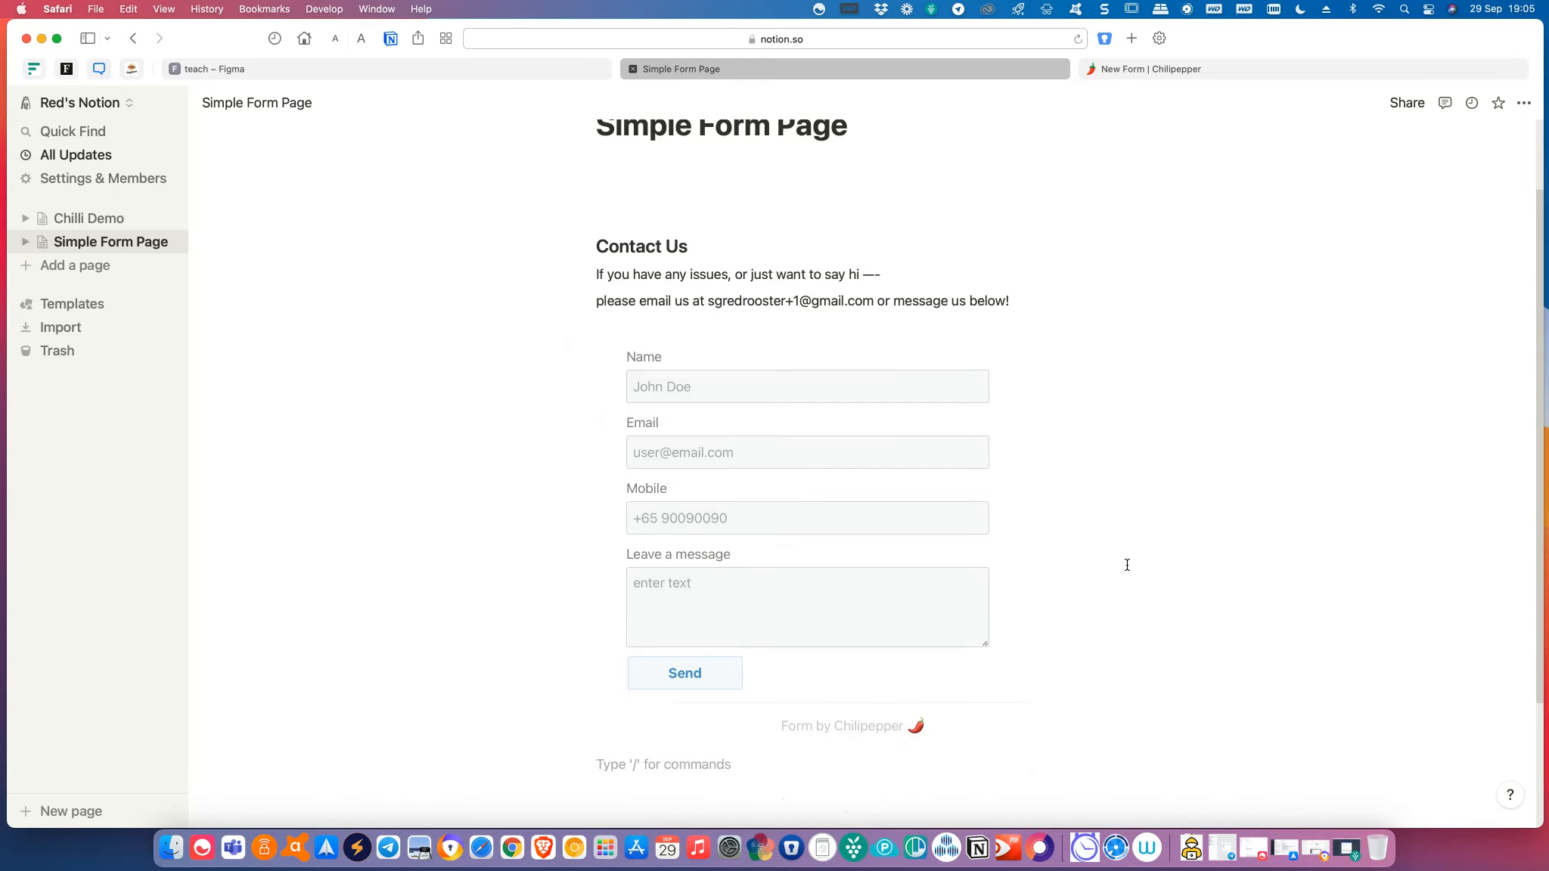
pyautogui.scroll(-2, 1127, 565)
pyautogui.scroll(4, 1128, 537)
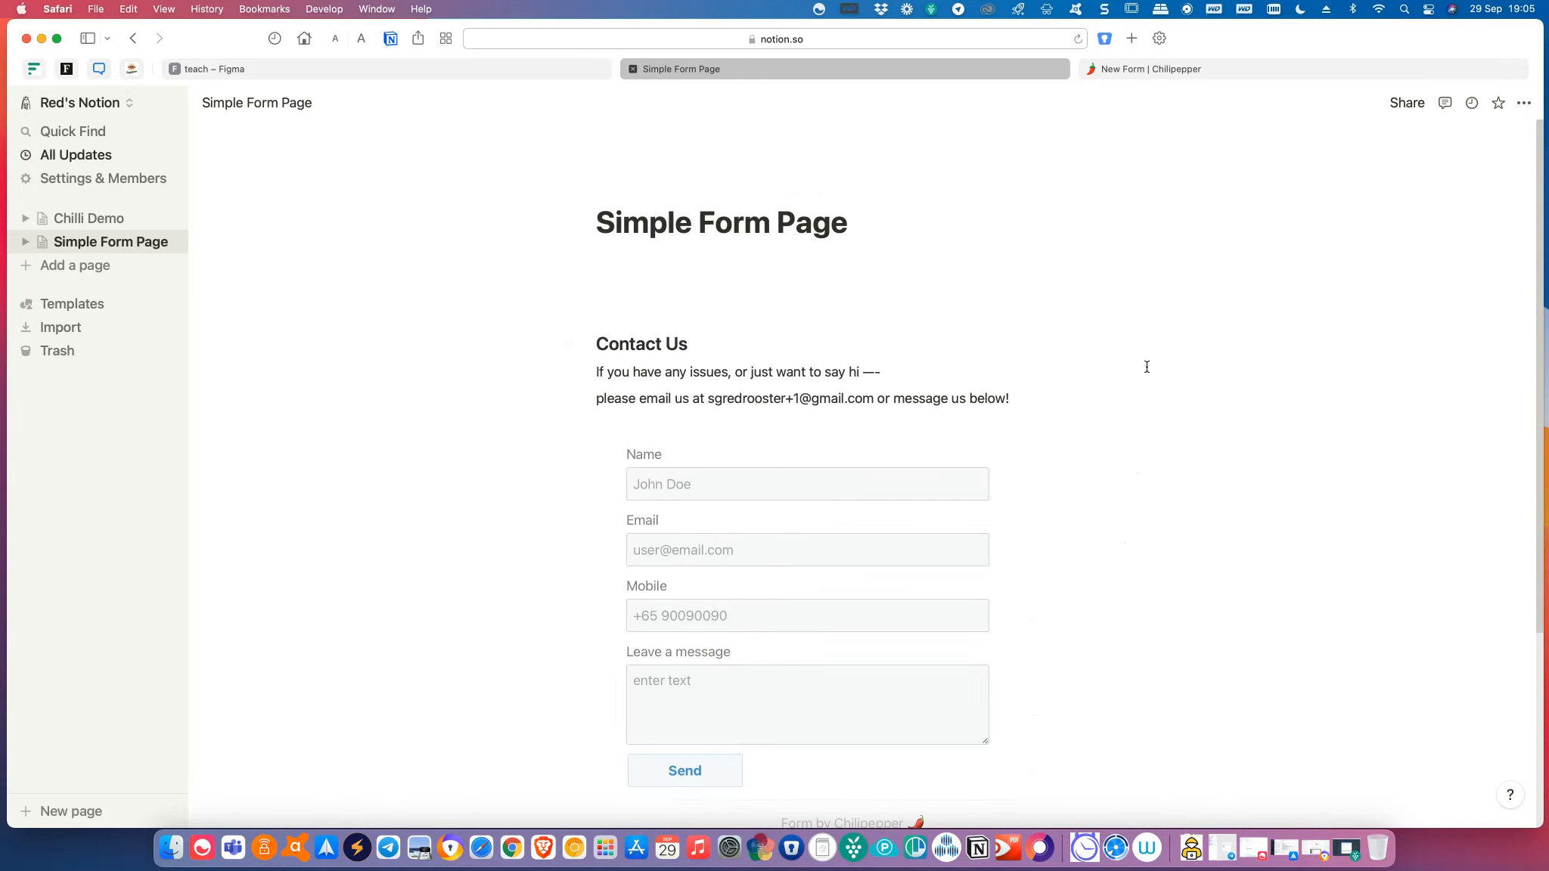
pyautogui.click(1407, 106)
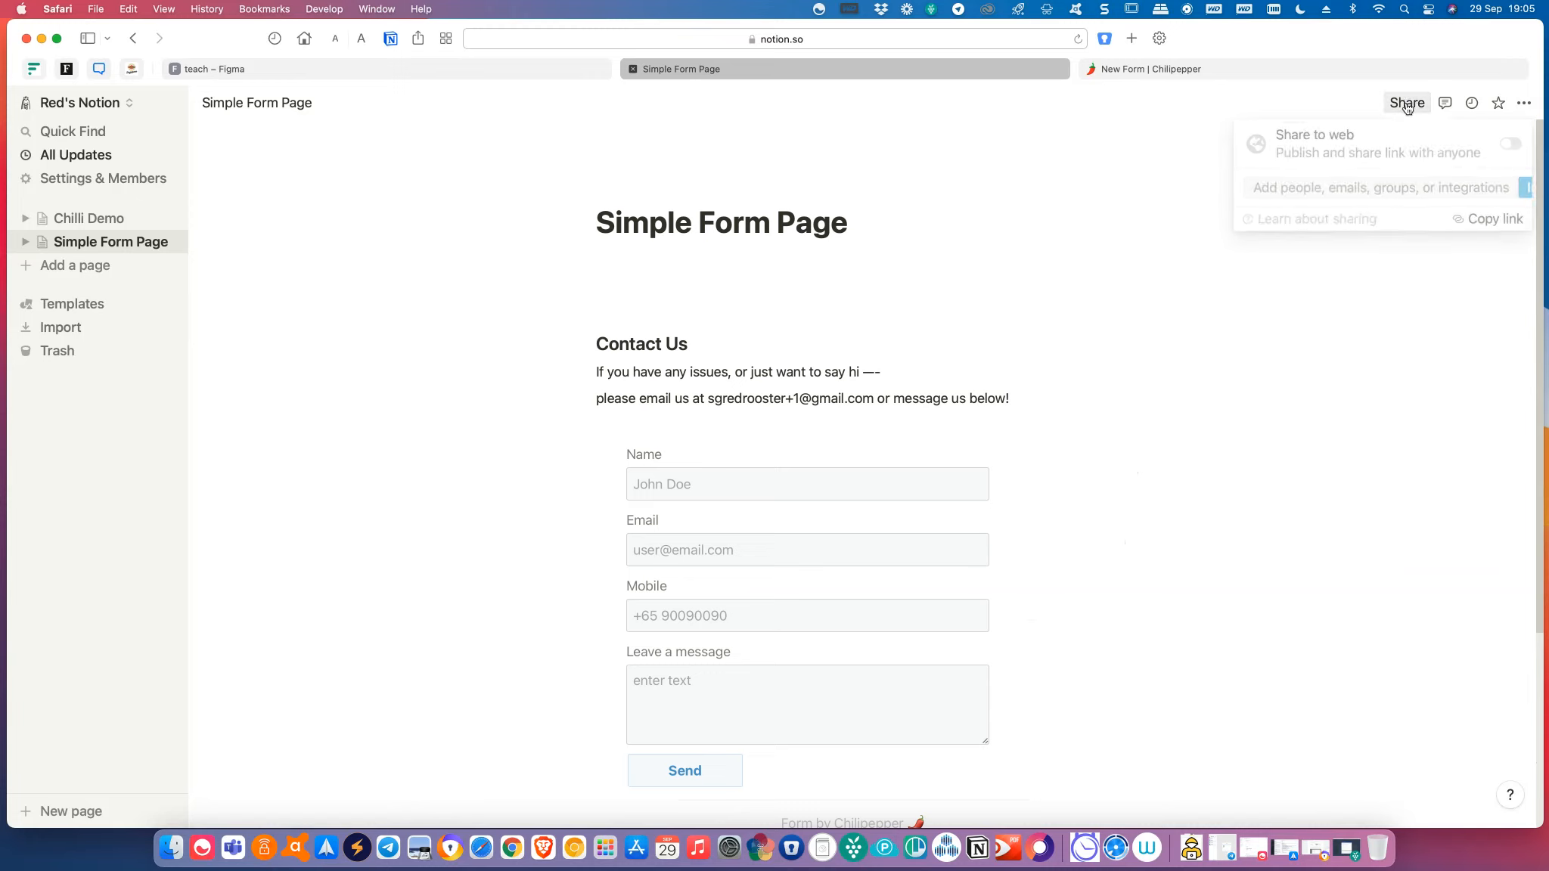
pyautogui.click(1511, 146)
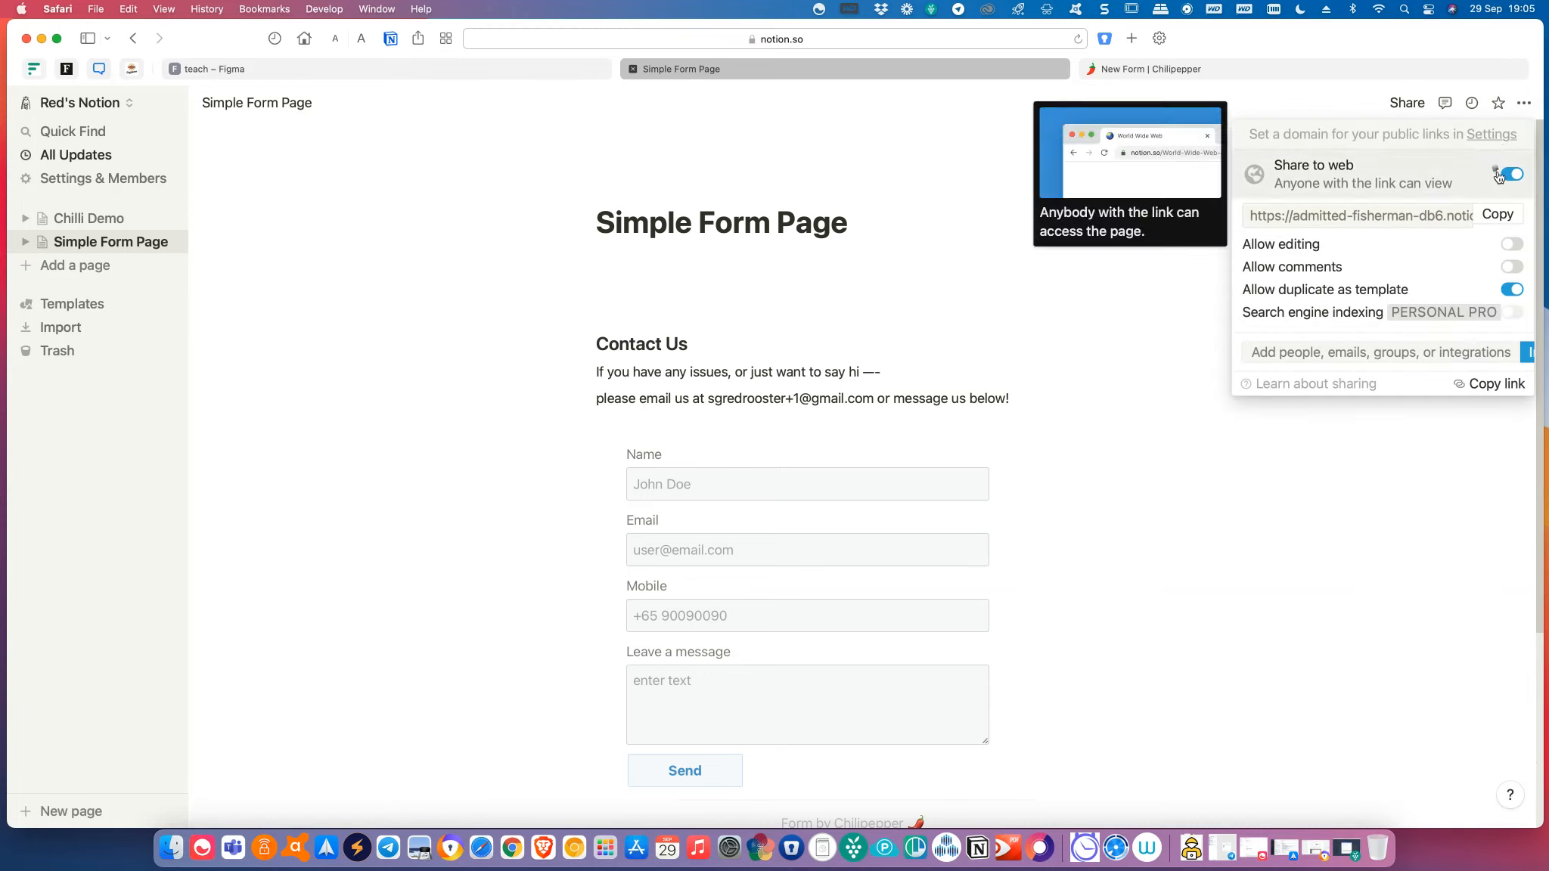
pyautogui.click(1511, 292)
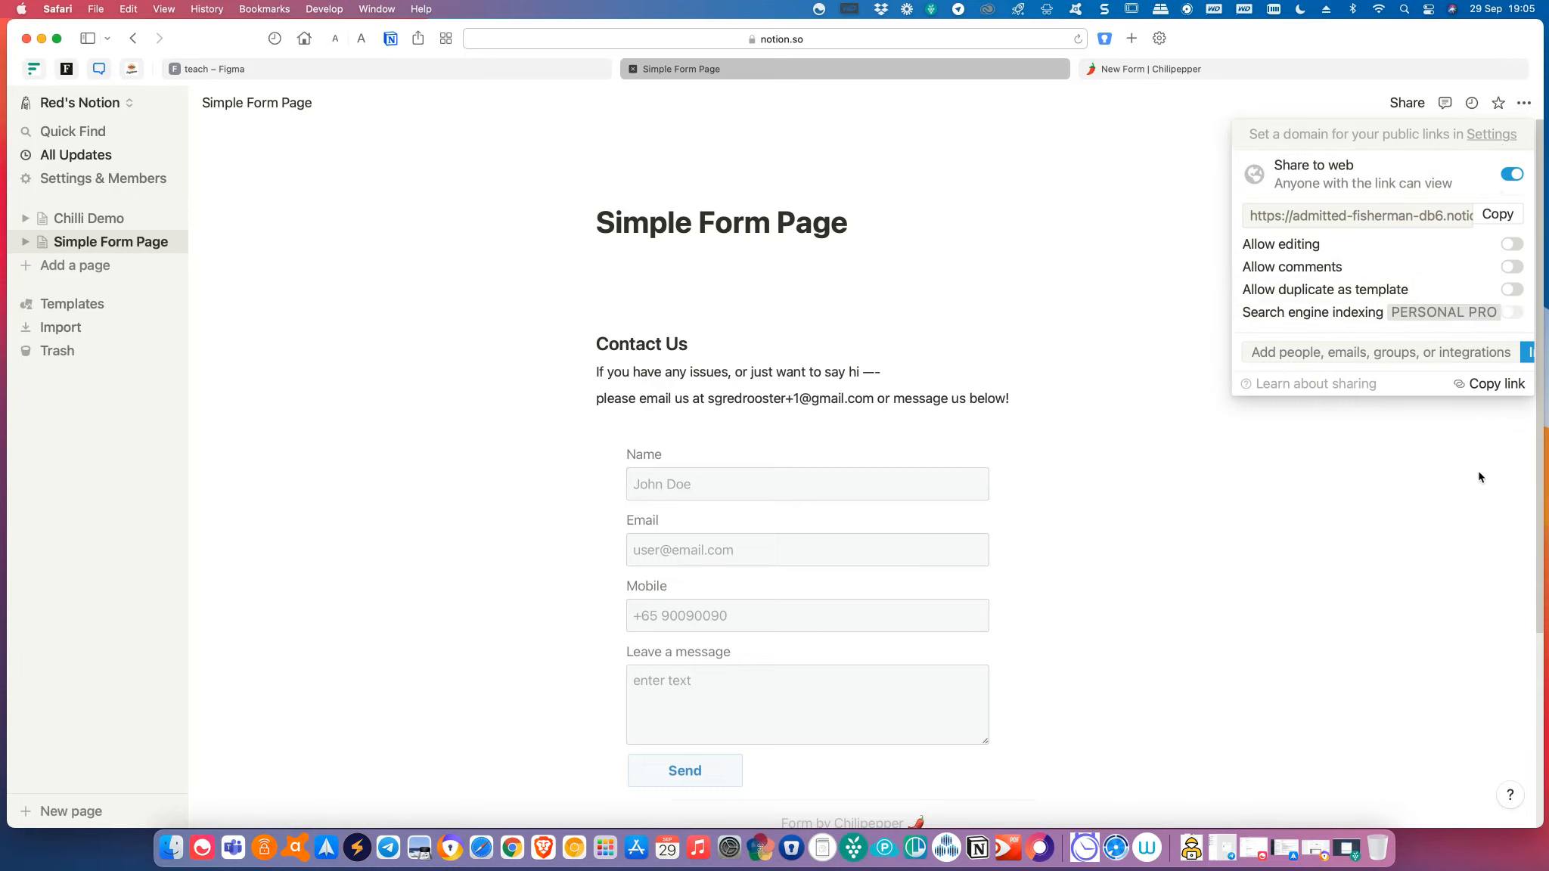
pyautogui.click(1480, 478)
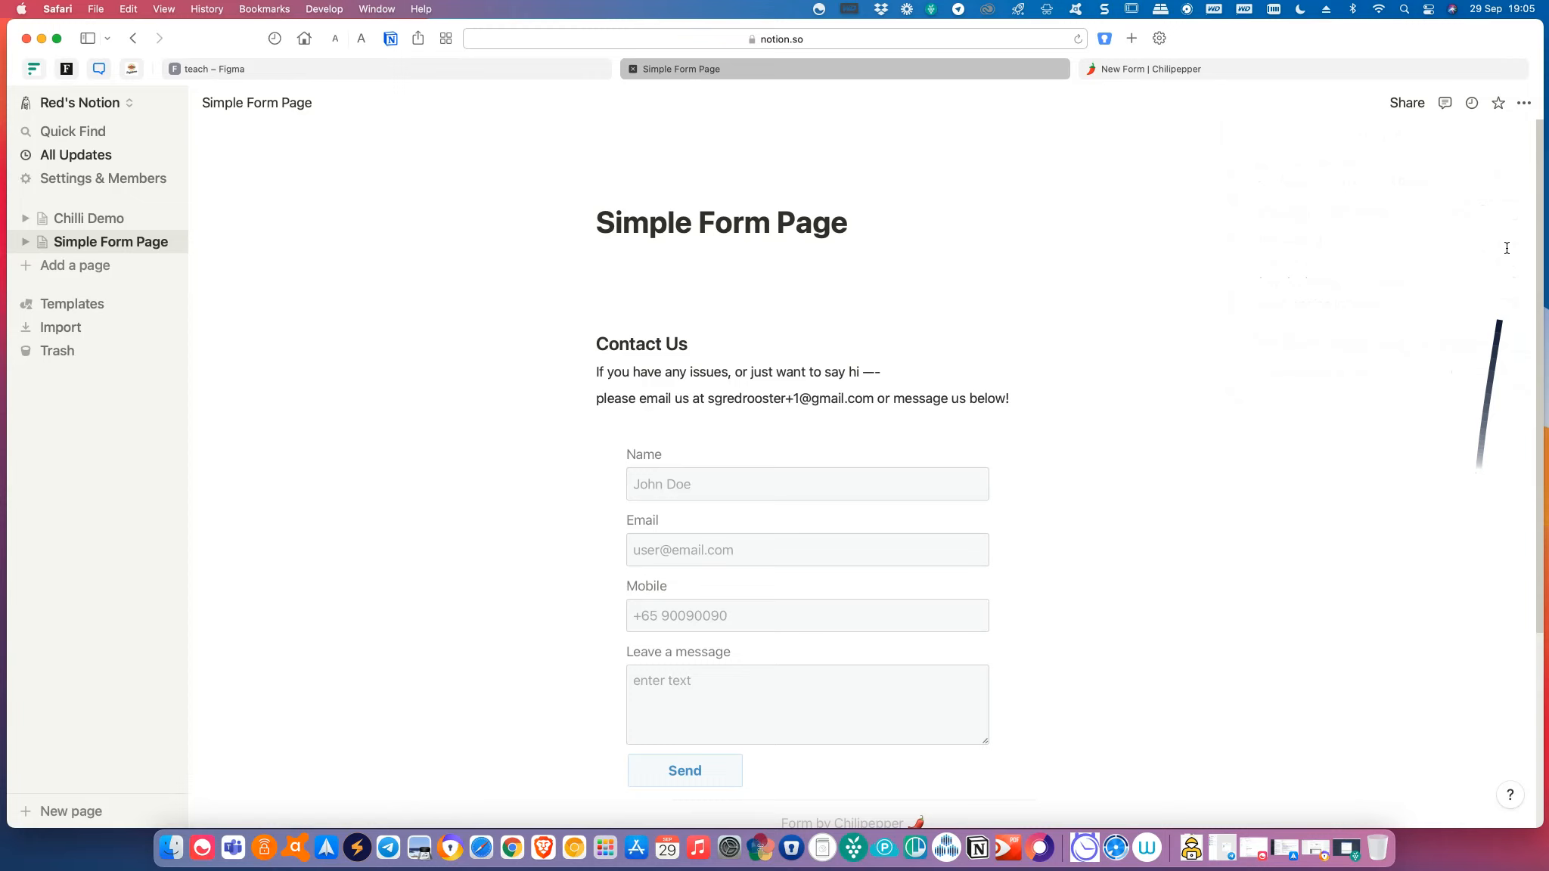
# Copy the published page's public link.
pyautogui.click(1407, 103)
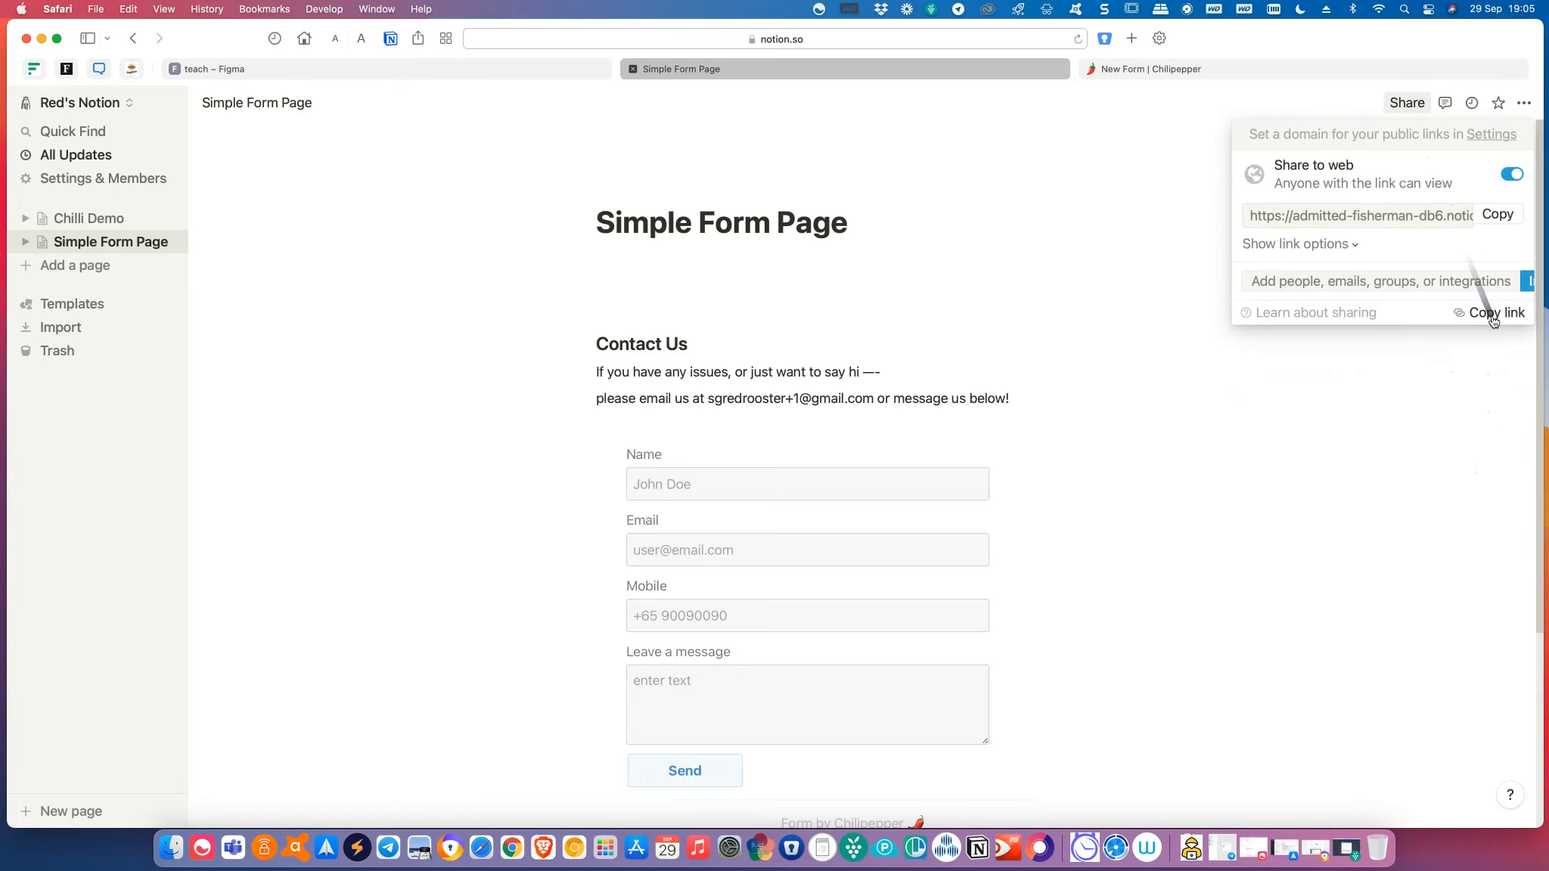
pyautogui.click(1502, 220)
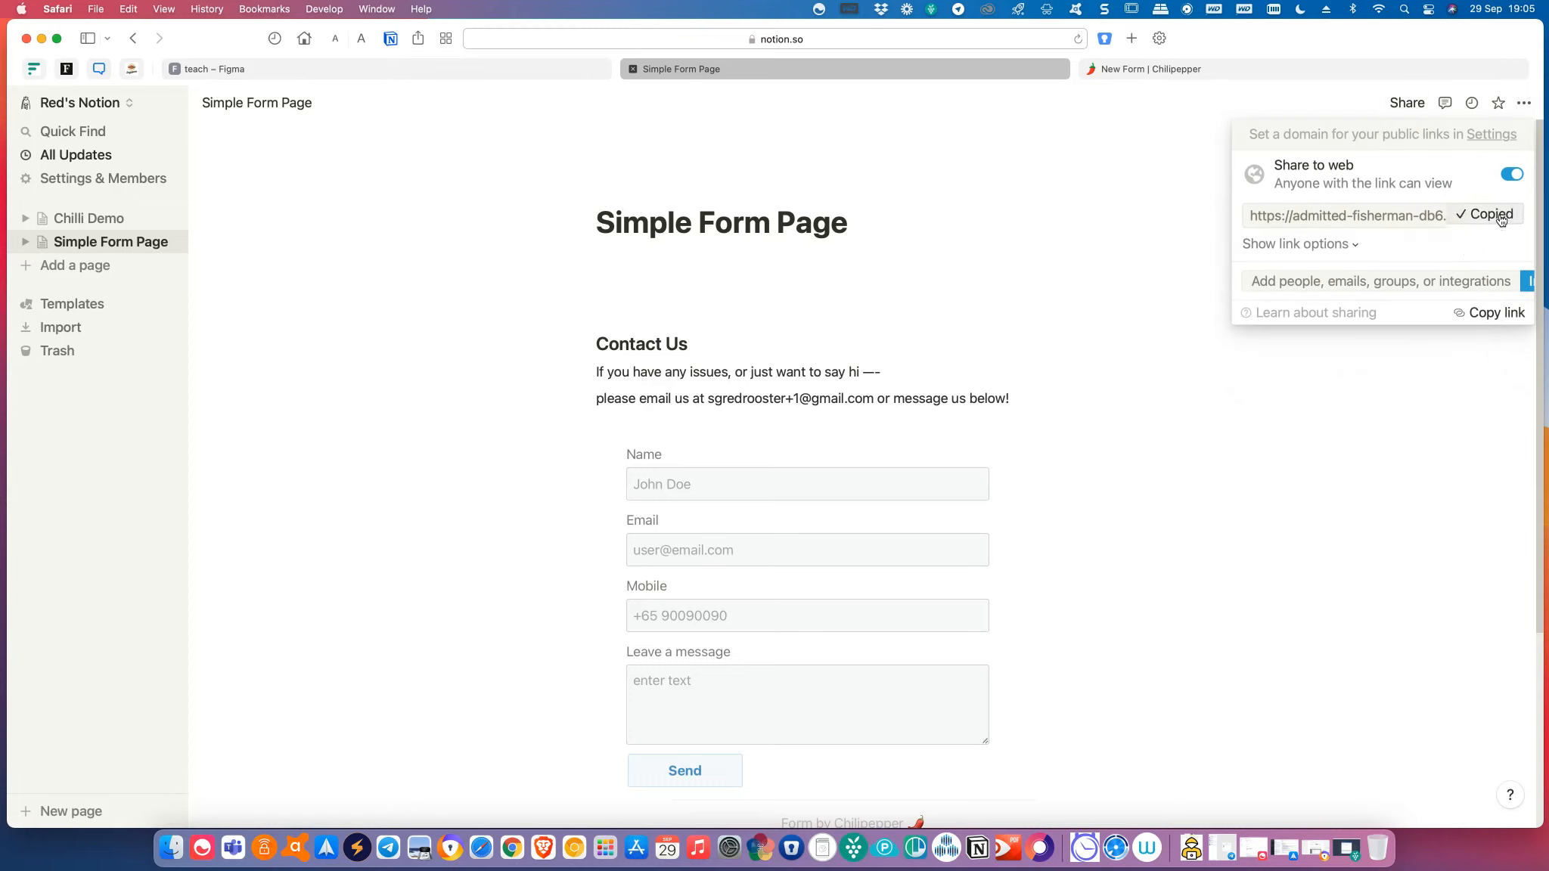
pyautogui.click(1366, 475)
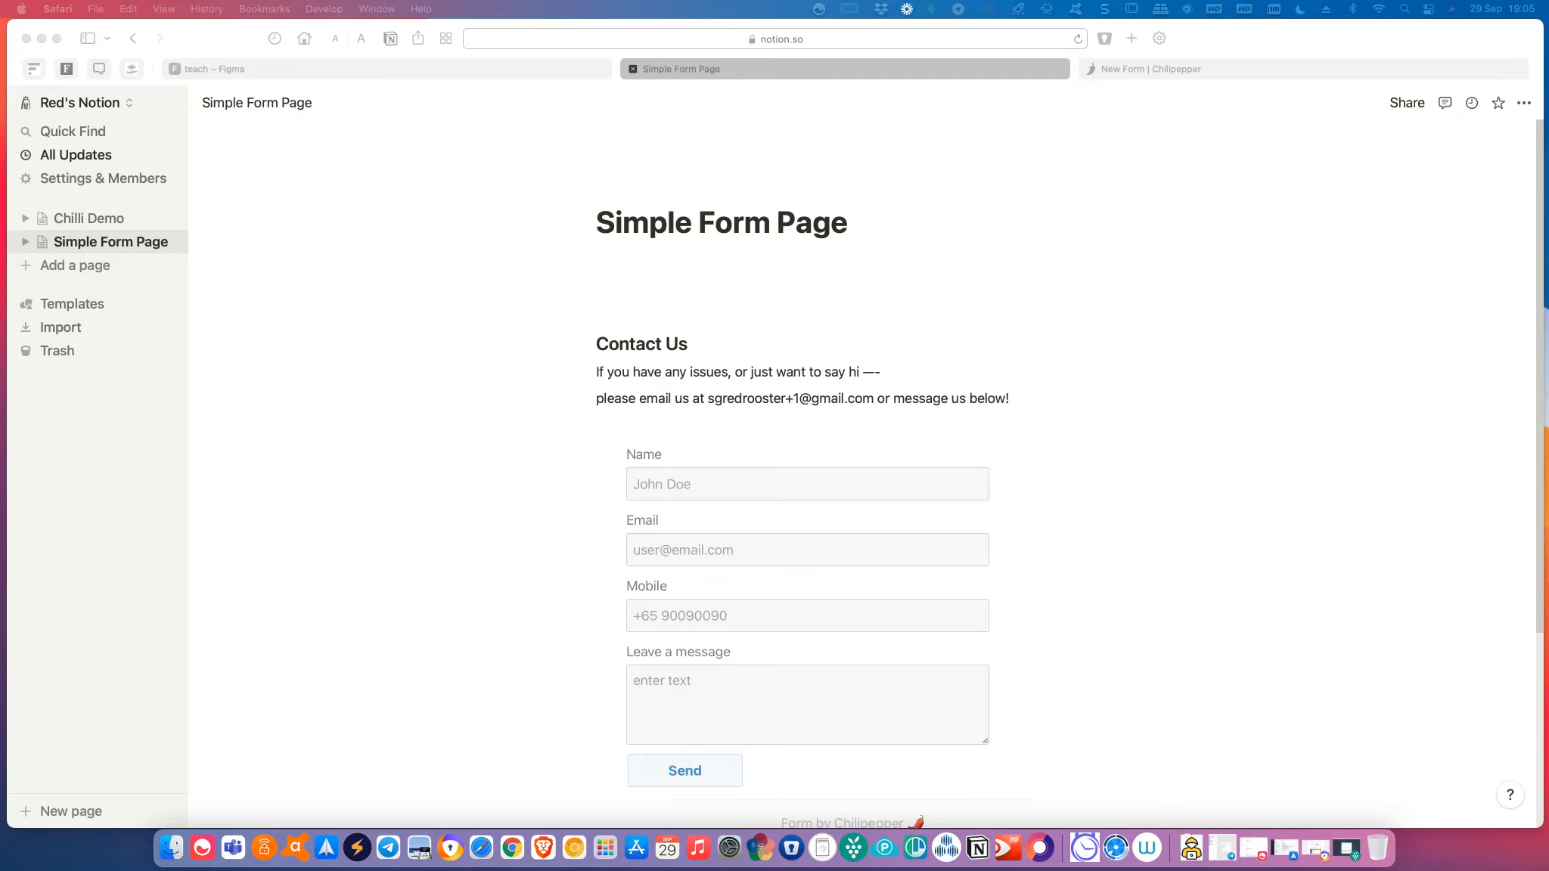
pyautogui.moveTo(0, 129); pyautogui.dragTo(0, 99)
# Bring the Chrome window with the published page onto this screen and enlarge it.
pyautogui.moveTo(696, 8); pyautogui.dragTo(220, 7)
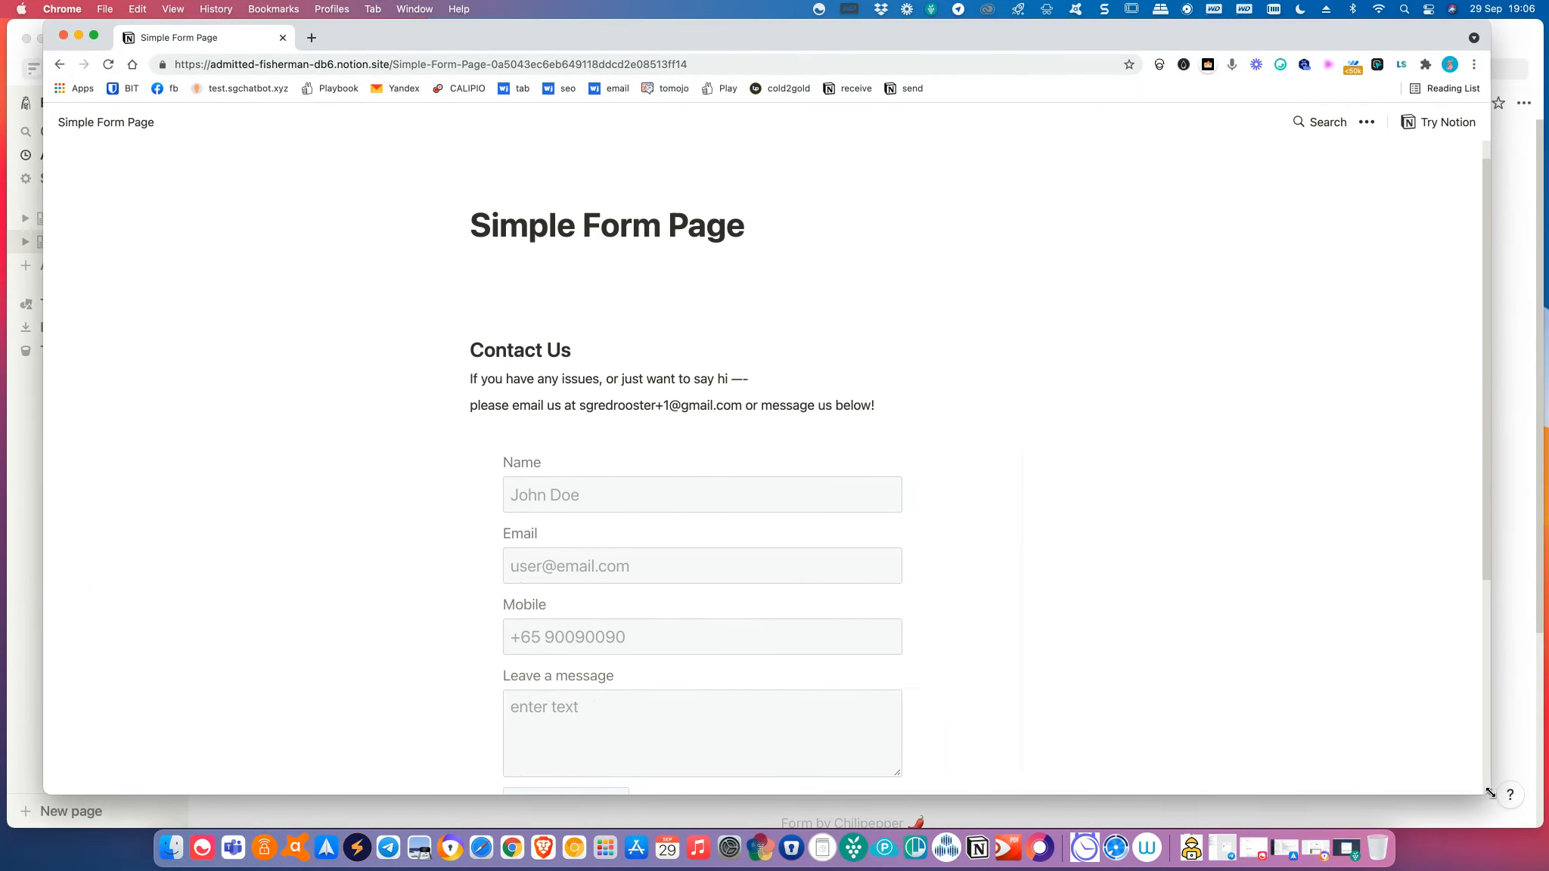
pyautogui.moveTo(1489, 792); pyautogui.dragTo(1533, 818)
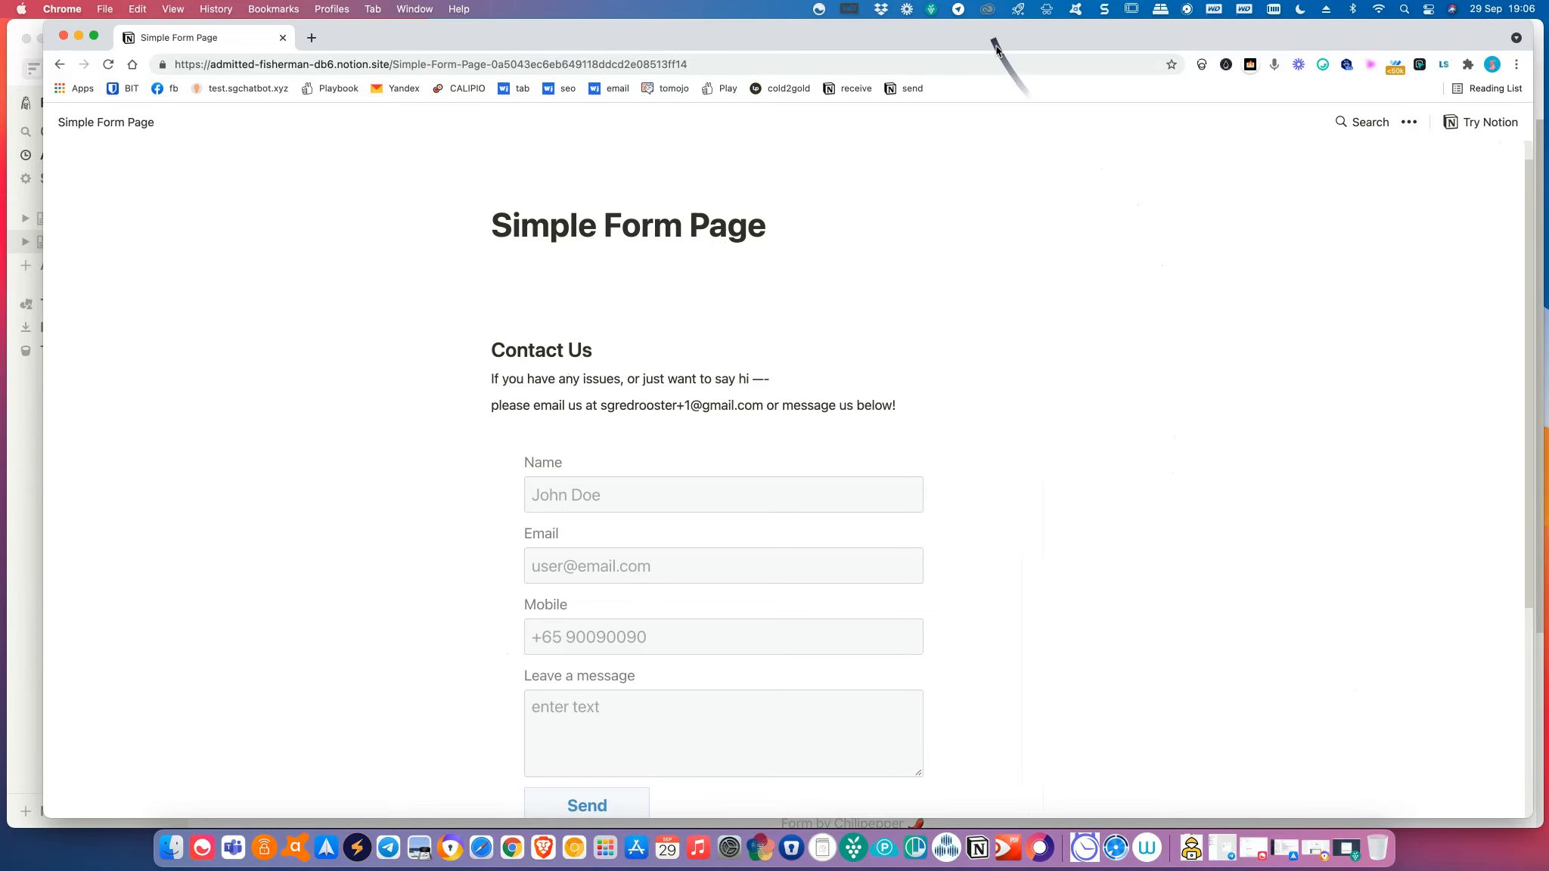
pyautogui.moveTo(996, 49); pyautogui.dragTo(968, 44)
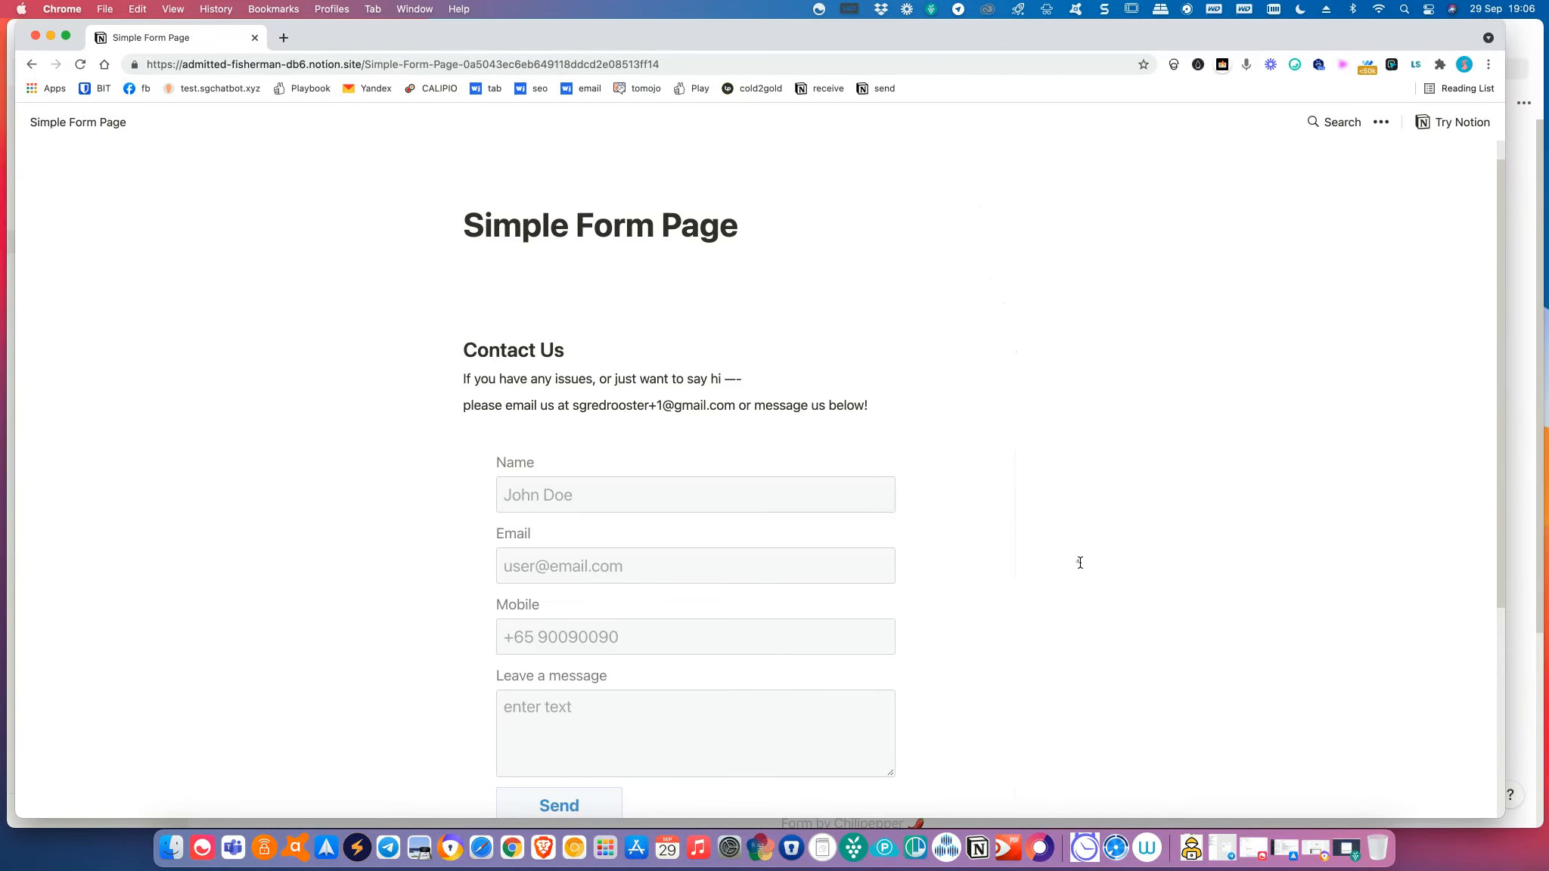
# Scroll through the public page to check the embedded form's fields and Send button.
pyautogui.scroll(-1, 1080, 562)
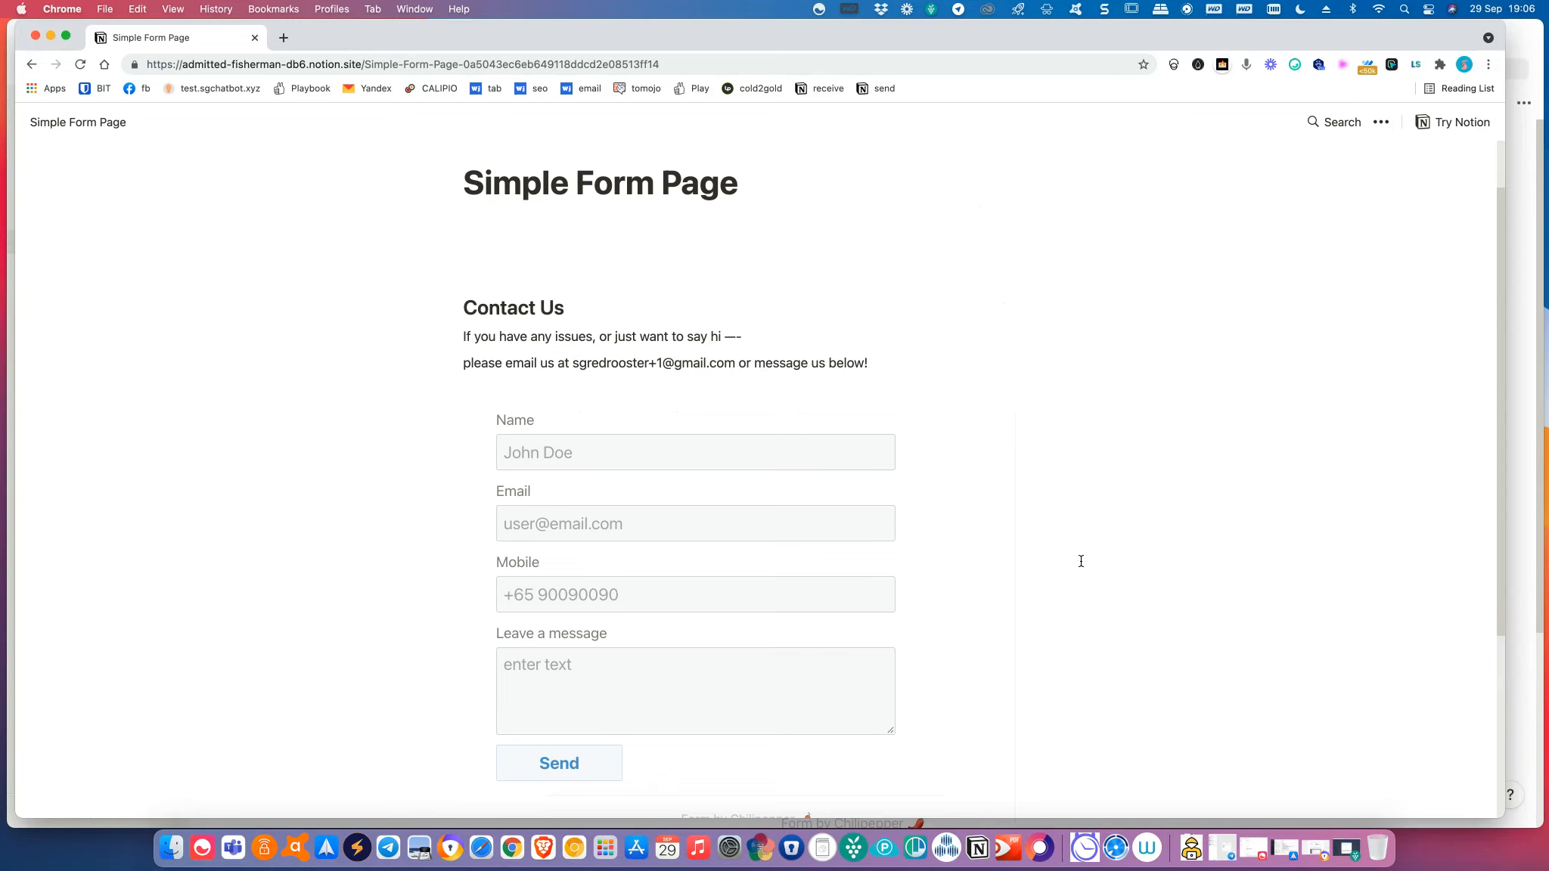
pyautogui.scroll(-6, 1128, 570)
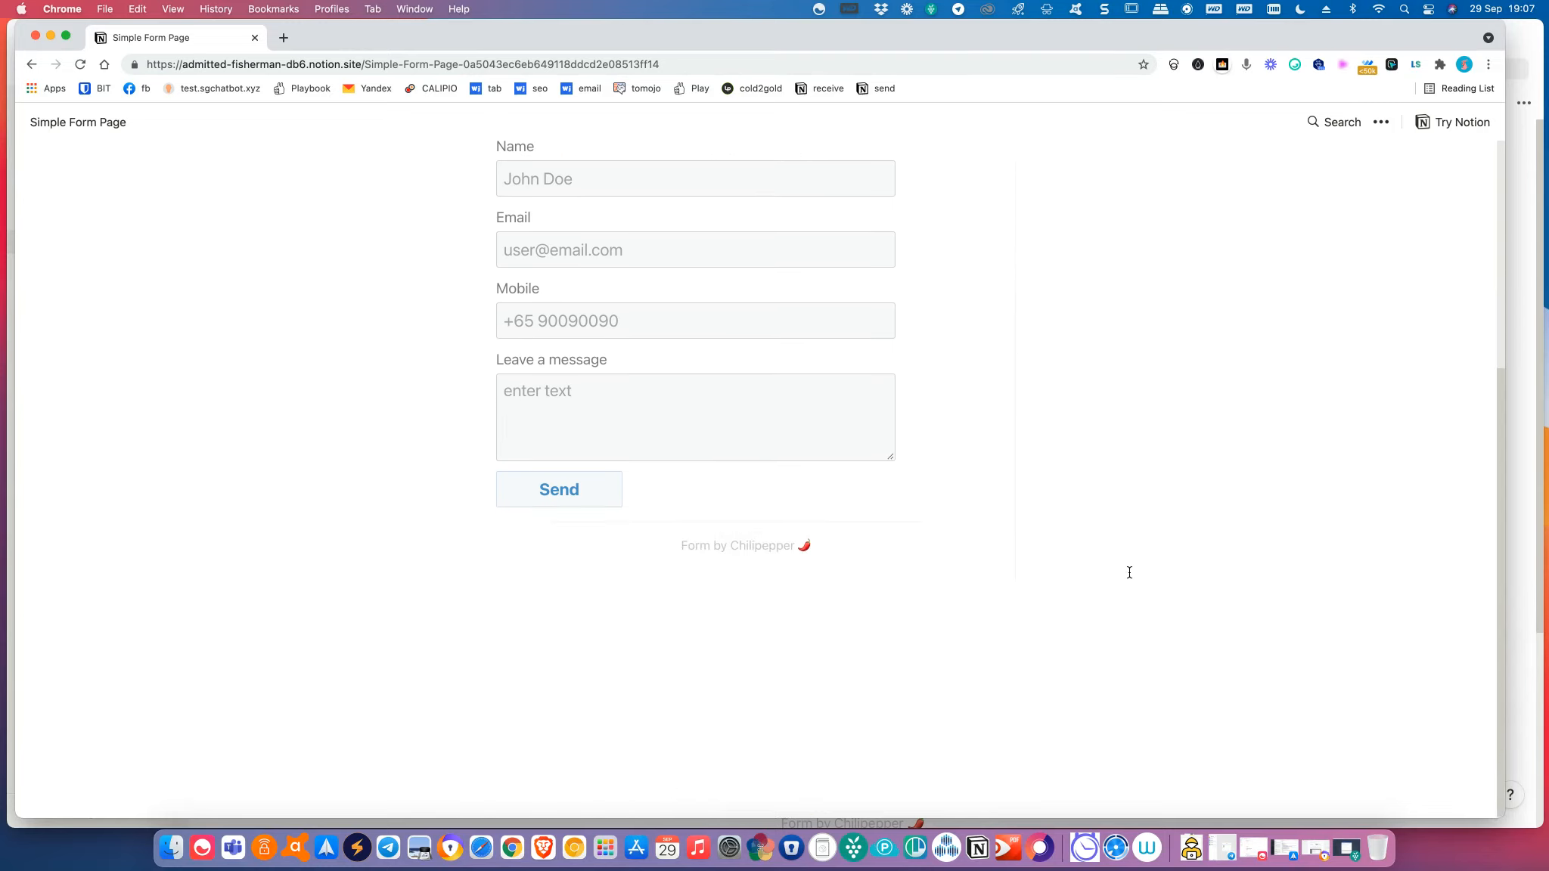
pyautogui.scroll(7, 1132, 560)
pyautogui.scroll(-7, 875, 484)
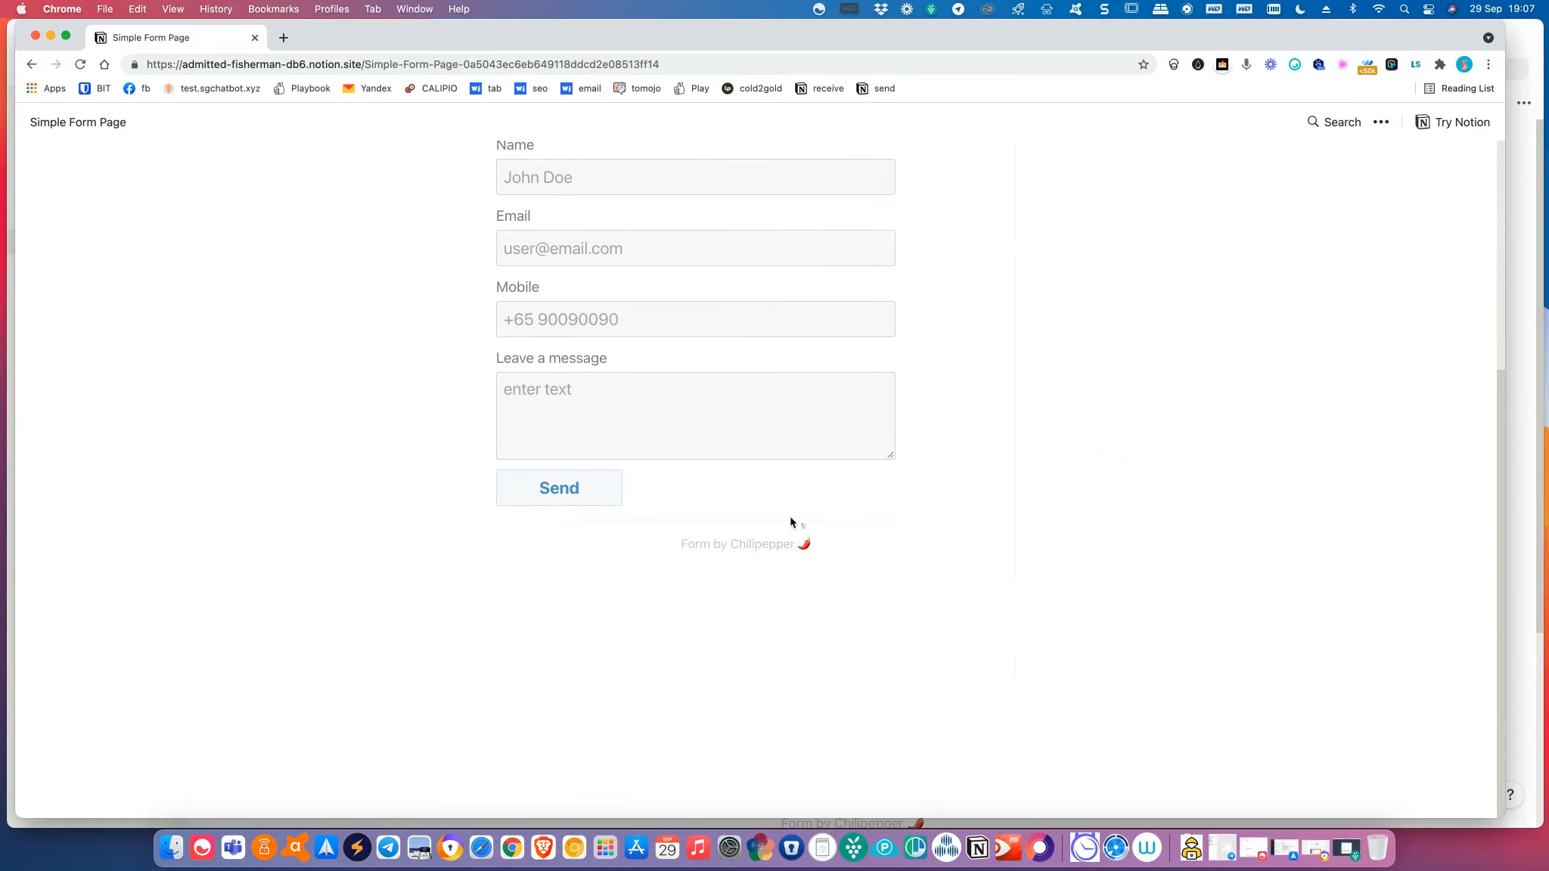
pyautogui.moveTo(491, 570); pyautogui.dragTo(590, 633)
pyautogui.click(590, 633)
pyautogui.scroll(6, 574, 621)
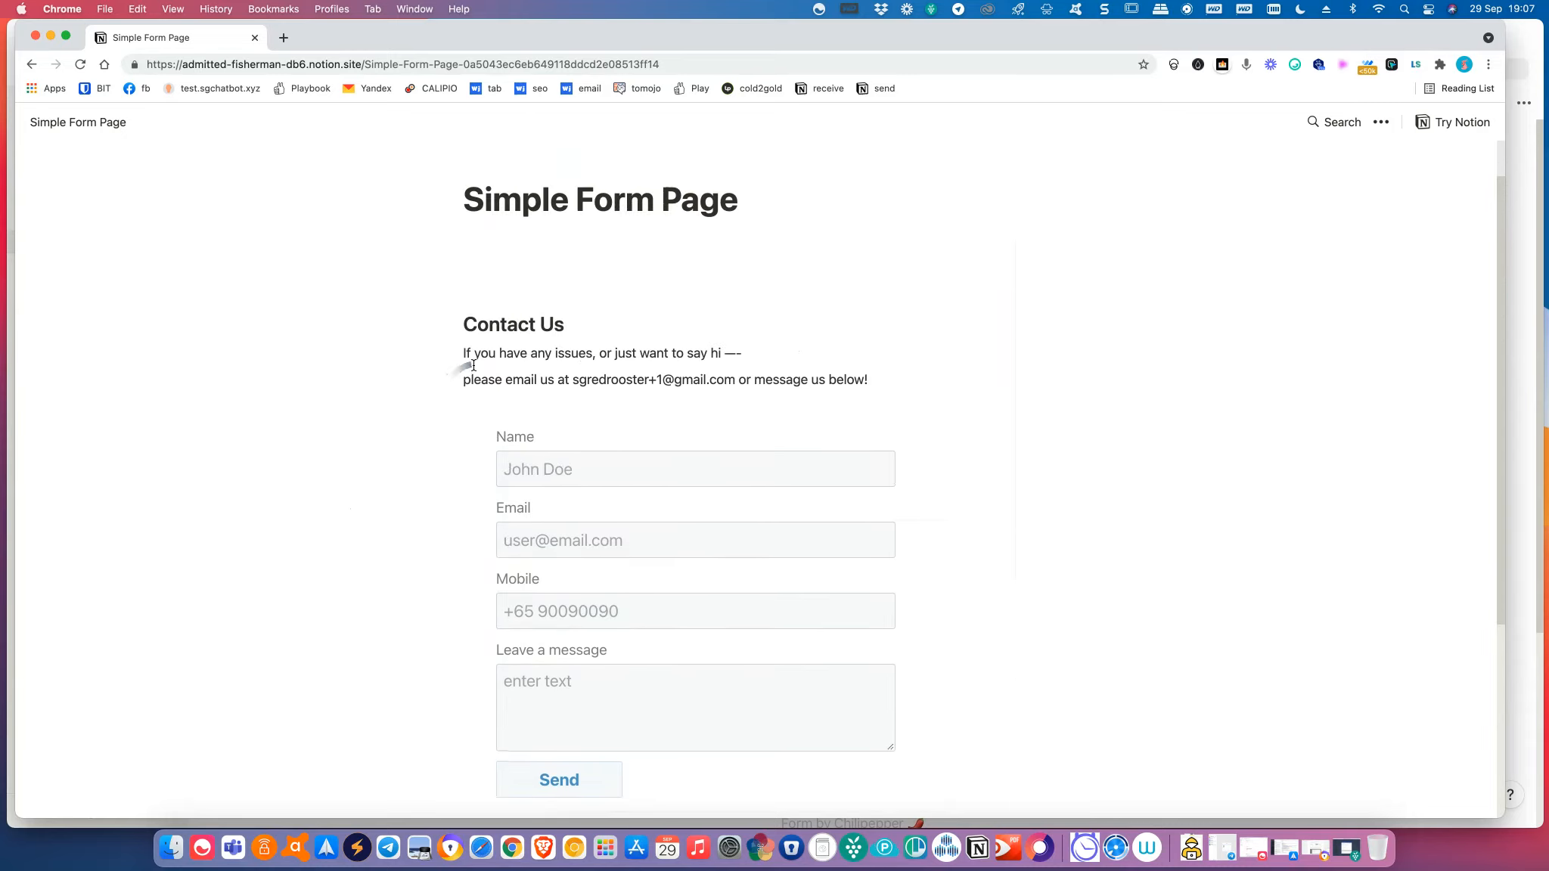
pyautogui.scroll(-2, 1065, 425)
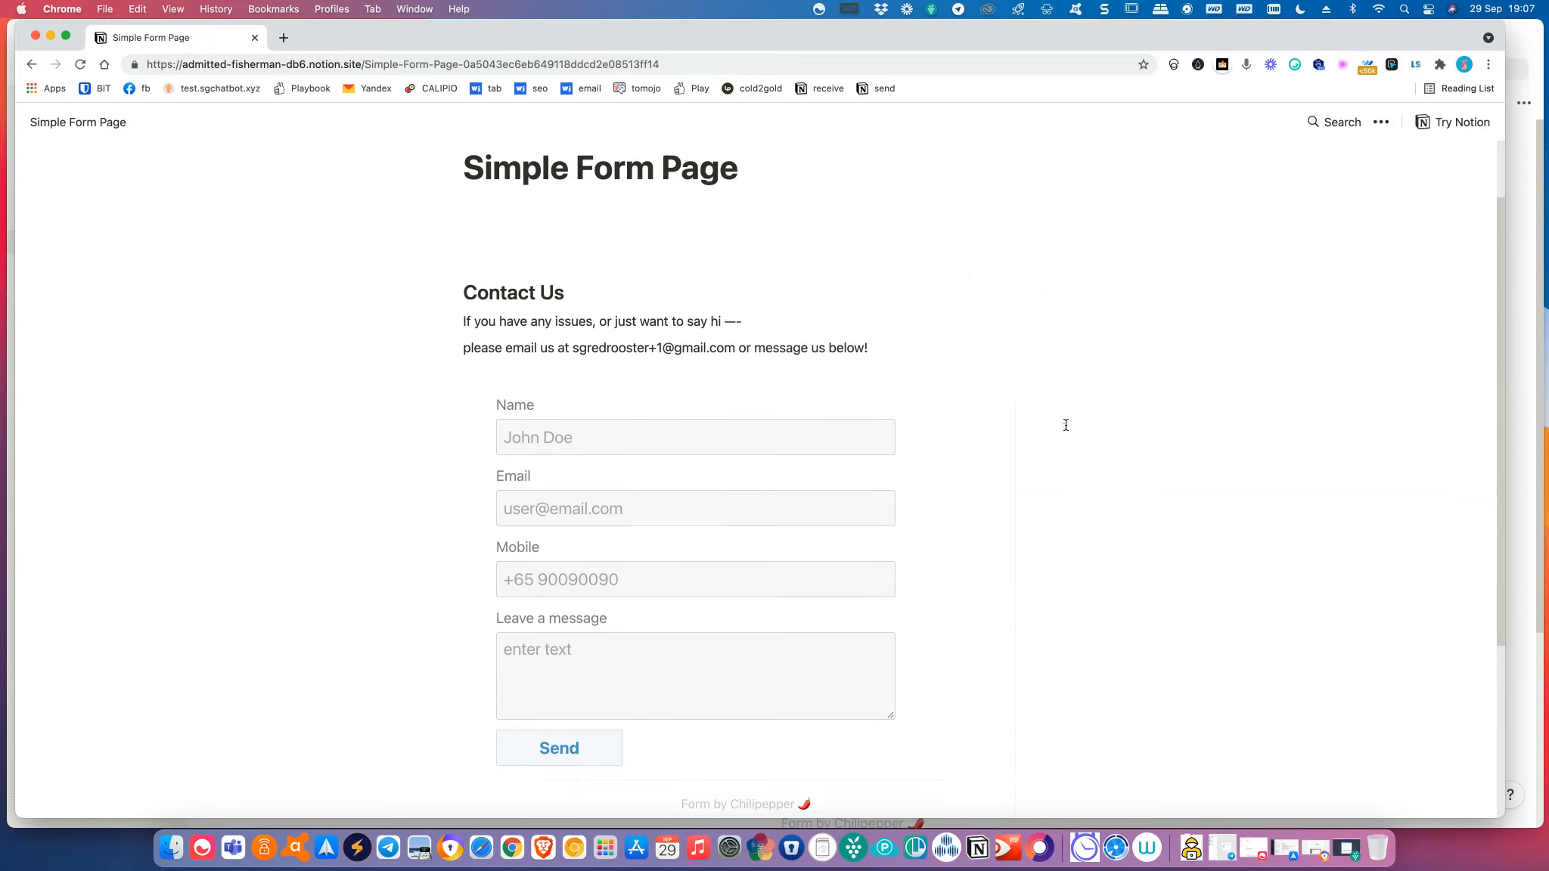
pyautogui.scroll(2, 678, 223)
pyautogui.scroll(-5, 795, 398)
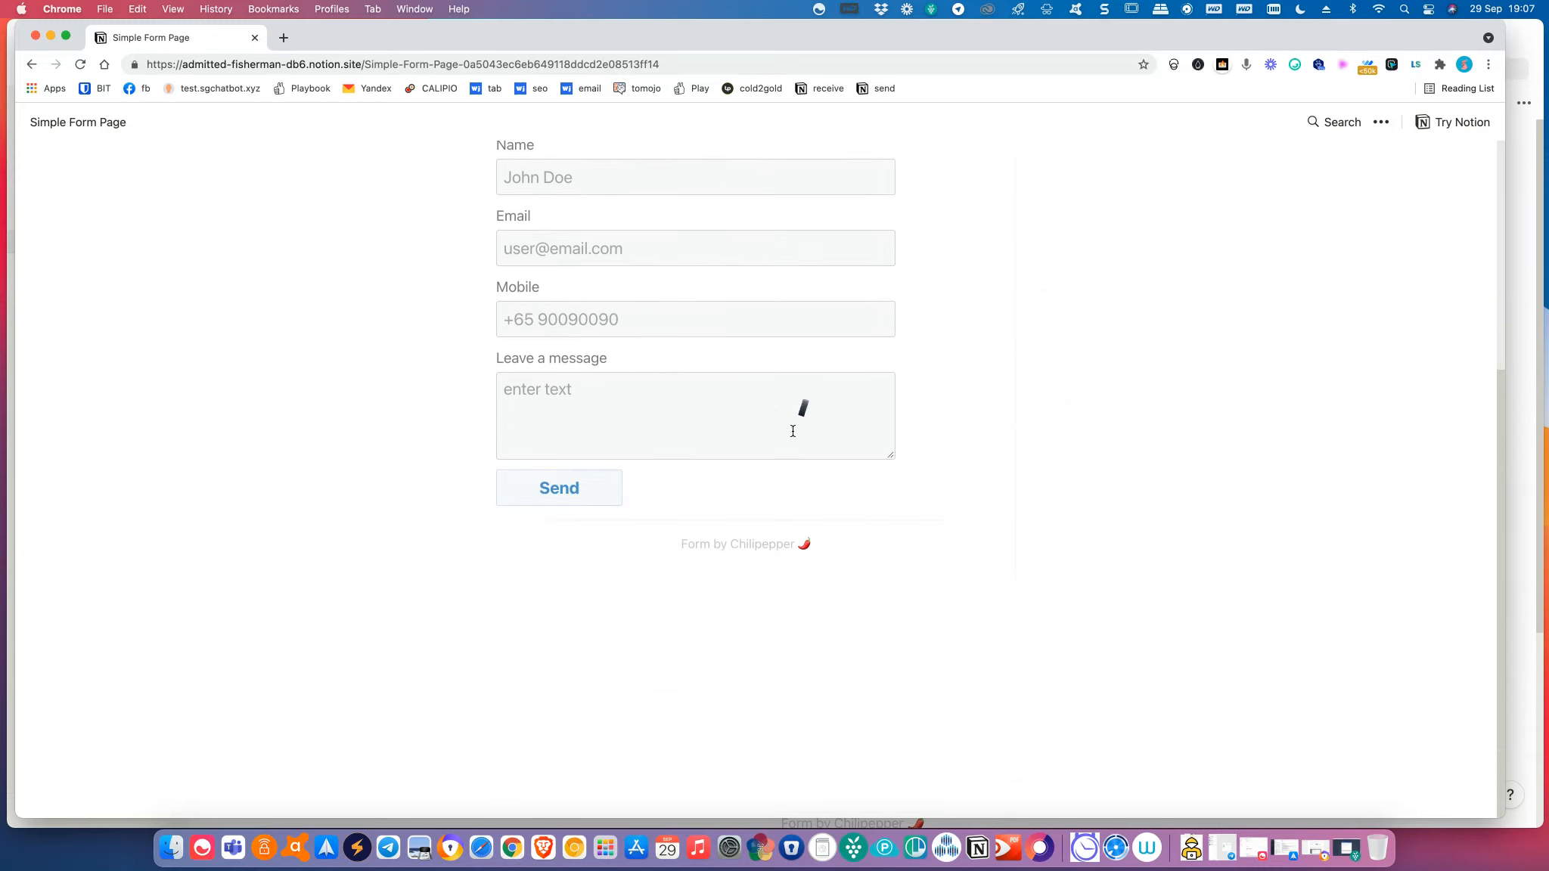
pyautogui.scroll(2, 692, 349)
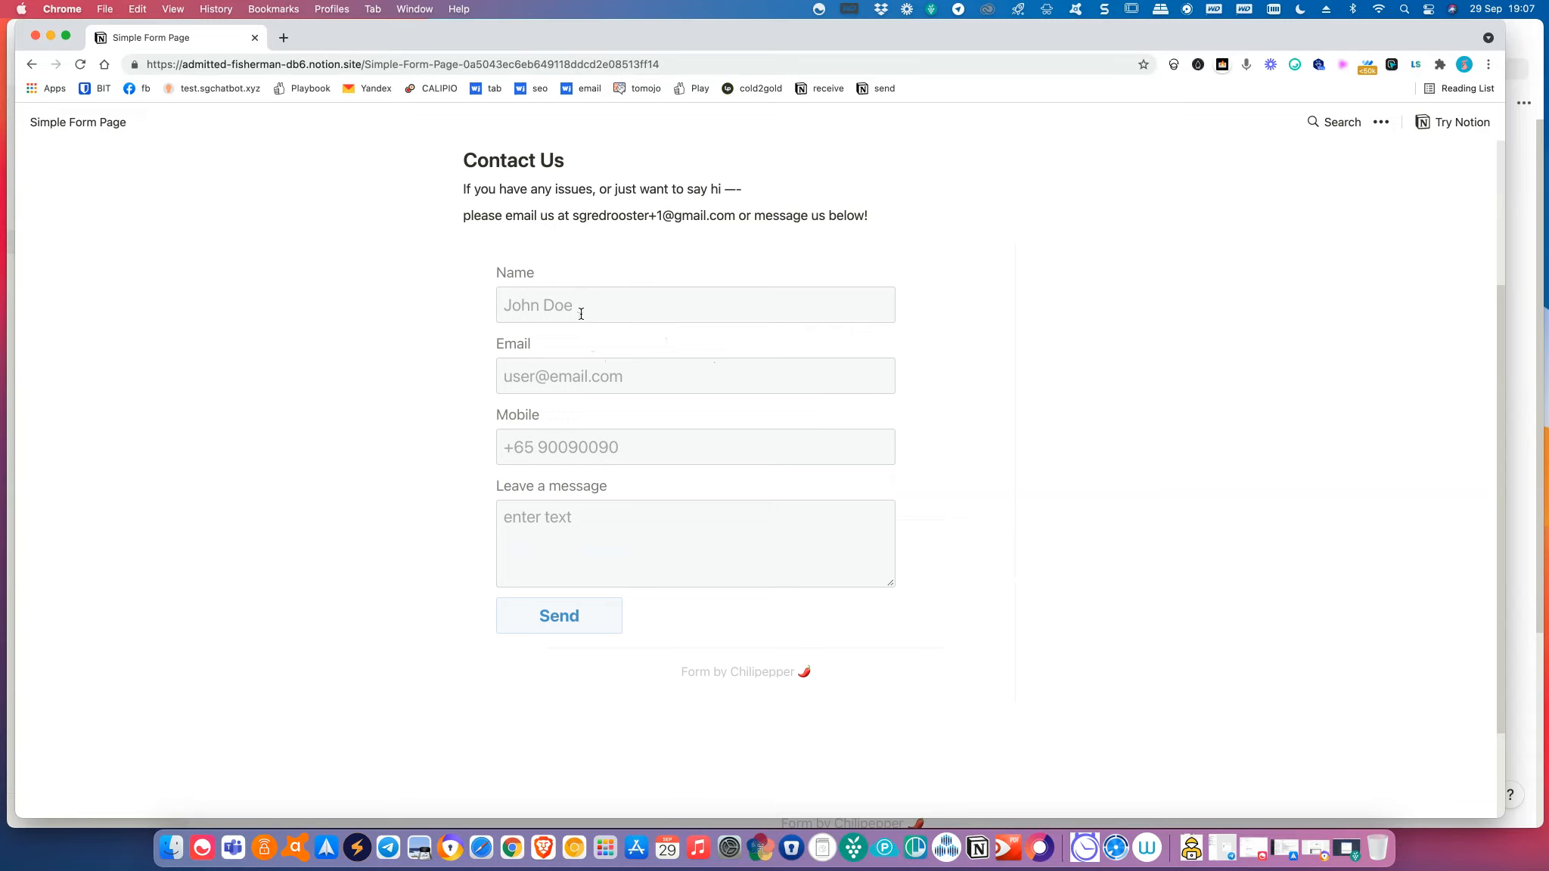
# Fill the form with a test name, email, mobile number and message 'This is a test!', then send it.
pyautogui.click(581, 313)
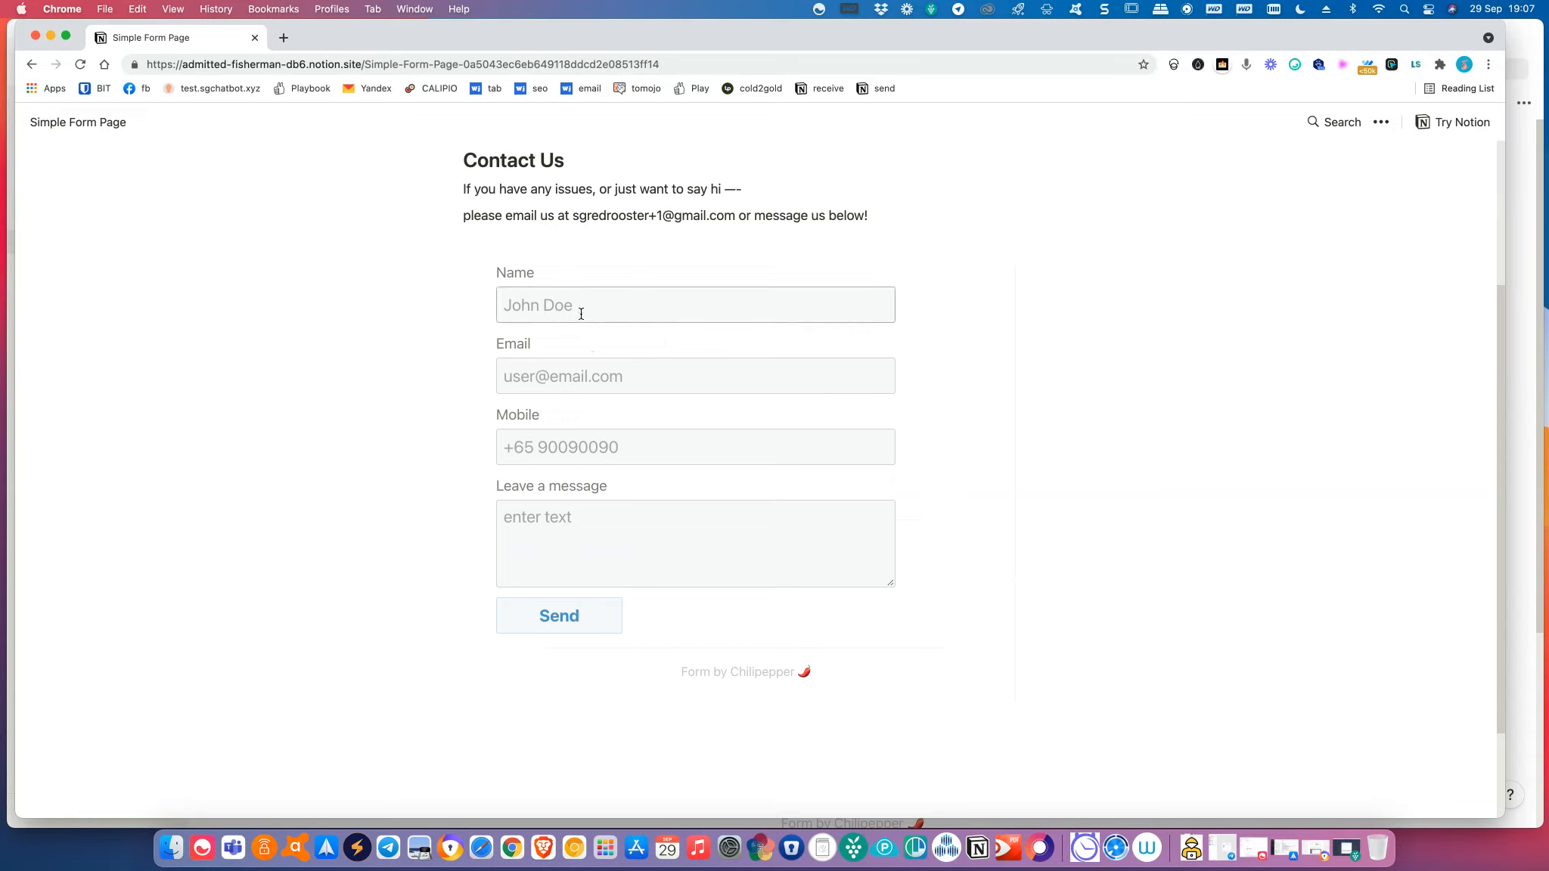
pyautogui.write('Tester A')
pyautogui.click(604, 363)
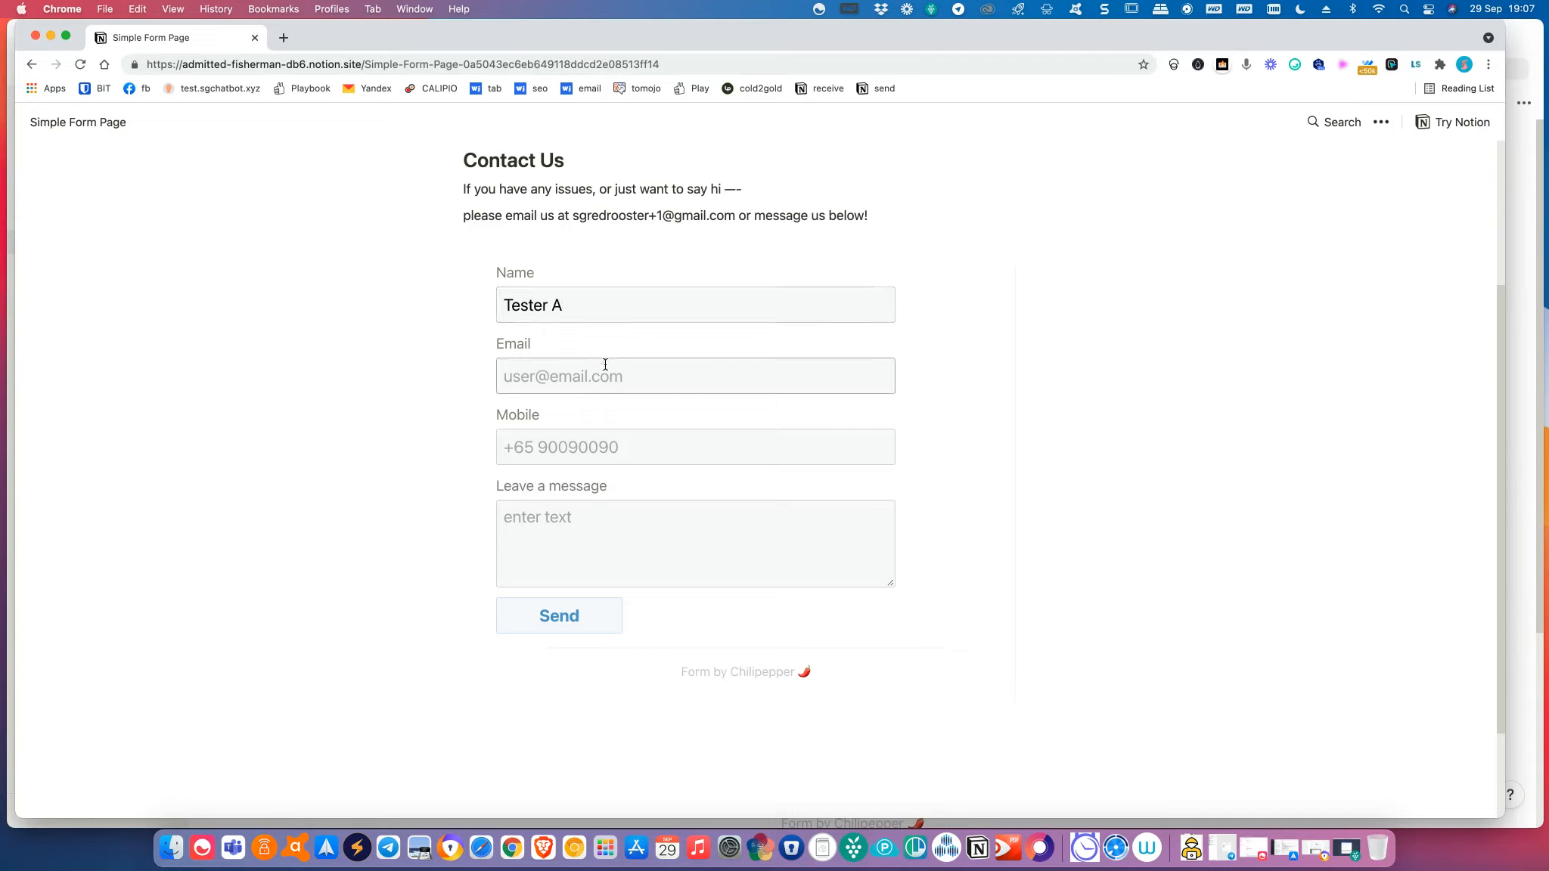
pyautogui.click(602, 448)
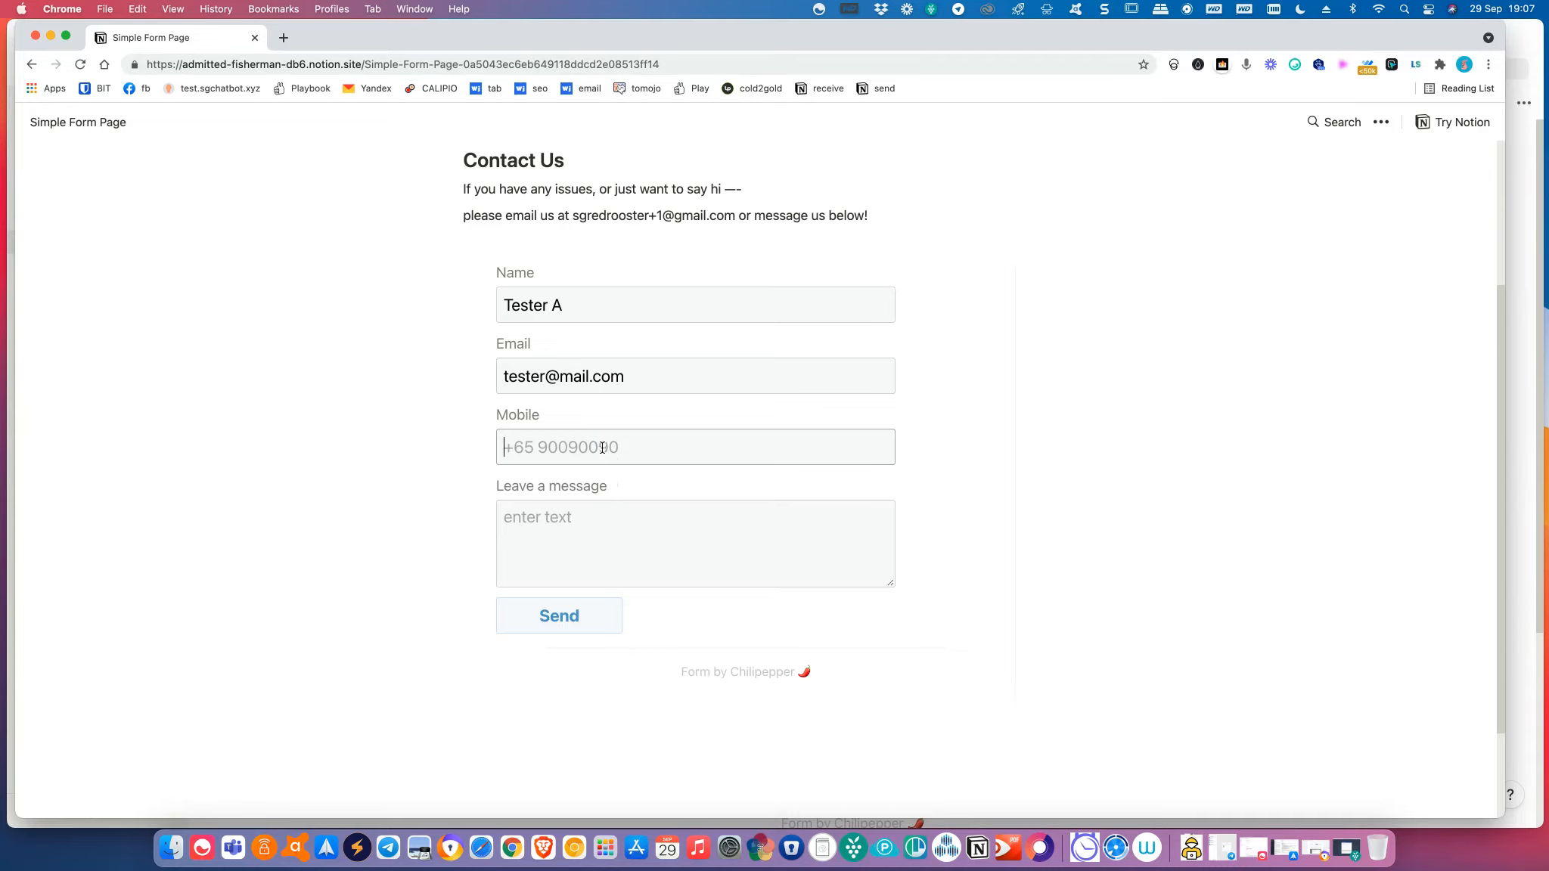
pyautogui.write('+6599999999')
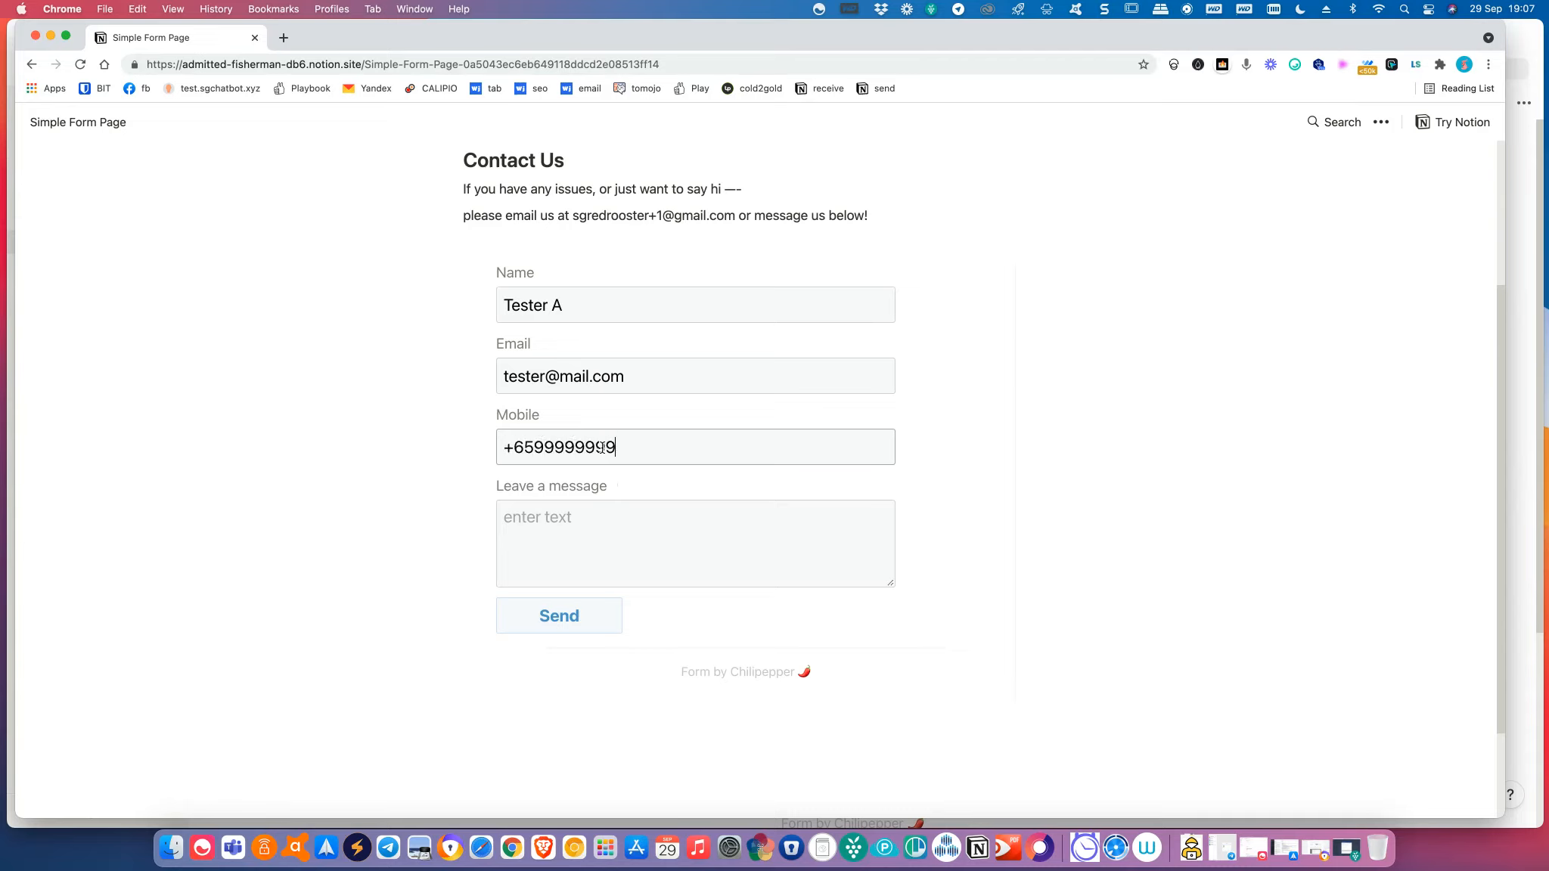
pyautogui.click(555, 539)
pyautogui.write('Th')
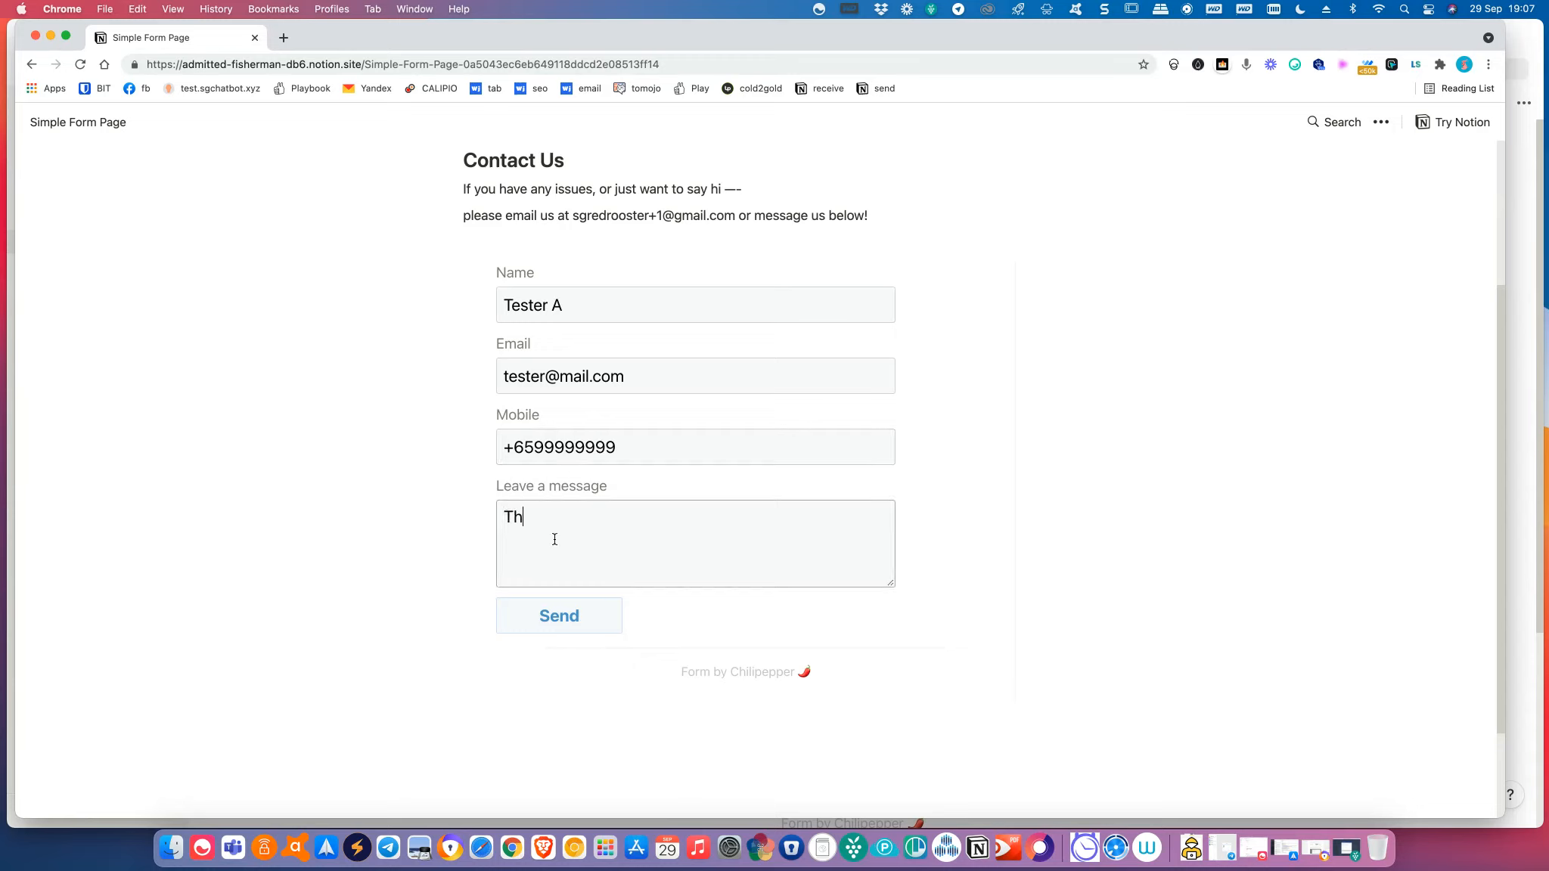
pyautogui.write('is is a test!')
pyautogui.click(576, 625)
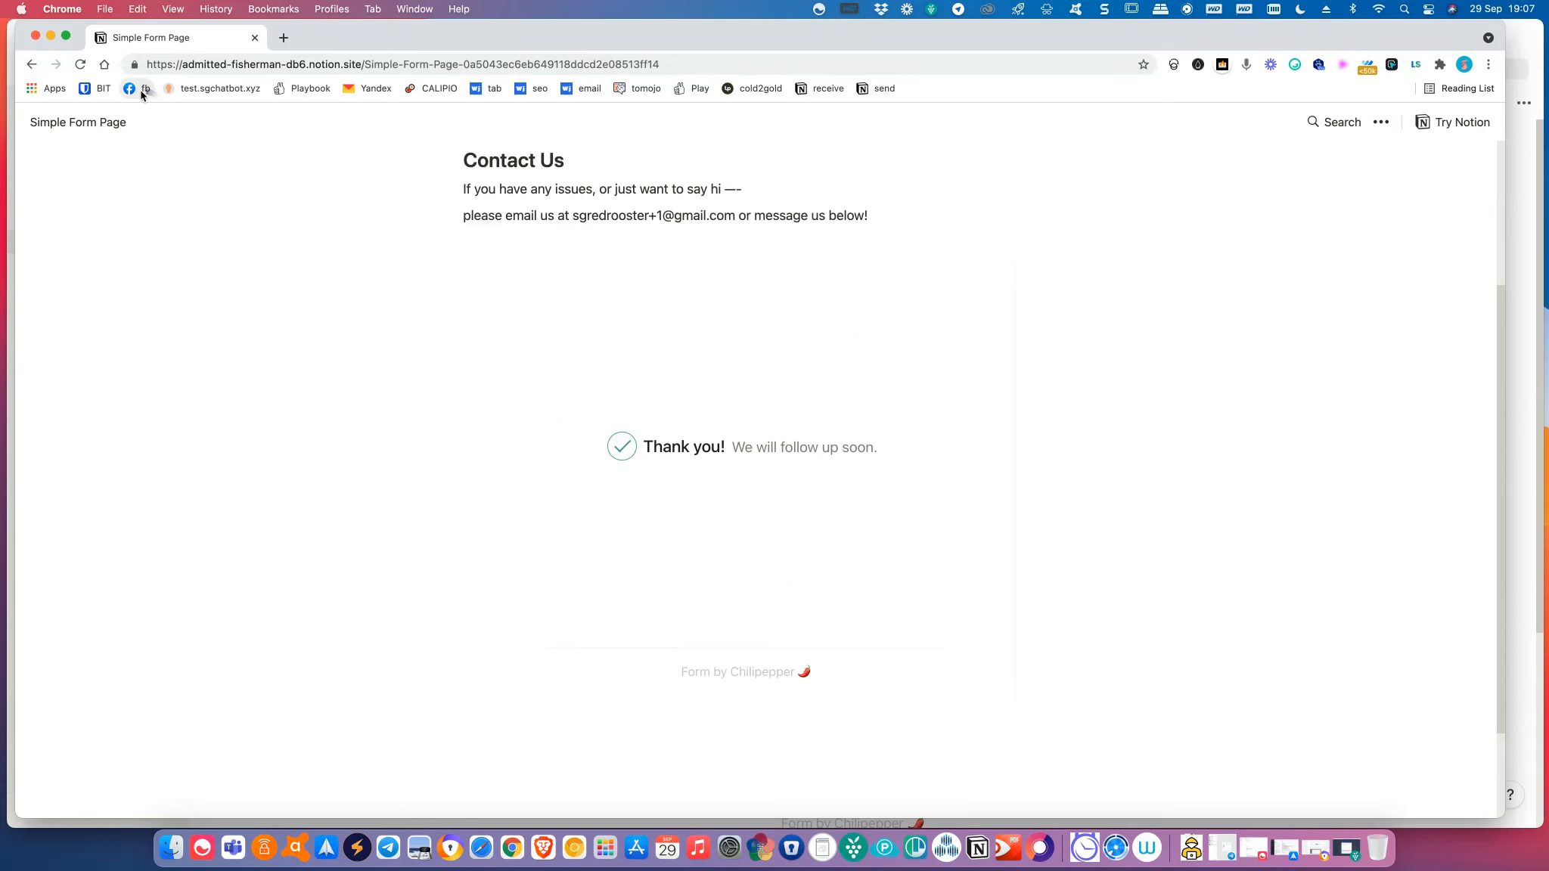
# Reload the public page to reset the form and switch back to the Notion workspace.
pyautogui.click(81, 66)
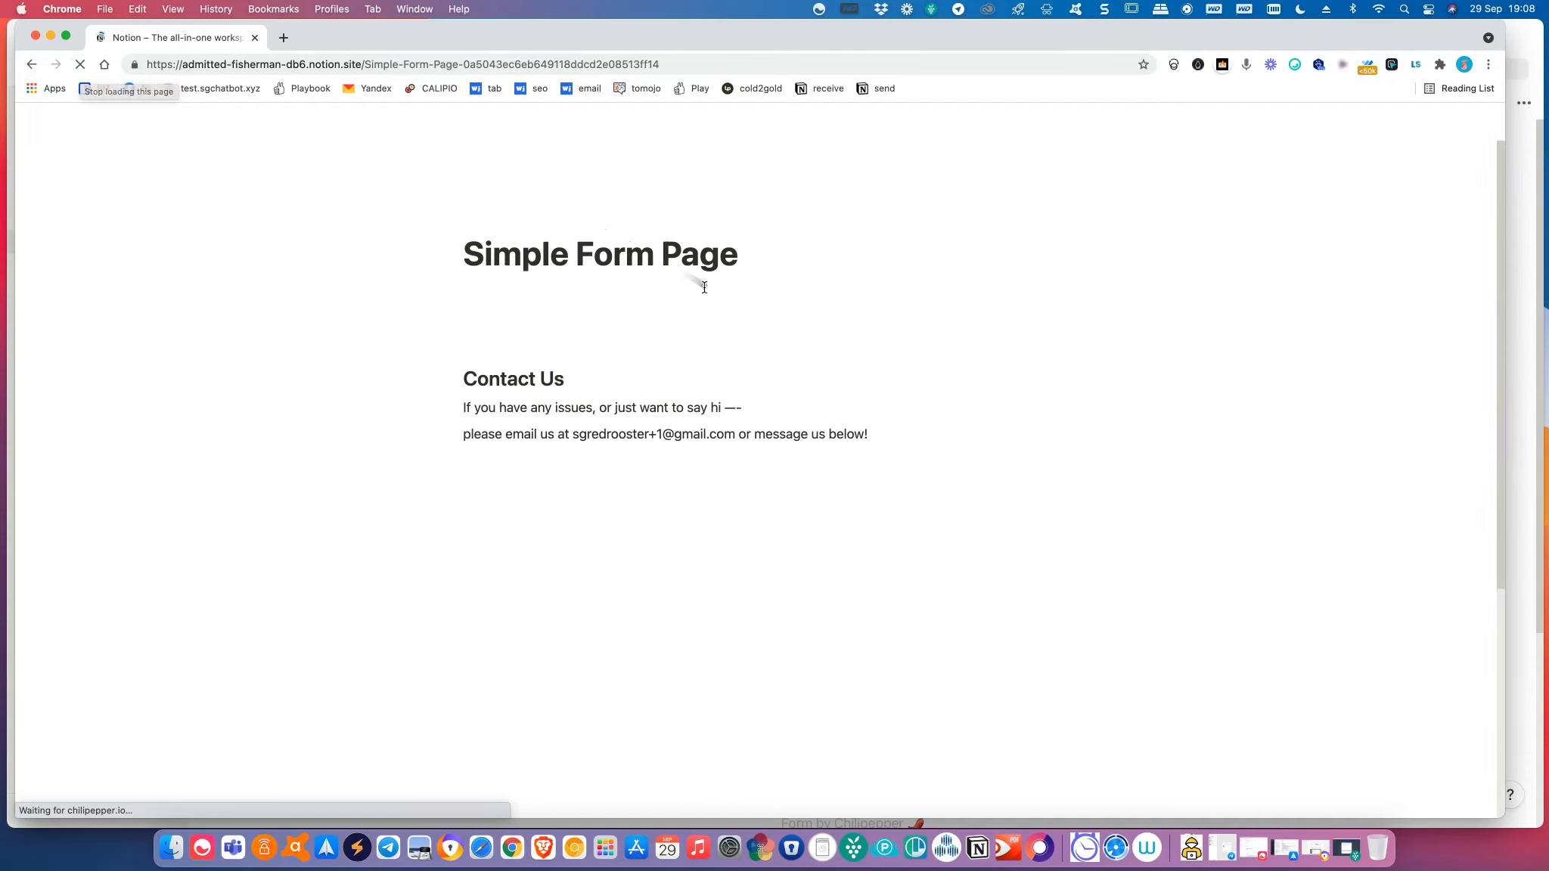
pyautogui.scroll(-2, 745, 412)
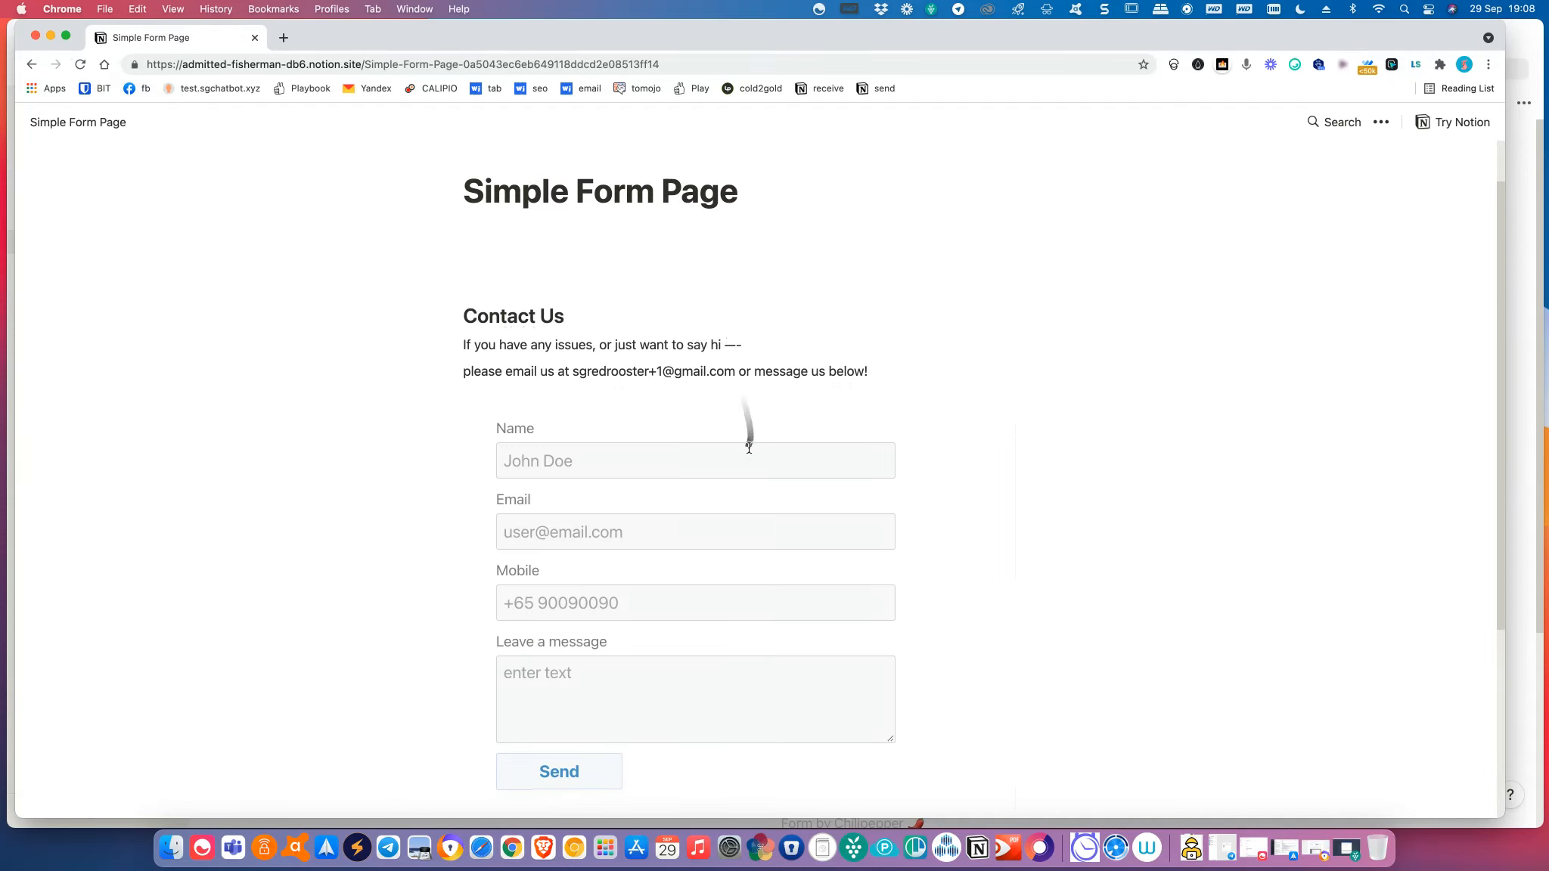
pyautogui.press('super+grave')
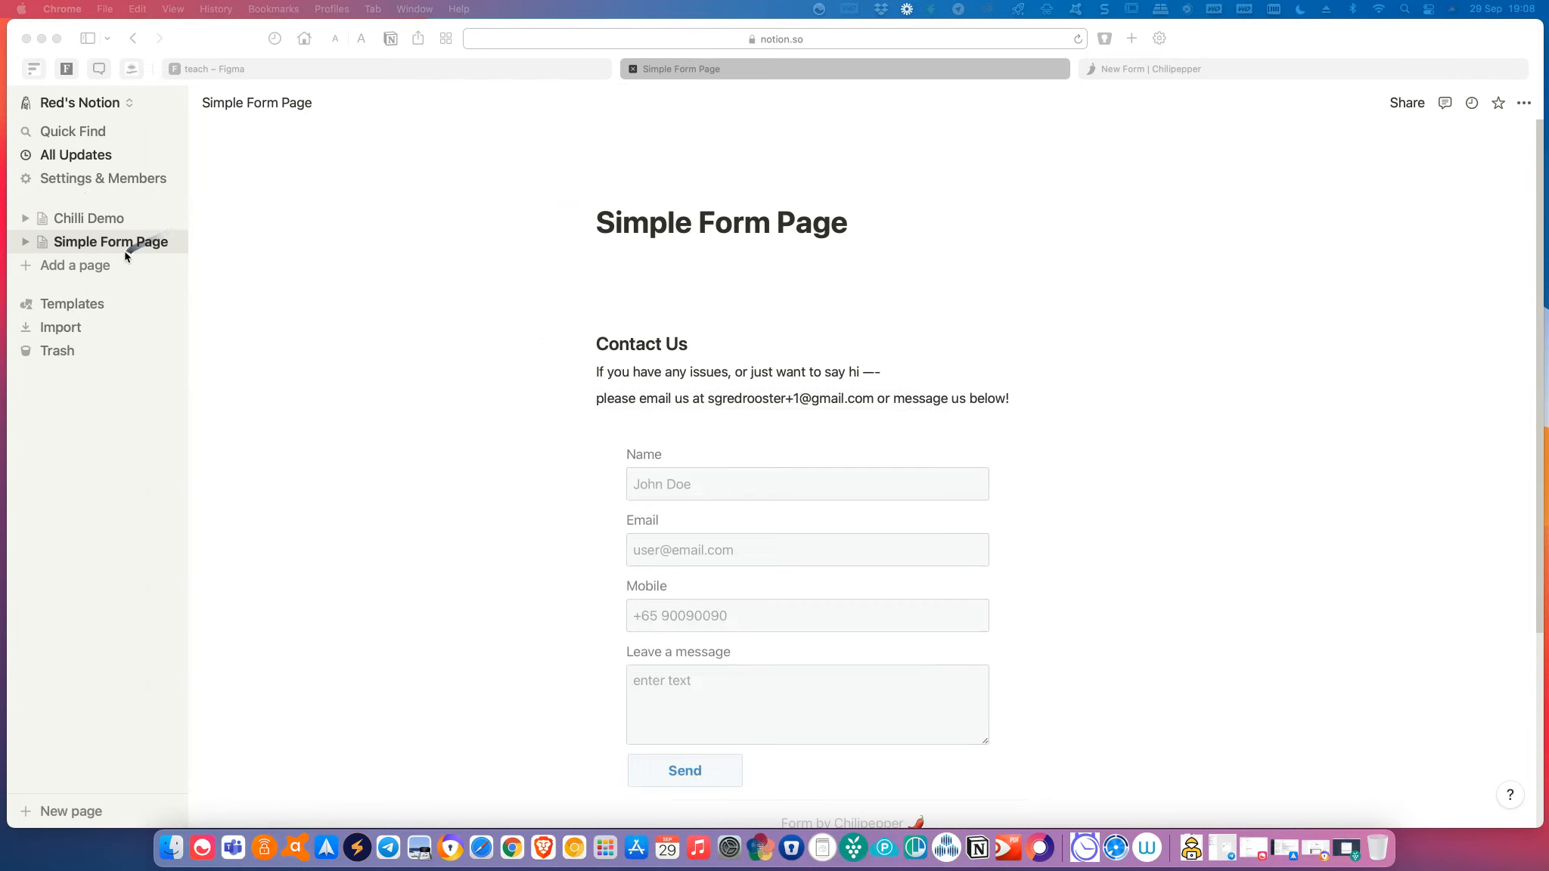
# Open the Chilli Demo page and copy its public link from the Share link options.
pyautogui.click(102, 219)
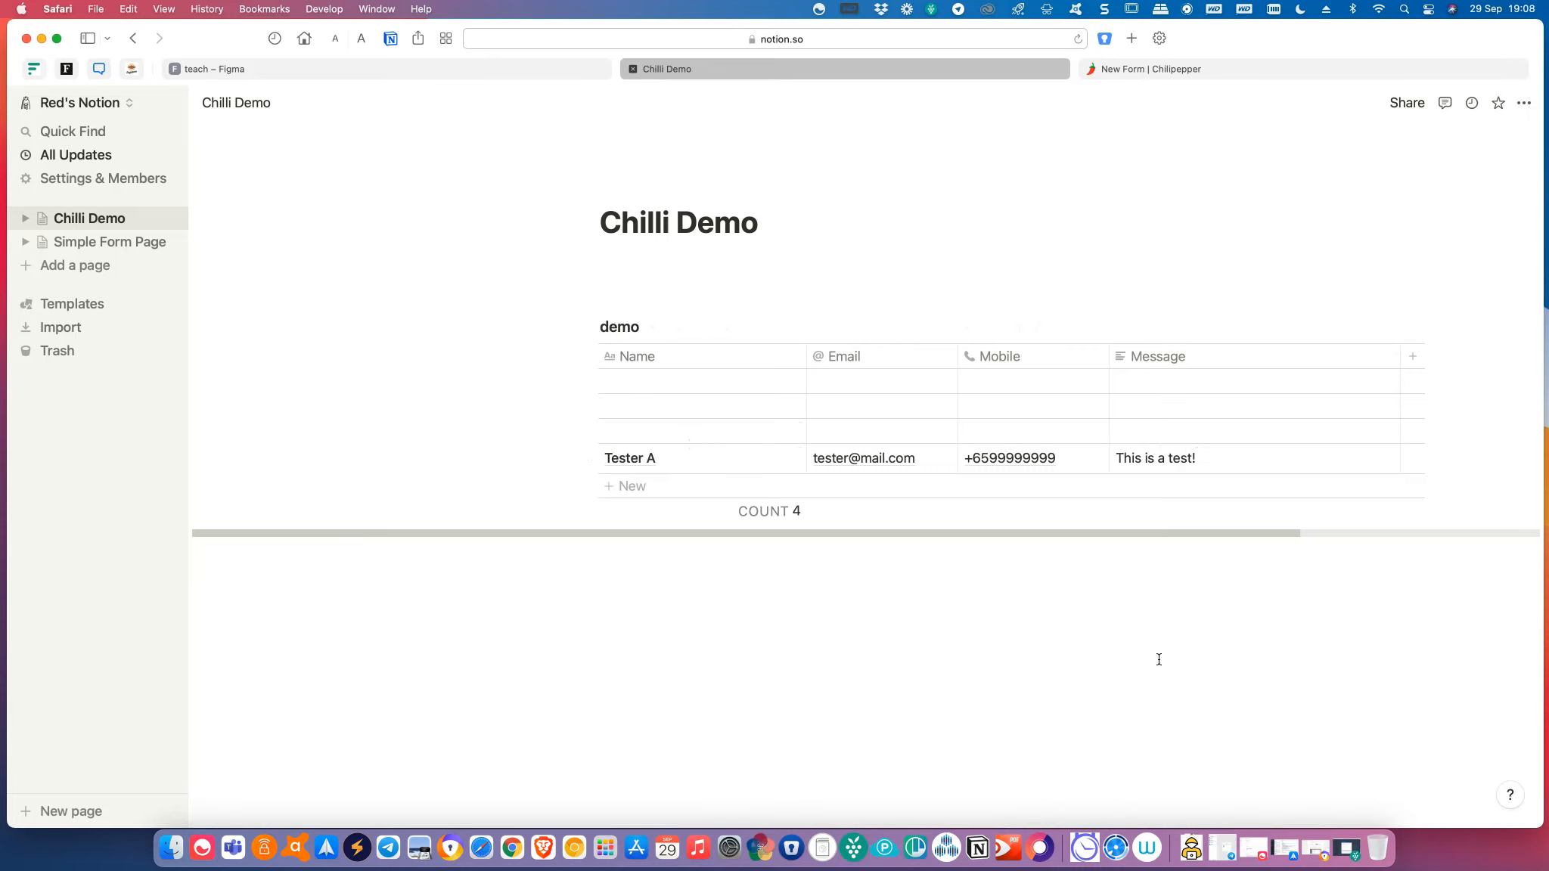
pyautogui.click(1415, 112)
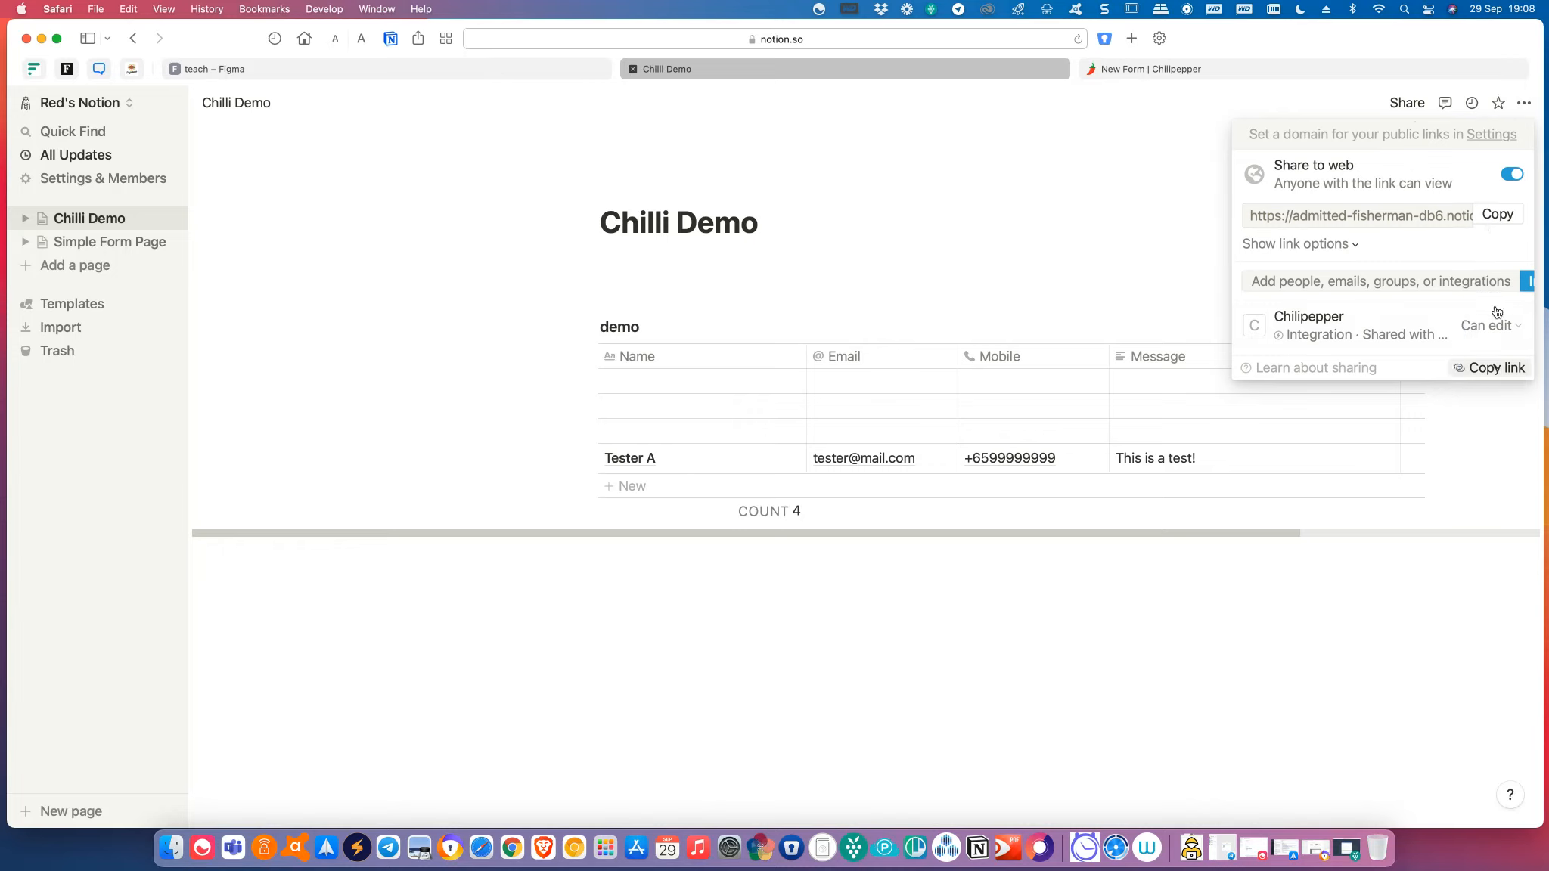
pyautogui.click(1352, 248)
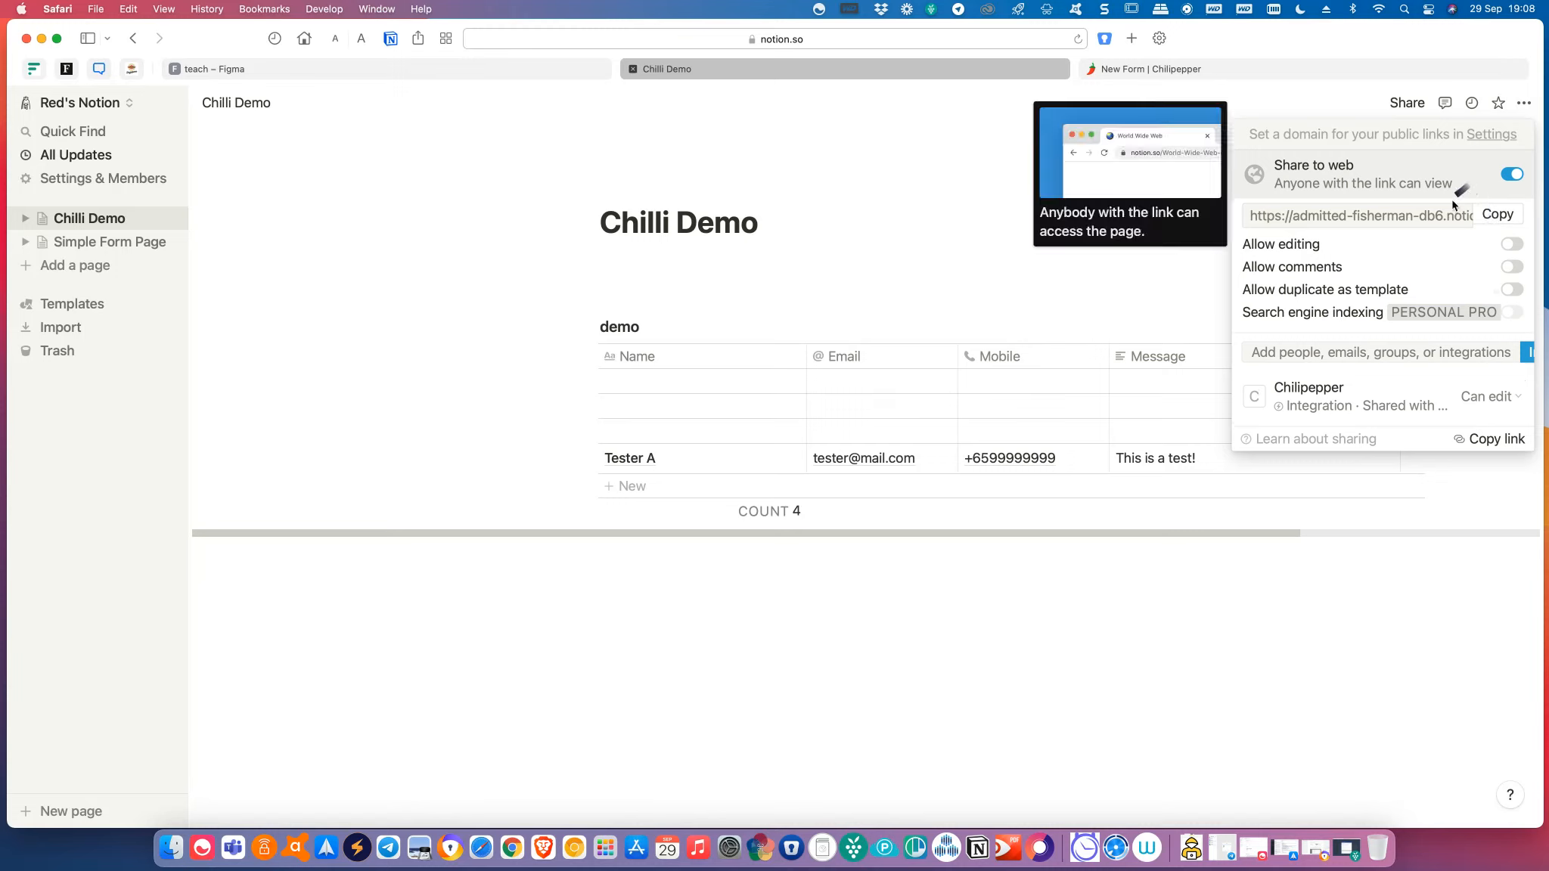
pyautogui.click(1498, 214)
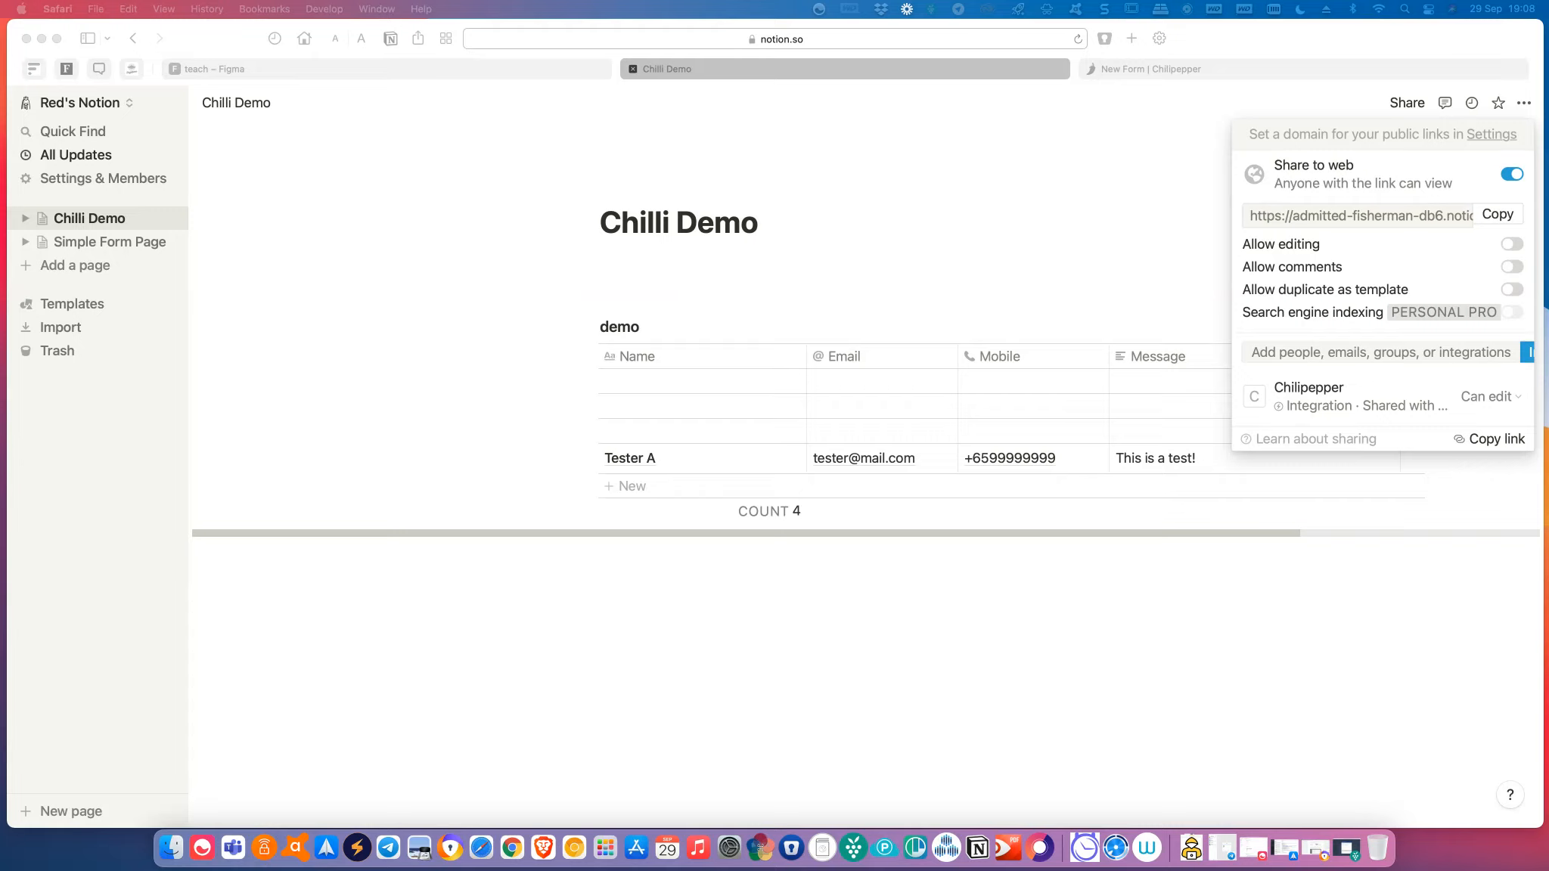
pyautogui.moveTo(0, 98); pyautogui.dragTo(496, 37)
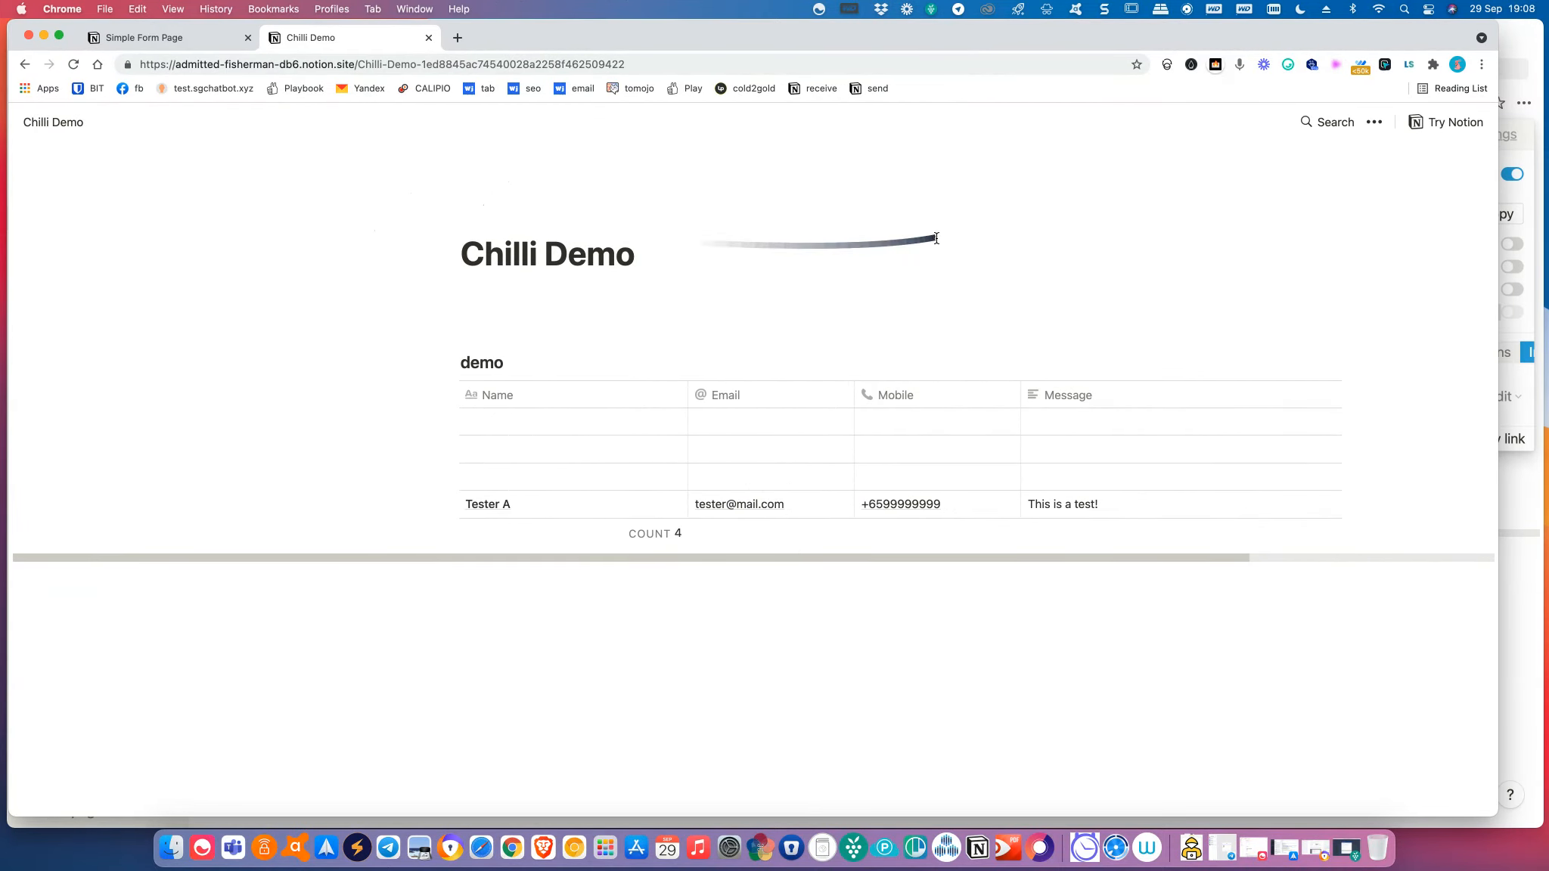
pyautogui.moveTo(906, 35)
pyautogui.mouseDown()
pyautogui.moveTo(927, 35)
pyautogui.moveTo(905, 43)
pyautogui.mouseUp()
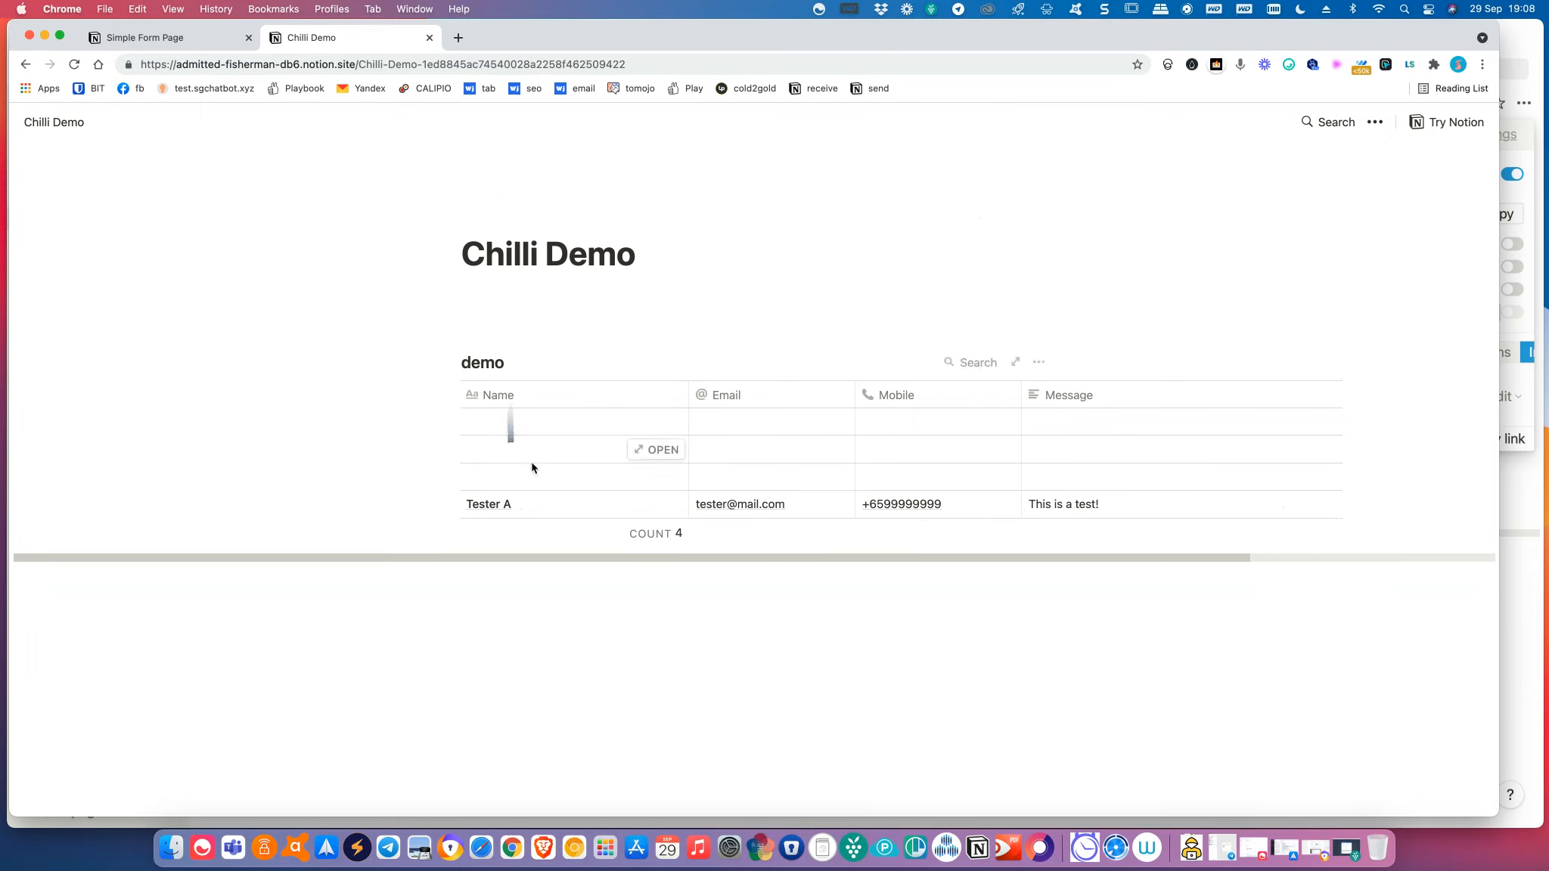
pyautogui.click(903, 509)
pyautogui.click(777, 511)
pyautogui.click(727, 509)
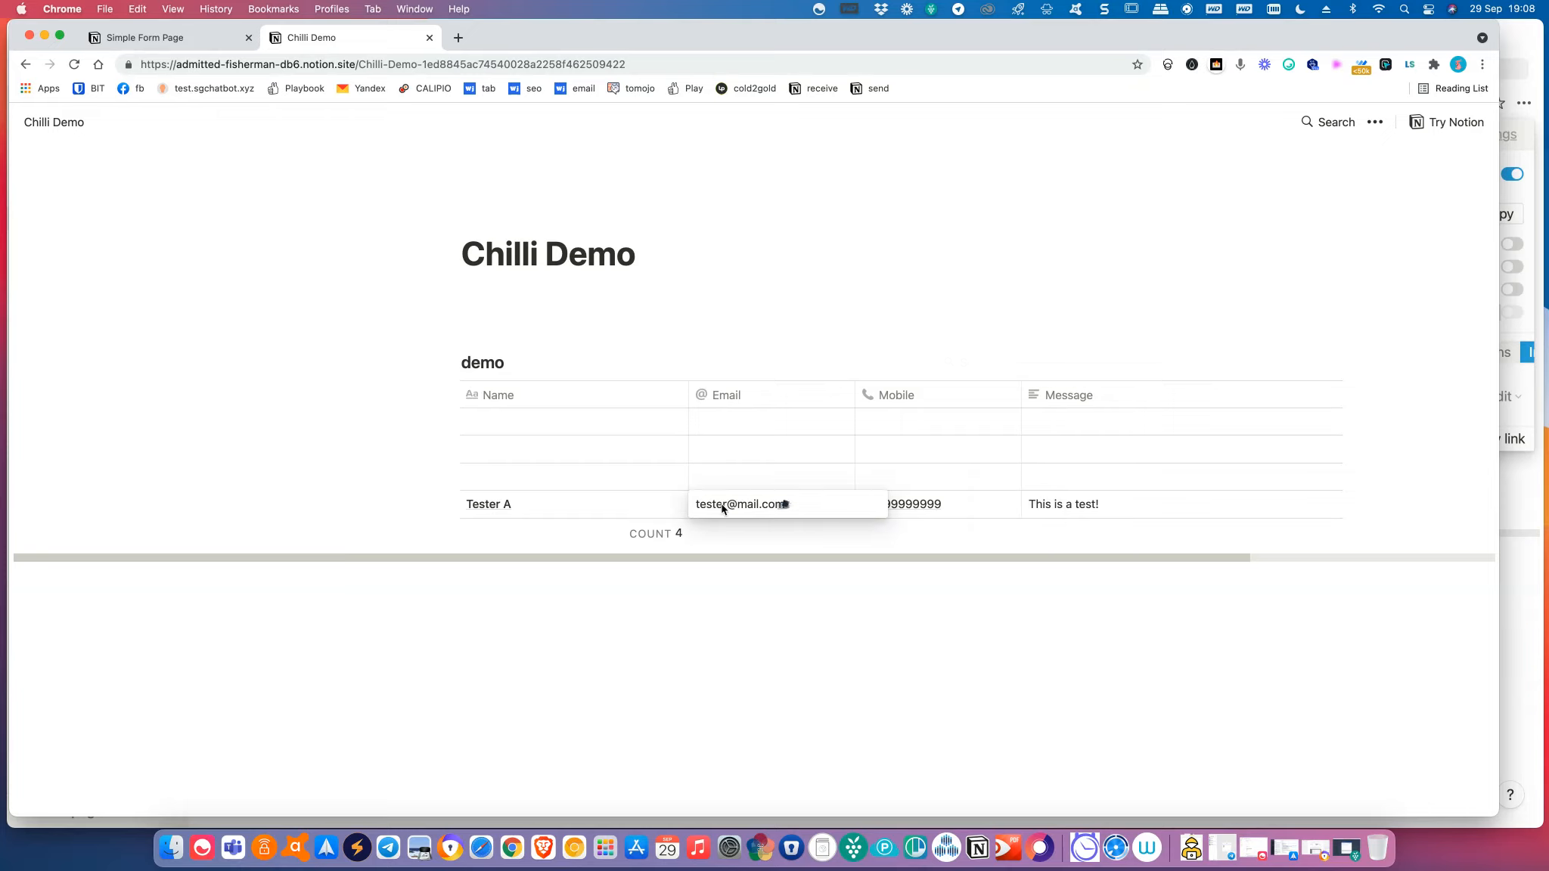
pyautogui.click(558, 508)
pyautogui.click(783, 507)
pyautogui.click(1063, 505)
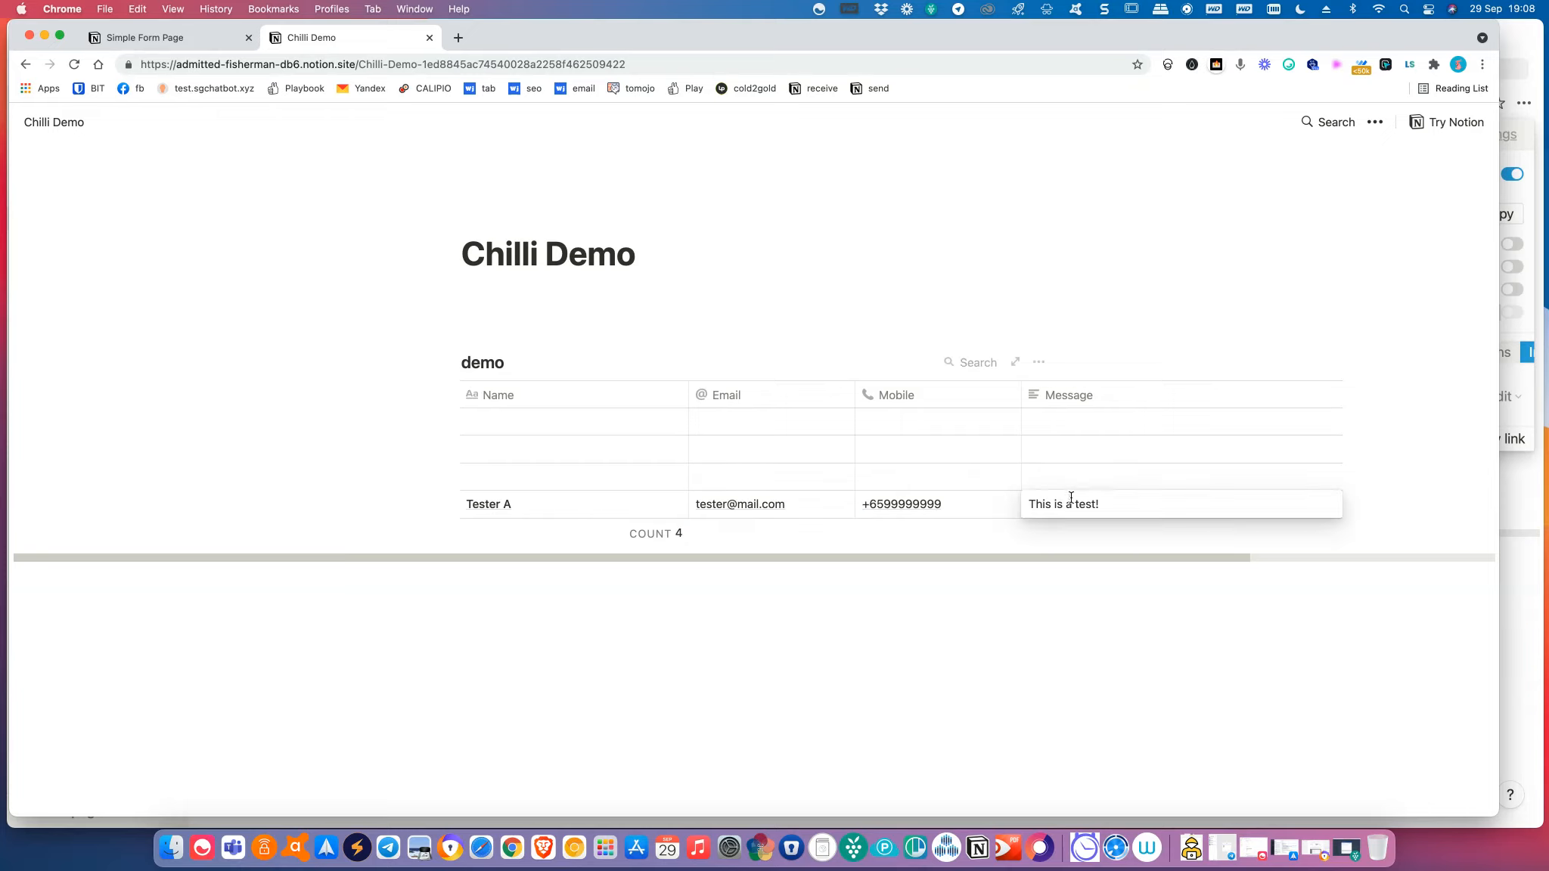
pyautogui.moveTo(670, 34); pyautogui.dragTo(0, 88)
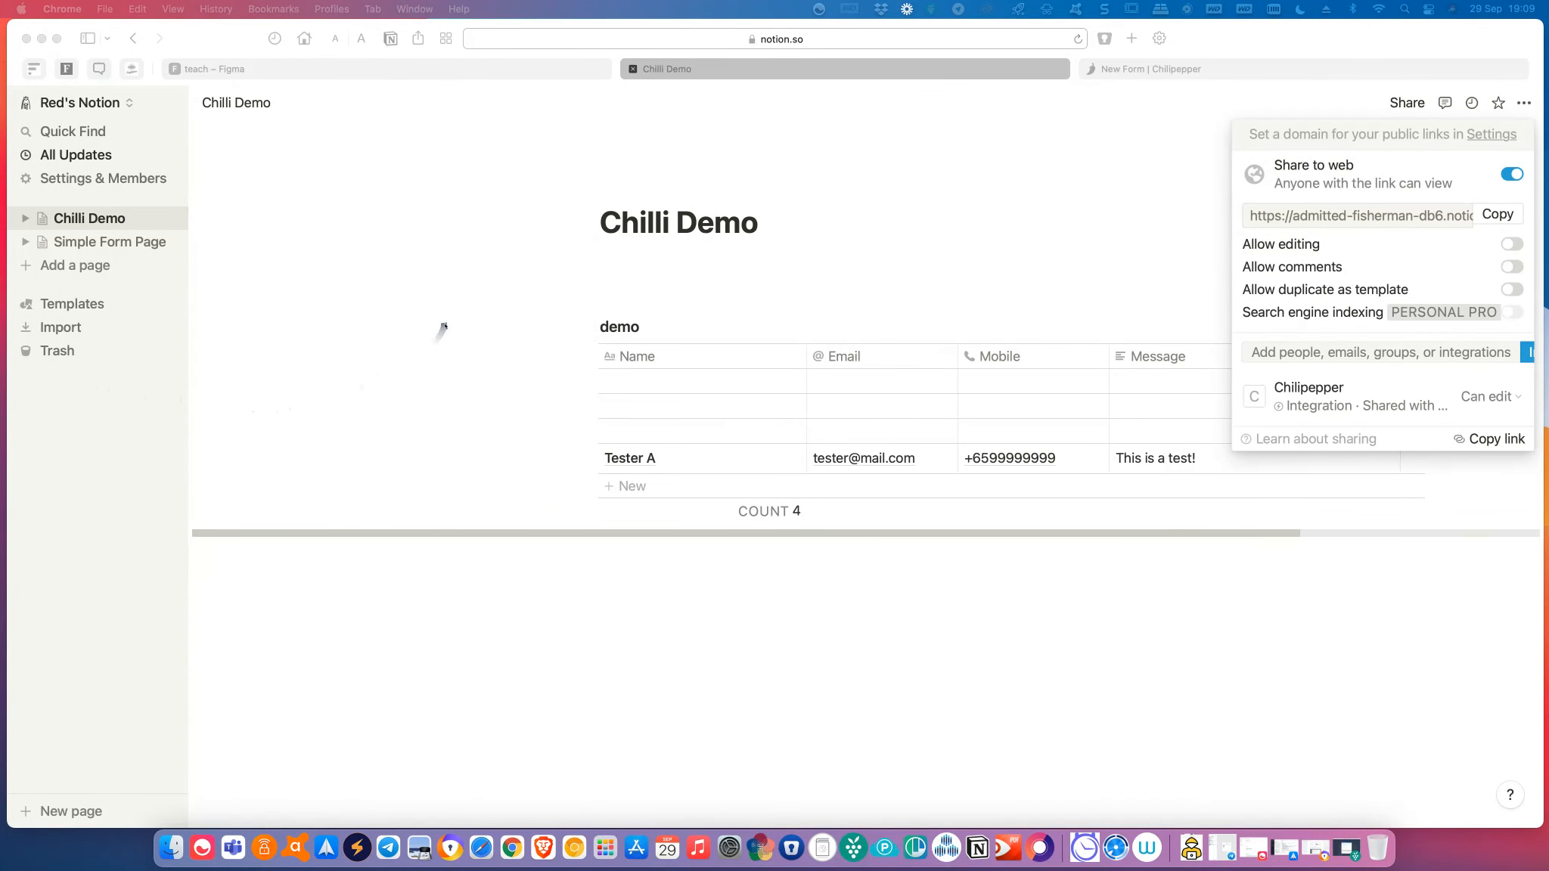
# Focus the Notion window and dismiss the Share panel over the Chilli Demo table.
pyautogui.click(1081, 202)
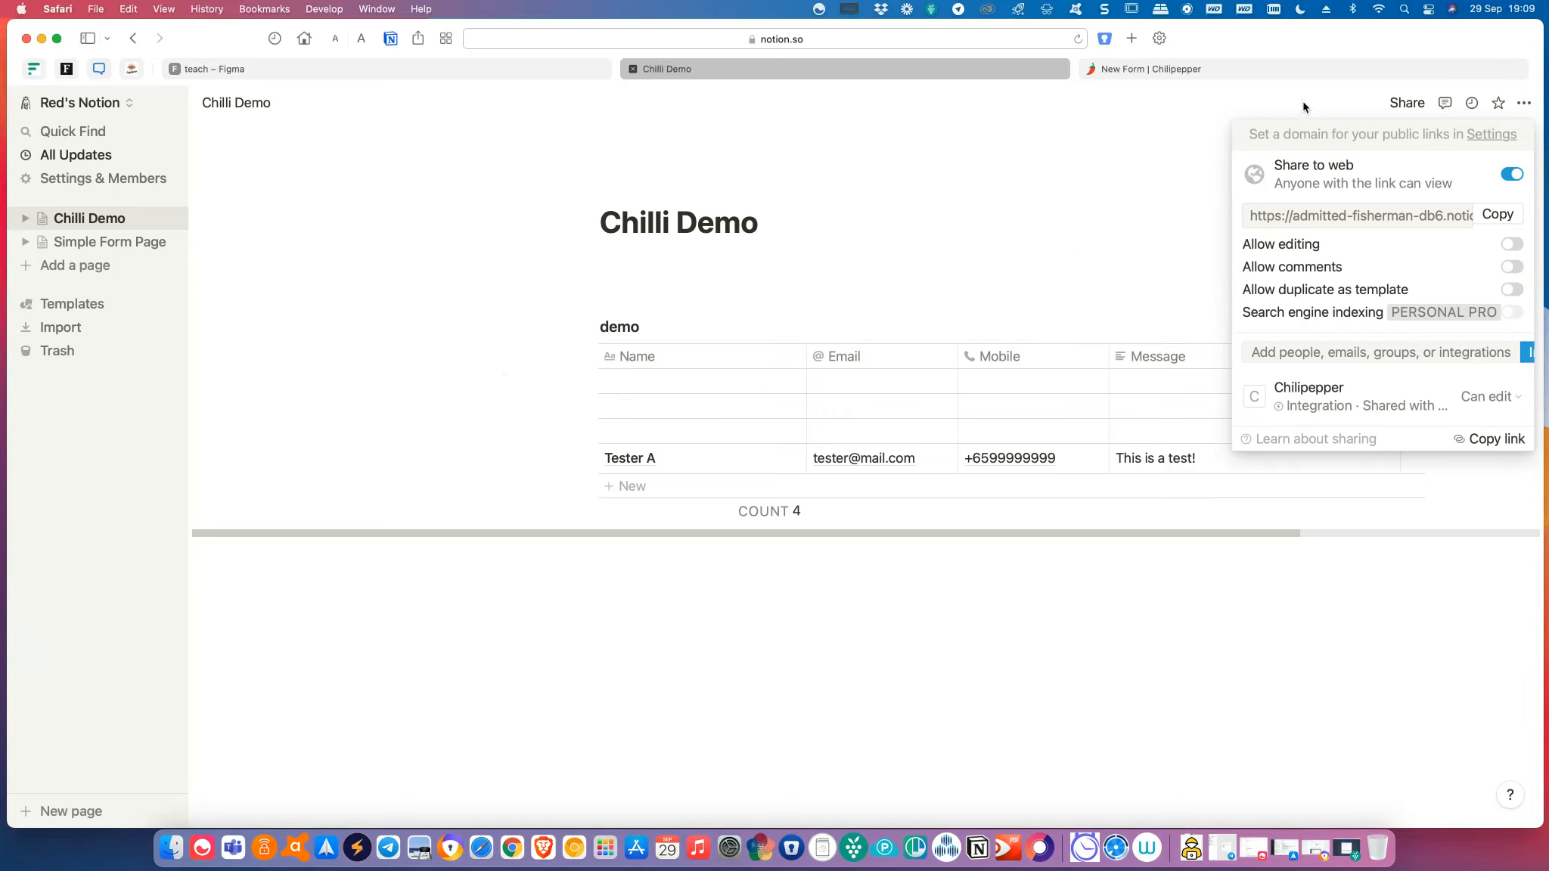
pyautogui.click(1146, 178)
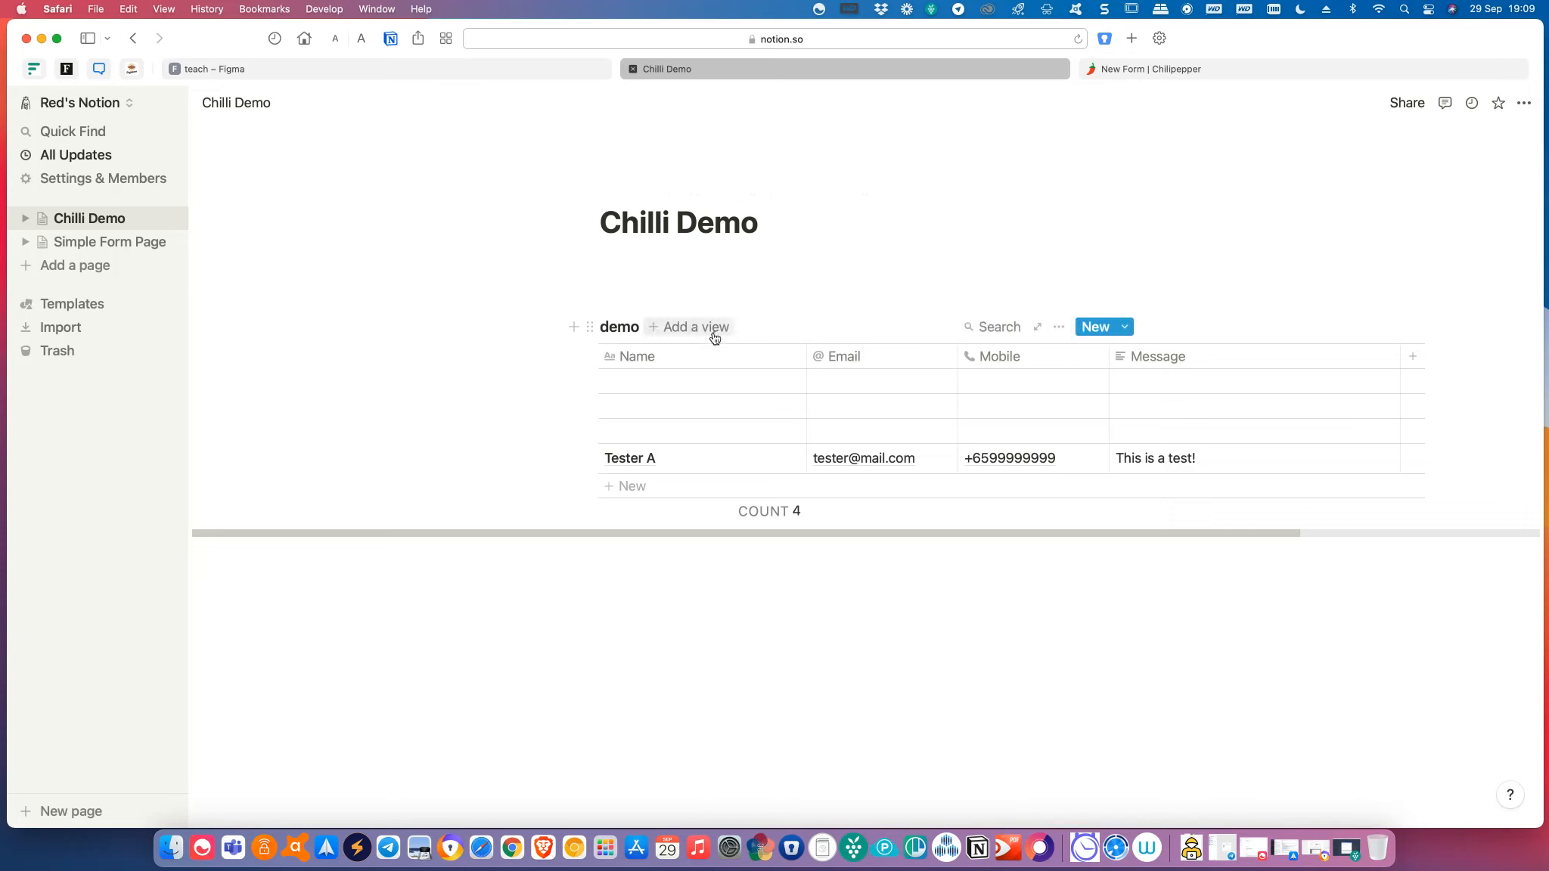
# Create a new Board view for the demo database.
pyautogui.click(711, 335)
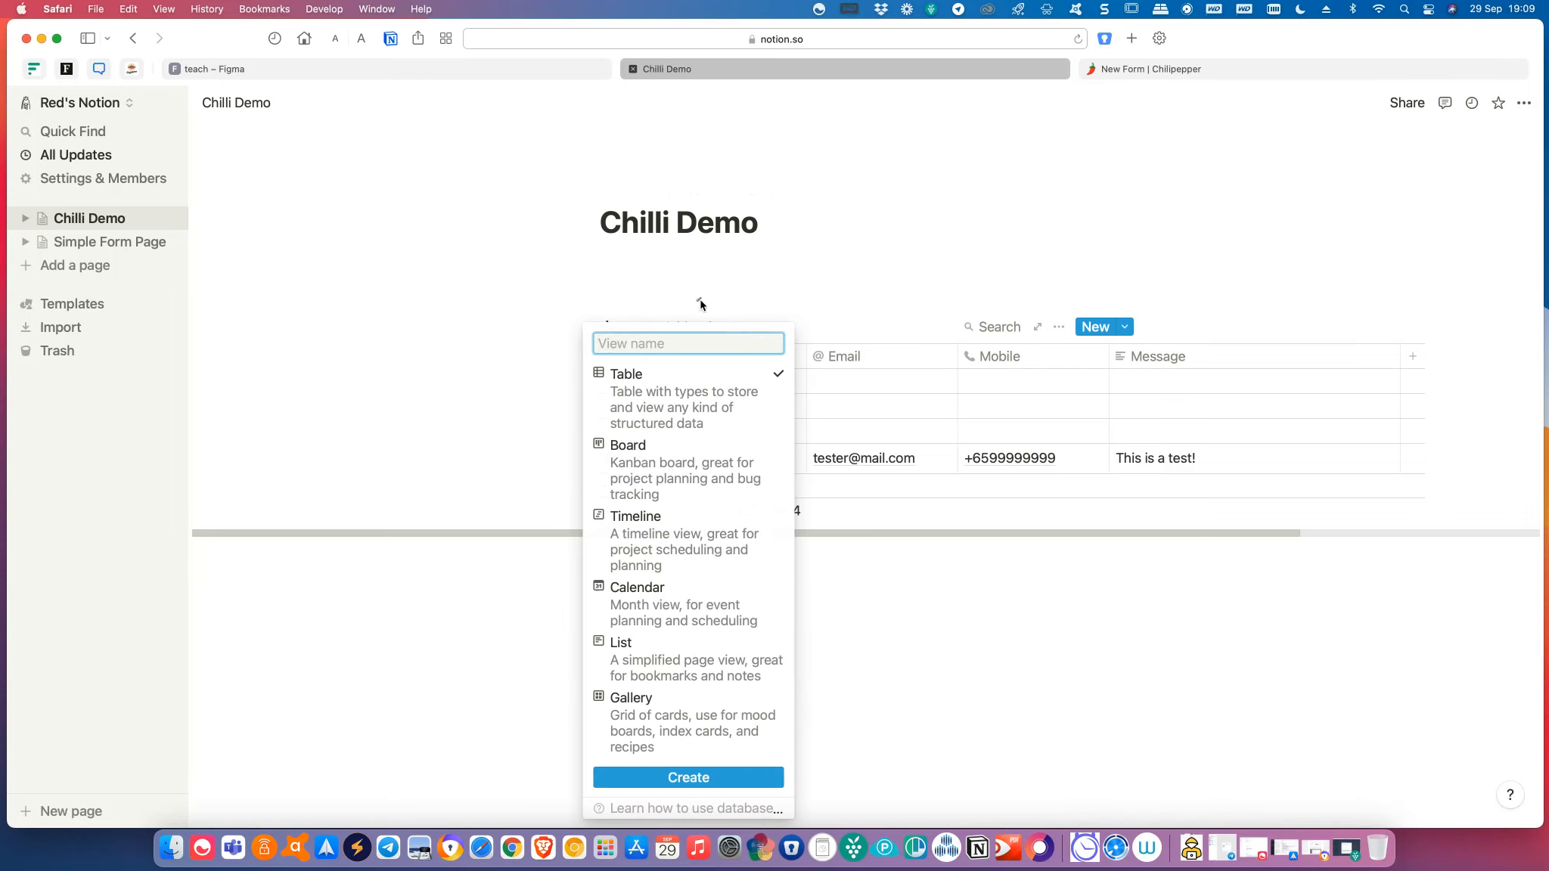
pyautogui.click(720, 301)
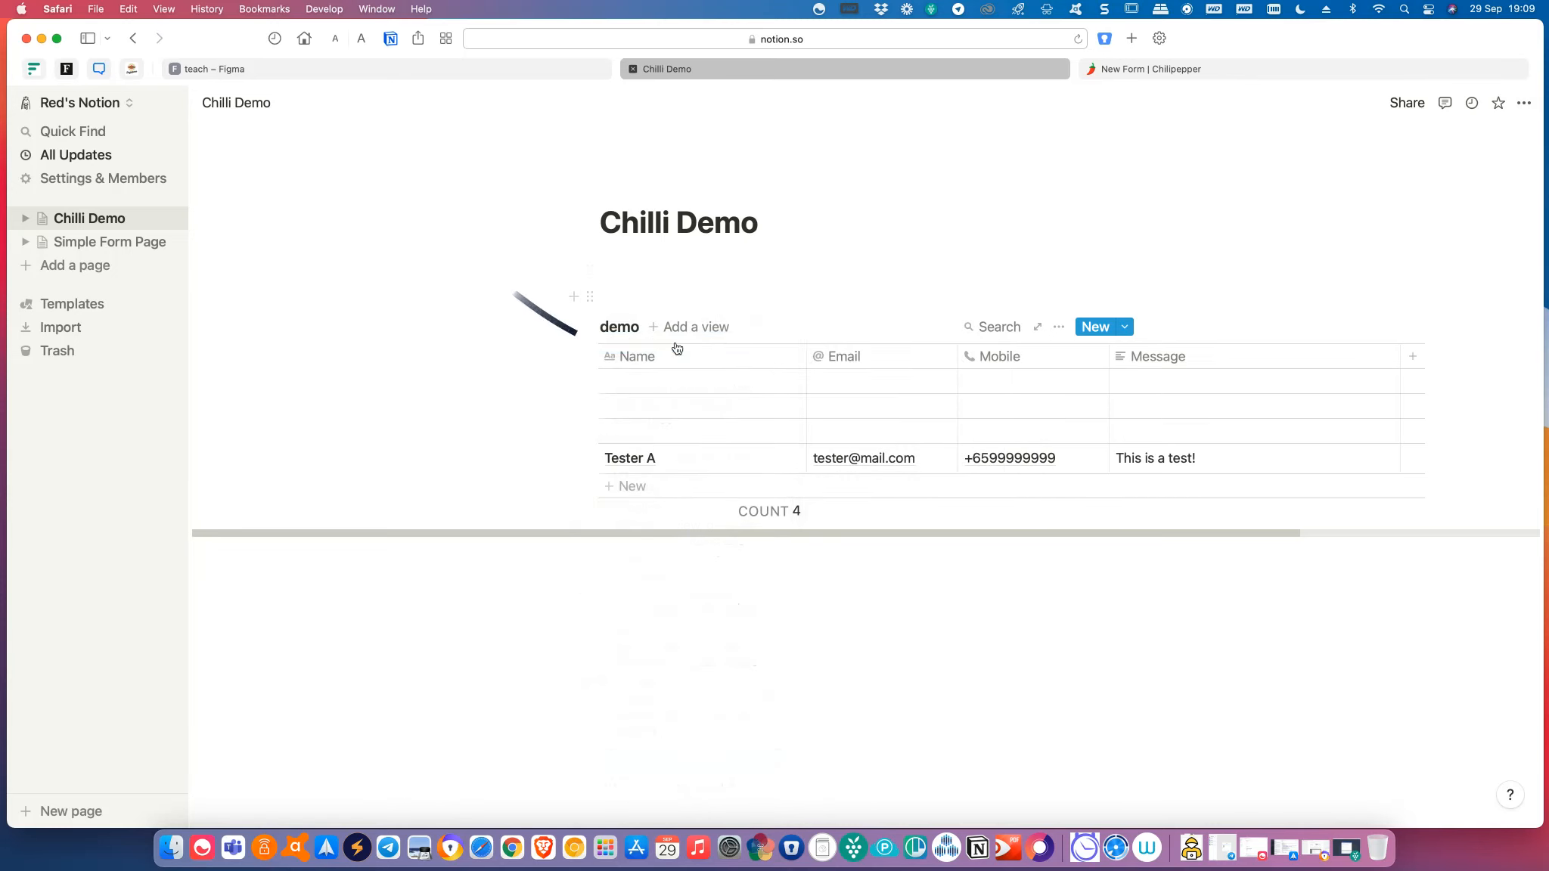
pyautogui.click(684, 335)
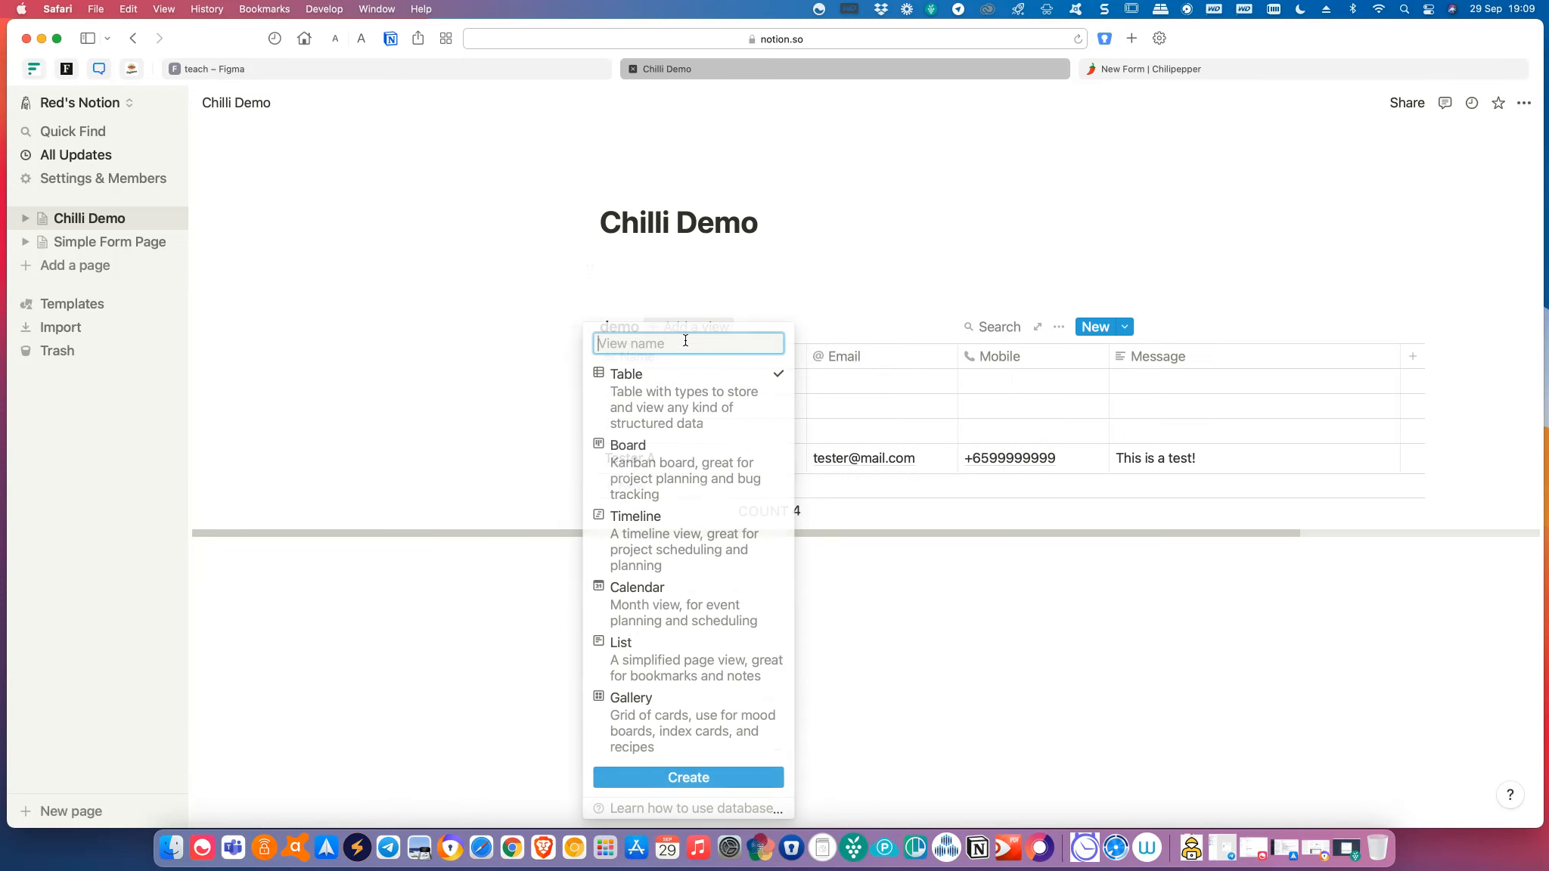
pyautogui.click(724, 490)
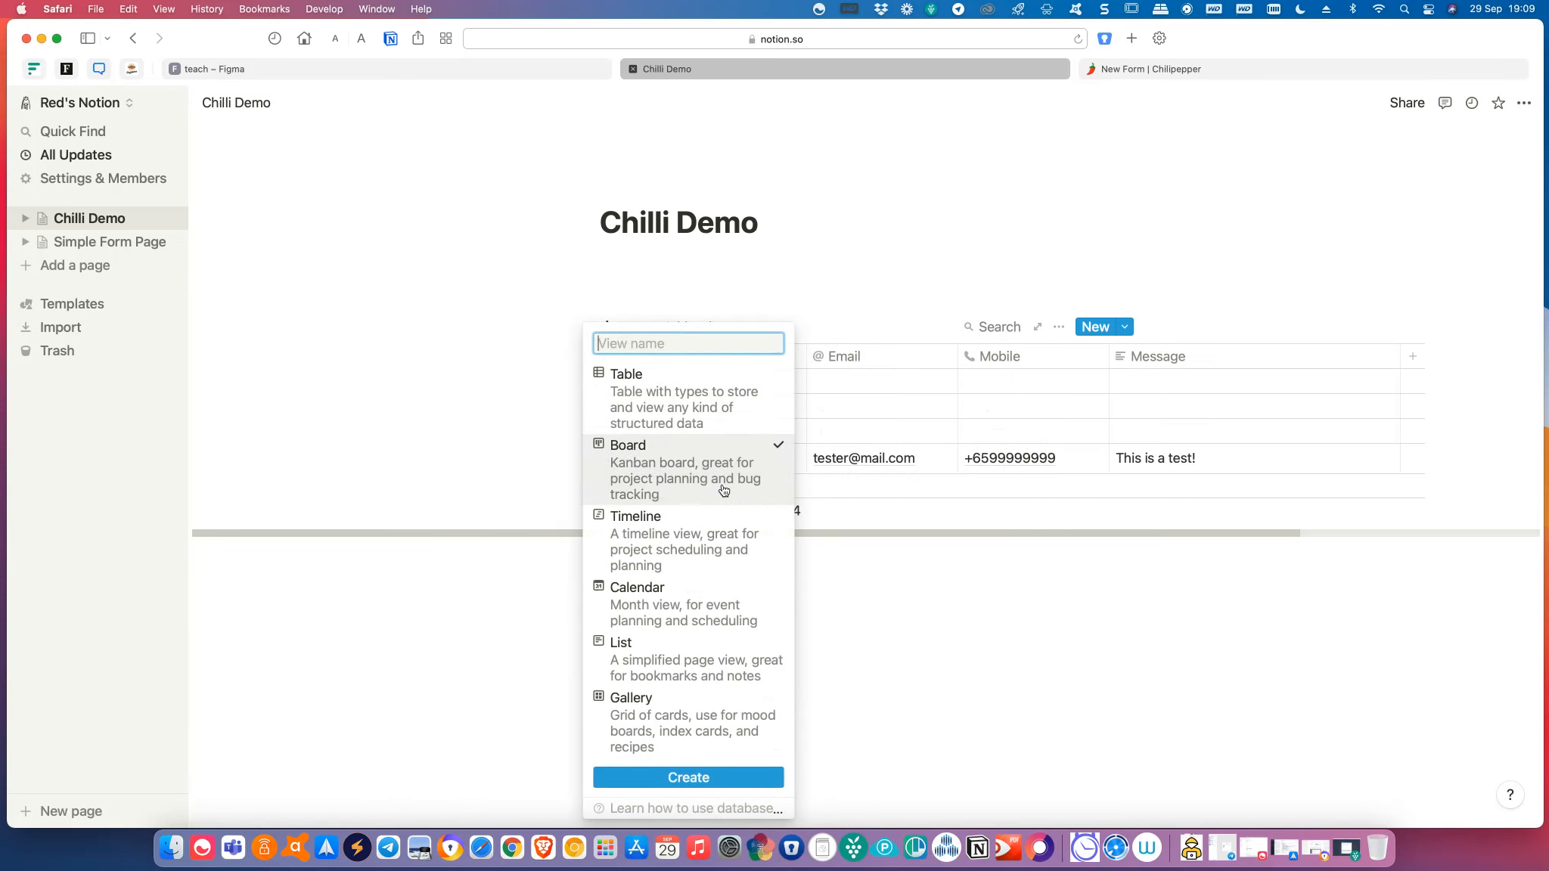
pyautogui.click(705, 776)
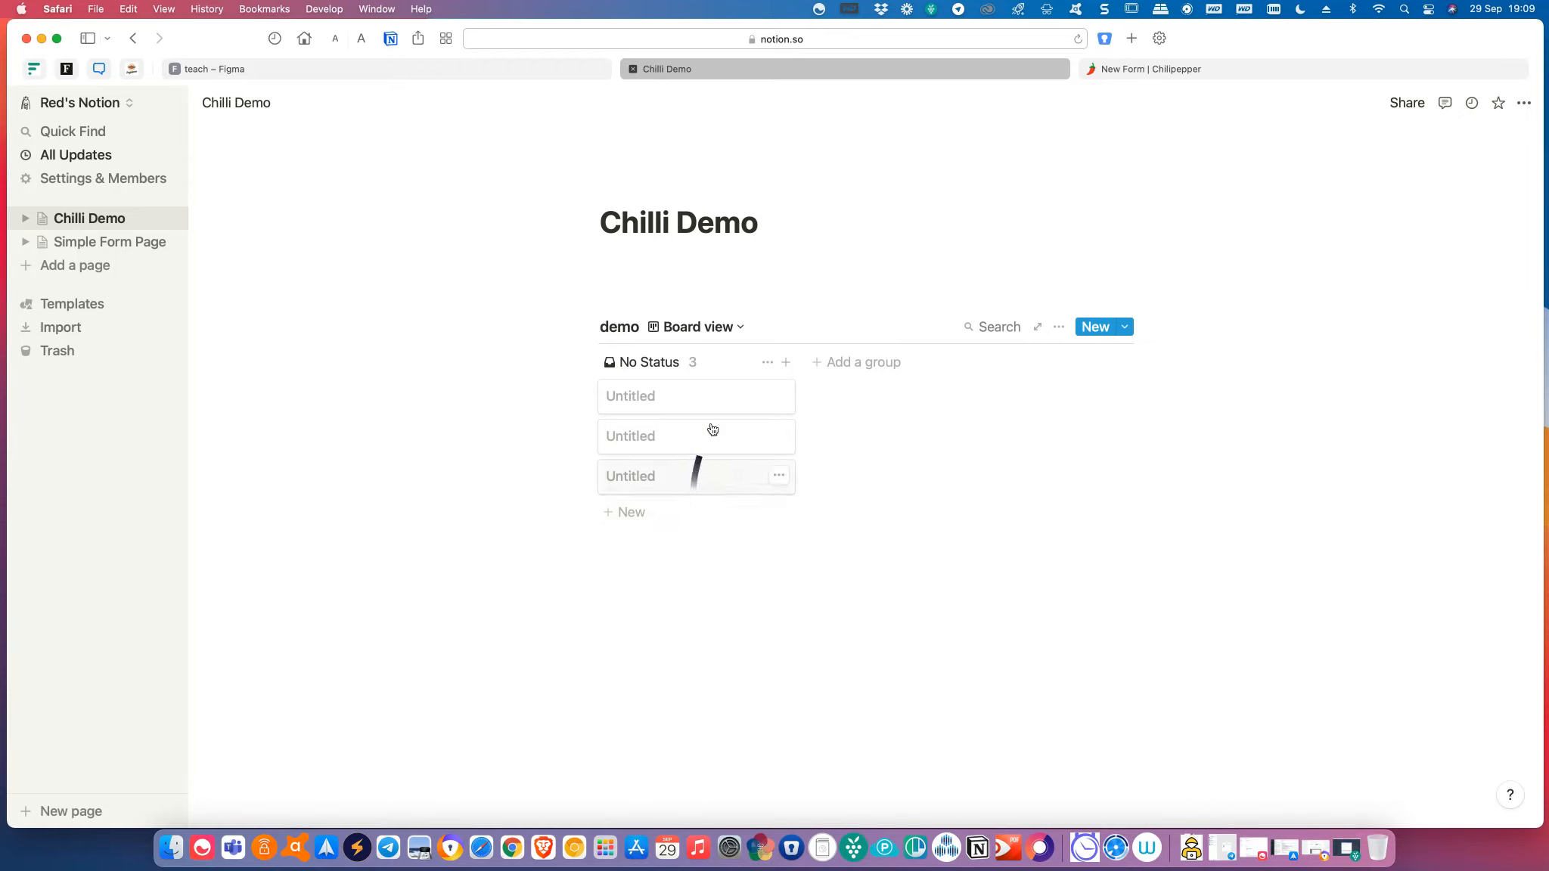
pyautogui.moveTo(677, 366)
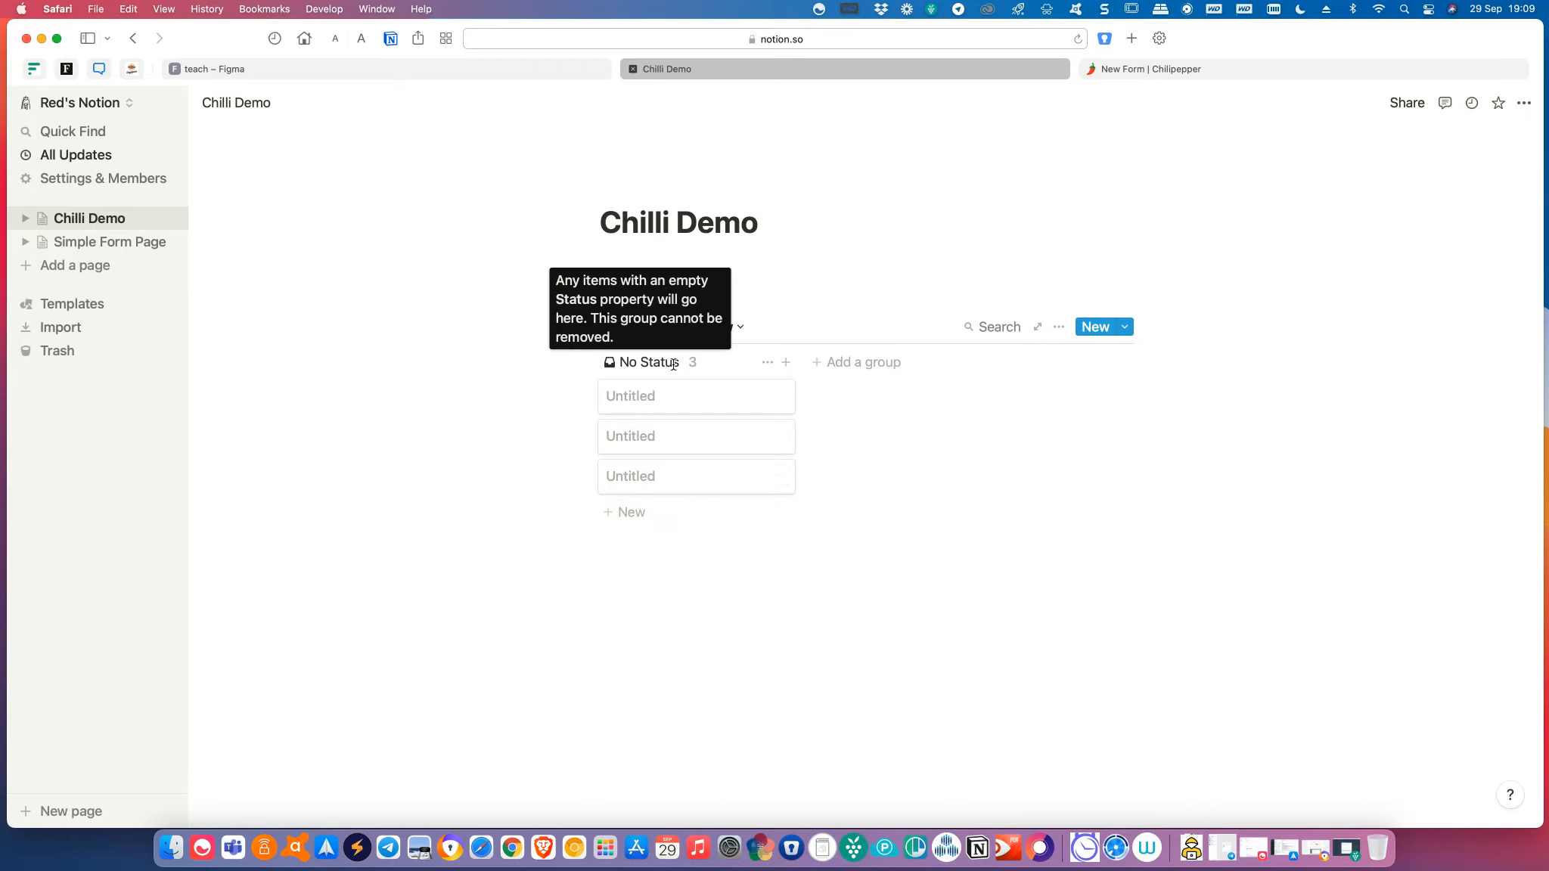
pyautogui.moveTo(677, 366); pyautogui.dragTo(748, 351)
pyautogui.click(502, 218)
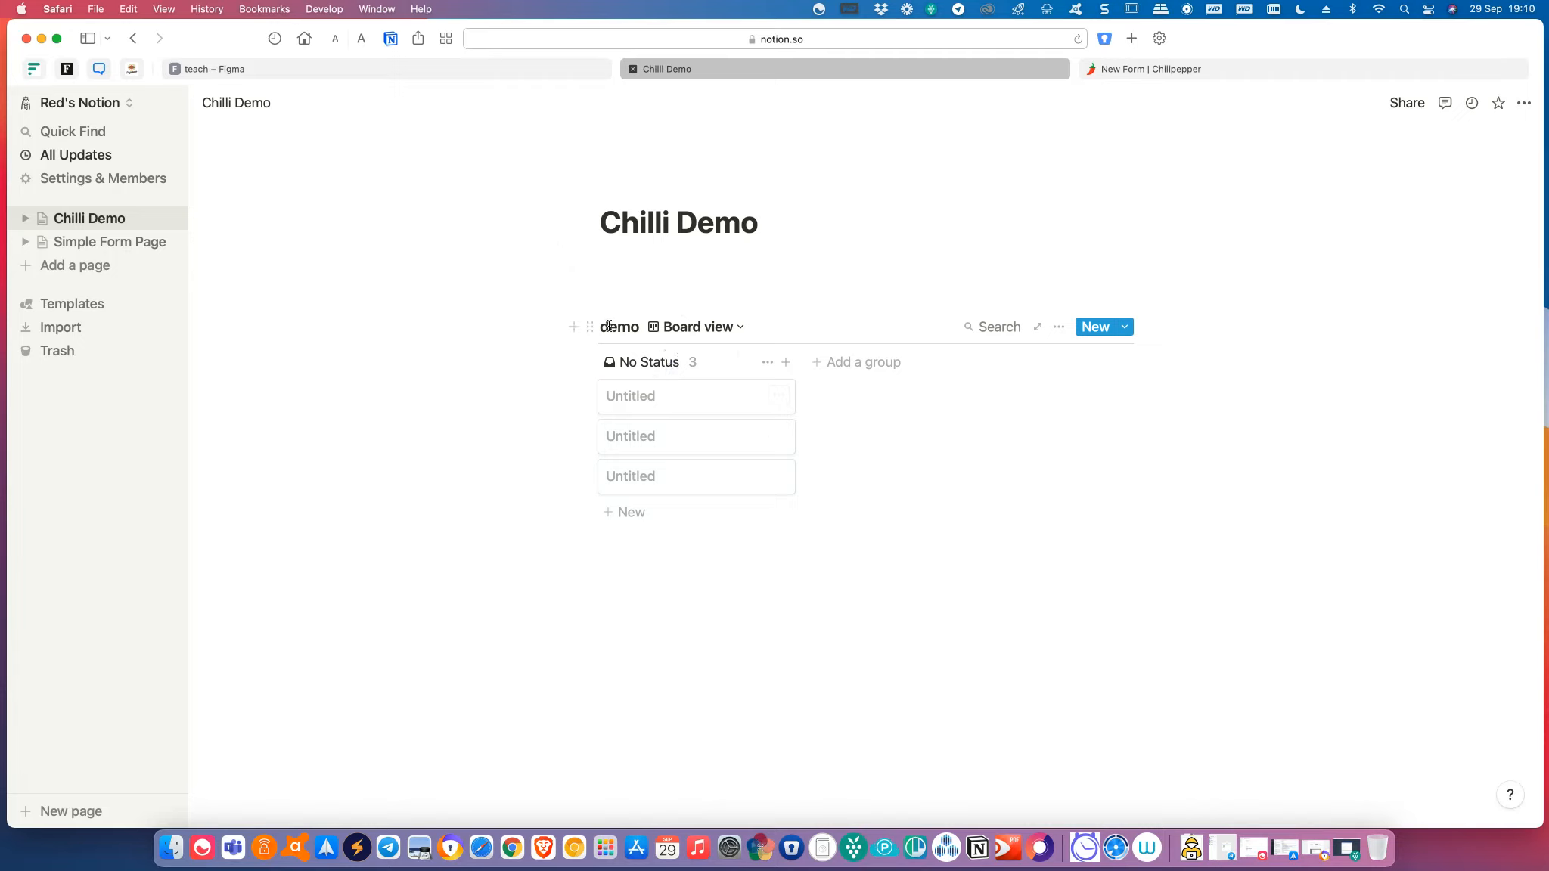
# Switch between Default view and Board view, checking the 'This is a test!' card.
pyautogui.click(726, 329)
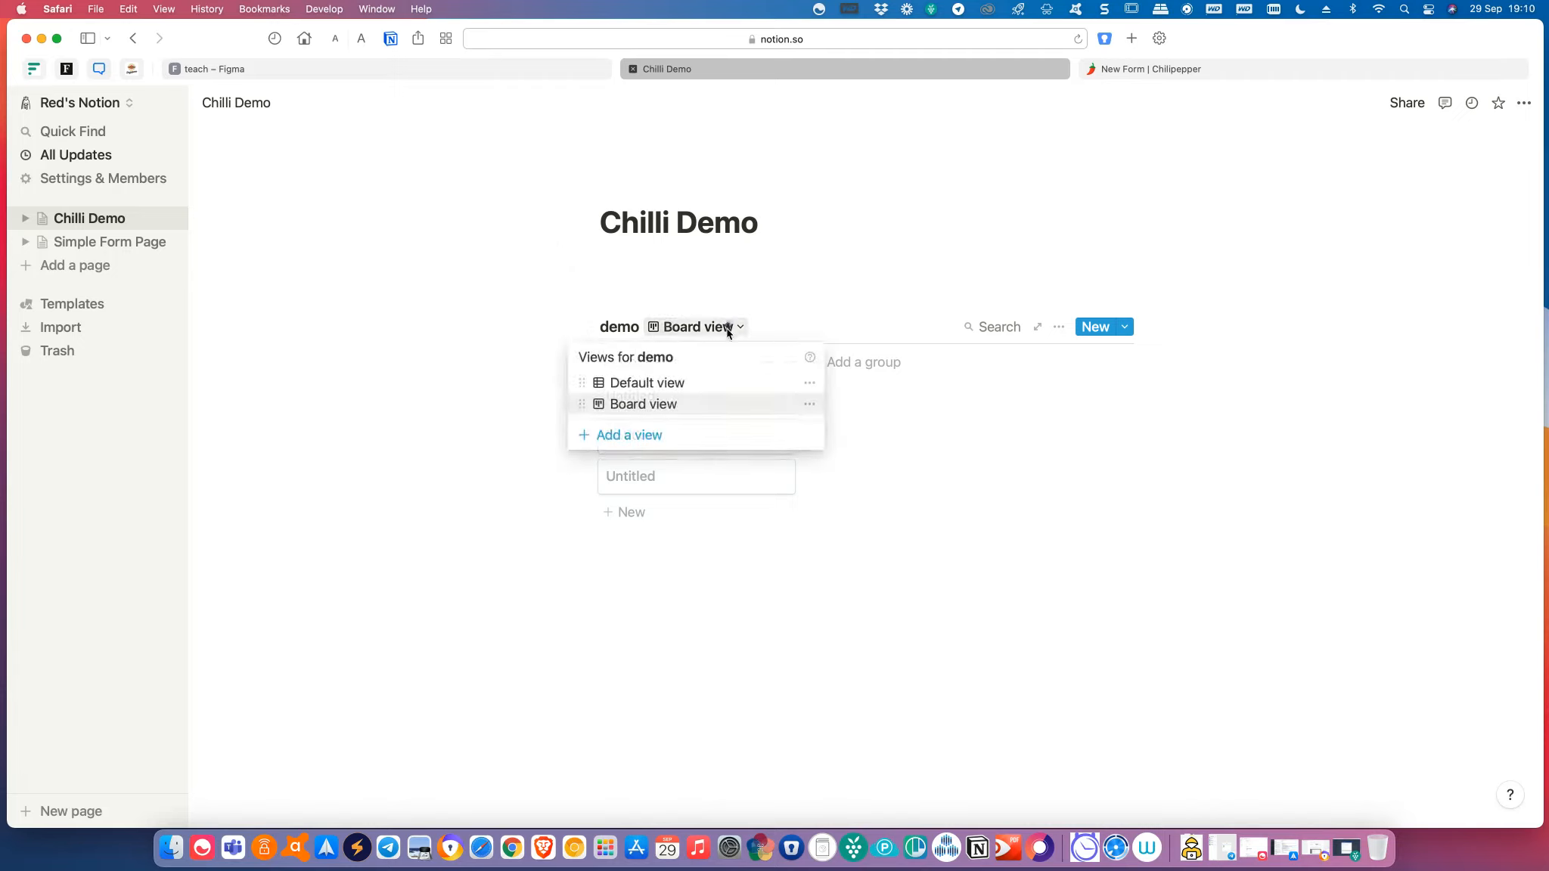
pyautogui.click(709, 382)
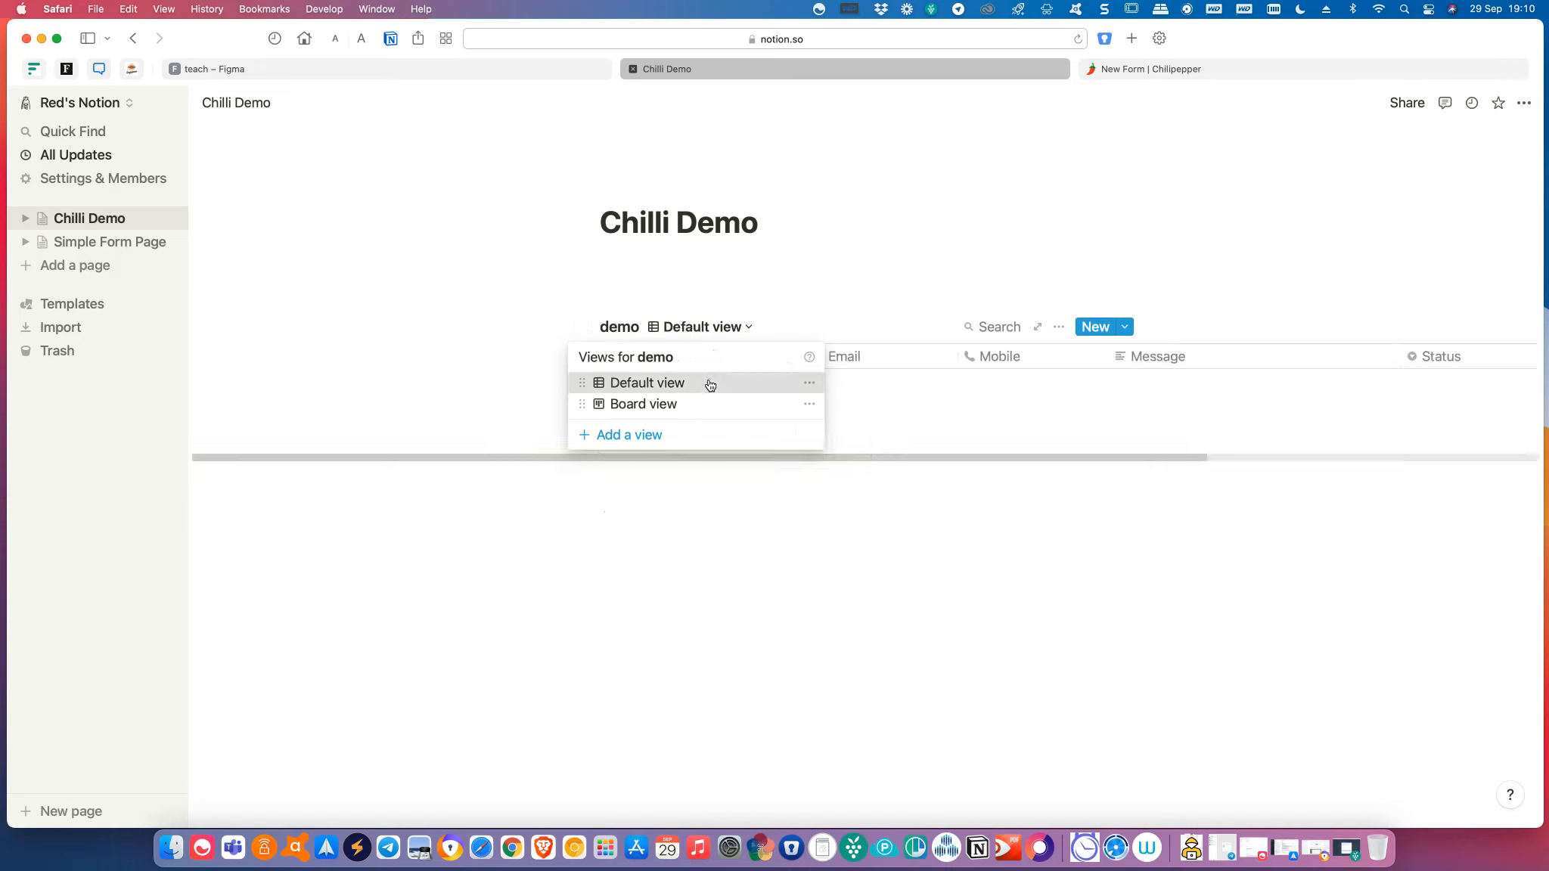
pyautogui.click(735, 326)
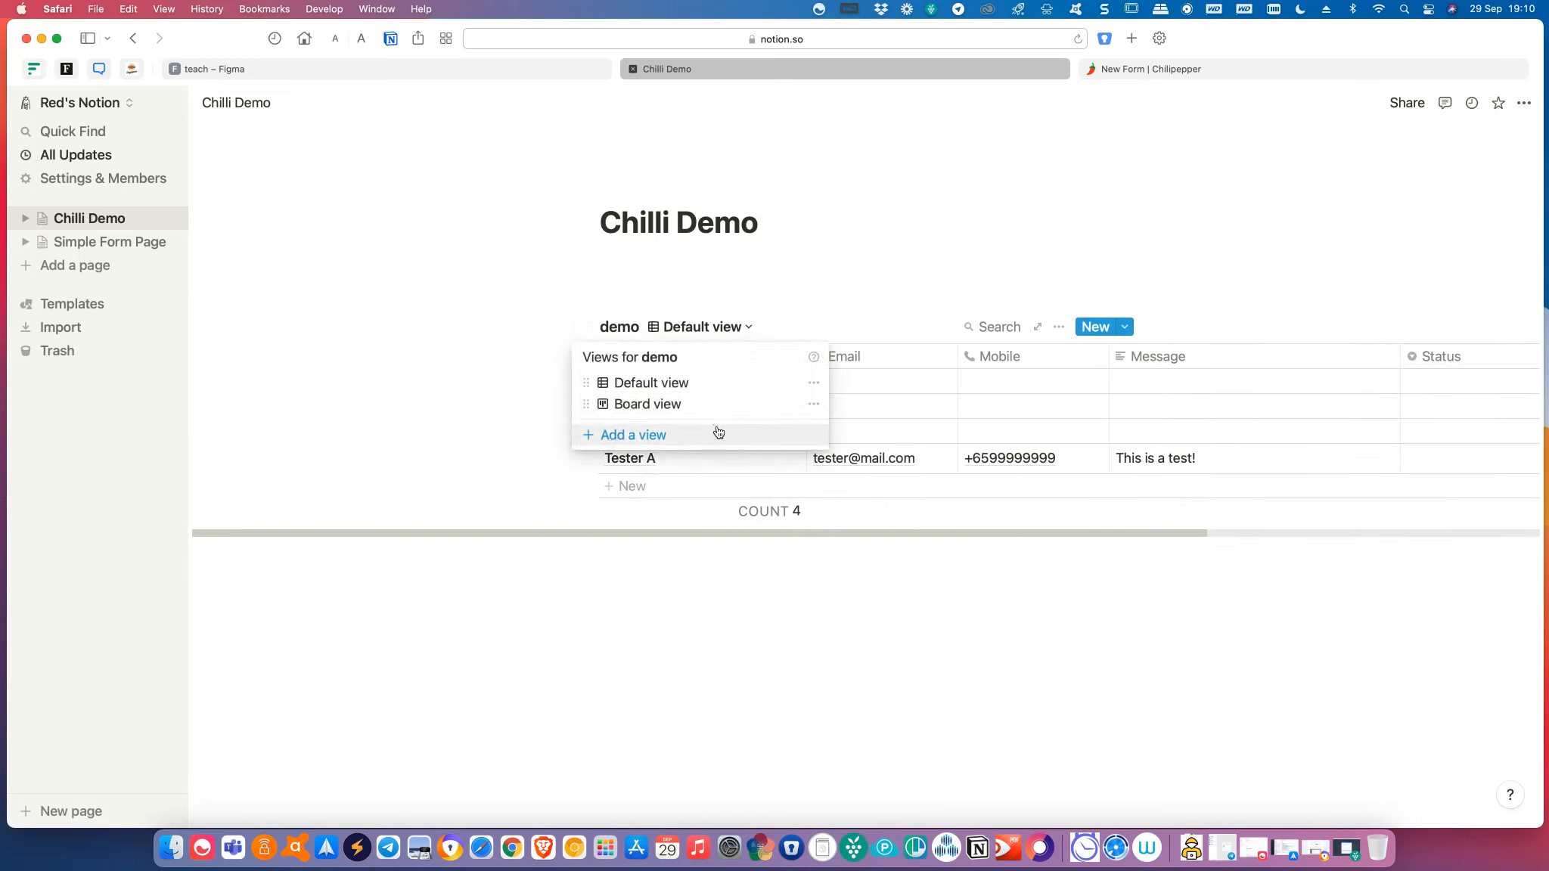
pyautogui.click(698, 407)
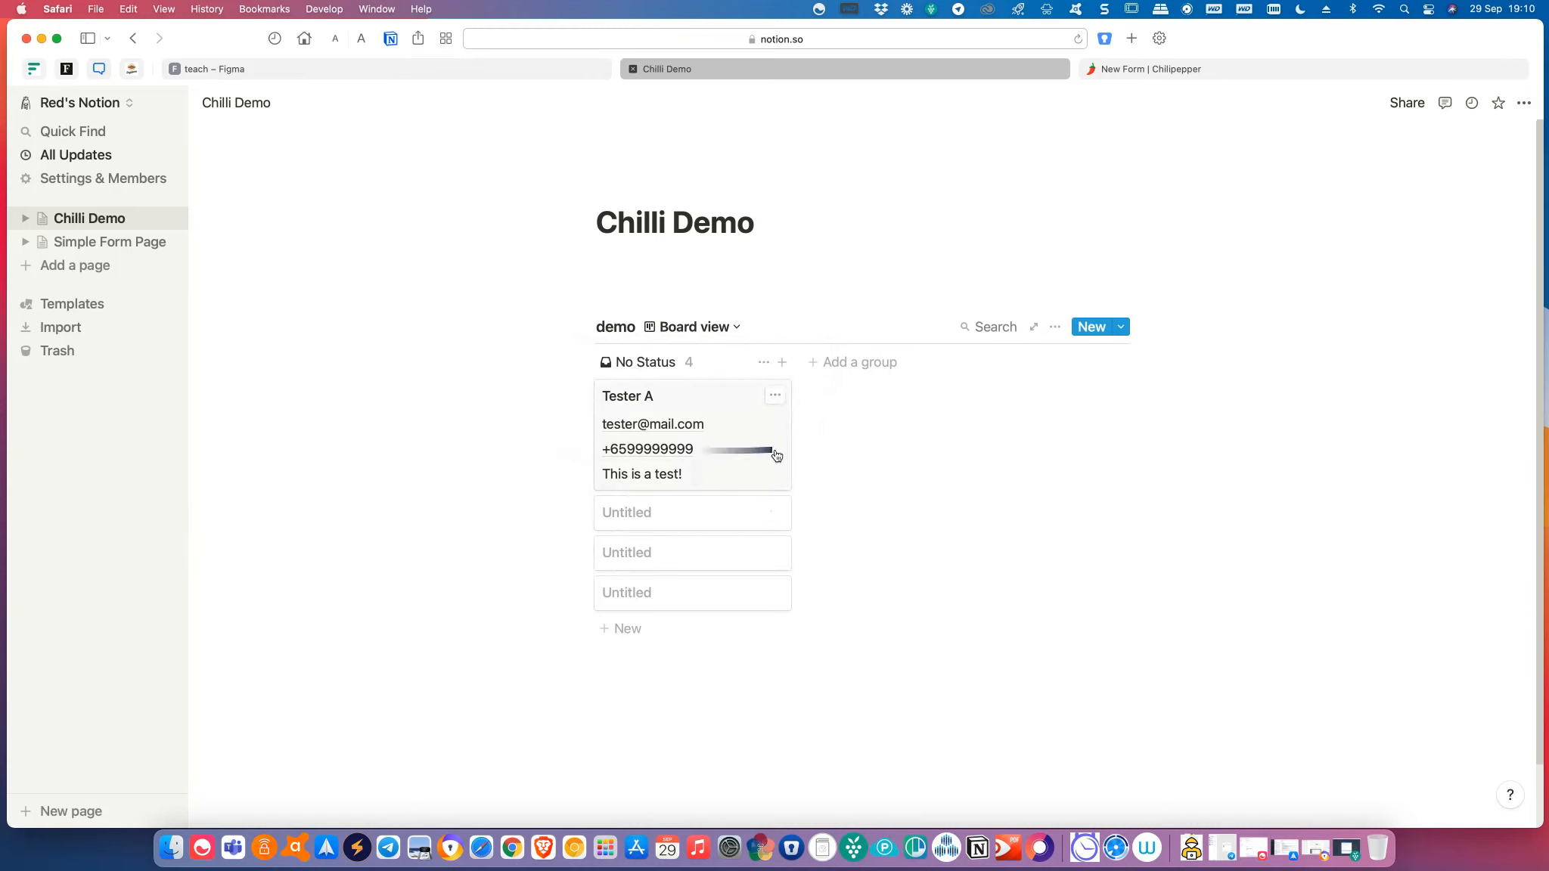
pyautogui.click(775, 395)
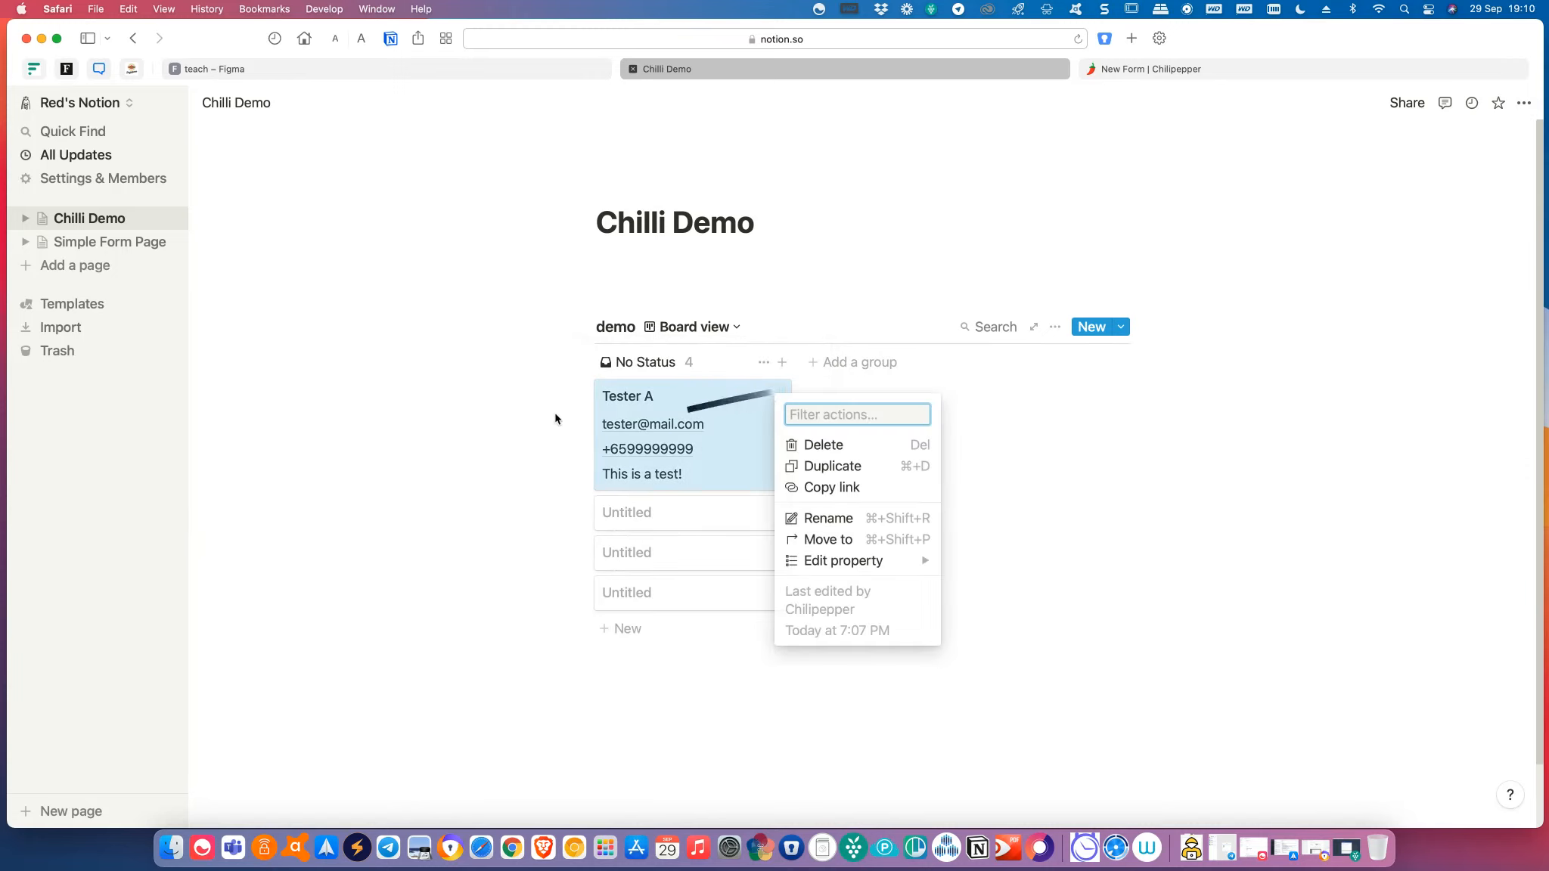
pyautogui.click(478, 403)
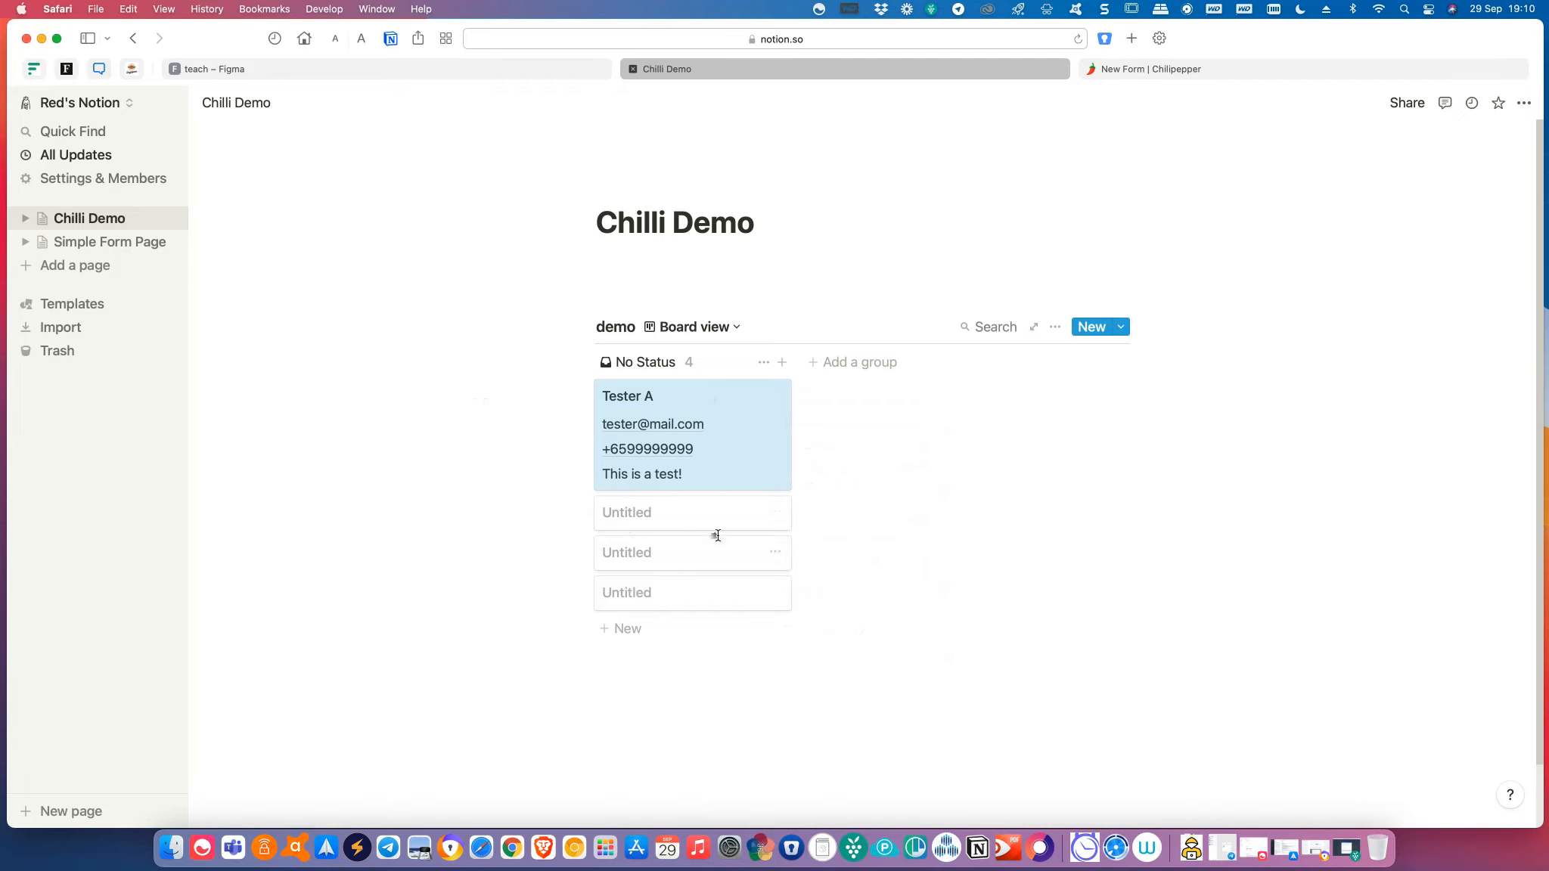
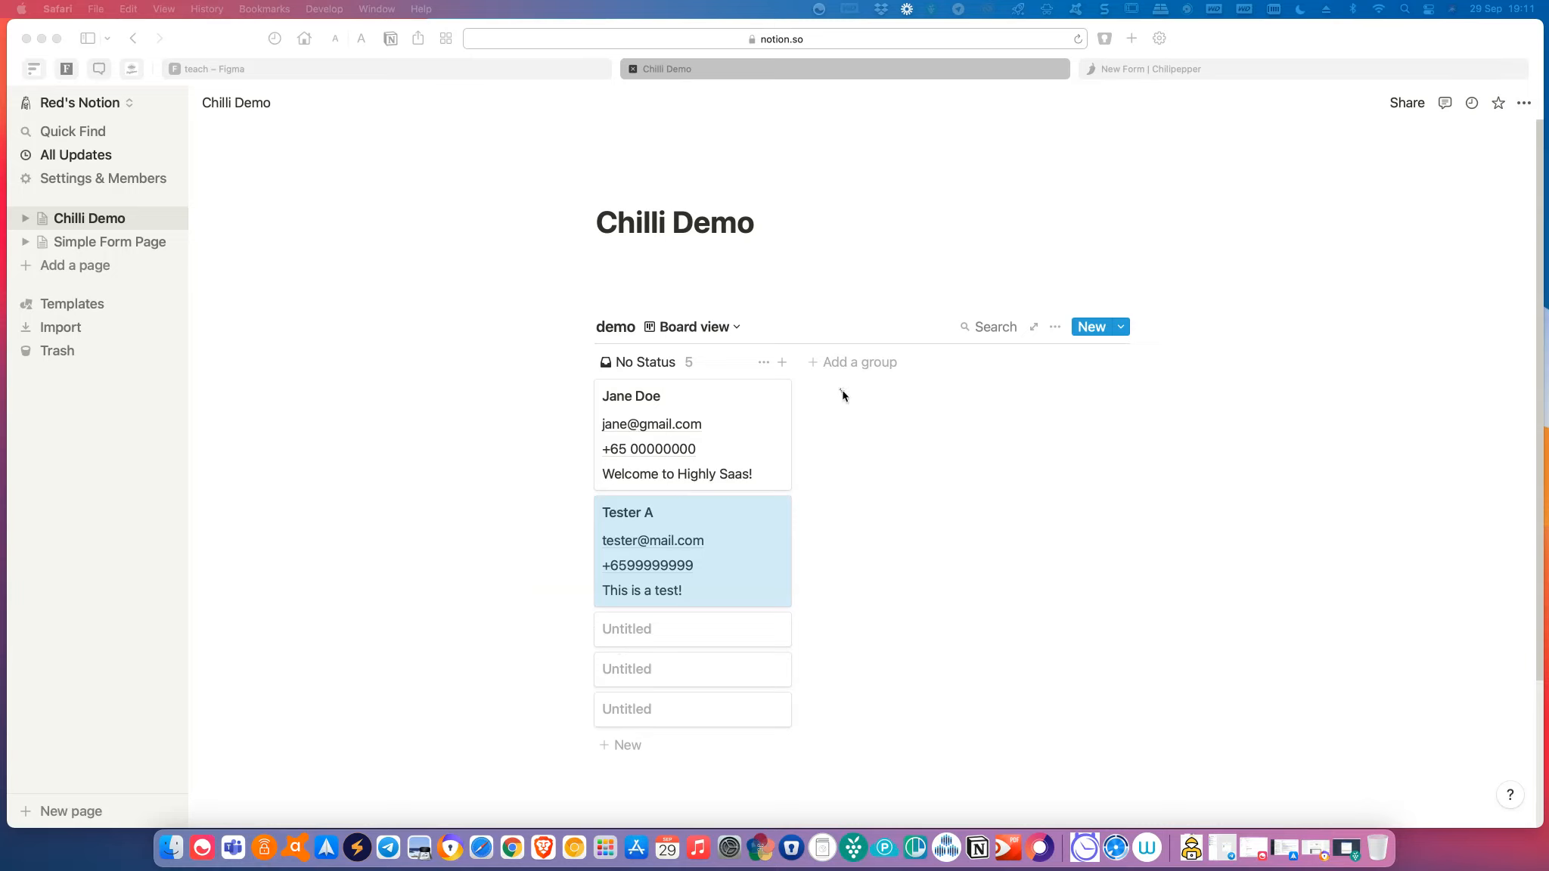
# Add a 'Cold Leads' group to the Chilli Demo board.
pyautogui.click(655, 369)
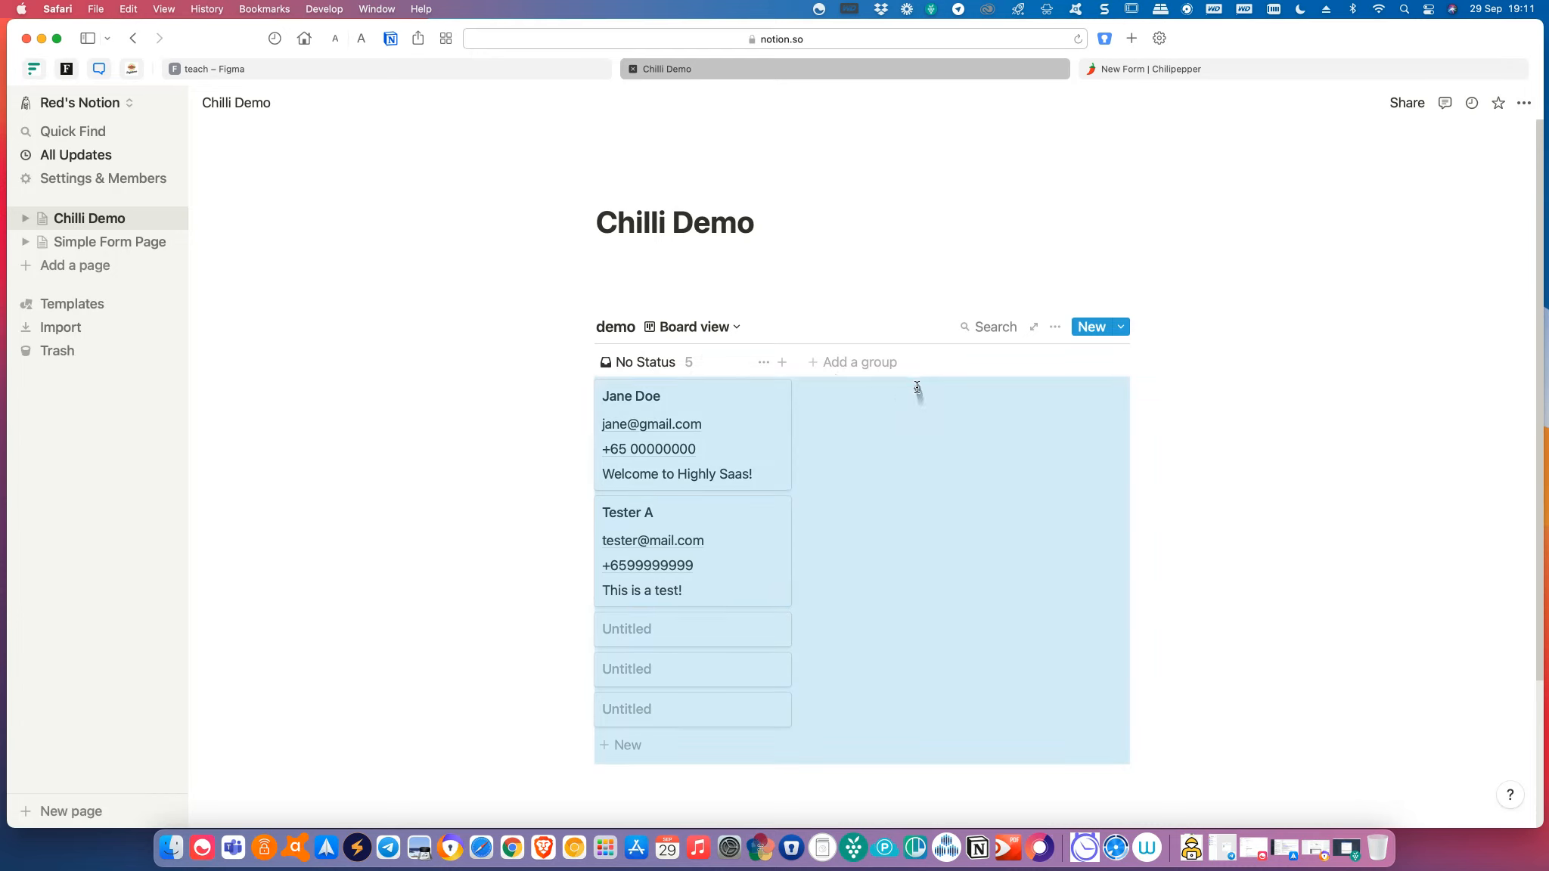
pyautogui.click(876, 366)
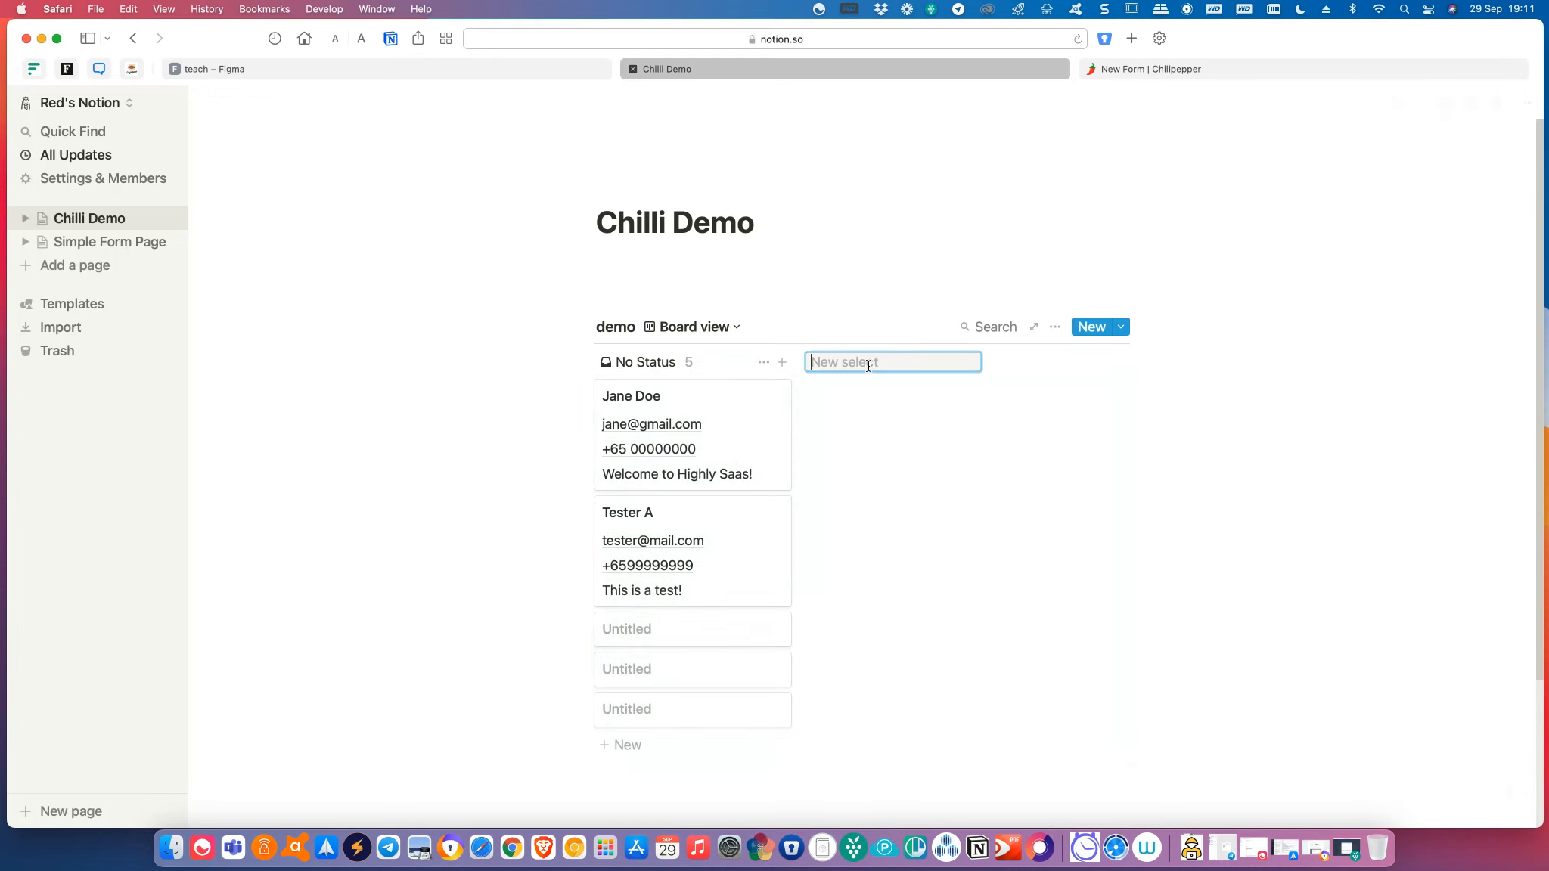
pyautogui.write('Cold Leads')
pyautogui.press('Return')
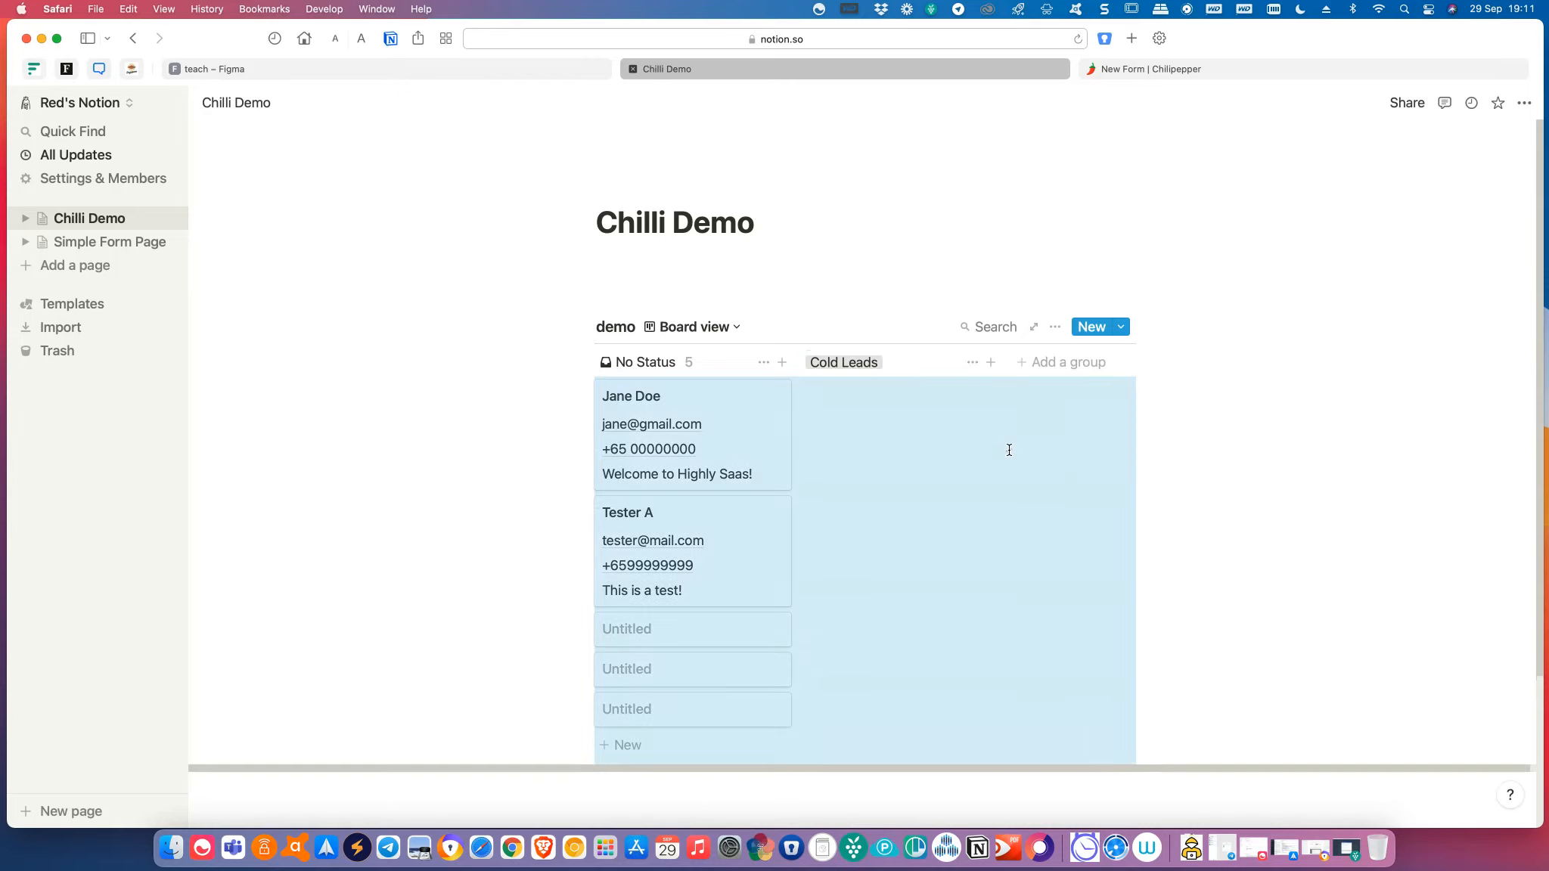
# Add 'Prospect' and 'Hot Lead' groups beside it.
pyautogui.click(1036, 367)
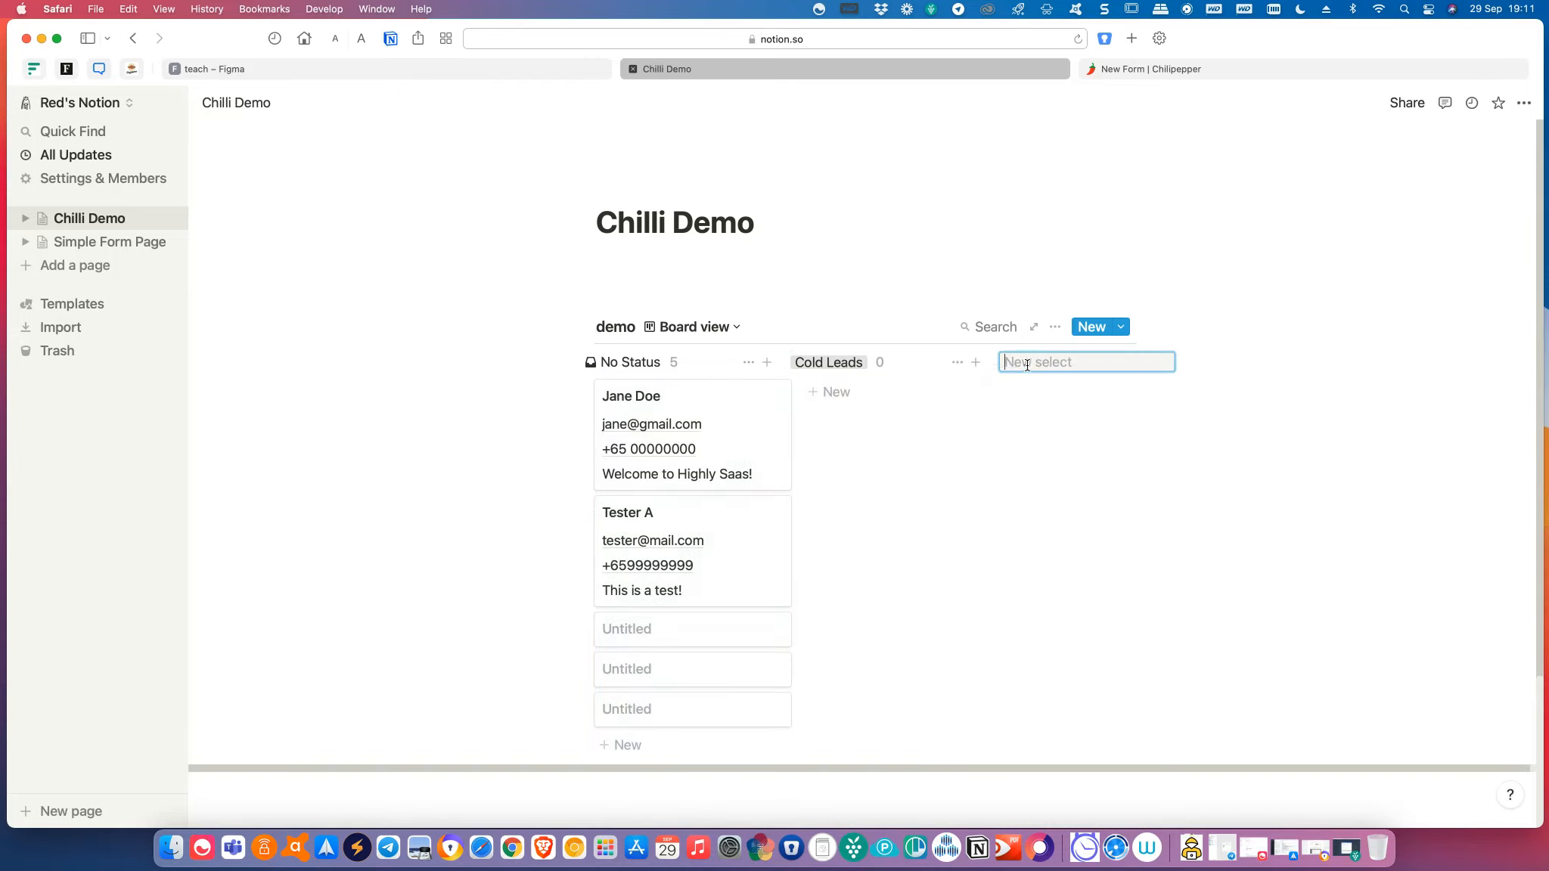
pyautogui.write('P')
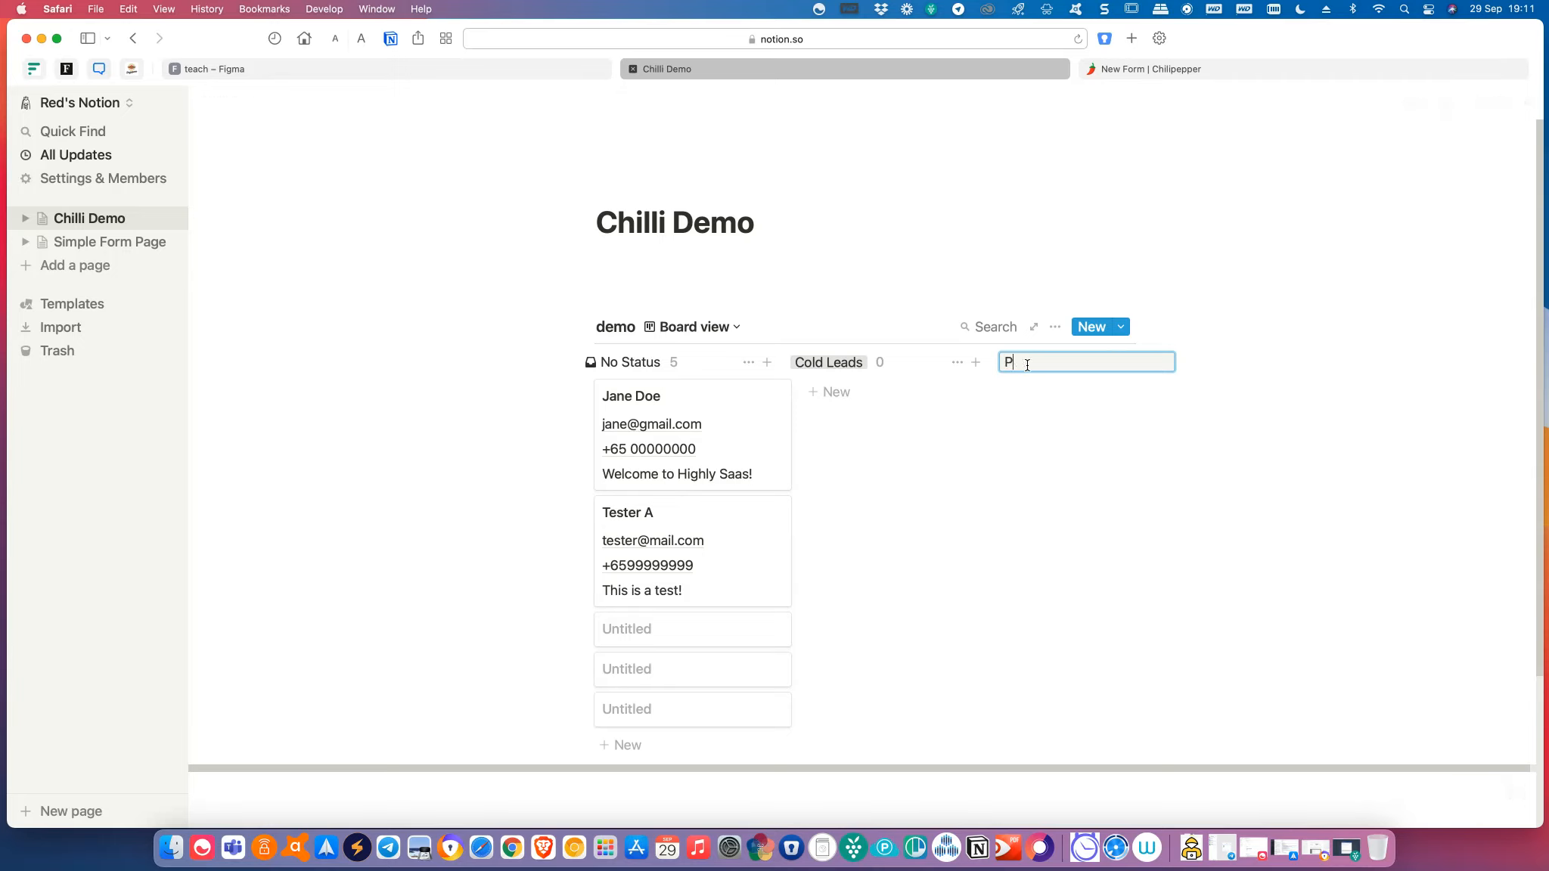
pyautogui.write('rospect')
pyautogui.press('Return')
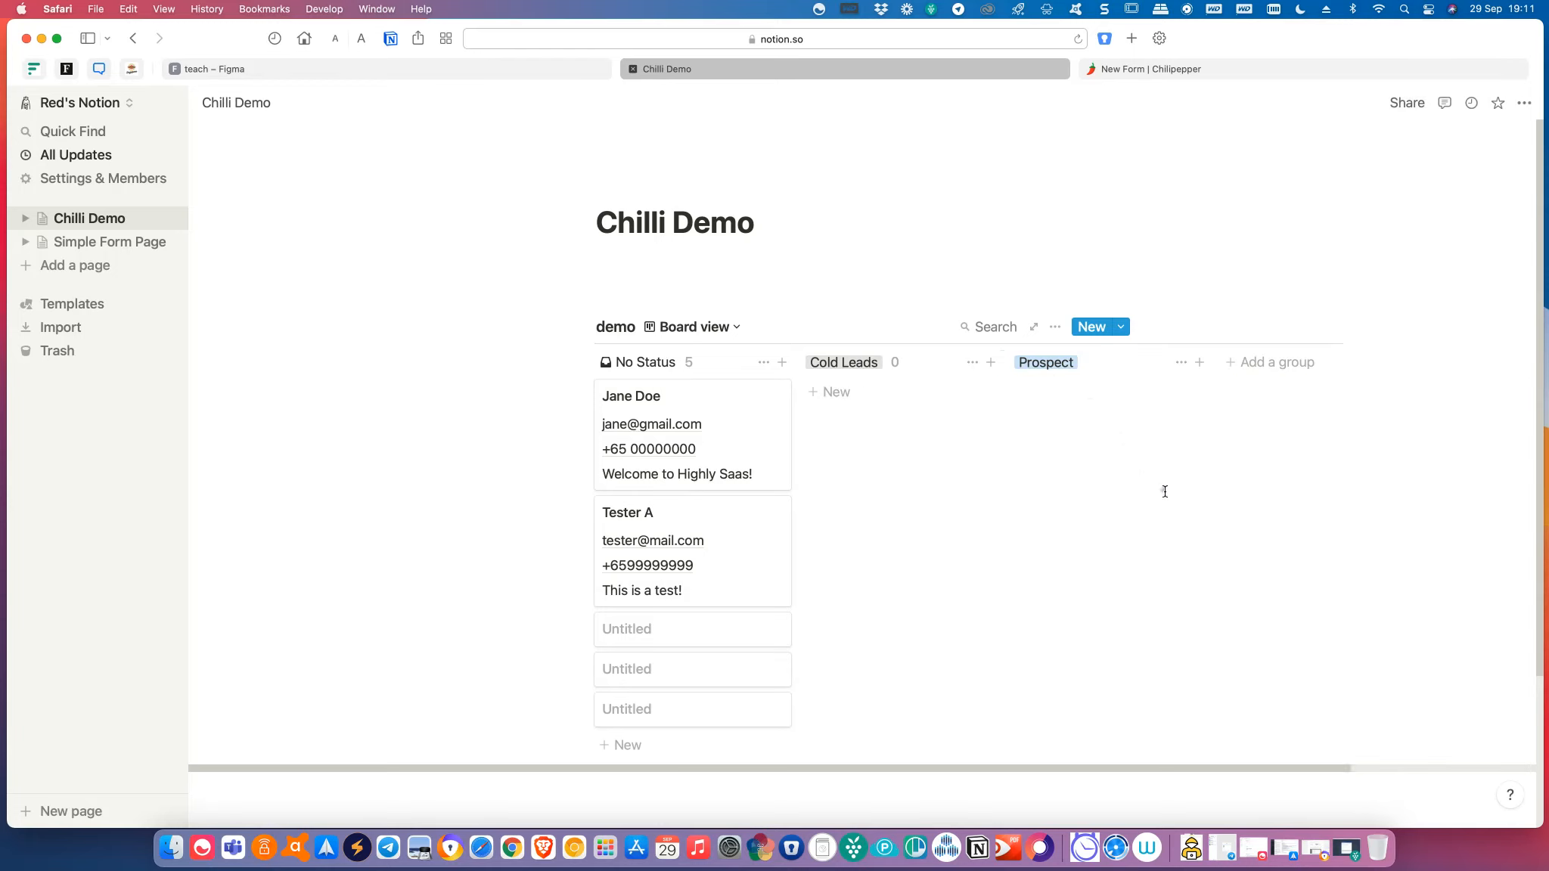
pyautogui.click(1227, 361)
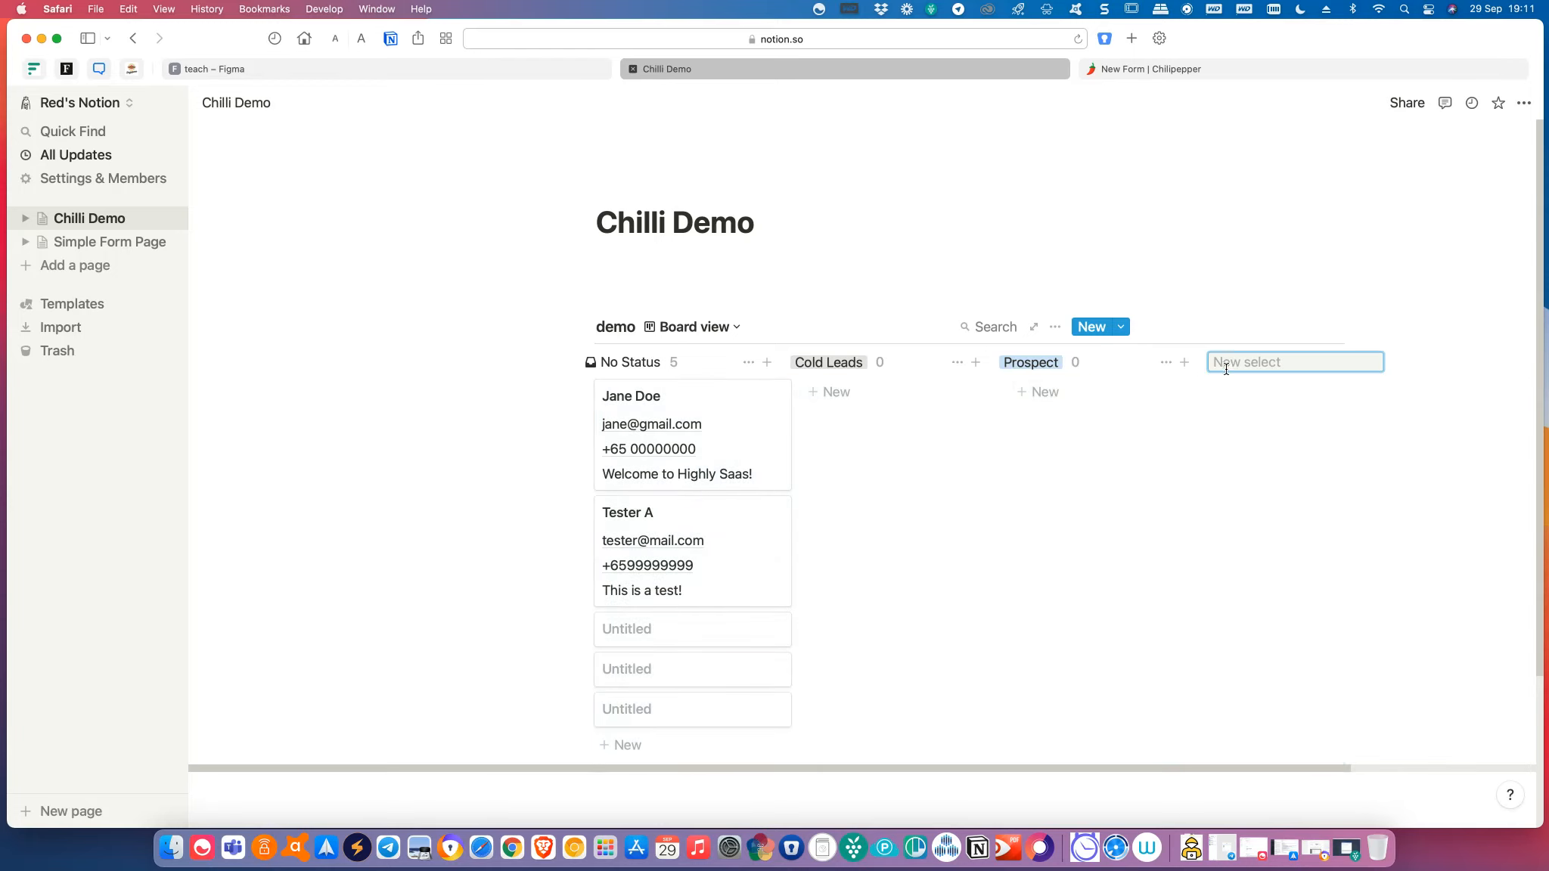
pyautogui.write('Hot L')
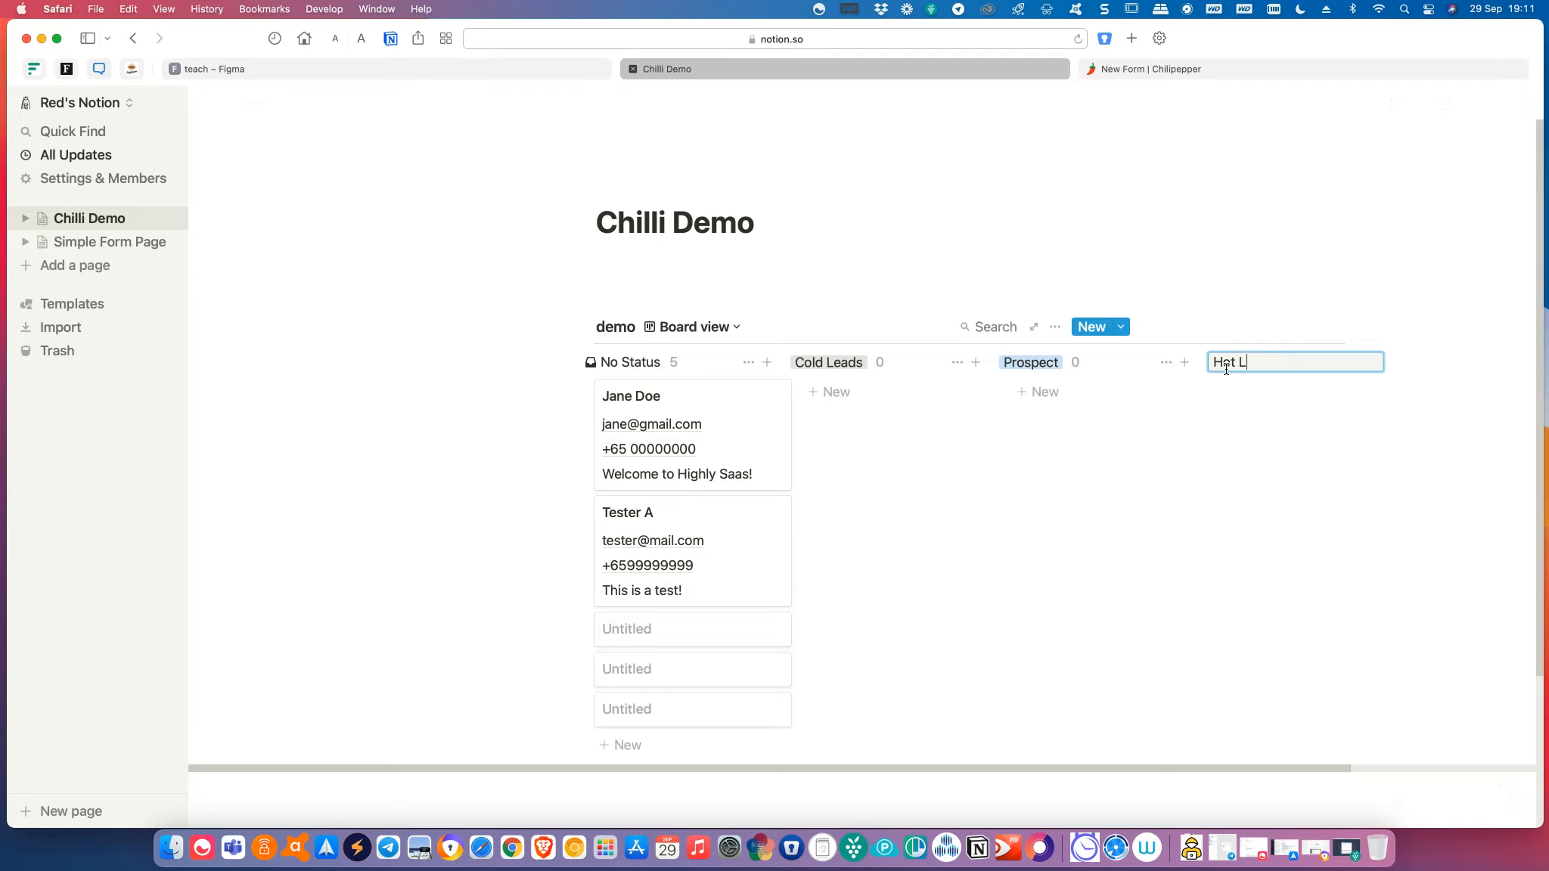
pyautogui.write('eads')
pyautogui.press('BackSpace')
pyautogui.press('Return')
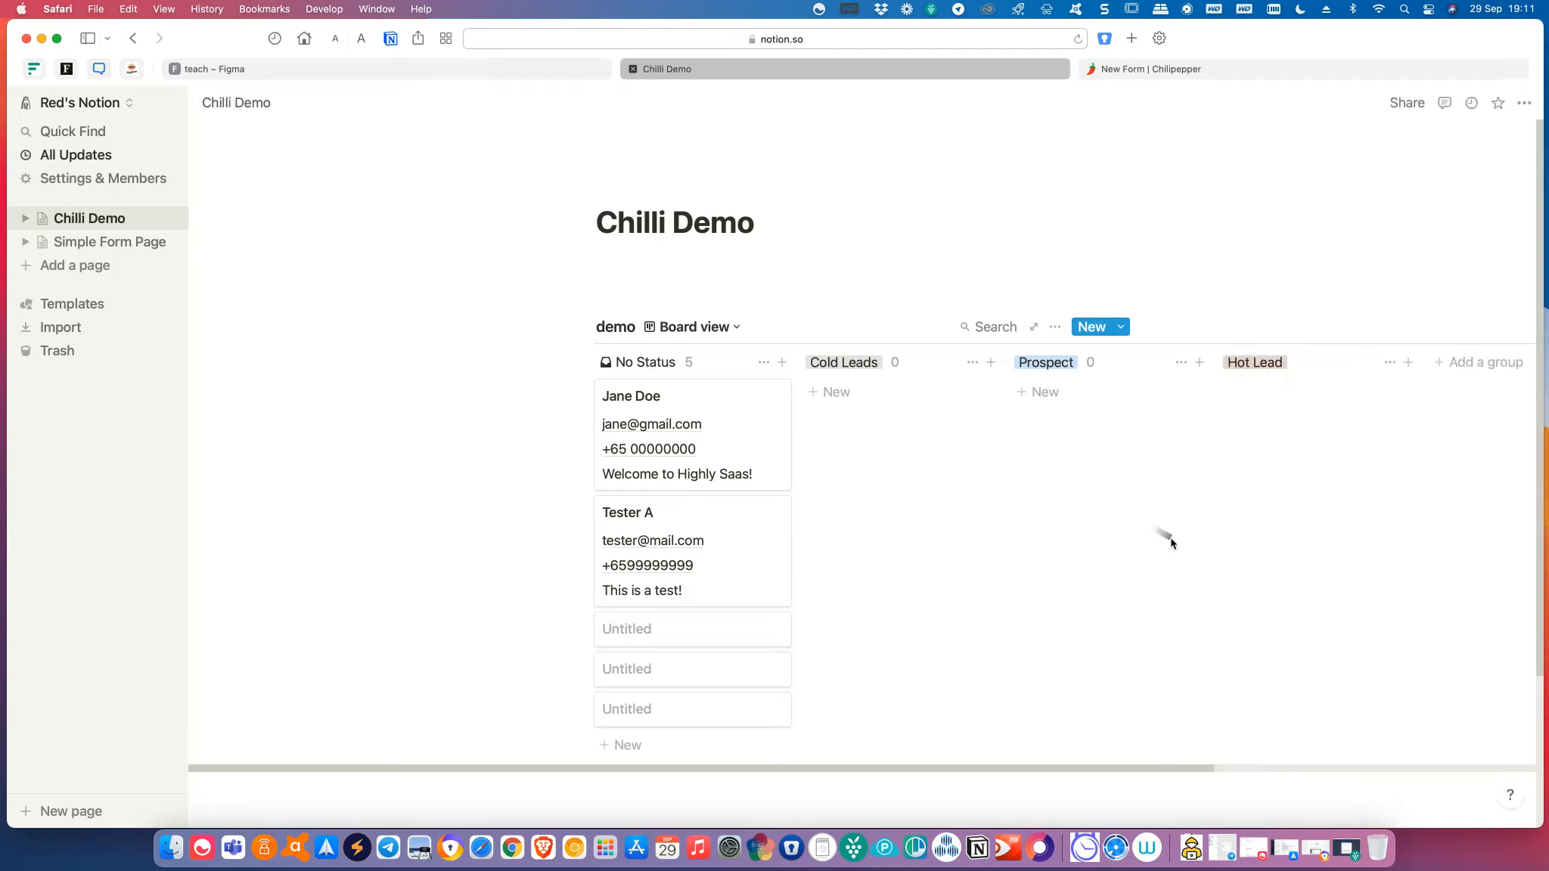
# Rename the 'Cold Leads' group to 'Cold Lead'.
pyautogui.click(875, 364)
pyautogui.click(888, 364)
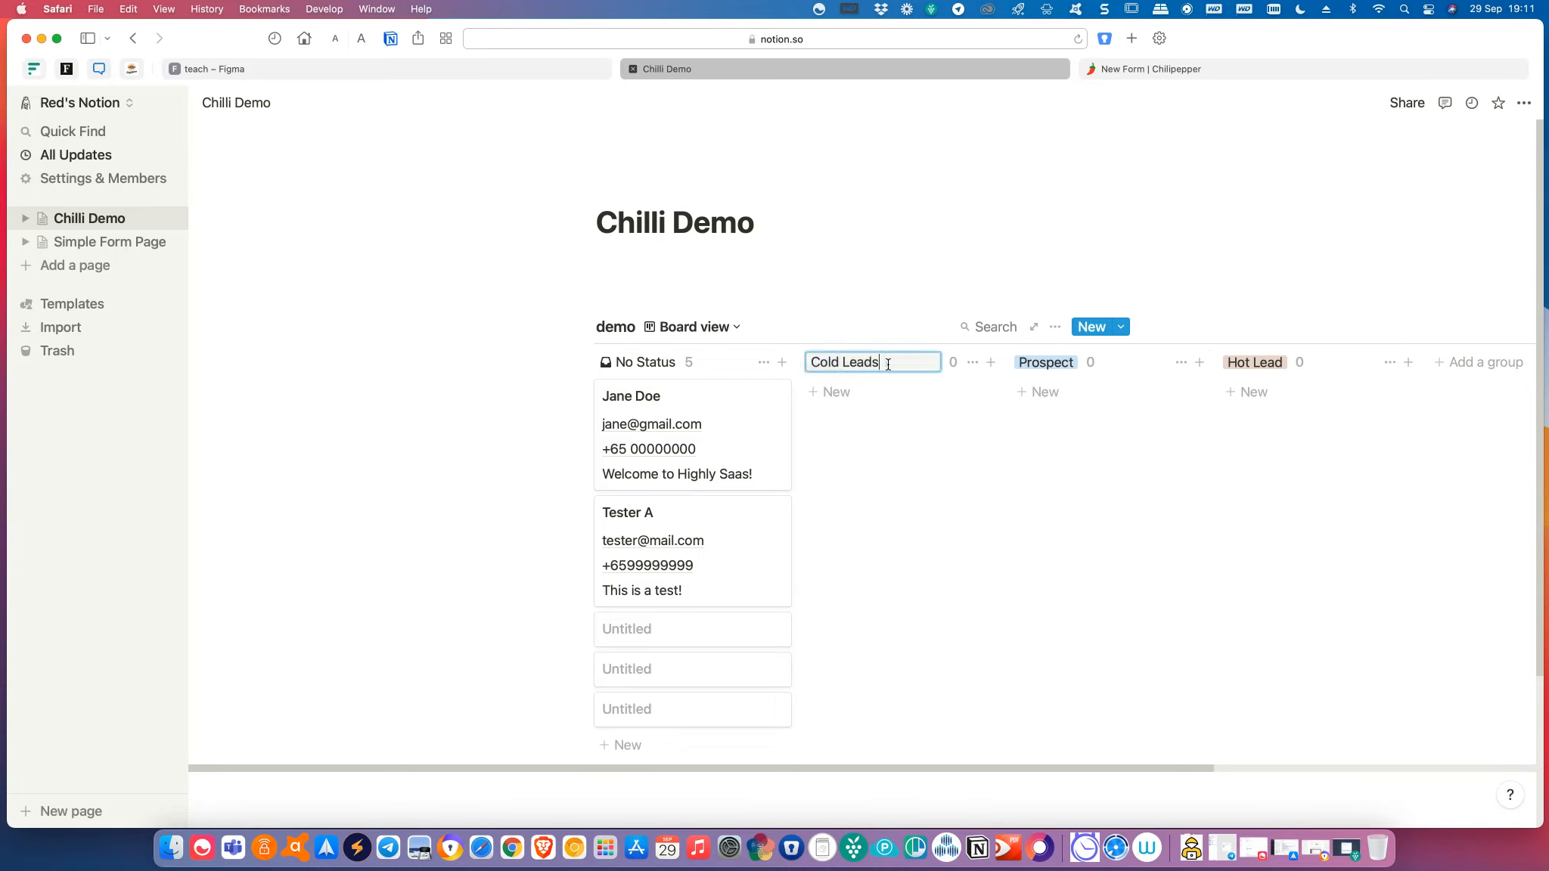
pyautogui.press('BackSpace')
pyautogui.press('Return')
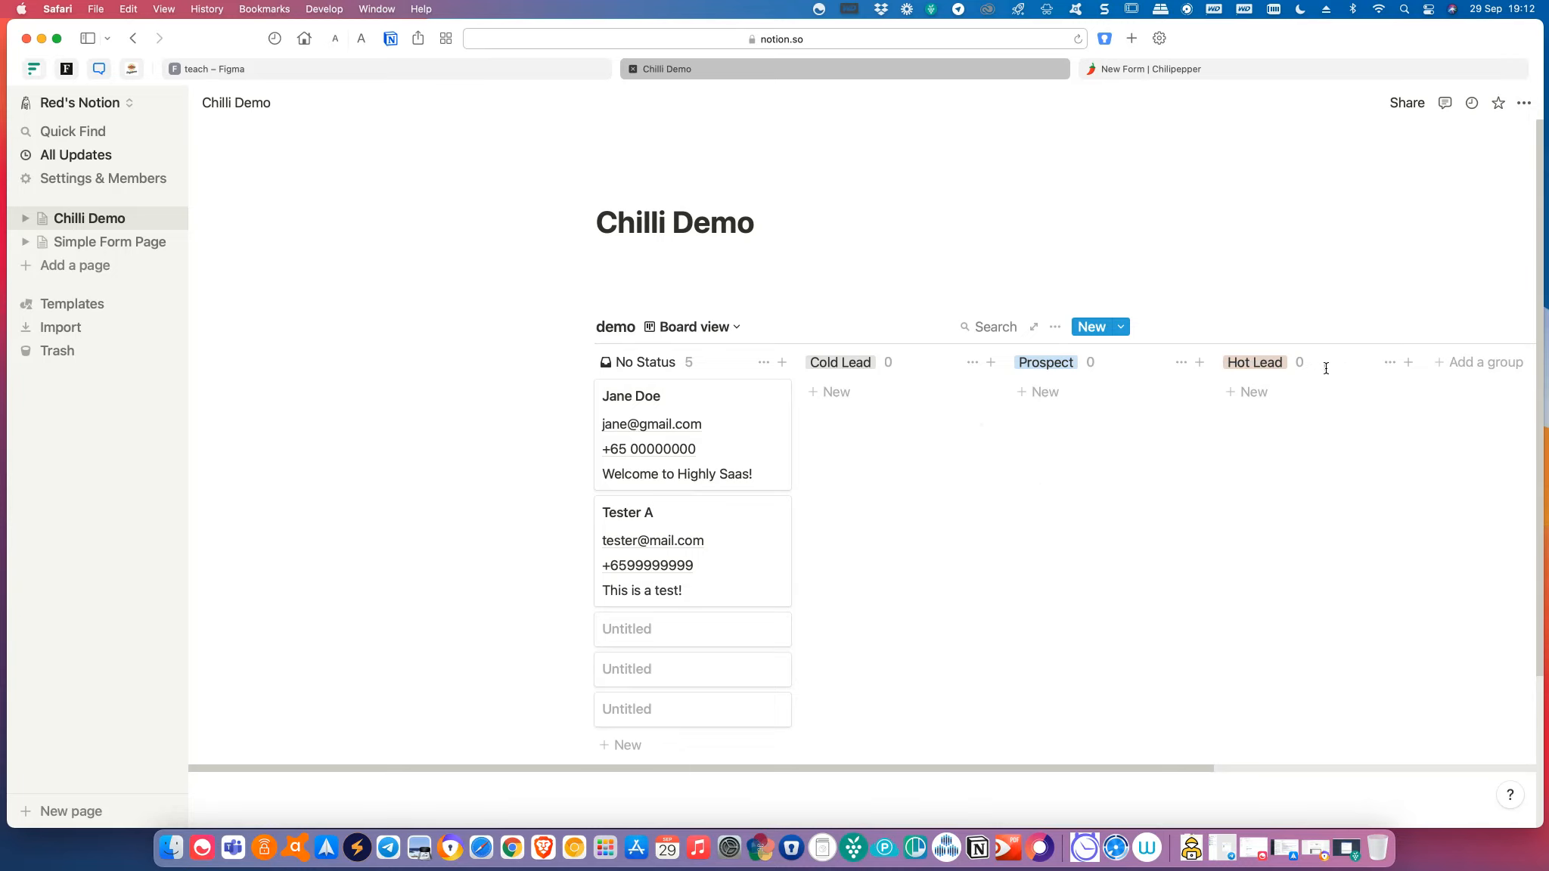
# Drag the Highly Saas card into Cold Lead and the test card into Hot Lead.
pyautogui.click(1157, 273)
pyautogui.moveTo(663, 399); pyautogui.dragTo(878, 405)
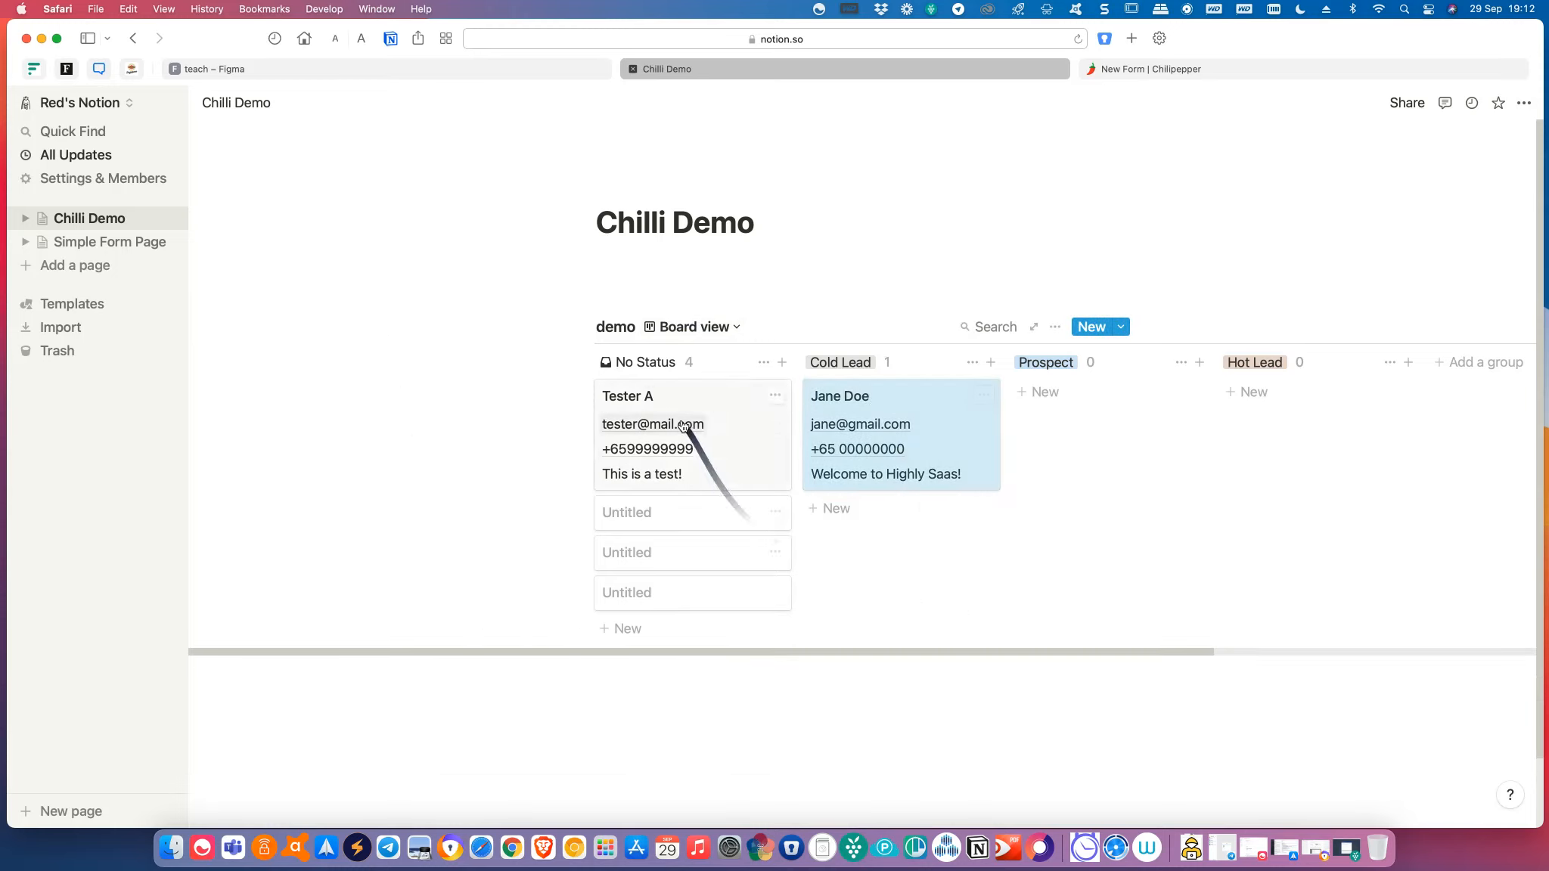
pyautogui.moveTo(714, 398); pyautogui.dragTo(1252, 412)
pyautogui.click(1222, 722)
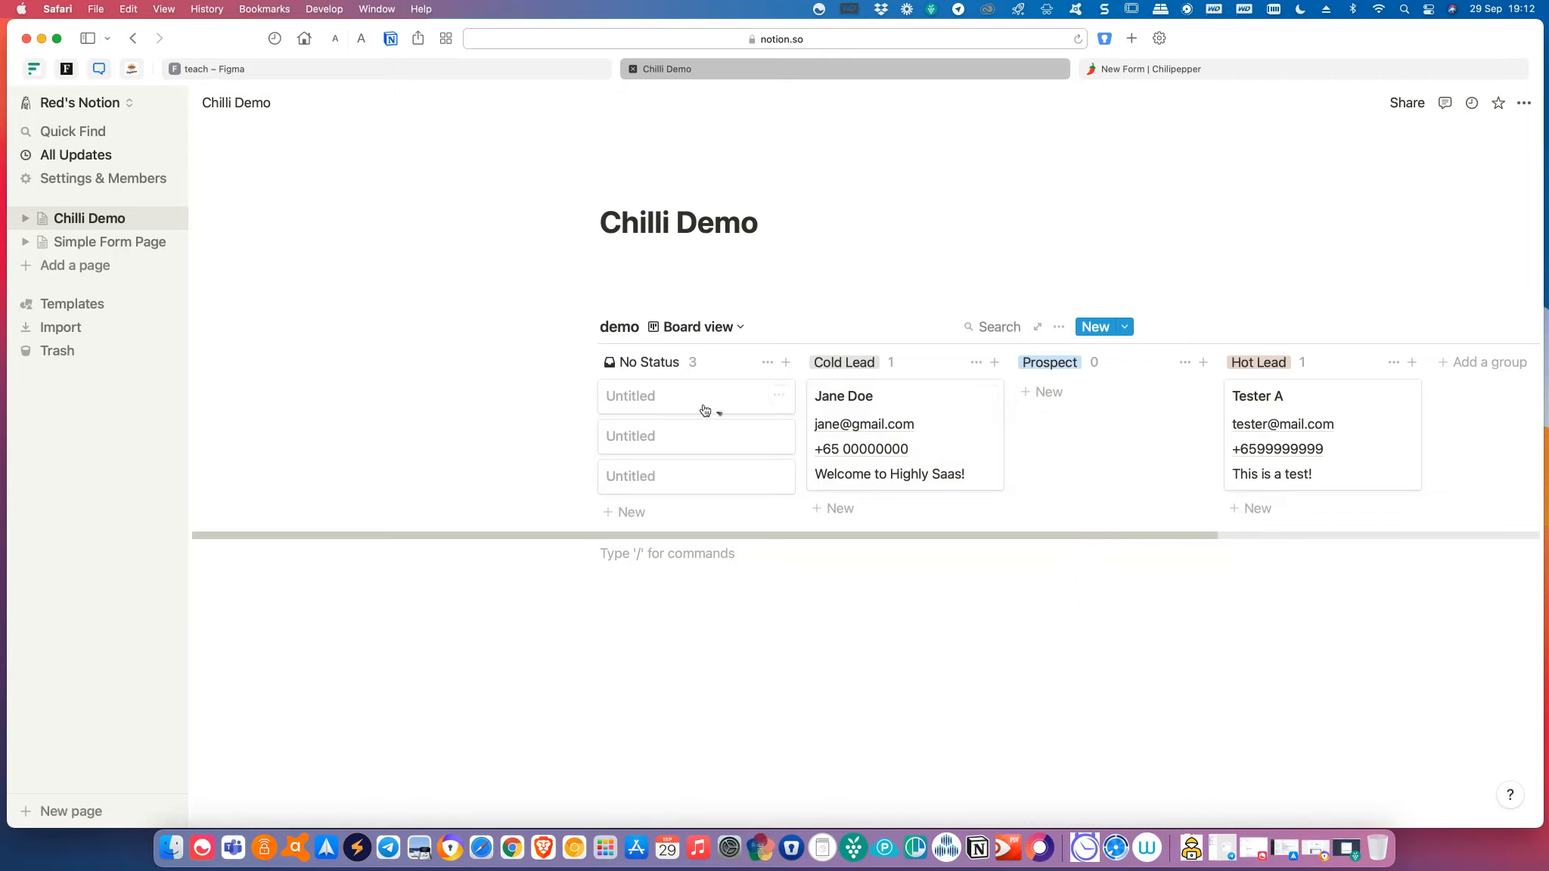
# Switch the database to Default table view, then bring Gmail's Chilipepper submission email alongside.
pyautogui.click(738, 328)
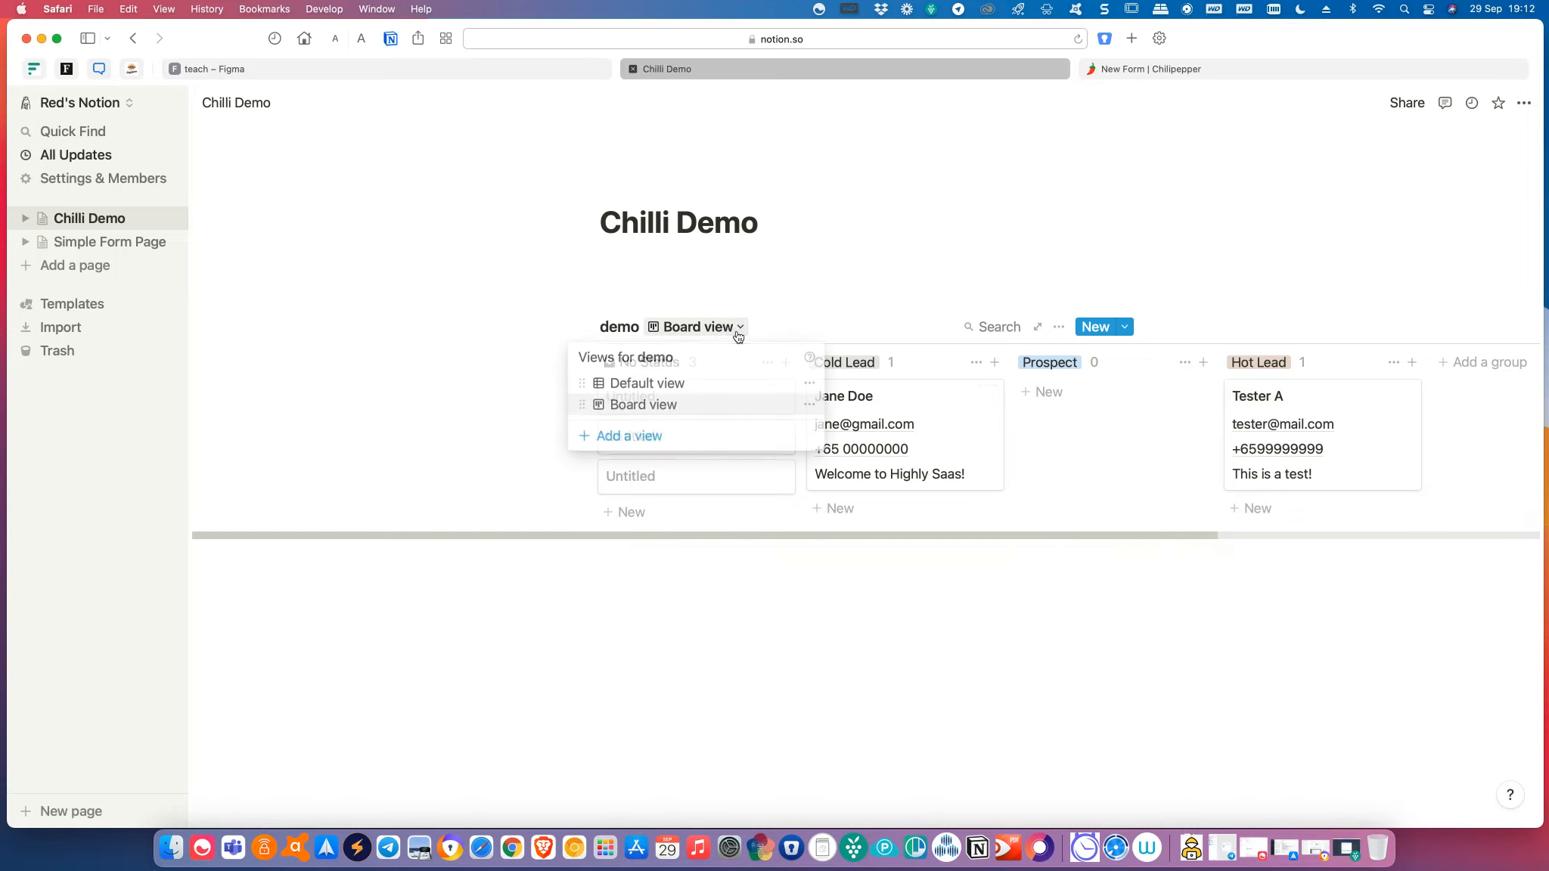
pyautogui.click(703, 385)
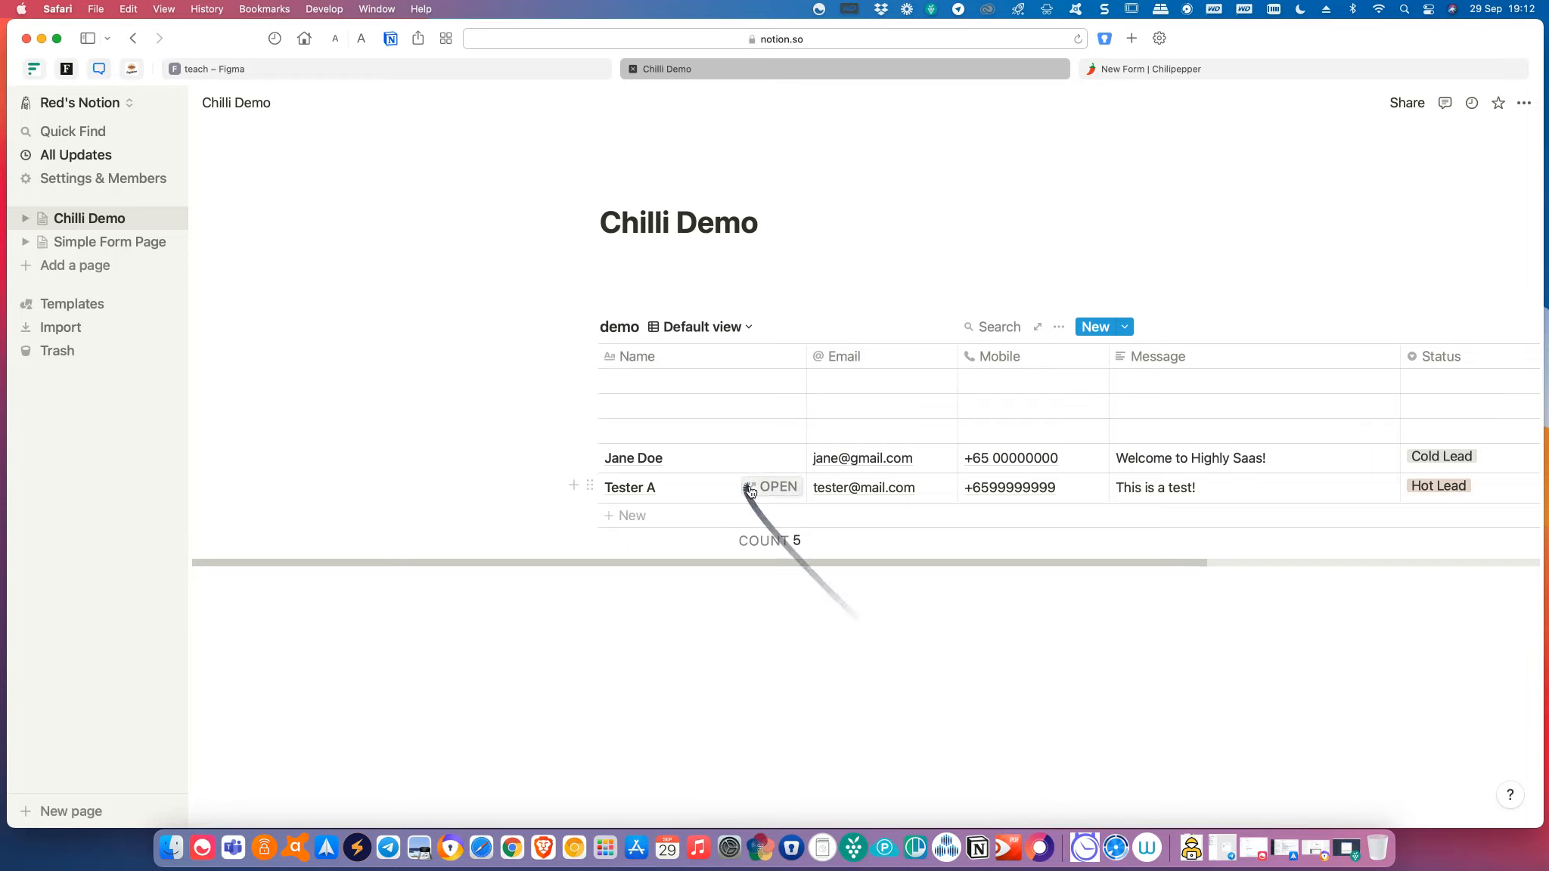
pyautogui.moveTo(1246, 42); pyautogui.dragTo(1109, 42)
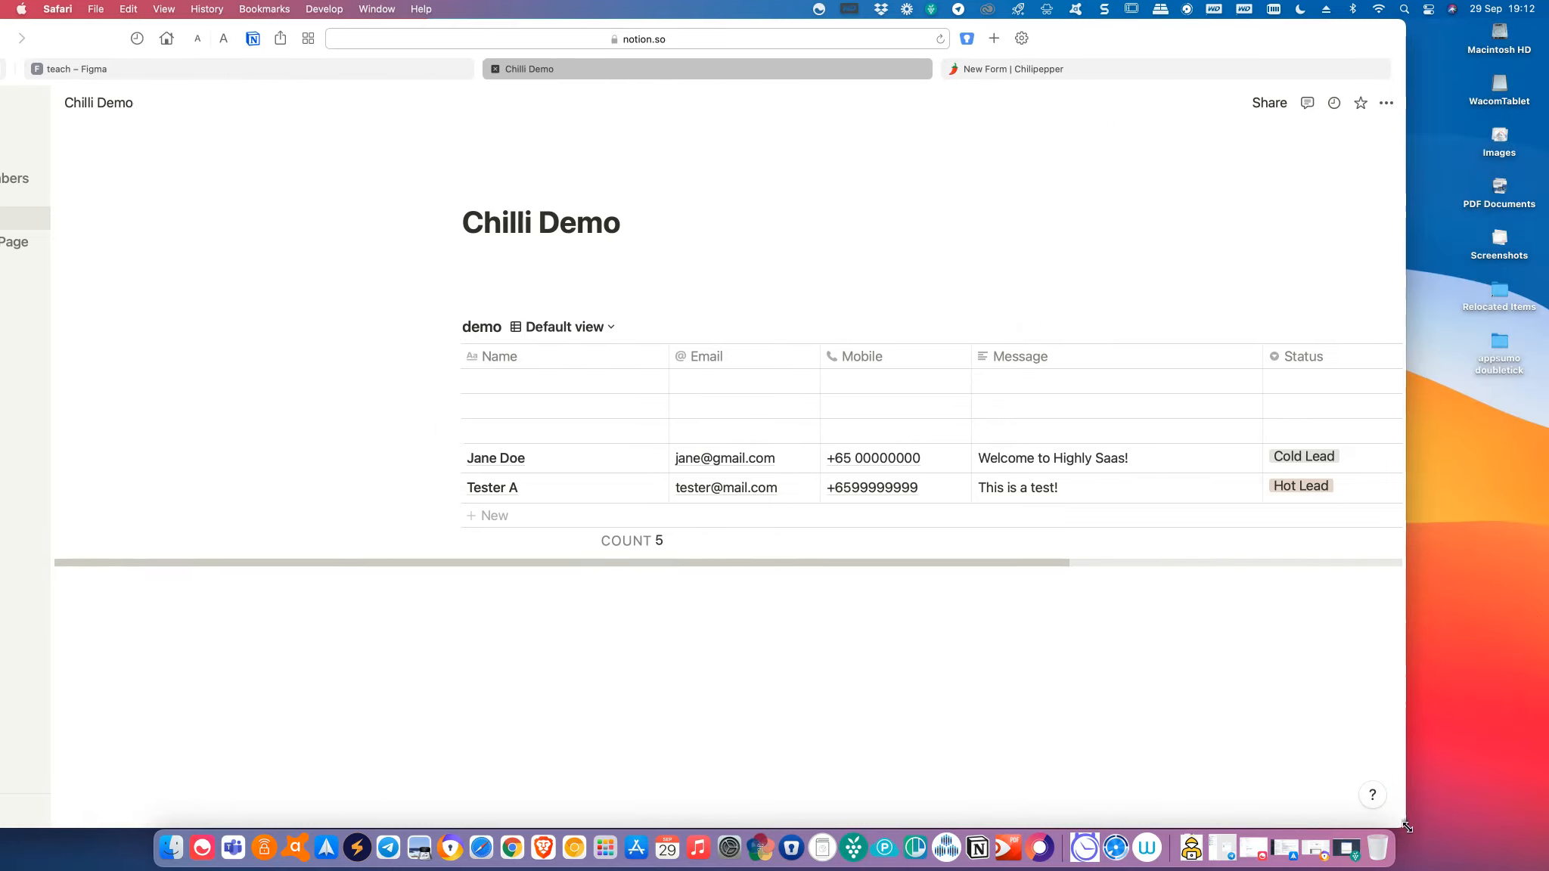
pyautogui.moveTo(1404, 823); pyautogui.dragTo(1542, 826)
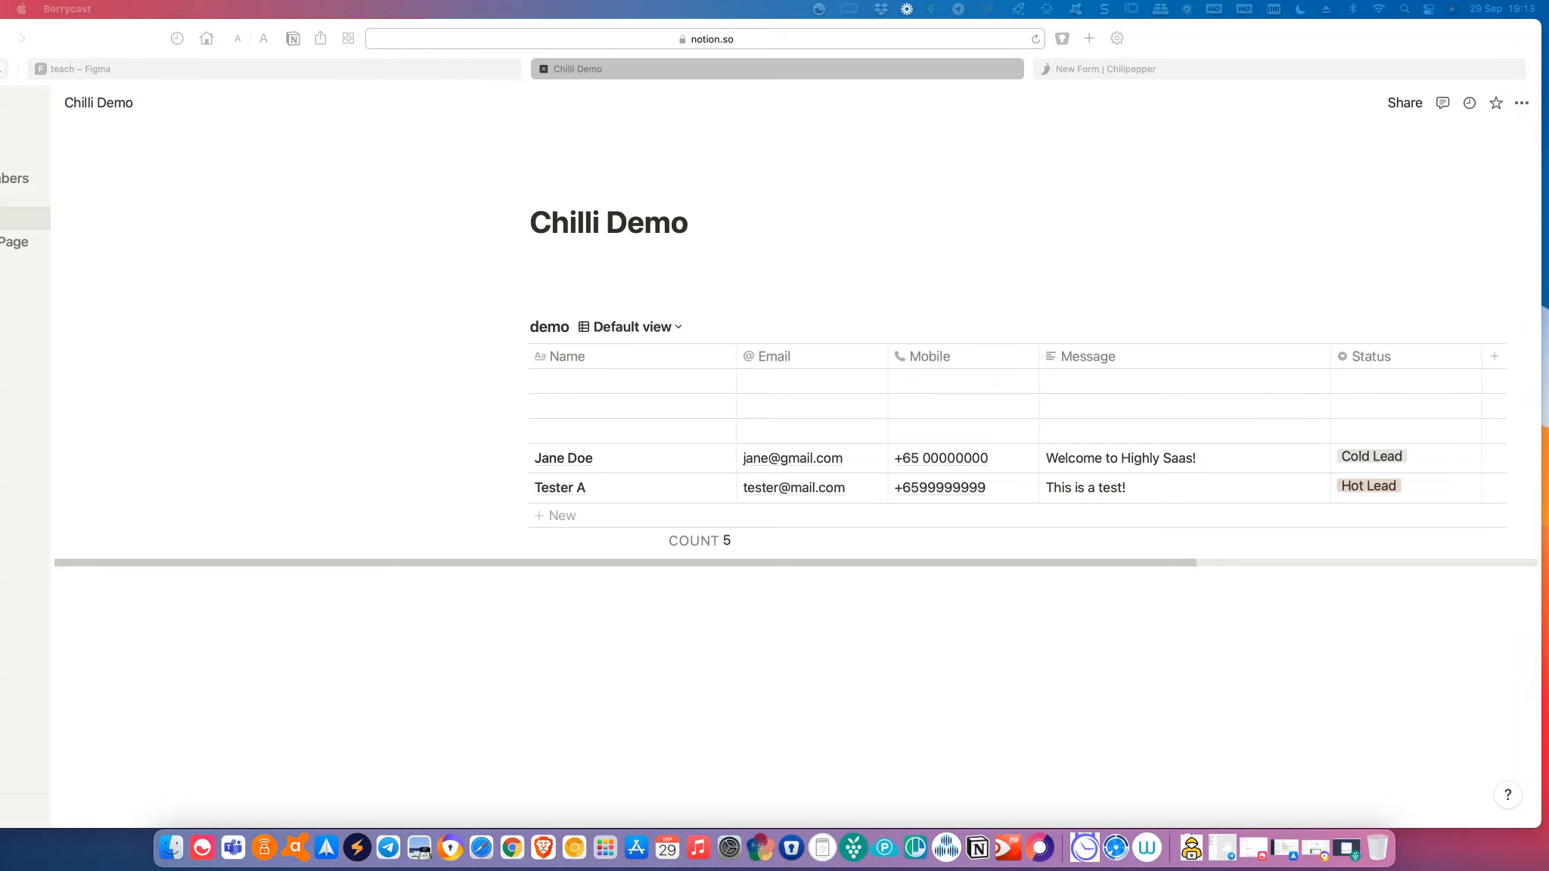
pyautogui.moveTo(1, 413); pyautogui.dragTo(1245, 37)
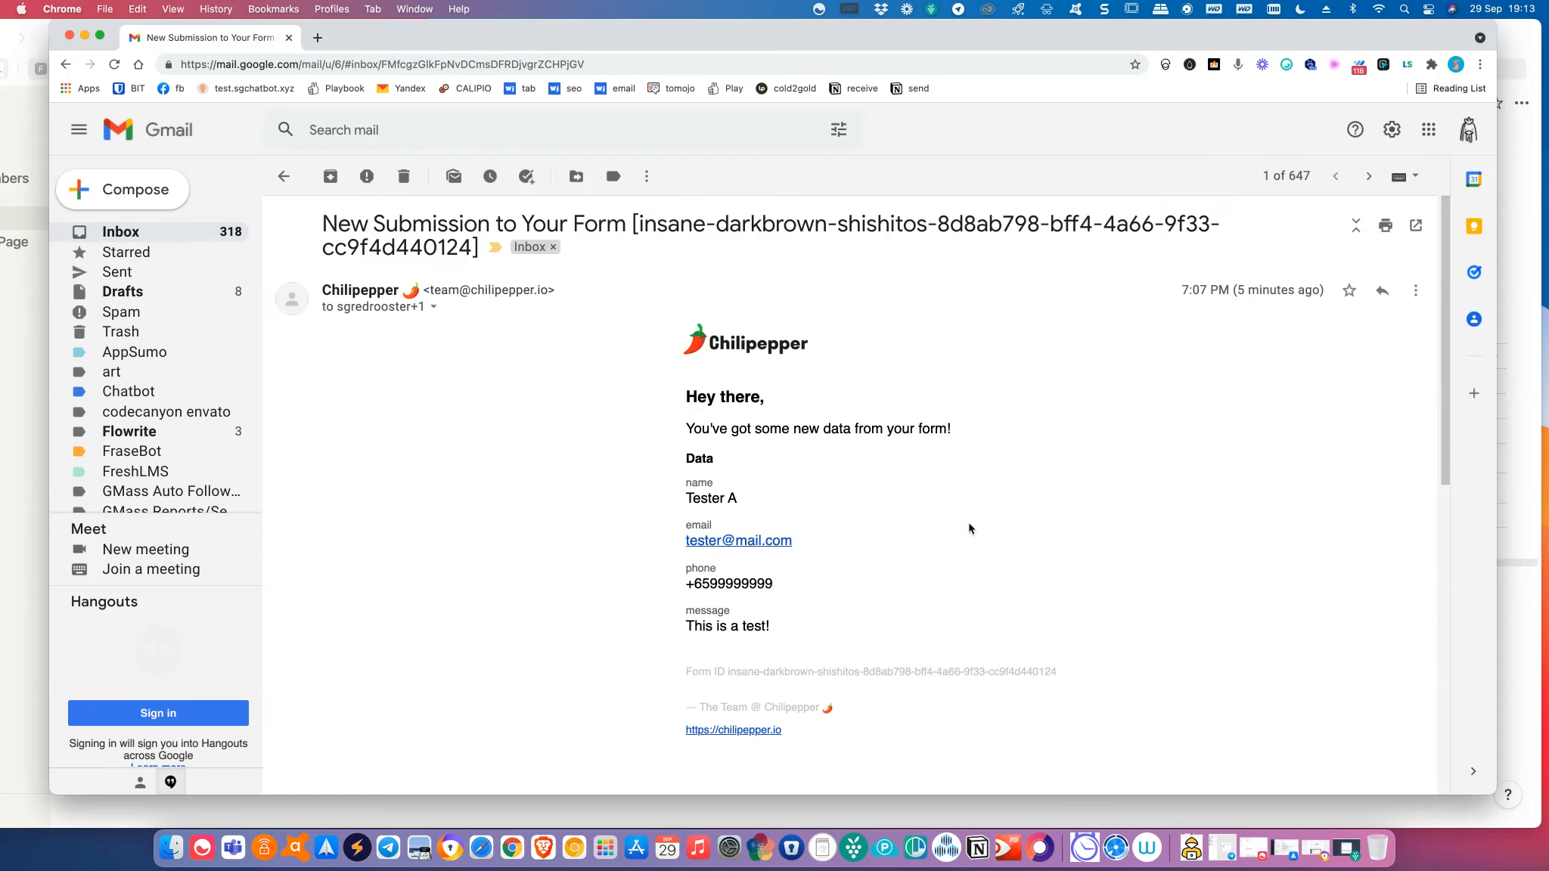
# Open the sender details of the Chilipepper test submission email, including its reply-to address.
pyautogui.scroll(-4, 966, 530)
pyautogui.scroll(4, 966, 529)
pyautogui.click(434, 308)
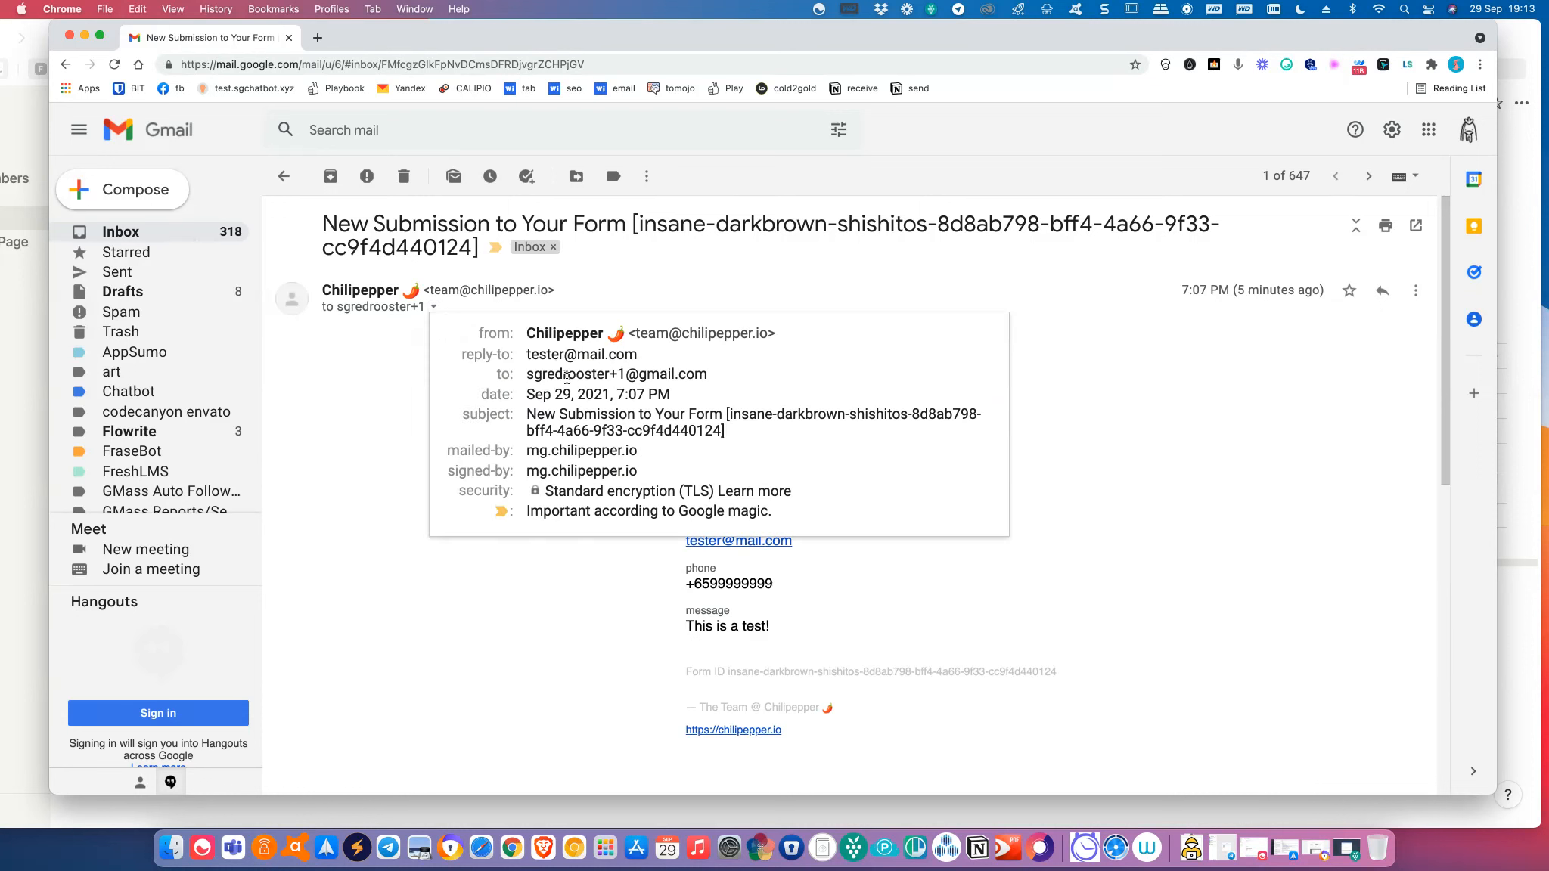
pyautogui.moveTo(670, 379)
pyautogui.moveTo(570, 353)
# Check the sender details of the 7:11 PM Chilipepper submission email, then close them.
pyautogui.click(343, 405)
pyautogui.scroll(-7, 343, 404)
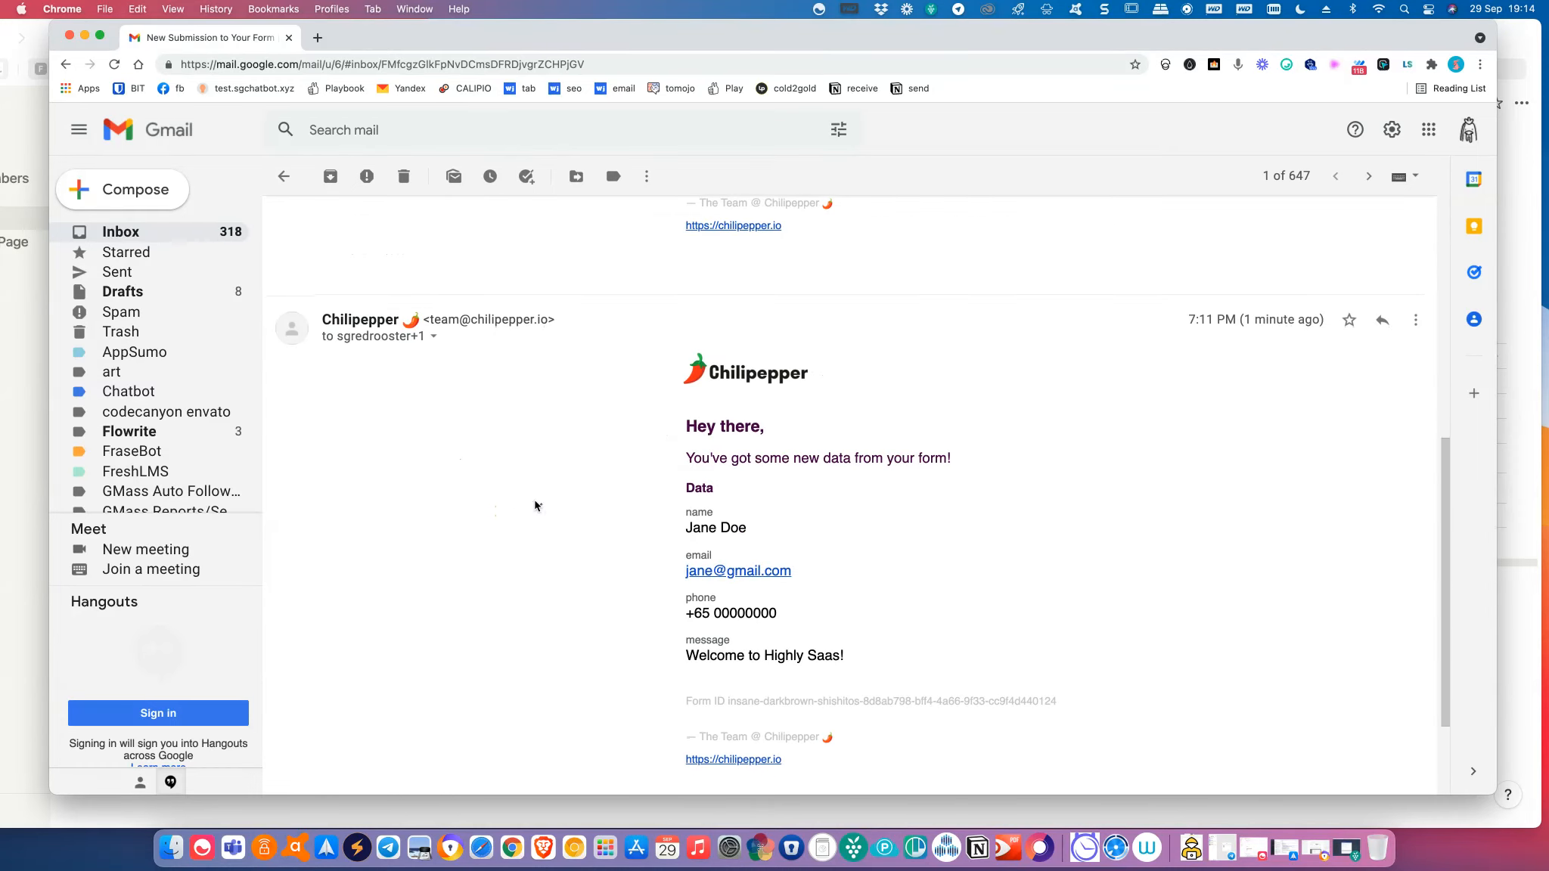
pyautogui.click(434, 336)
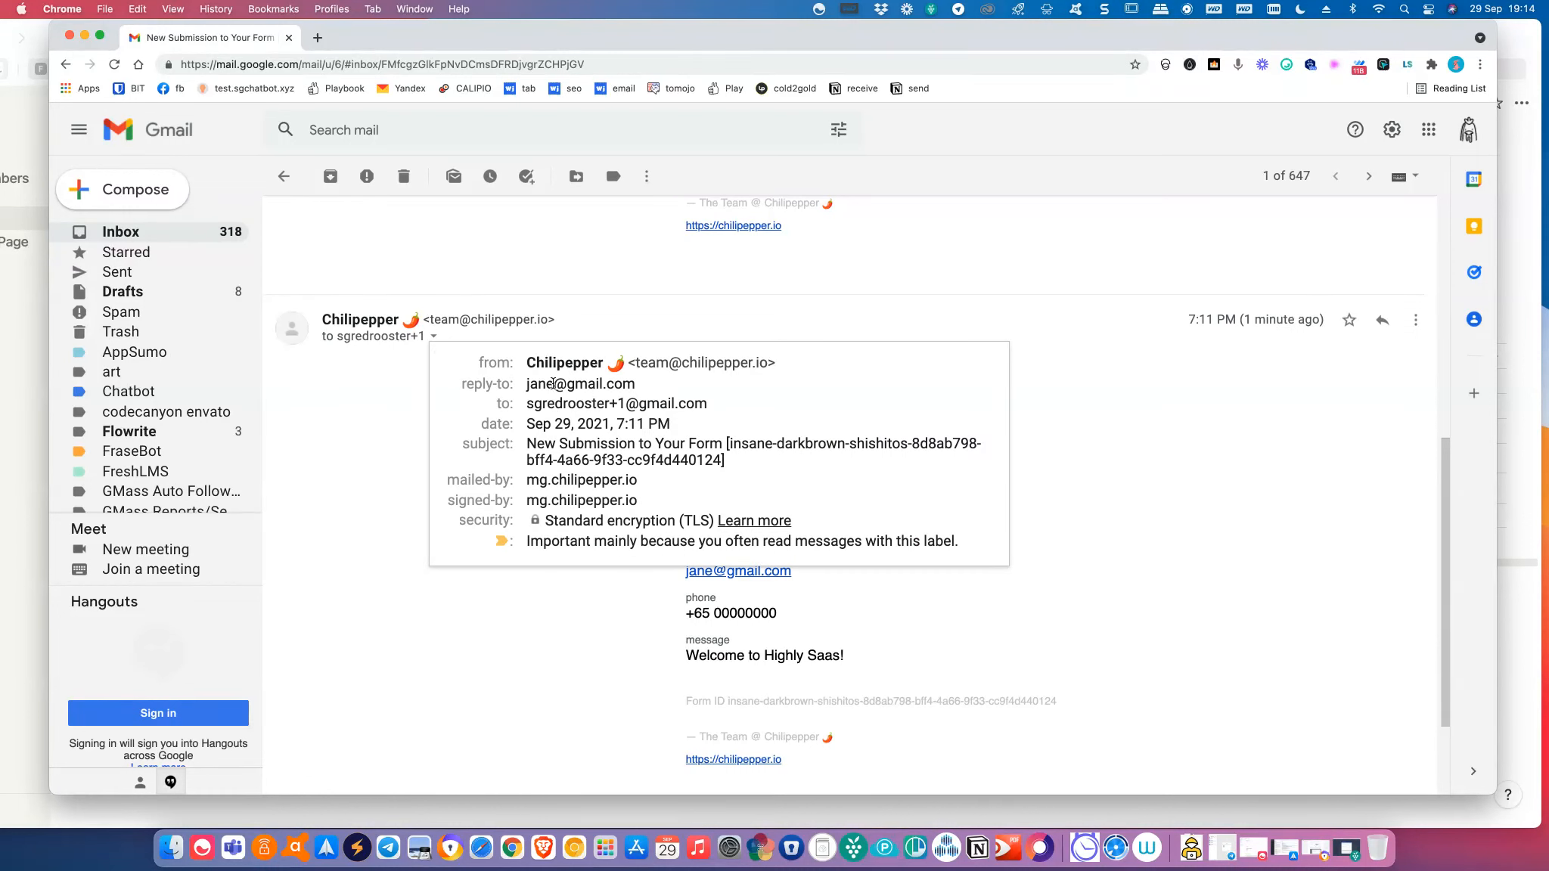
pyautogui.moveTo(538, 398)
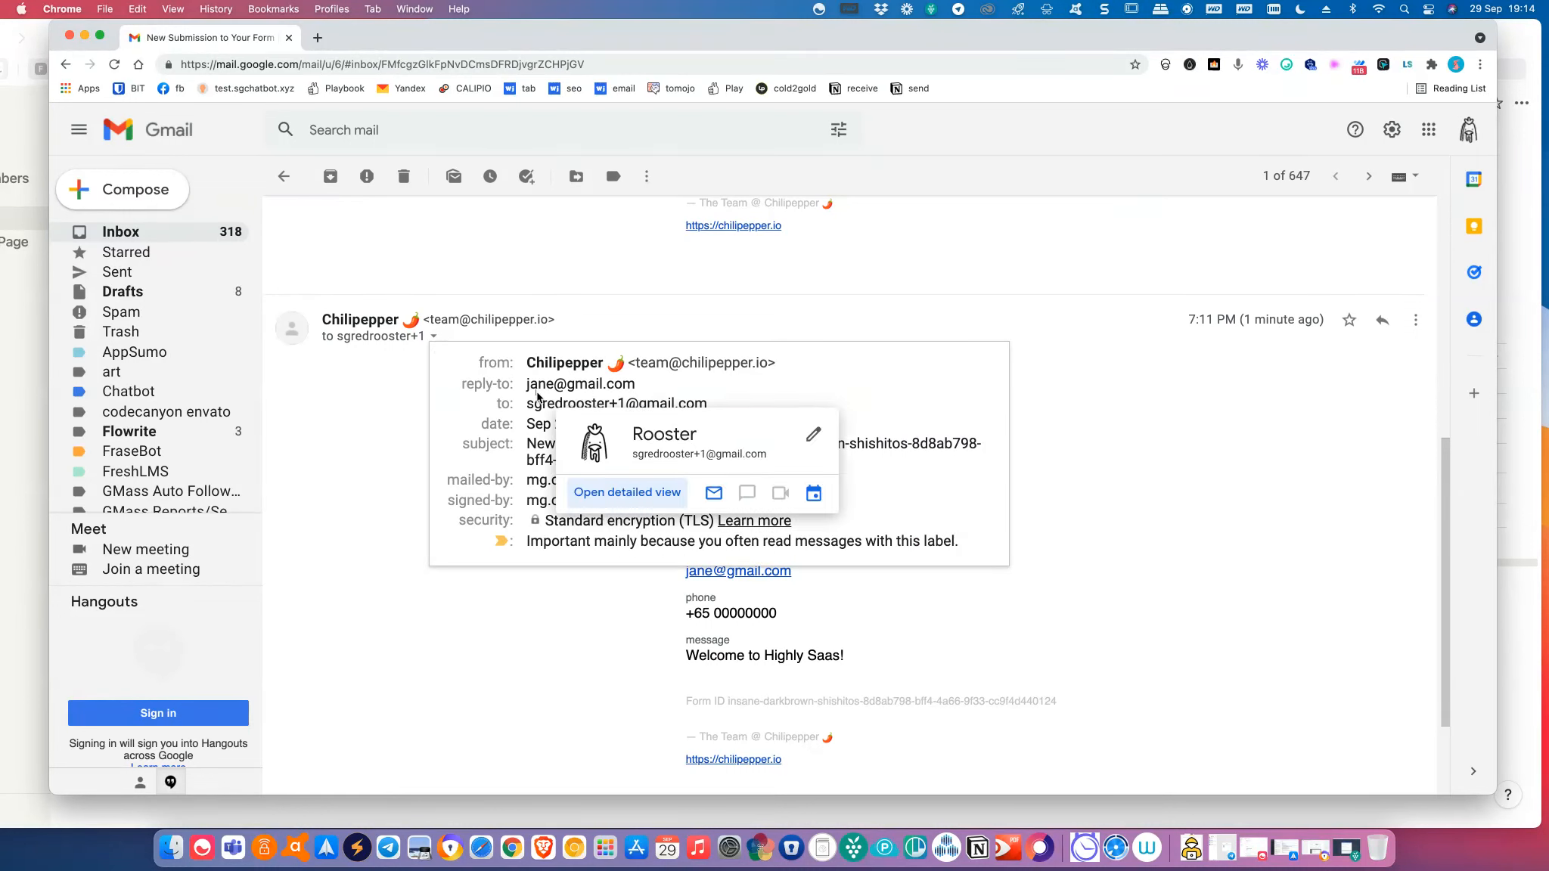
pyautogui.click(591, 683)
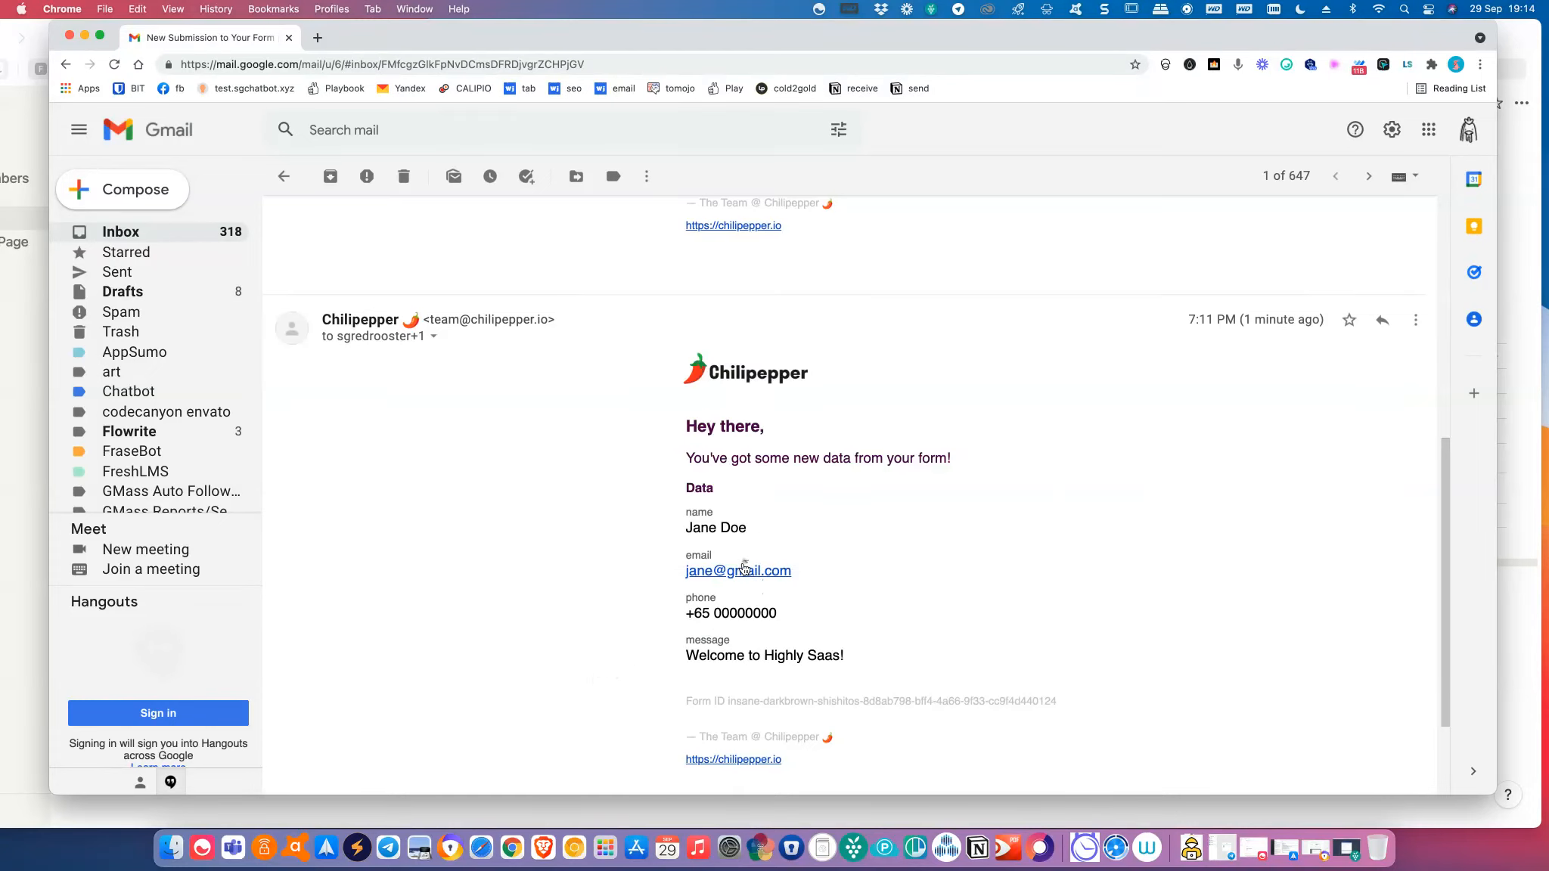
# Scroll through the email thread, then minimize Gmail to return to the Notion table.
pyautogui.scroll(-3, 746, 655)
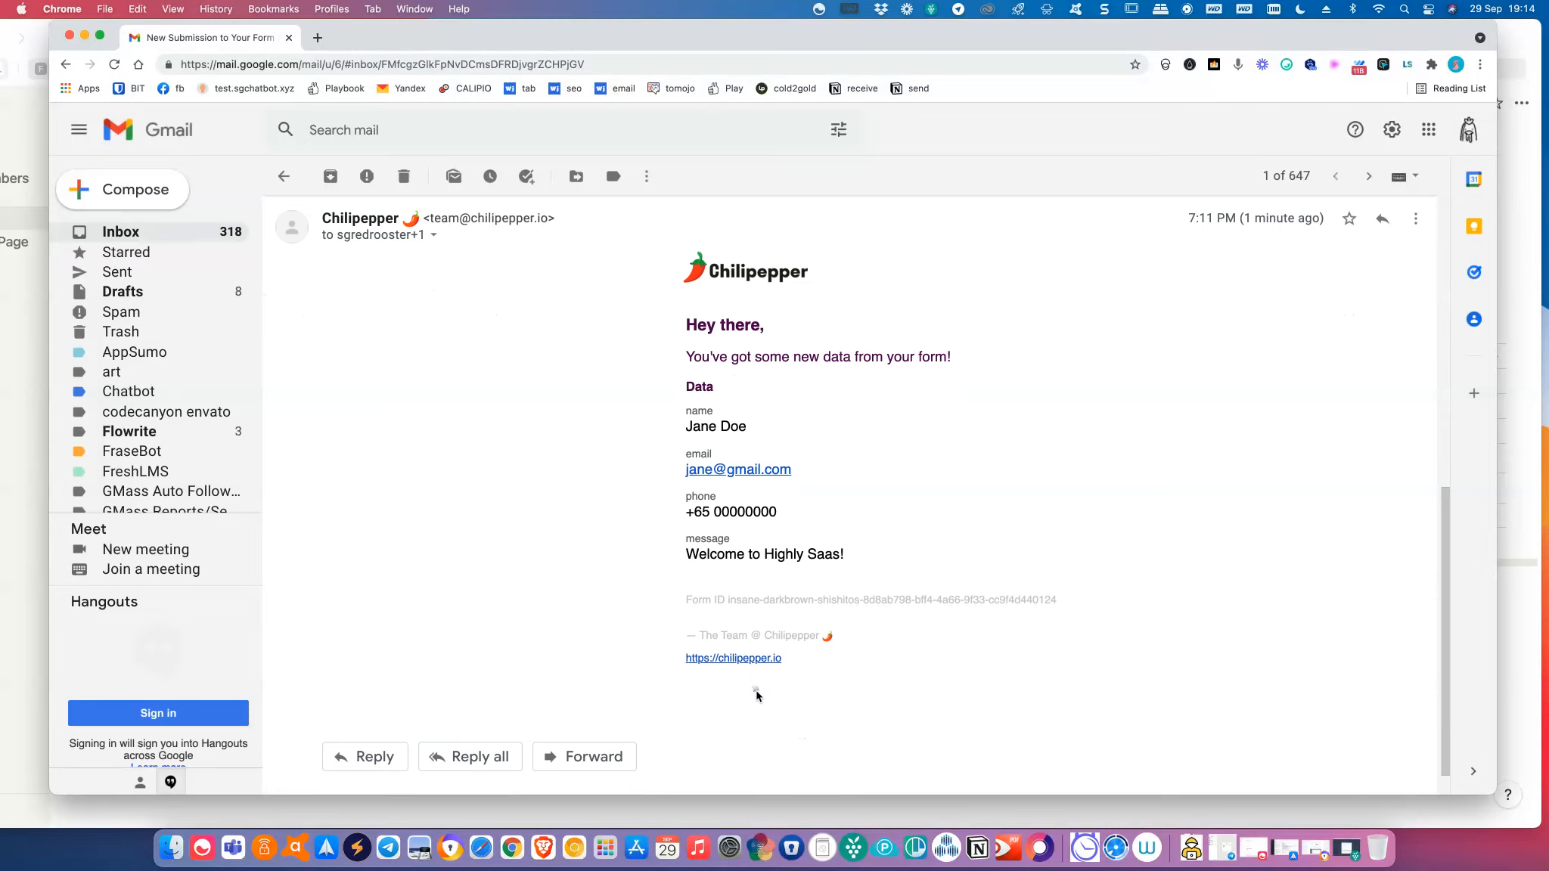
pyautogui.scroll(-1, 756, 696)
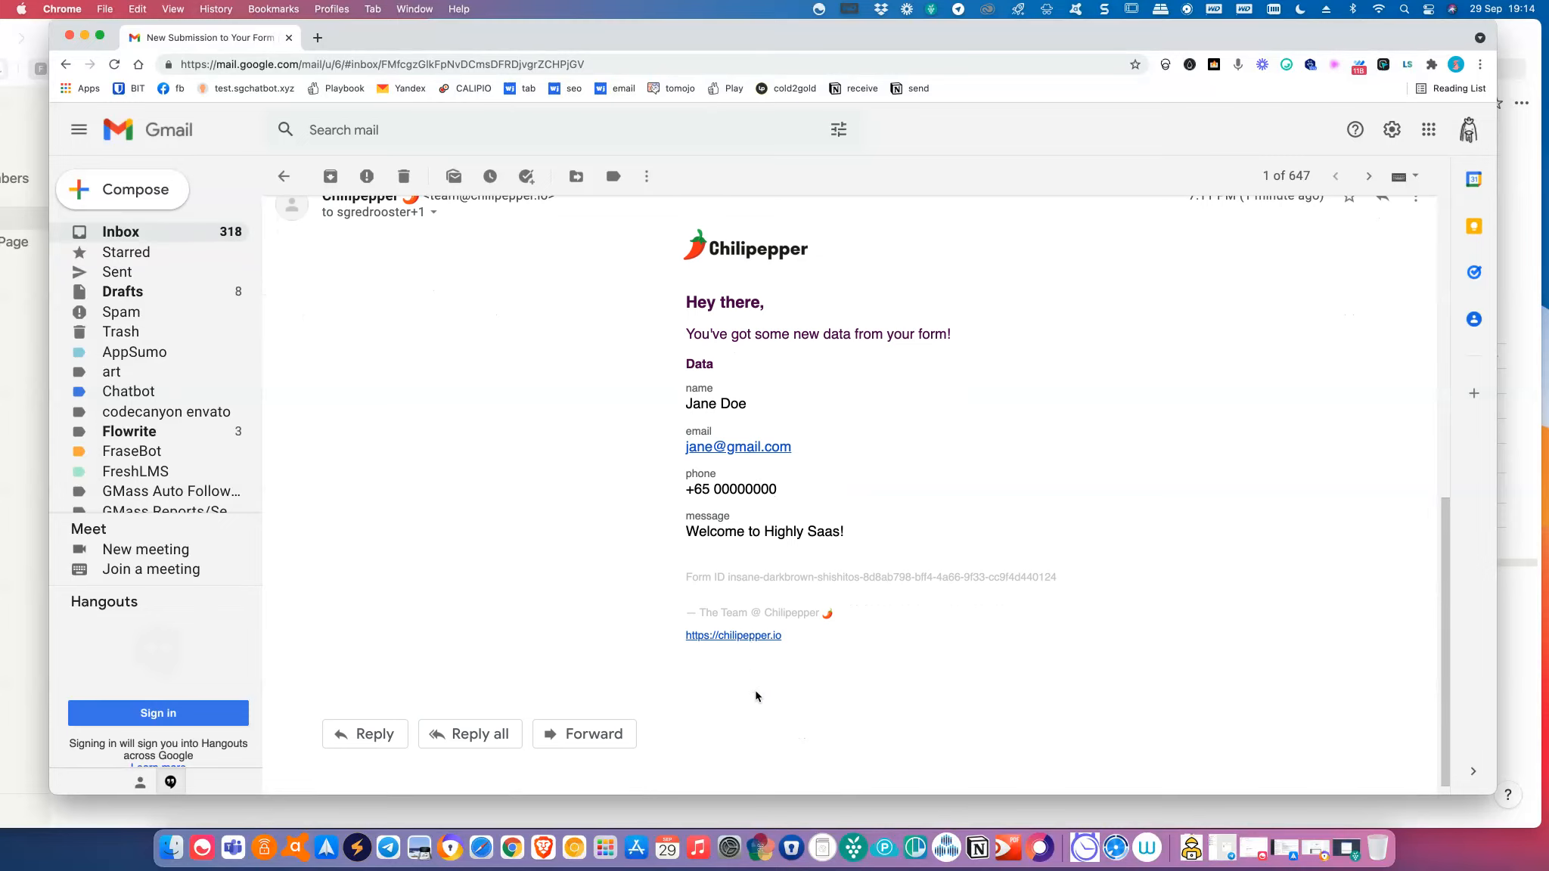
pyautogui.scroll(10, 756, 696)
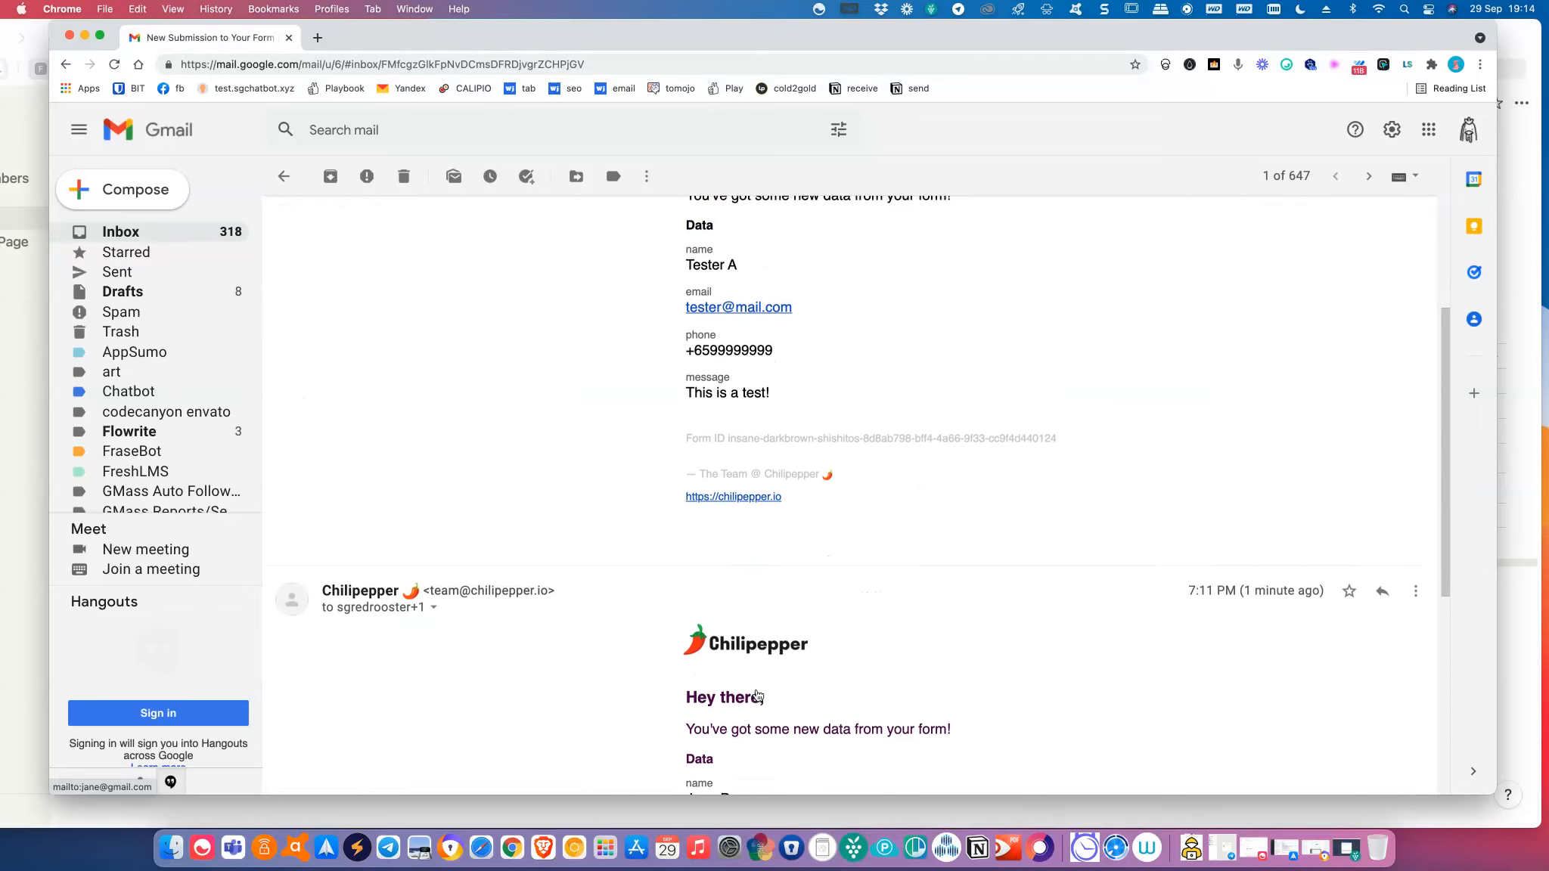
pyautogui.doubleClick(640, 38)
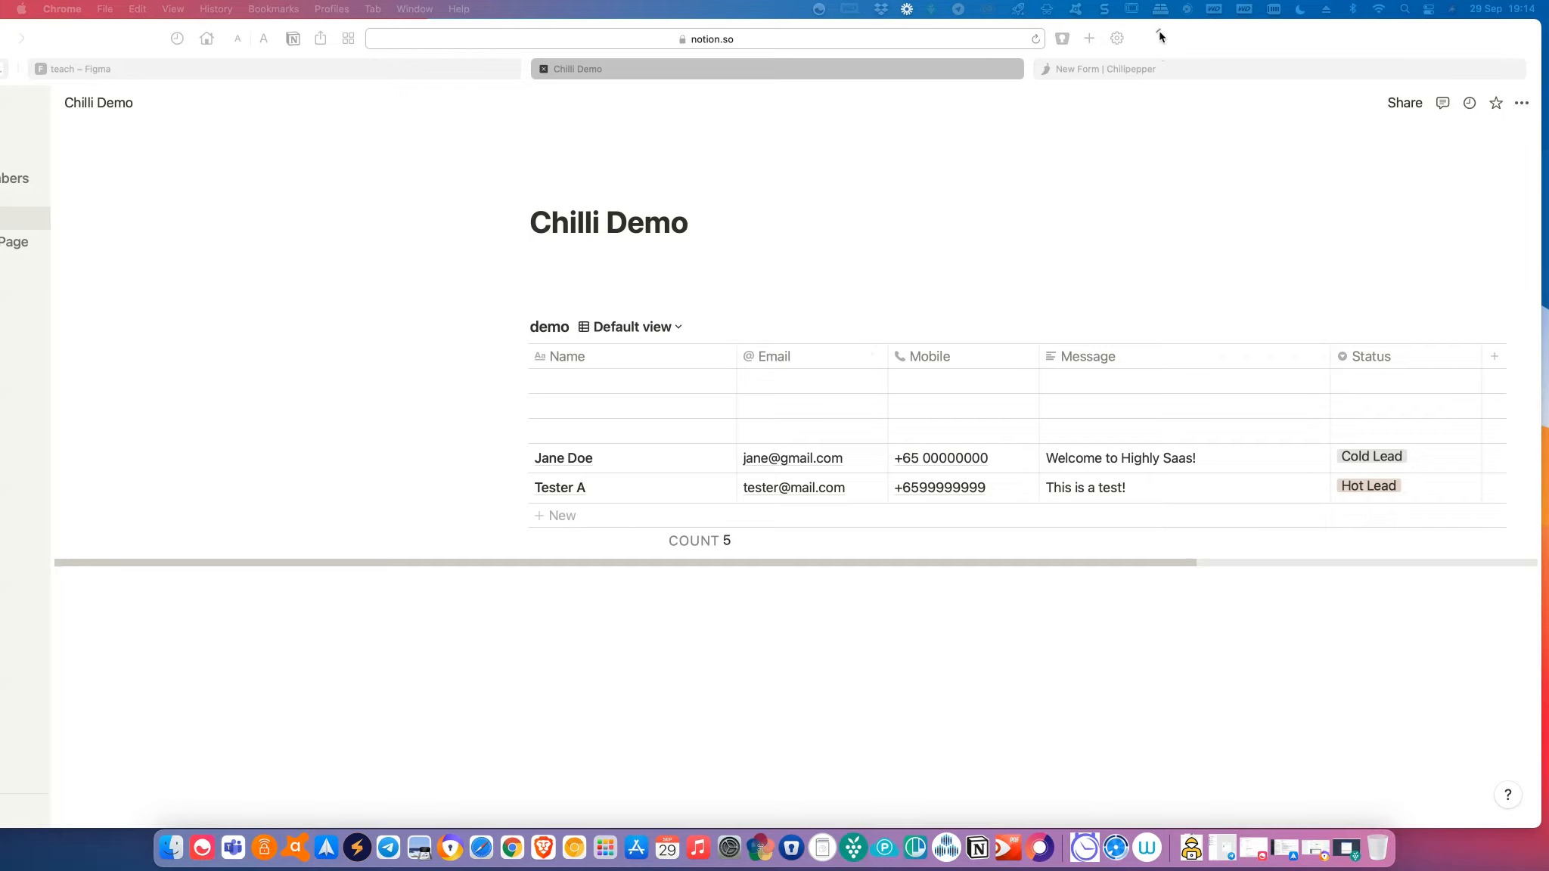
# Open the Simple Form Page to show its Contact Us section and embedded Chilipepper form.
pyautogui.moveTo(1161, 32); pyautogui.dragTo(1275, 32)
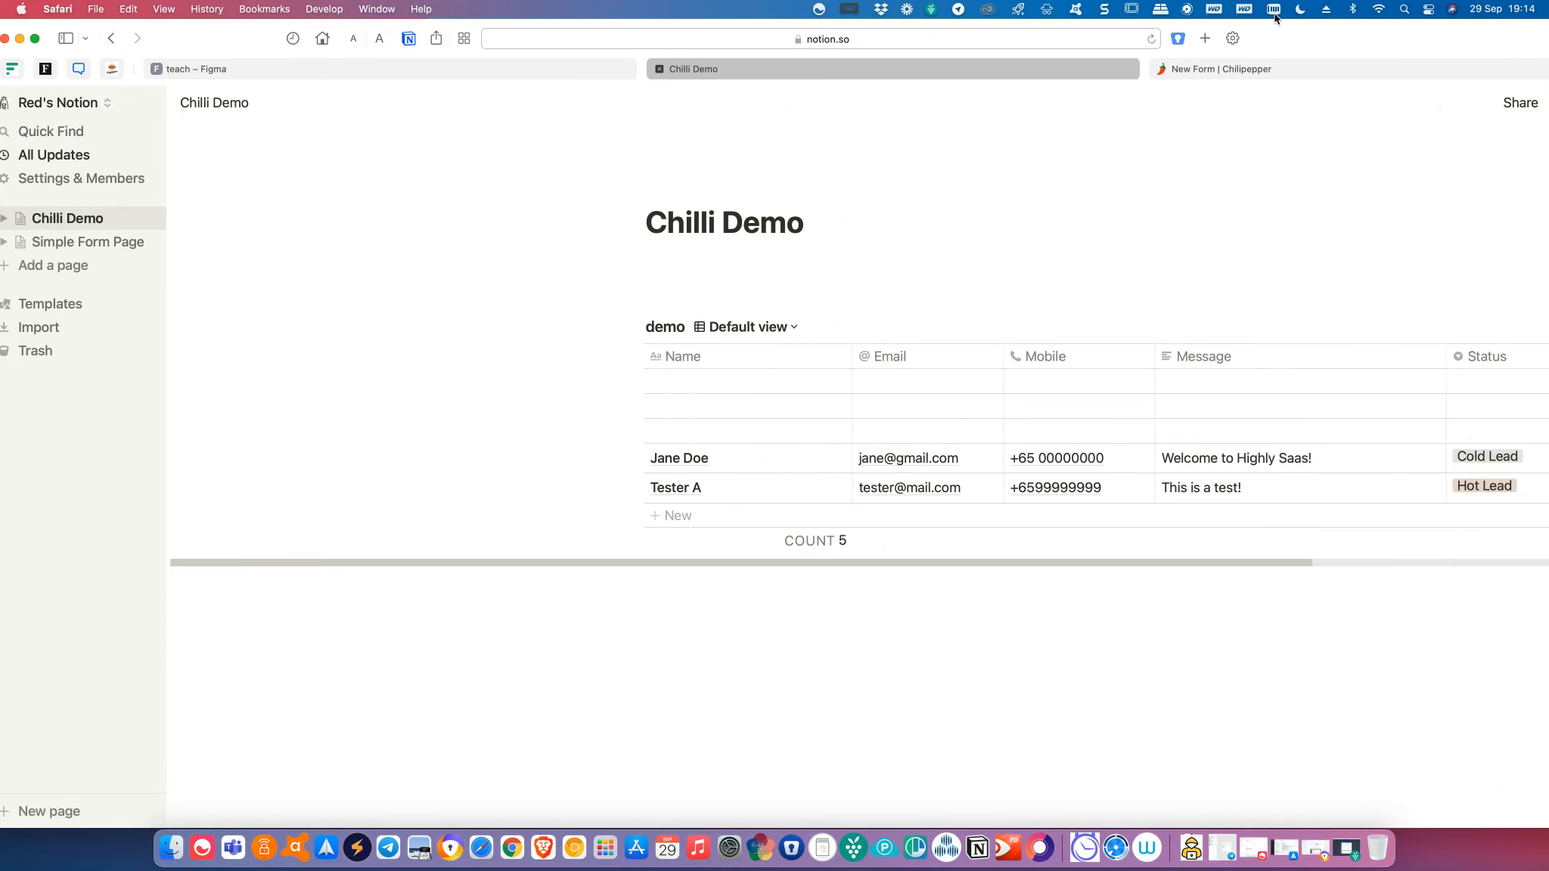
pyautogui.click(79, 242)
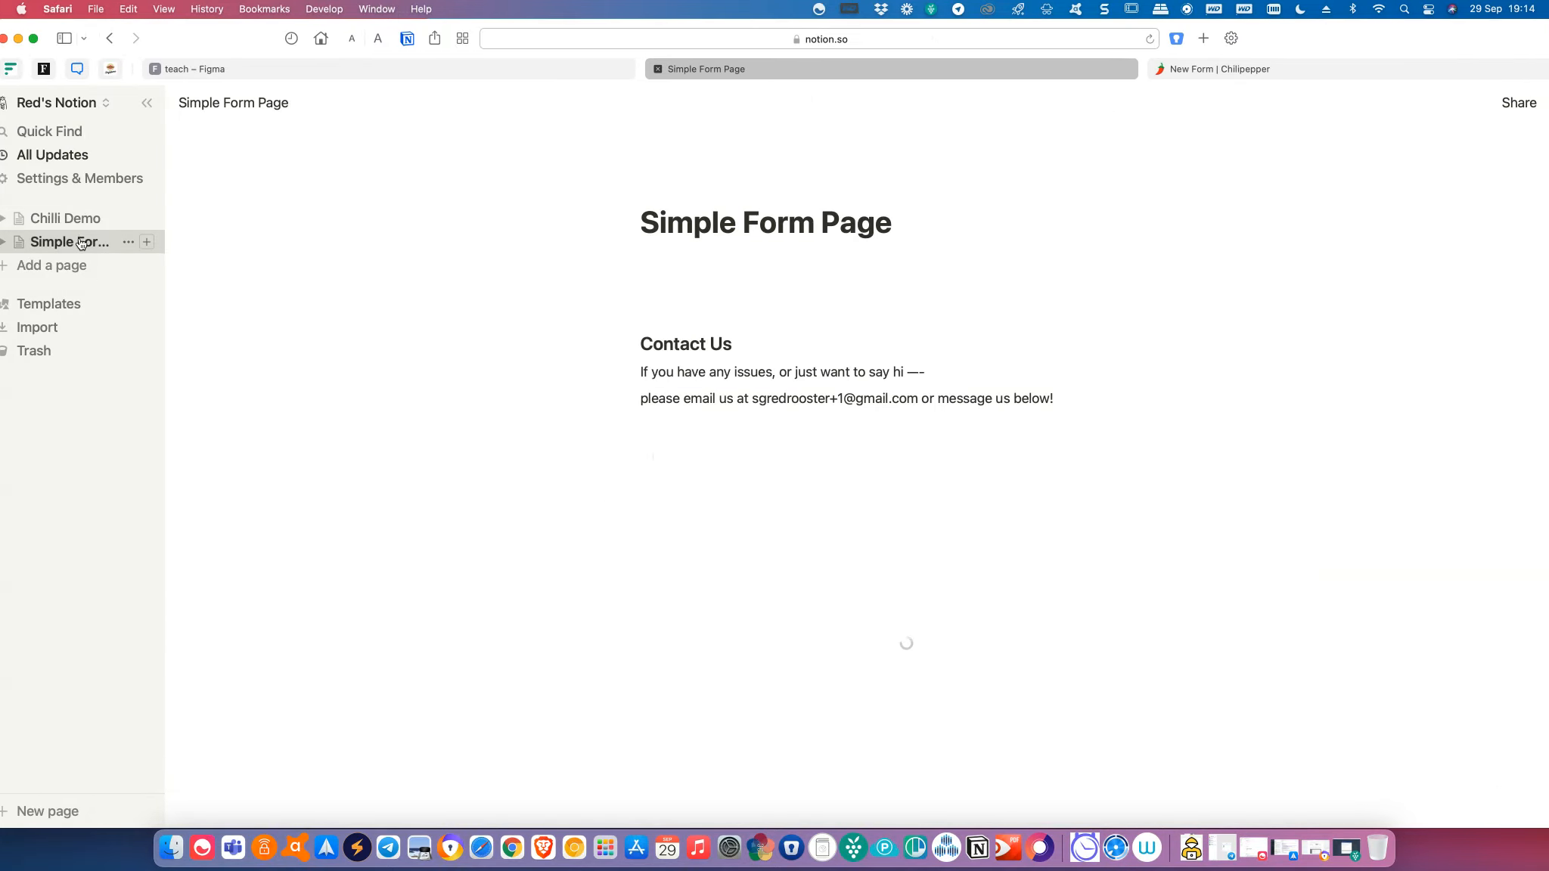
pyautogui.scroll(-1, 536, 371)
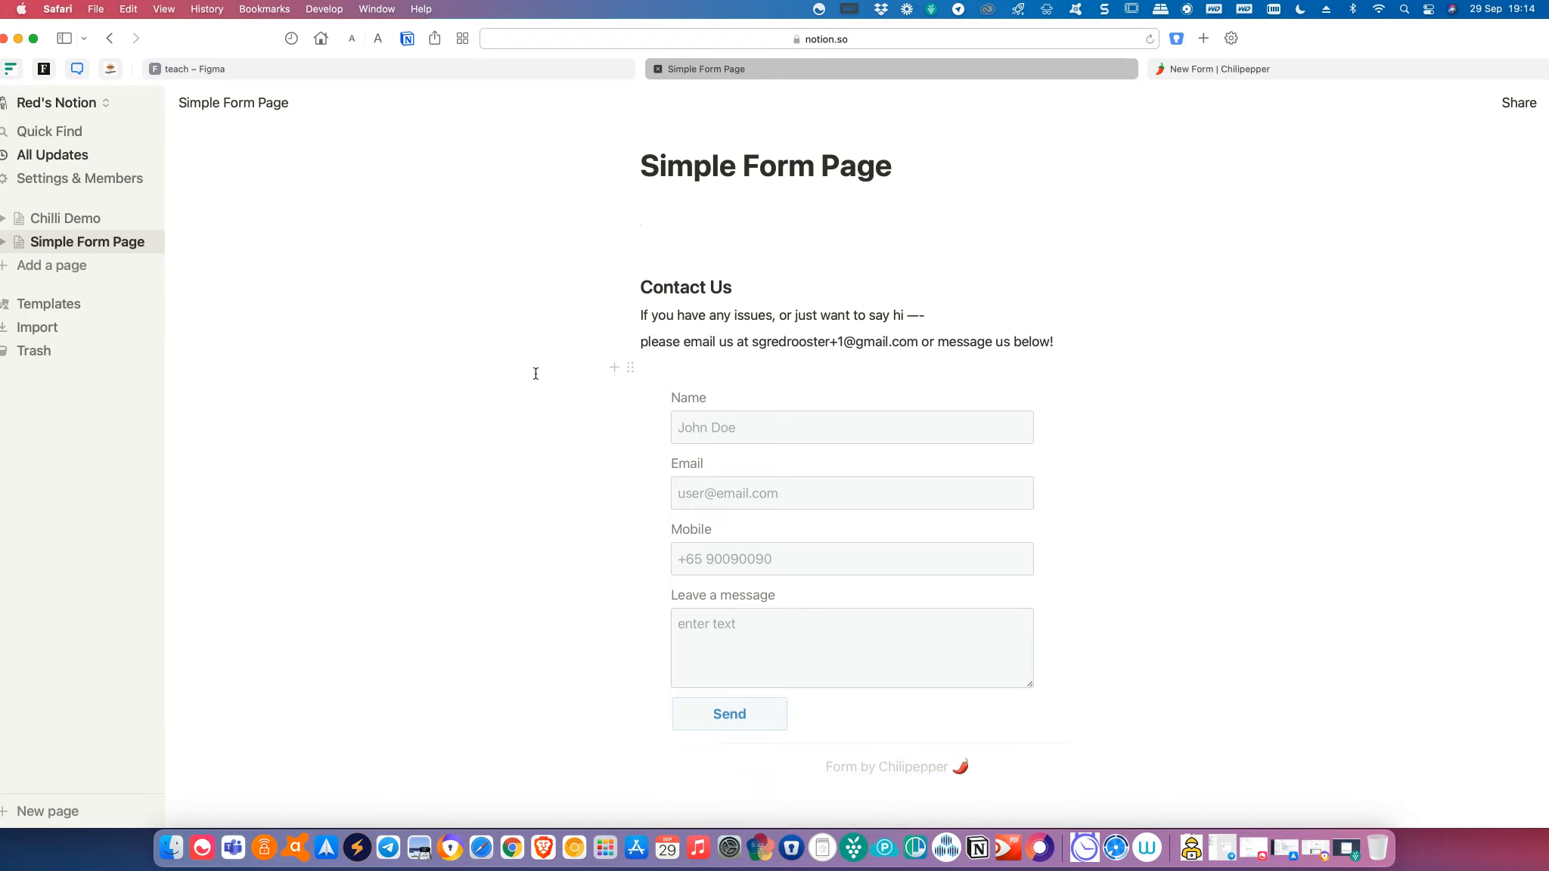